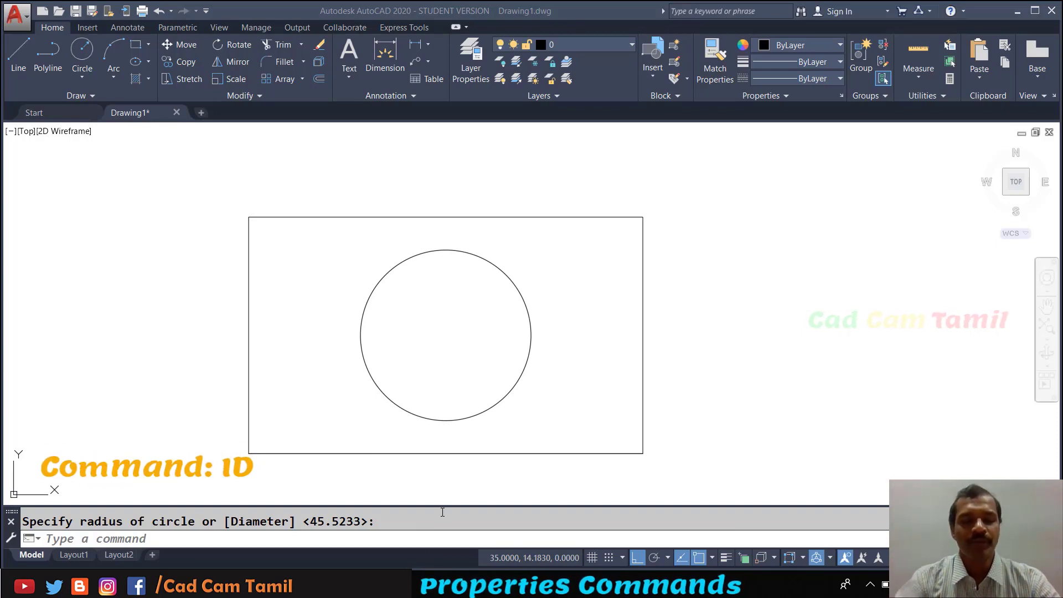
Identify the coordinates of the circle's centre with the ID command and highlight the reported X and Y values.
{"action": "left_click", "coordinate": [426, 539]}
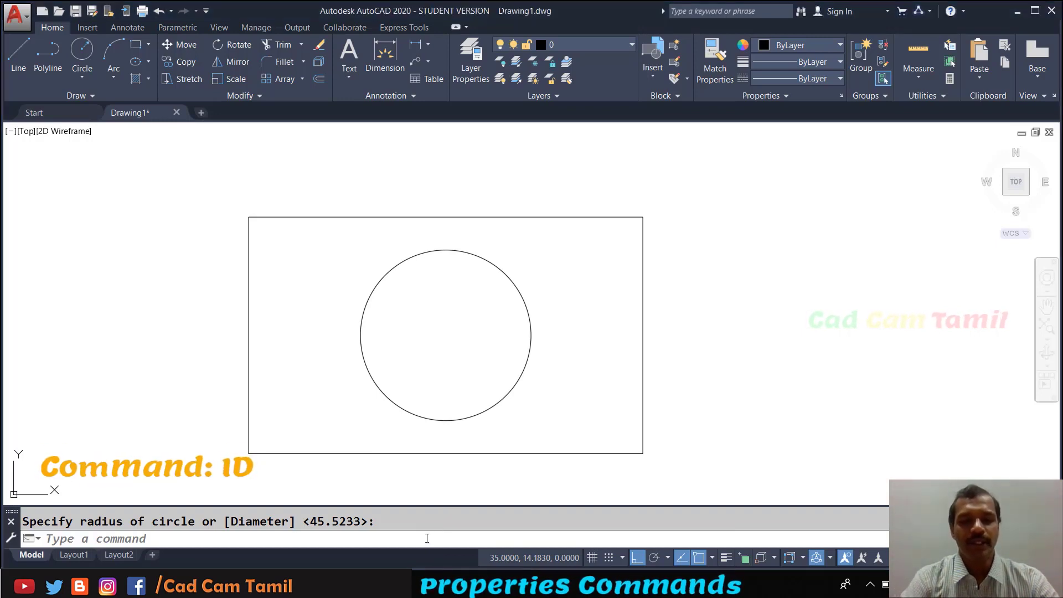
{"action": "type", "text": "ID"}
{"action": "key", "text": "Return"}
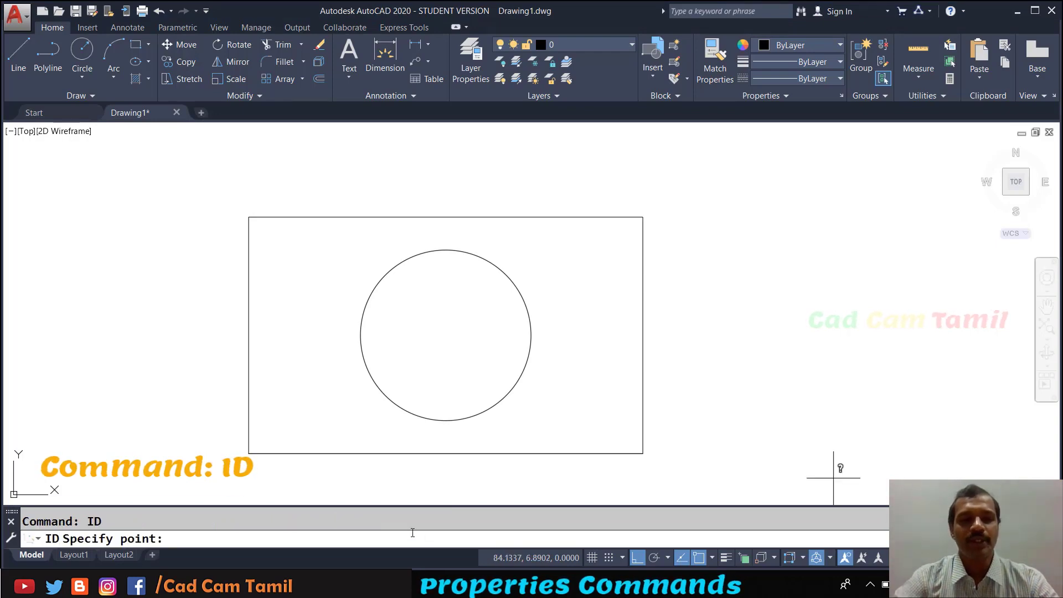
{"action": "left_click", "coordinate": [446, 335]}
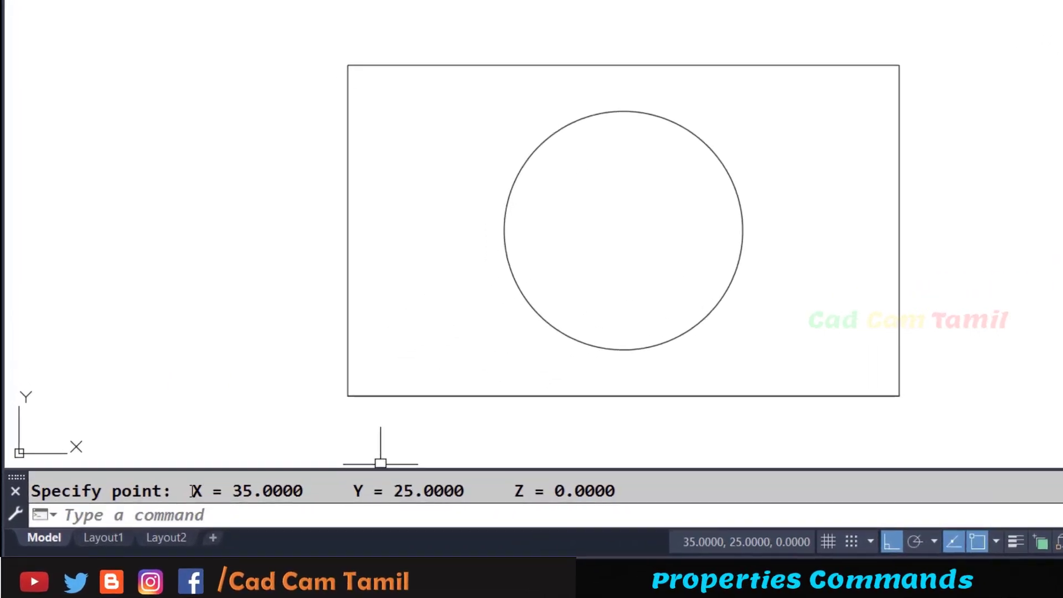
{"action": "left_click_drag", "start_coordinate": [137, 520], "coordinate": [223, 521]}
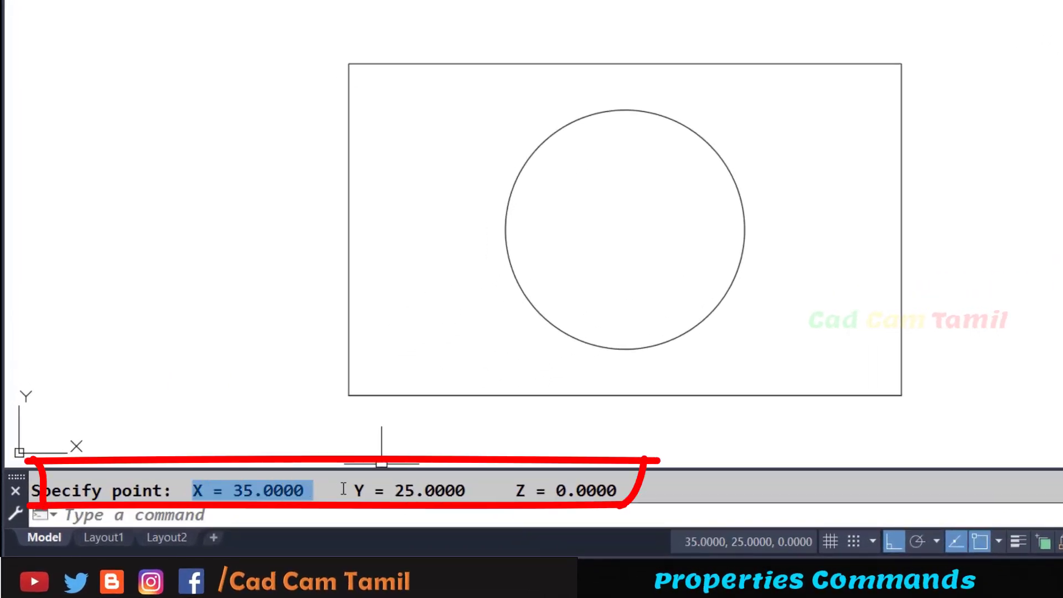
{"action": "left_click_drag", "start_coordinate": [350, 489], "coordinate": [468, 489]}
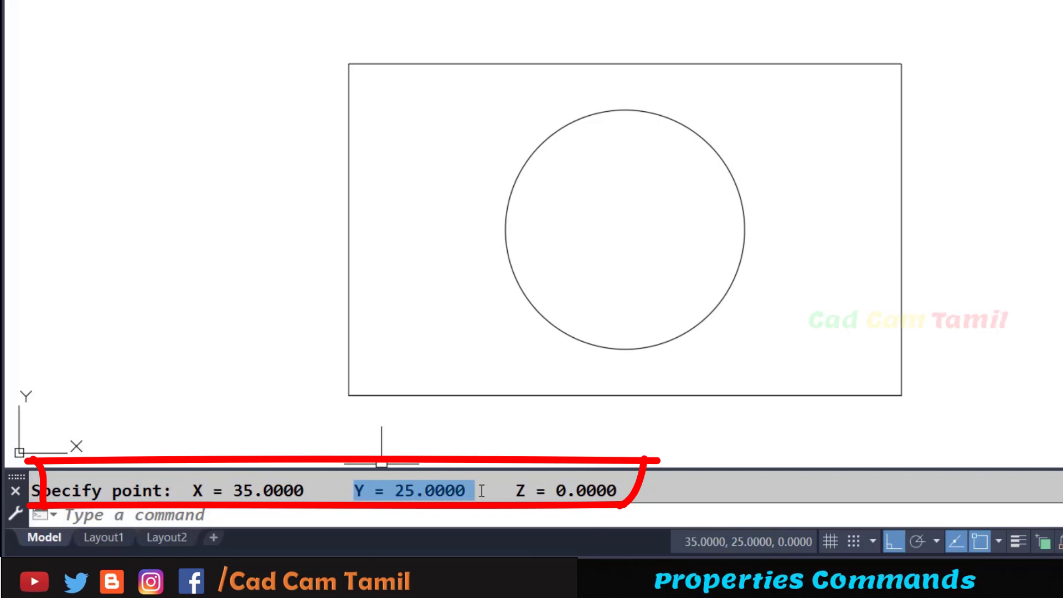
Identify the coordinates of the rectangle's lower-left and upper-right corners with the ID command.
{"action": "key", "text": "Return"}
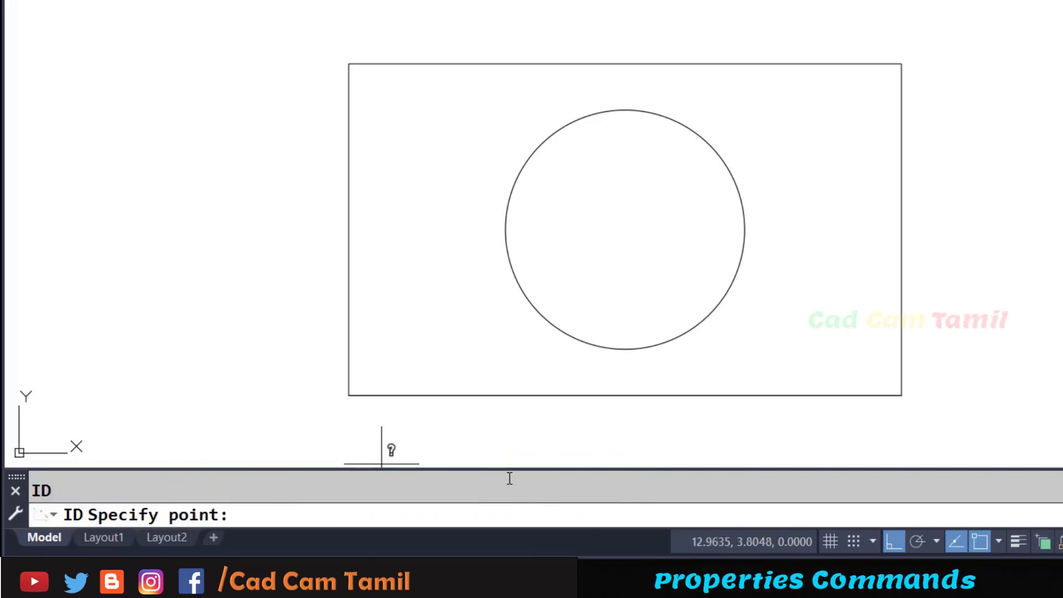
{"action": "left_click", "coordinate": [348, 395]}
{"action": "key", "text": "Return"}
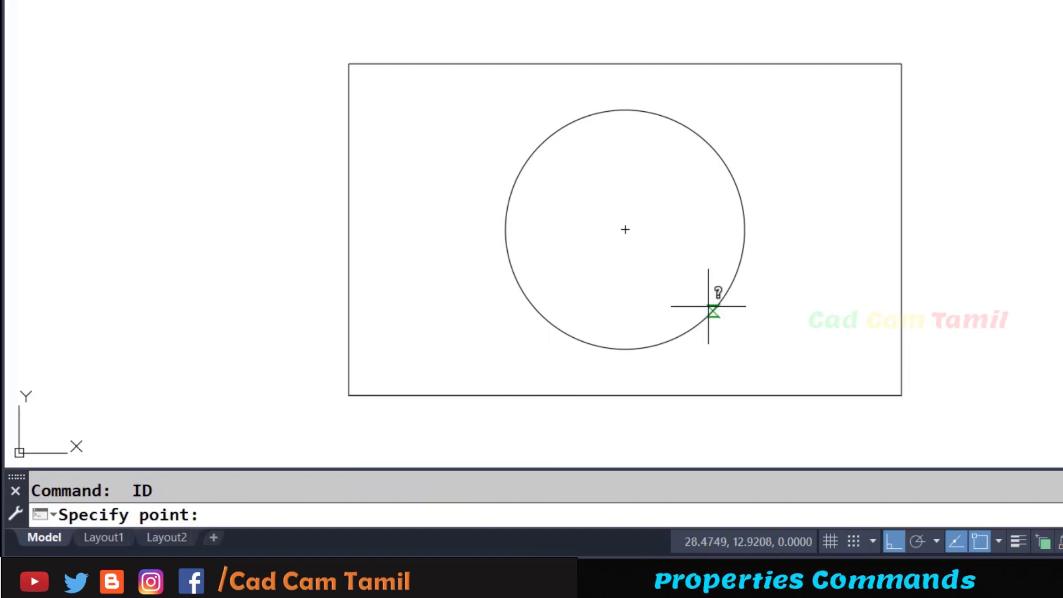
{"action": "left_click", "coordinate": [901, 63]}
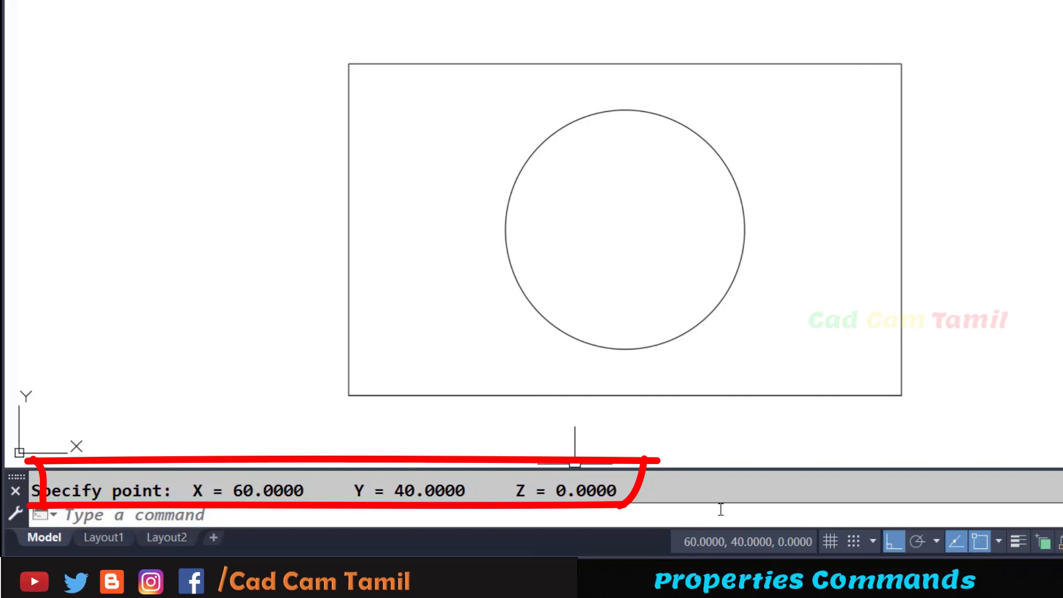
Review the identified point coordinates in the text window, highlighting those of the upper-right corner and the circle centre.
{"action": "key", "text": "F2"}
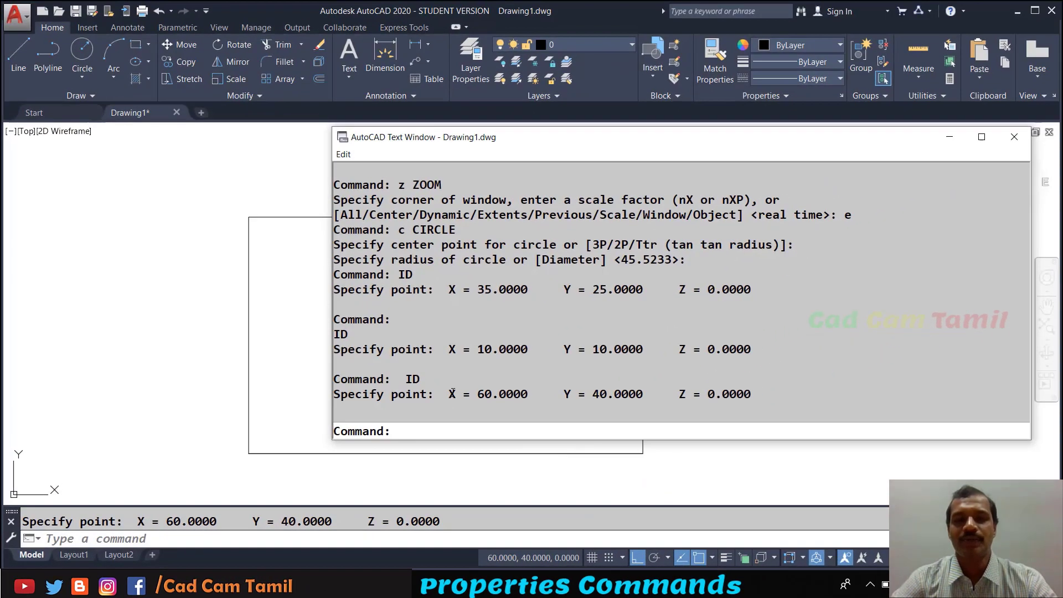
{"action": "left_click_drag", "start_coordinate": [485, 397], "coordinate": [753, 399]}
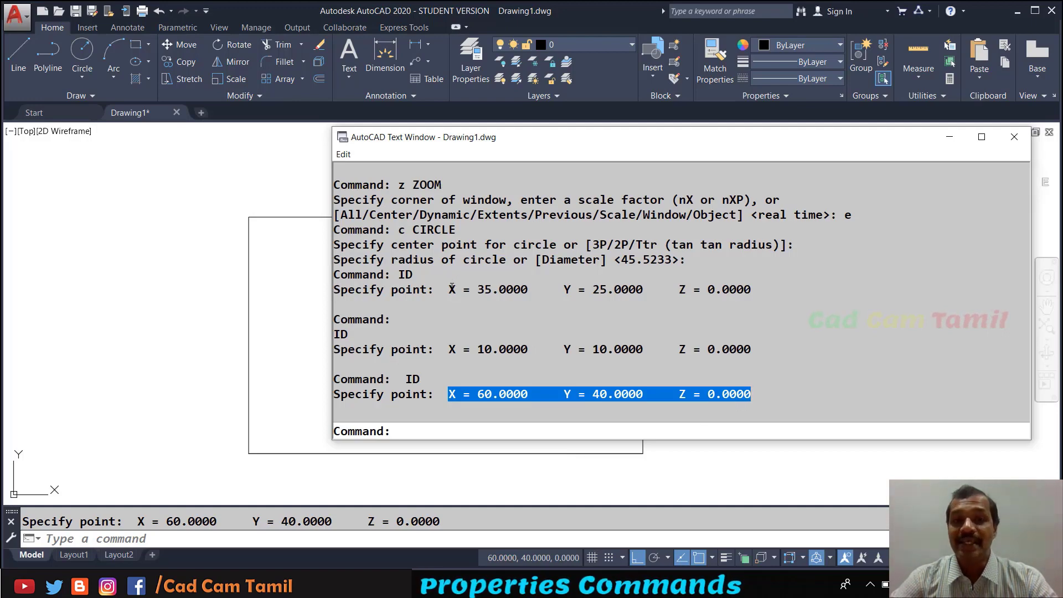
{"action": "left_click_drag", "start_coordinate": [451, 287], "coordinate": [752, 289]}
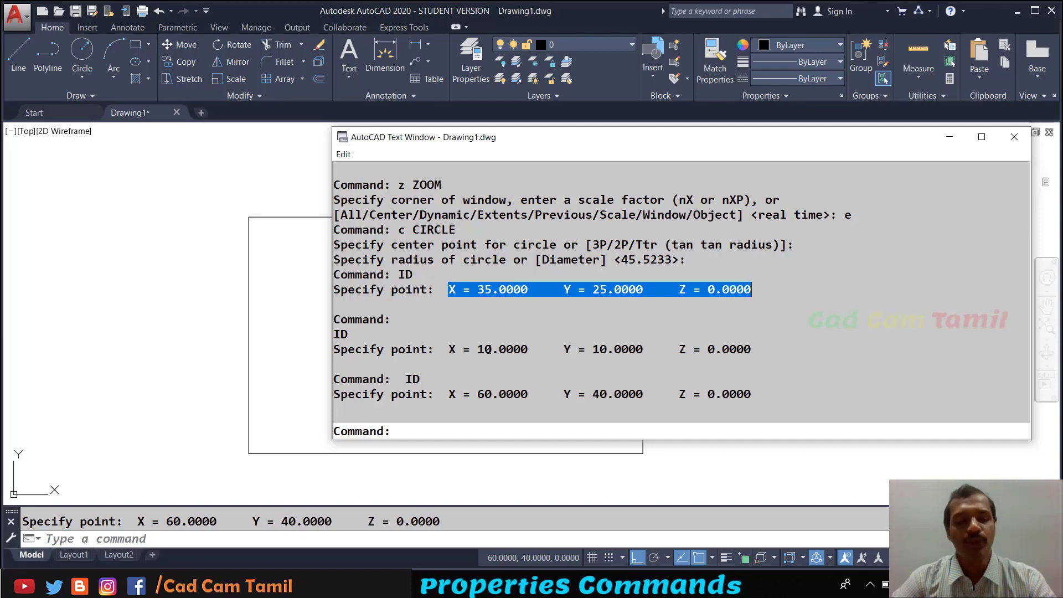
{"action": "key", "text": "F2"}
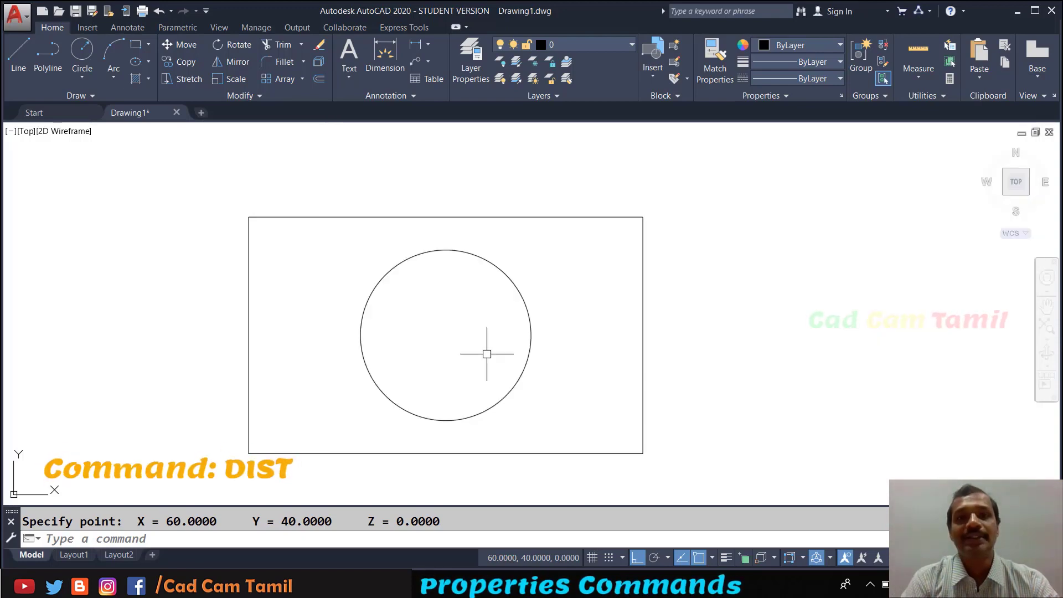
Measure the rectangle's bottom edge from its left to its right corner with DIST and review the distance and angle in the text window.
{"action": "type", "text": "DIST"}
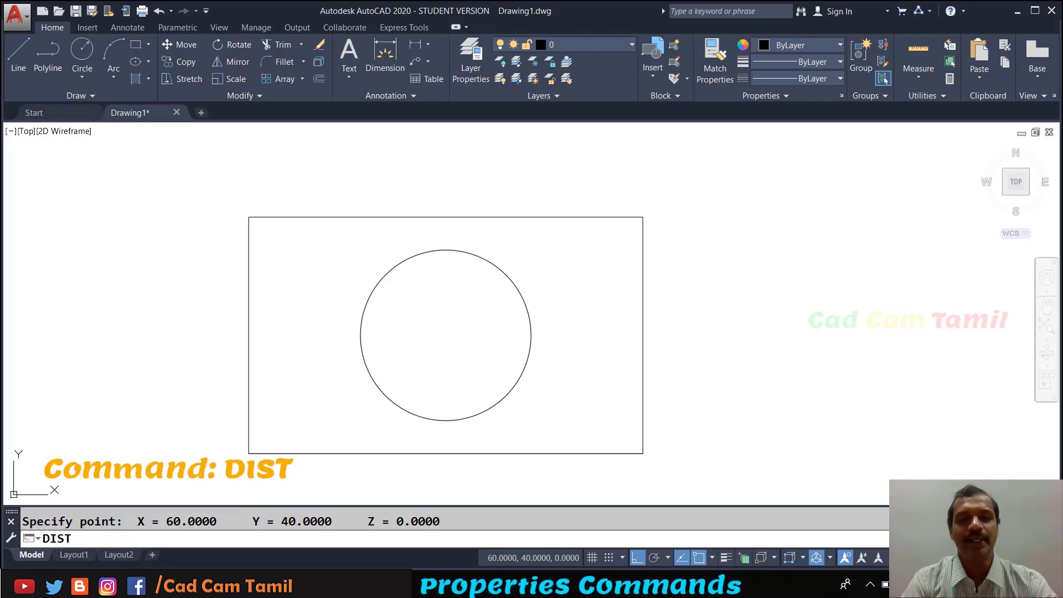
{"action": "key", "text": "Return"}
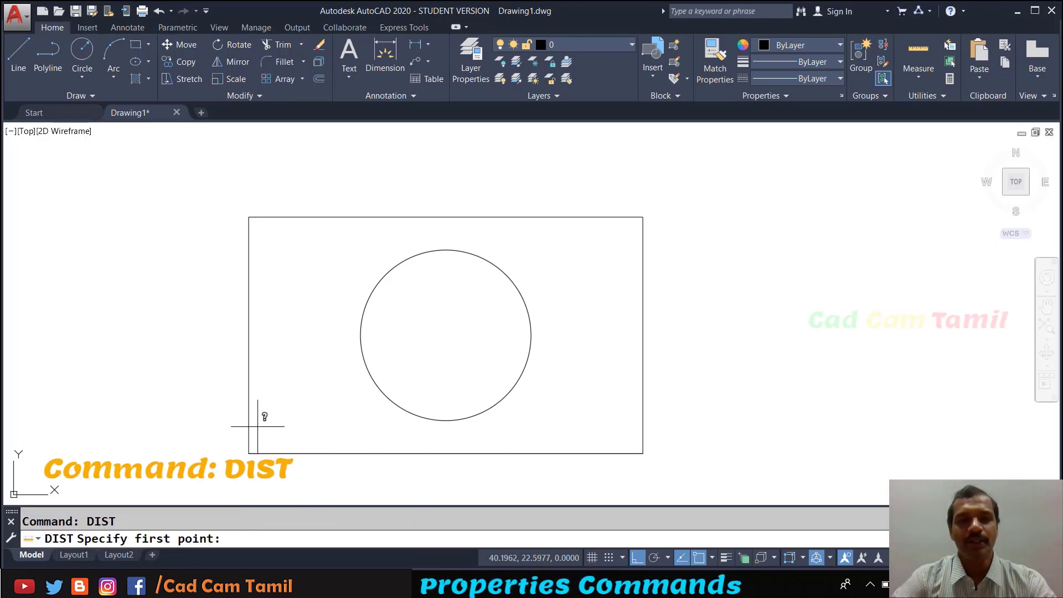
{"action": "left_click", "coordinate": [249, 453]}
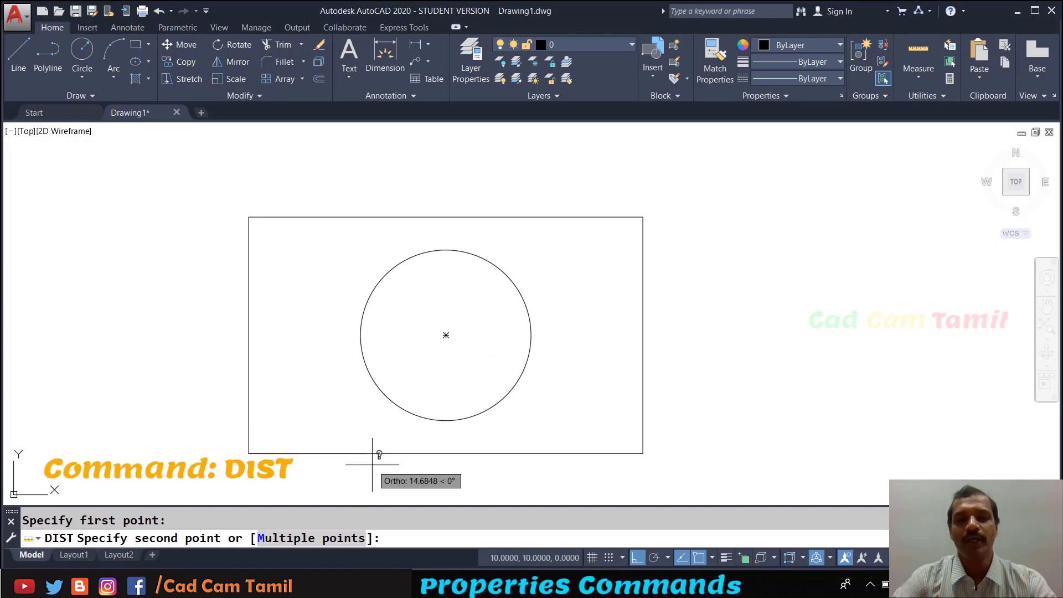
{"action": "left_click", "coordinate": [641, 453]}
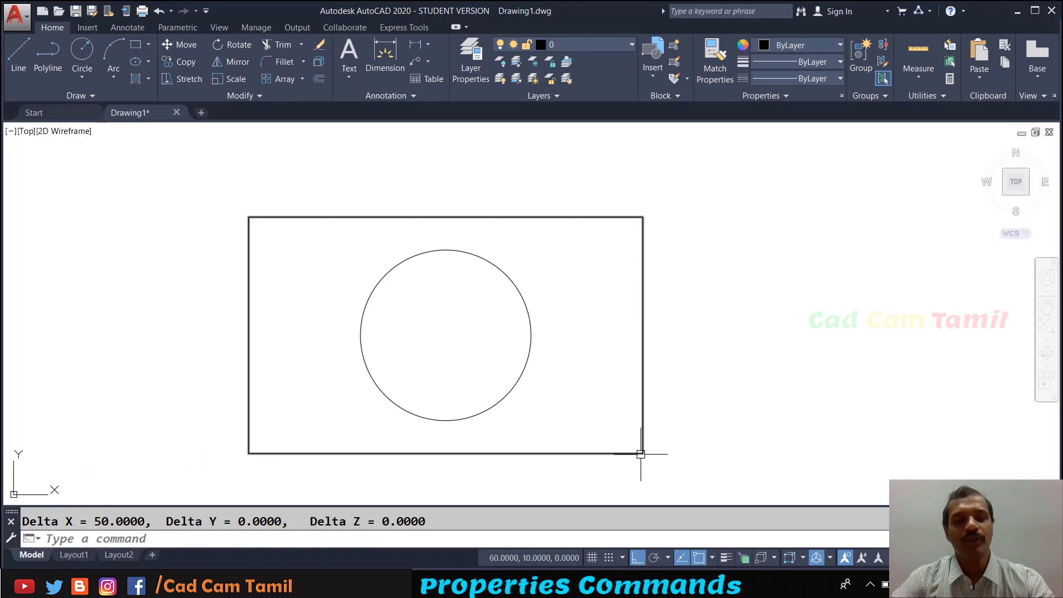
{"action": "key", "text": "ctrl+F2"}
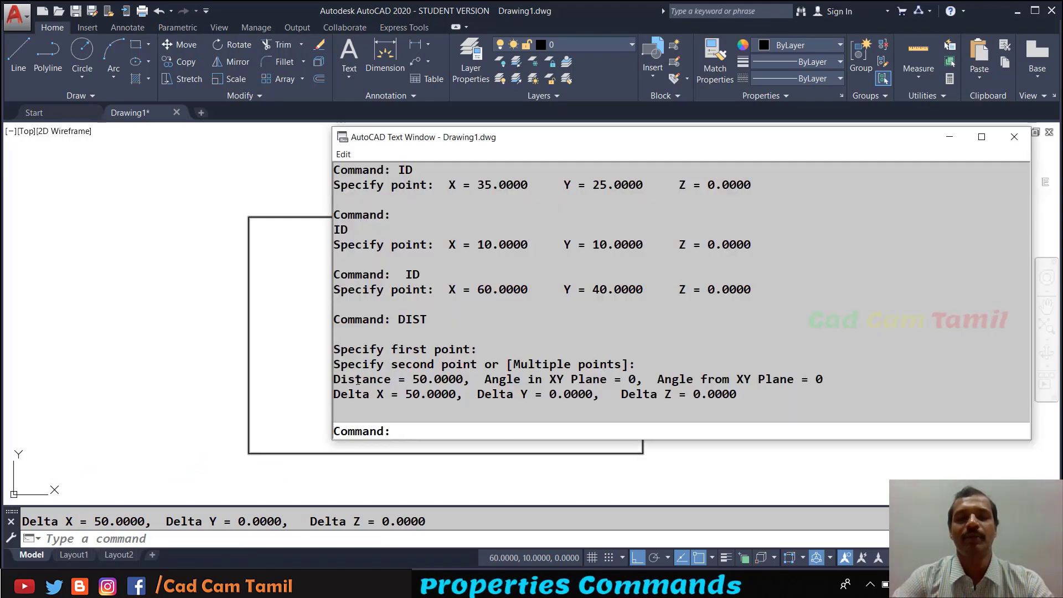
{"action": "left_click_drag", "start_coordinate": [351, 380], "coordinate": [586, 391]}
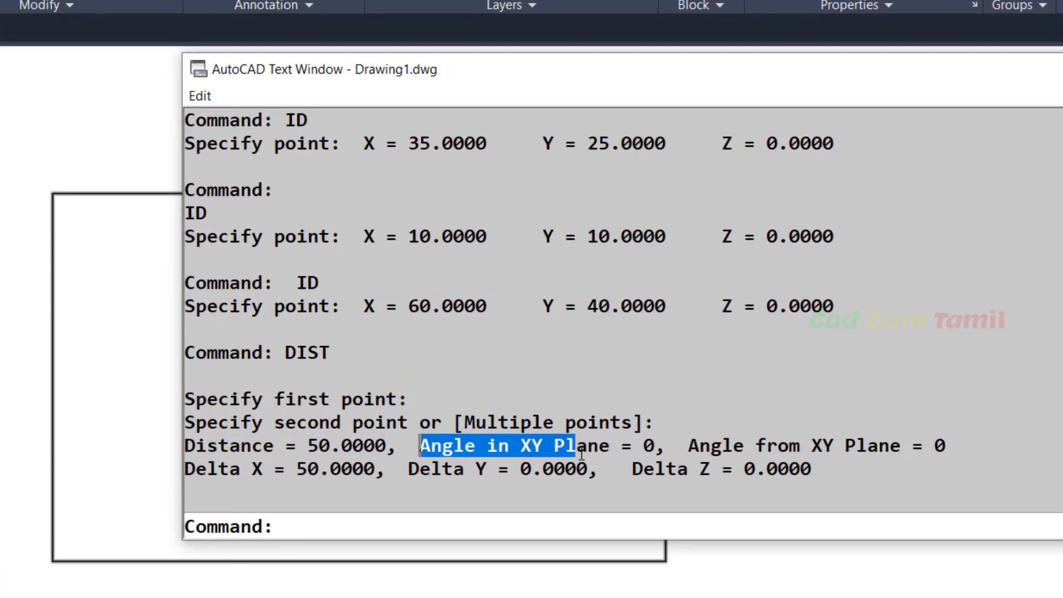
{"action": "left_click_drag", "start_coordinate": [581, 455], "coordinate": [658, 455]}
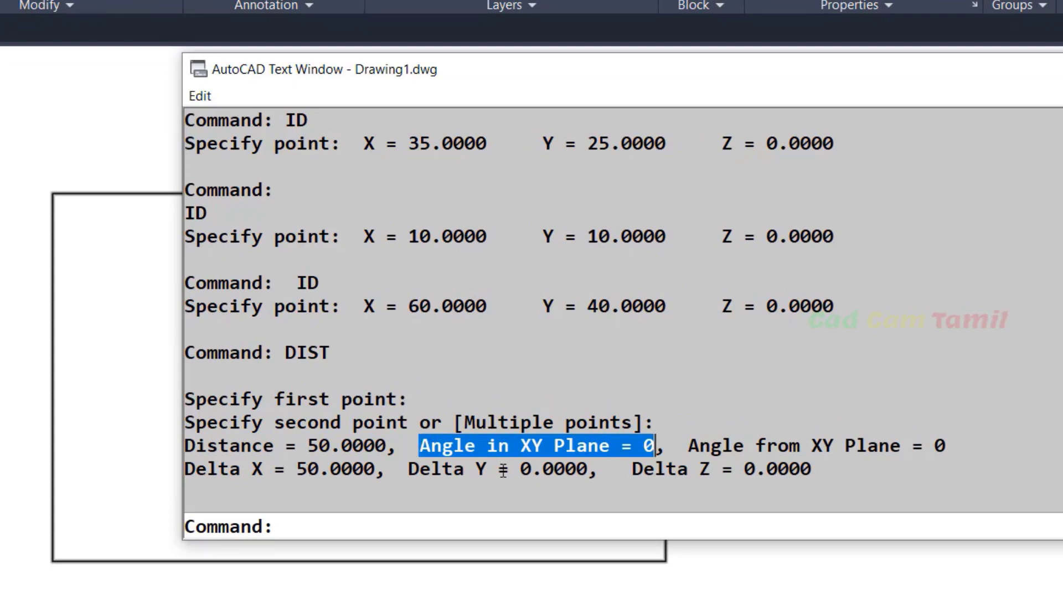
{"action": "key", "text": "F2"}
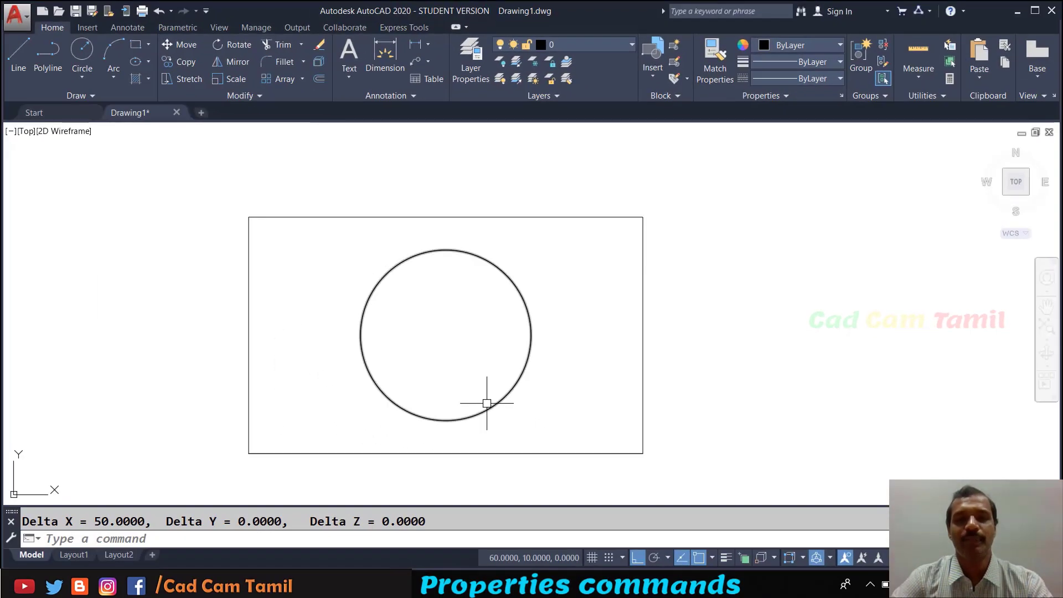
Delete the circle and draw a diagonal line from the rectangle's lower-left corner to its upper-right corner.
{"action": "left_click", "coordinate": [460, 441]}
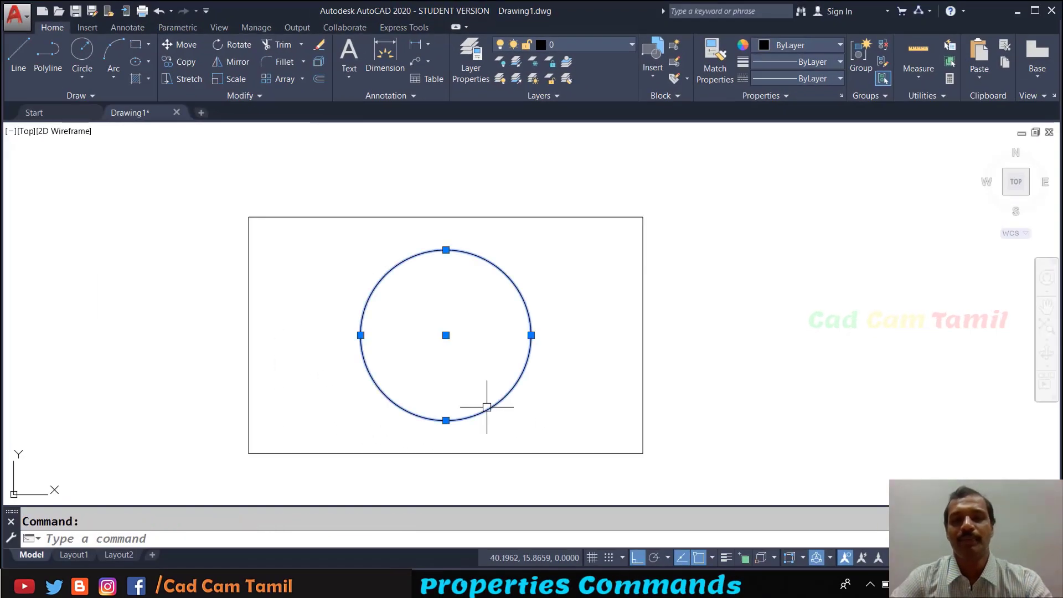
{"action": "key", "text": "Delete"}
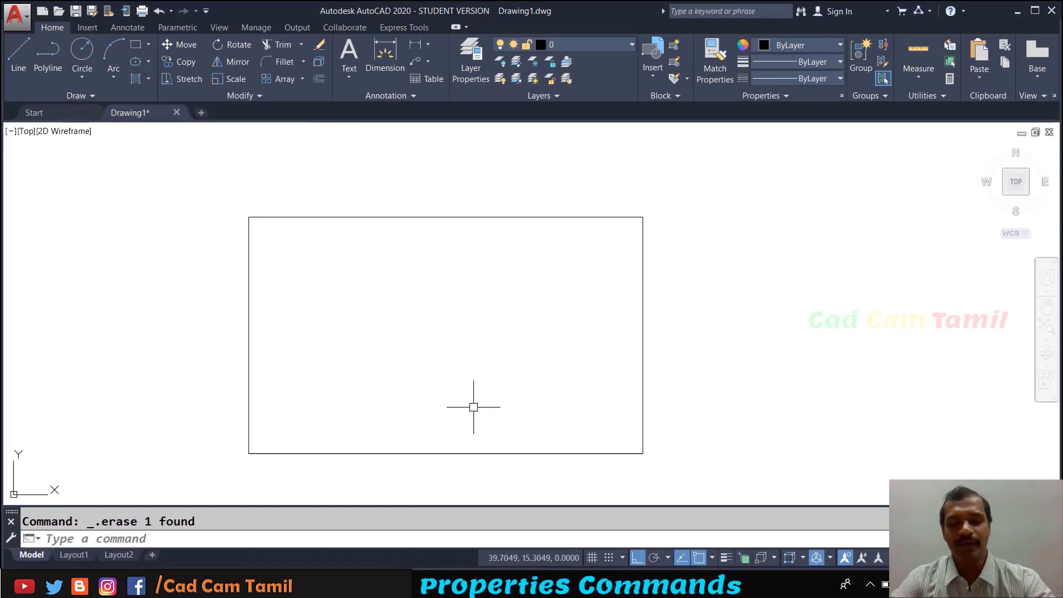
{"action": "type", "text": "L"}
{"action": "key", "text": "Return"}
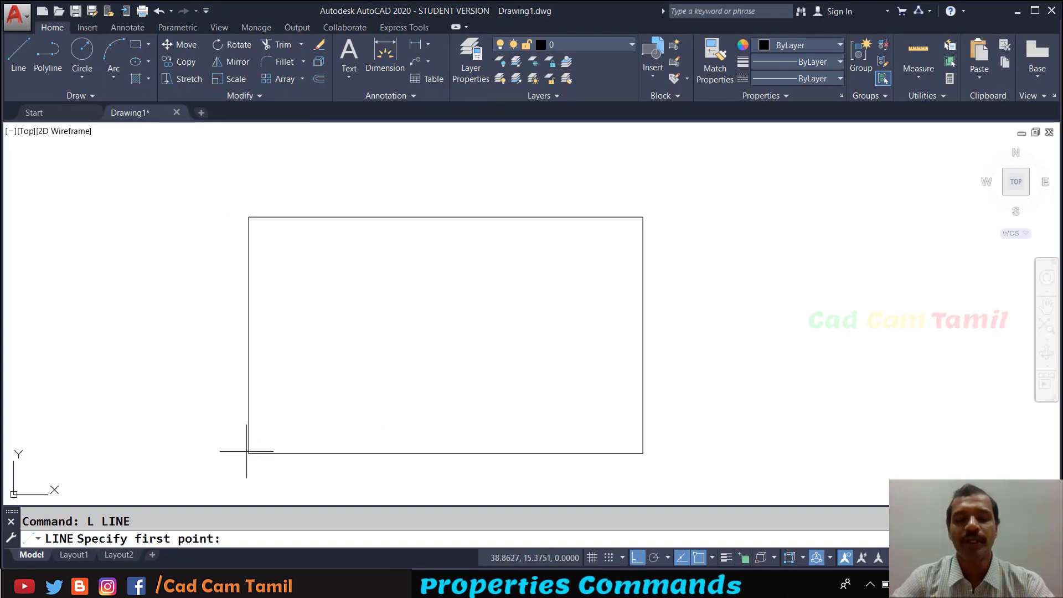
{"action": "left_click", "coordinate": [248, 453]}
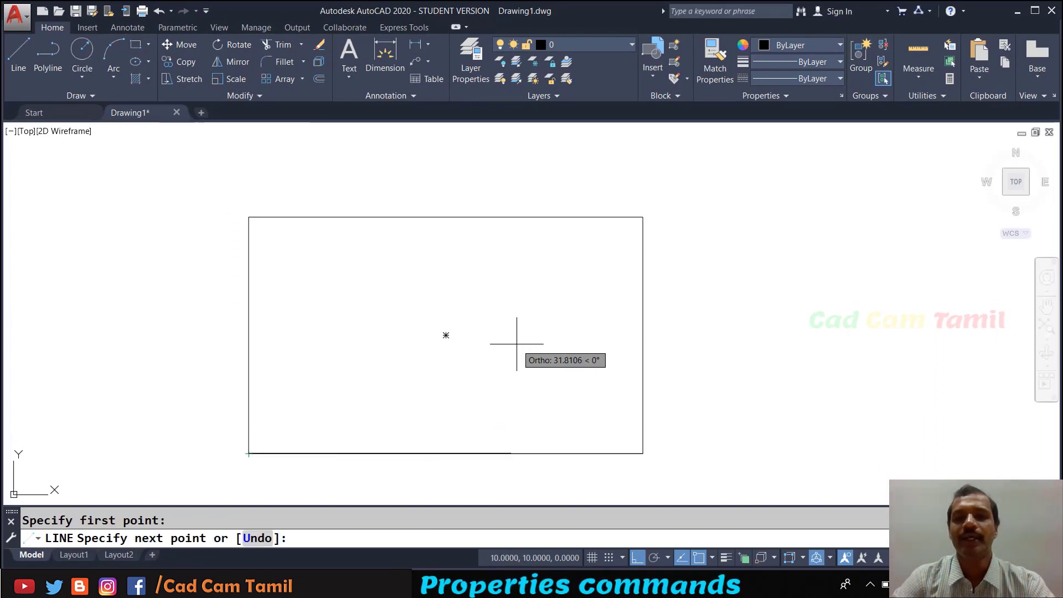
{"action": "left_click", "coordinate": [642, 217]}
{"action": "key", "text": "Escape"}
Measure the diagonal from the lower-left to the upper-right corner with DIST and review its distance and XY-plane angle in the text window.
{"action": "type", "text": "DIST"}
{"action": "key", "text": "Return"}
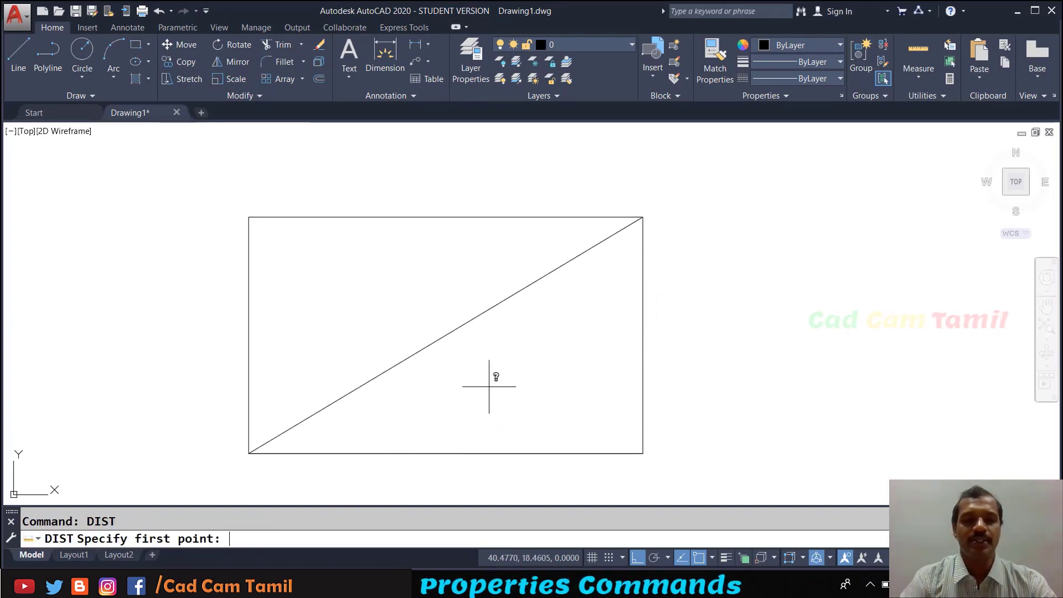
{"action": "left_click", "coordinate": [249, 452]}
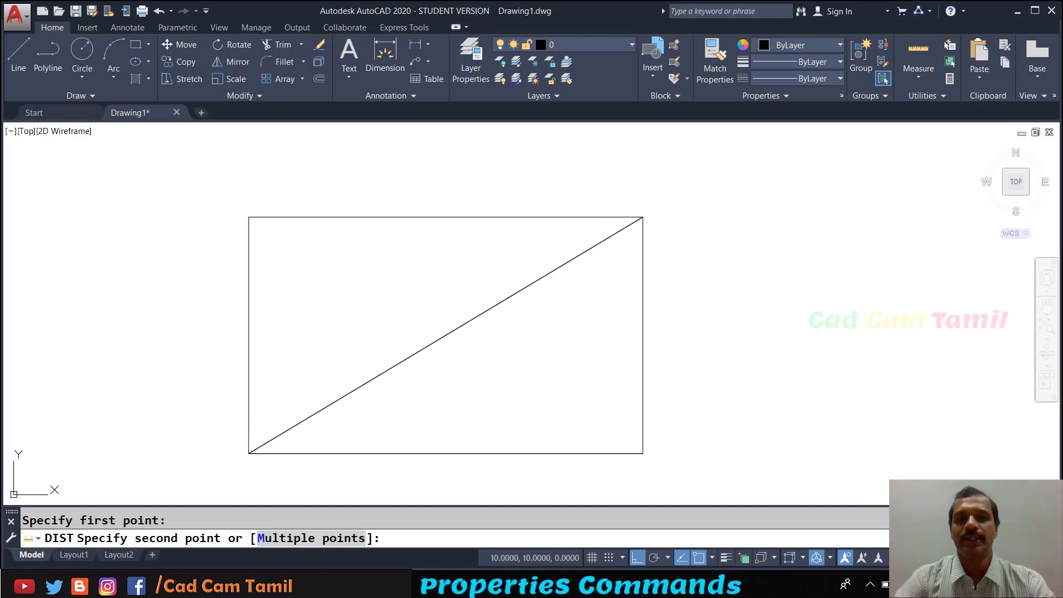
{"action": "left_click", "coordinate": [642, 217]}
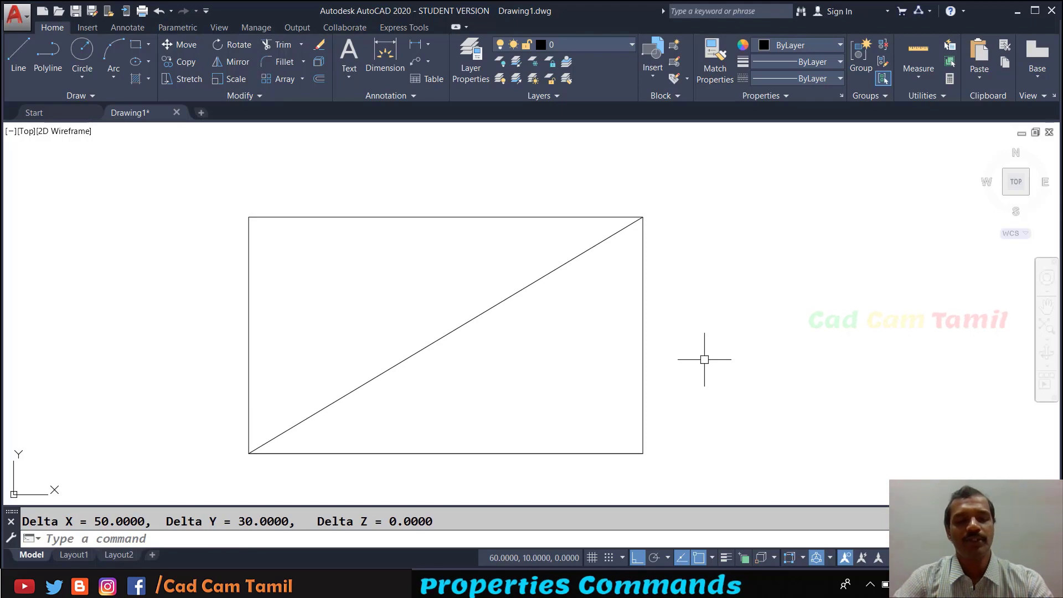
{"action": "key", "text": "F2"}
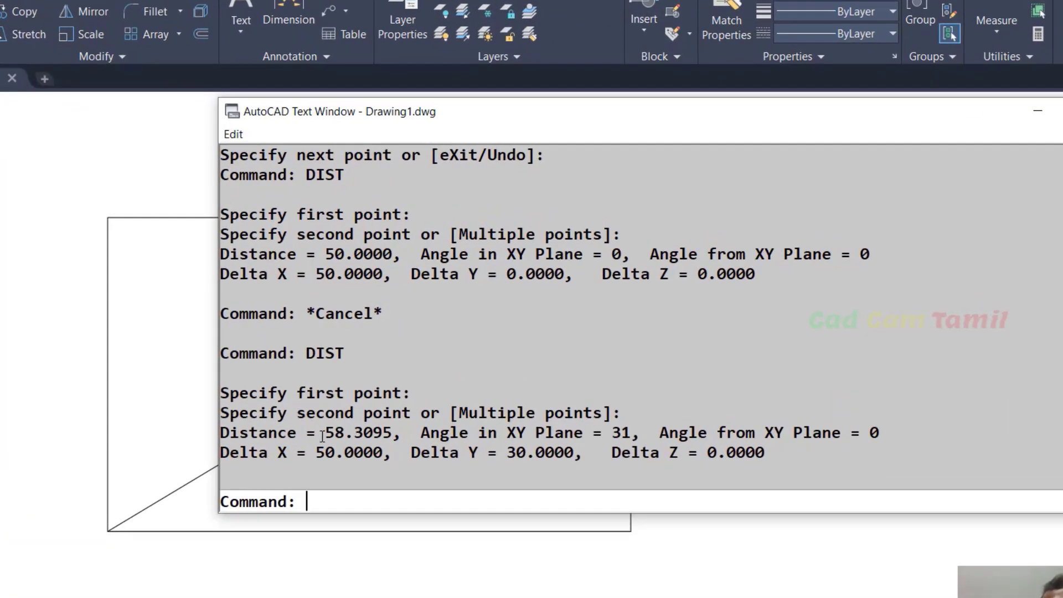
{"action": "left_click_drag", "start_coordinate": [325, 432], "coordinate": [626, 435]}
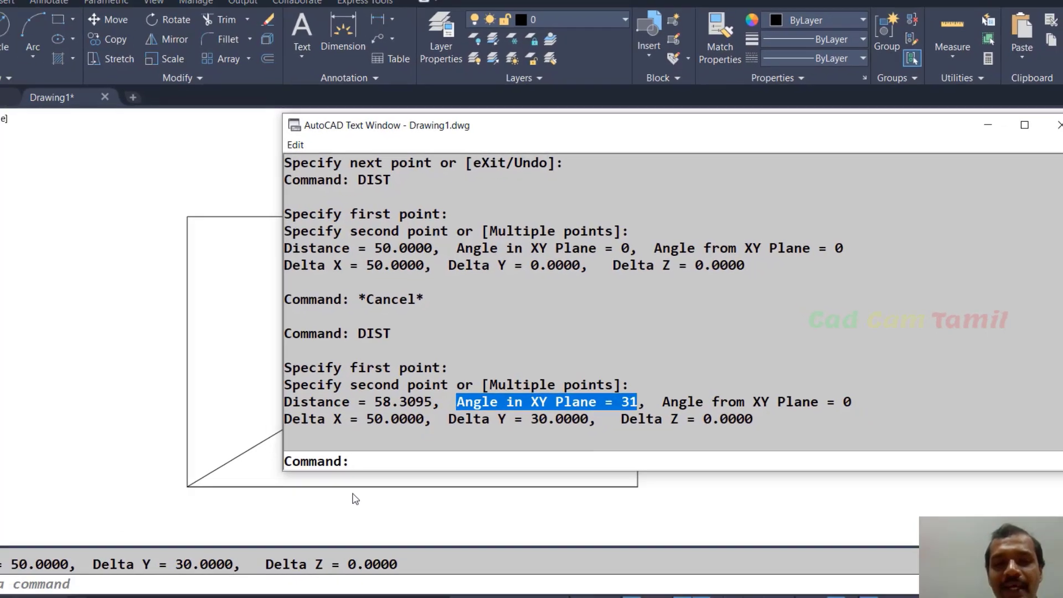
{"action": "left_click", "coordinate": [301, 545]}
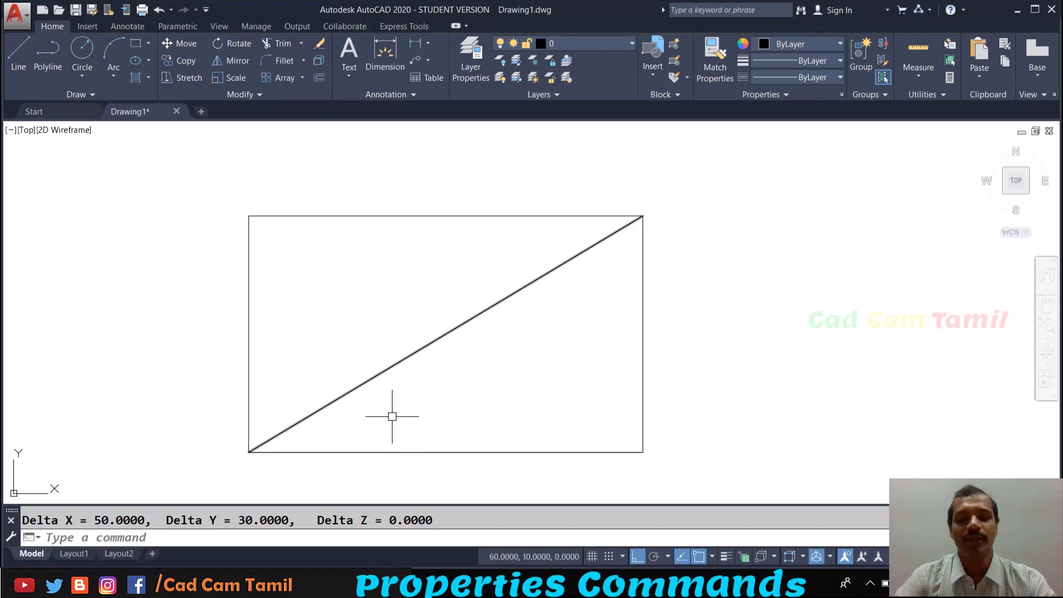
Add an angular dimension between the rectangle's bottom edge and the diagonal line, placing its arc inside the rectangle.
{"action": "type", "text": "DIMAN"}
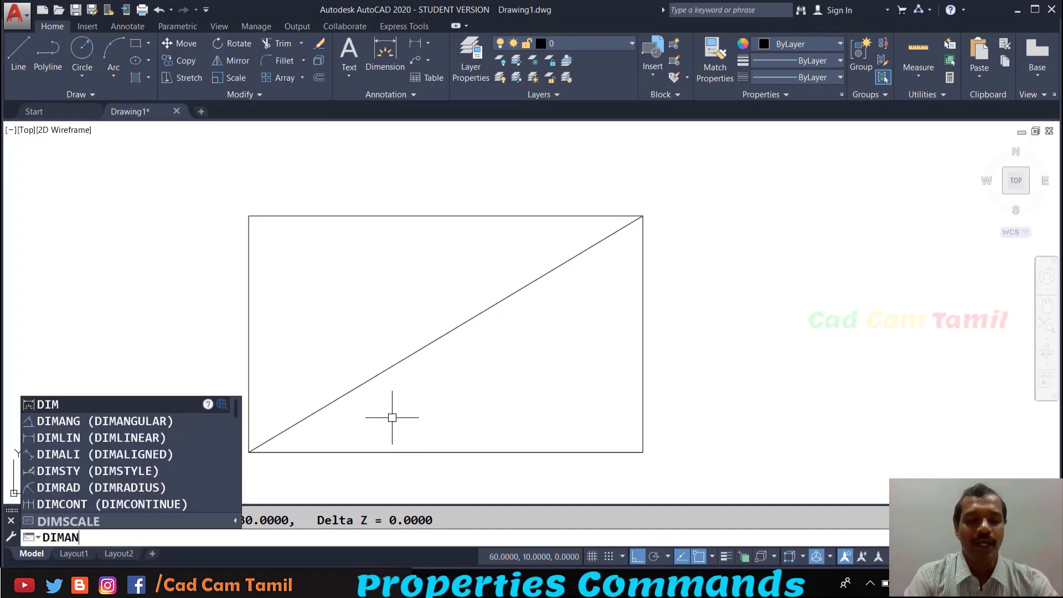
{"action": "type", "text": "GULAR"}
{"action": "key", "text": "Return"}
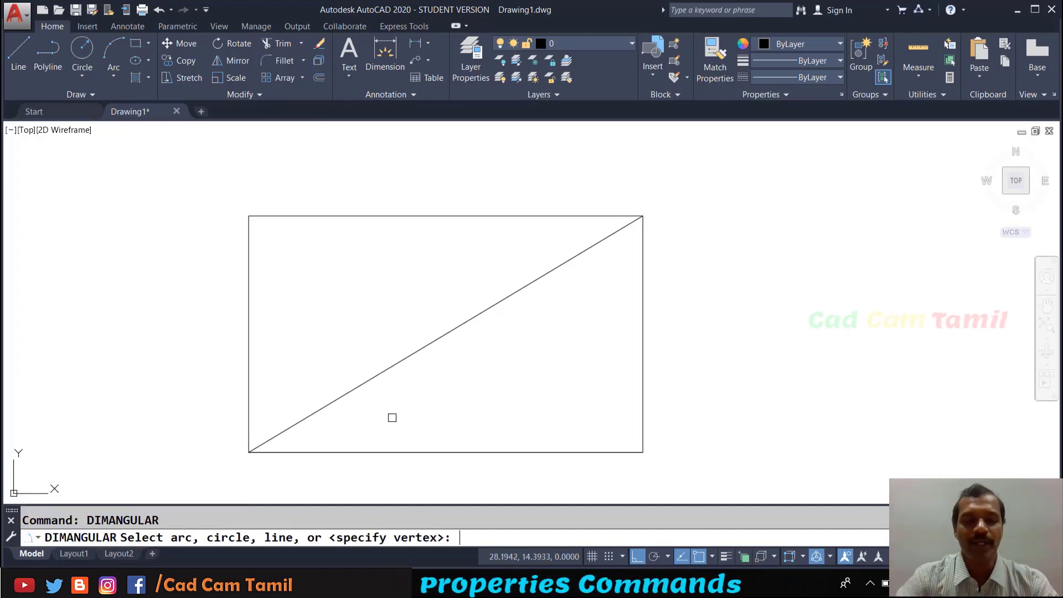
{"action": "left_click", "coordinate": [336, 451]}
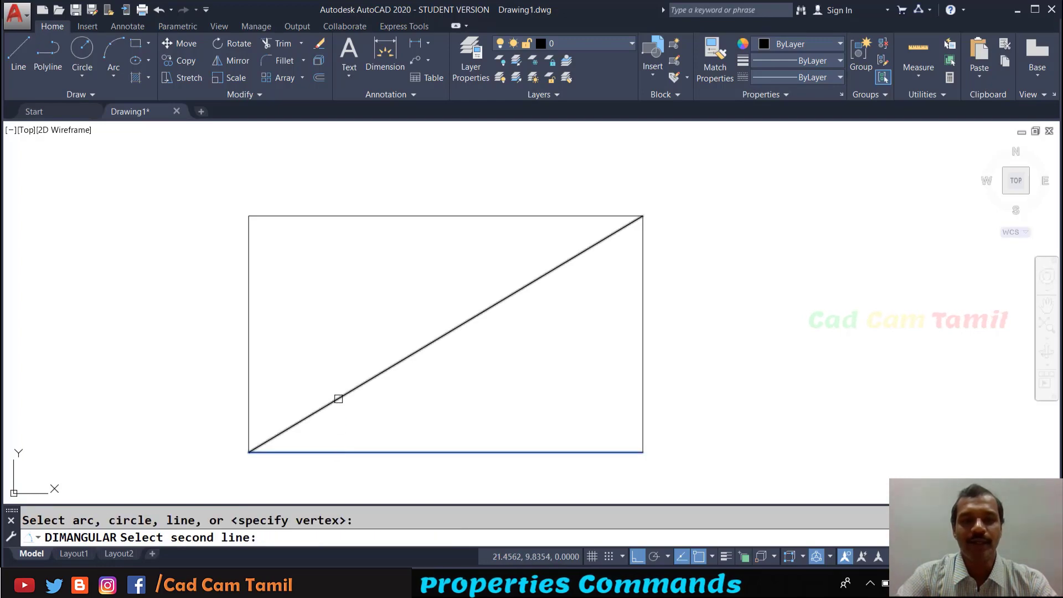
{"action": "left_click", "coordinate": [337, 398]}
{"action": "left_click", "coordinate": [418, 404]}
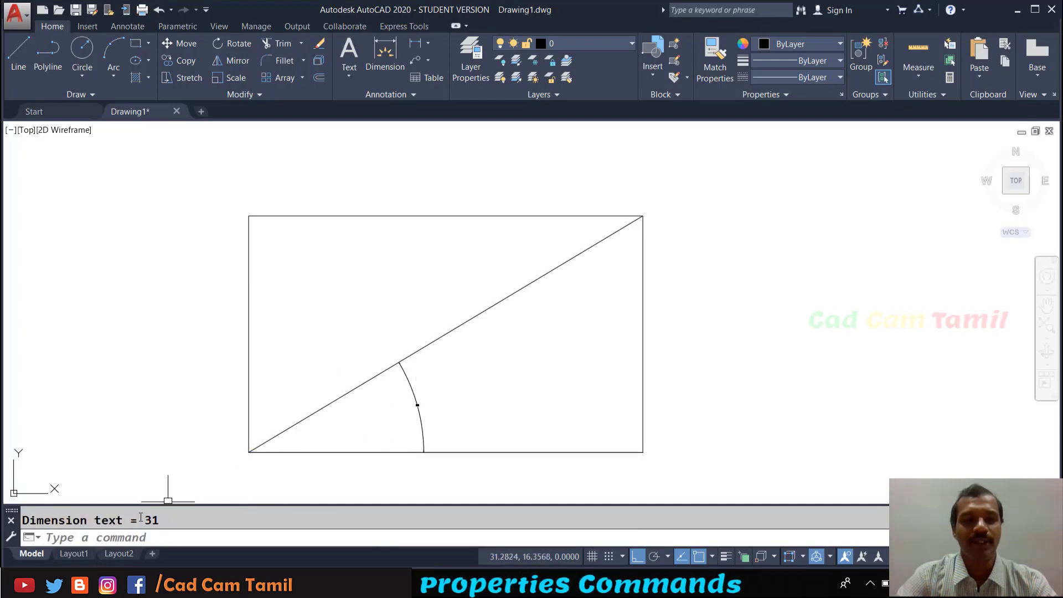
{"action": "left_click_drag", "start_coordinate": [148, 520], "coordinate": [181, 515]}
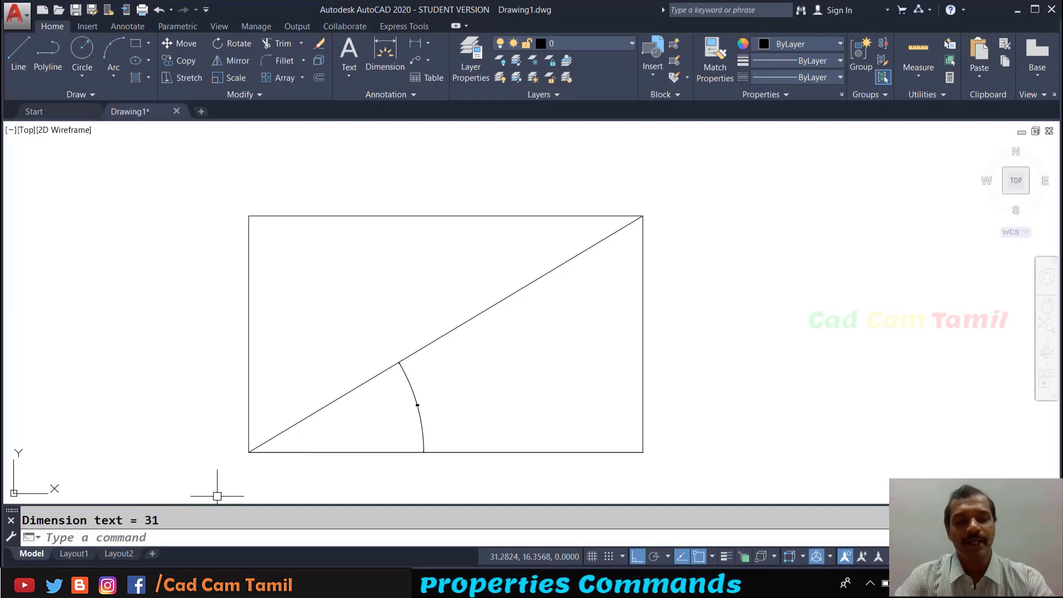
Review the diagonal's Delta X and Delta Y values from the DIST result in the text window.
{"action": "key", "text": "F2"}
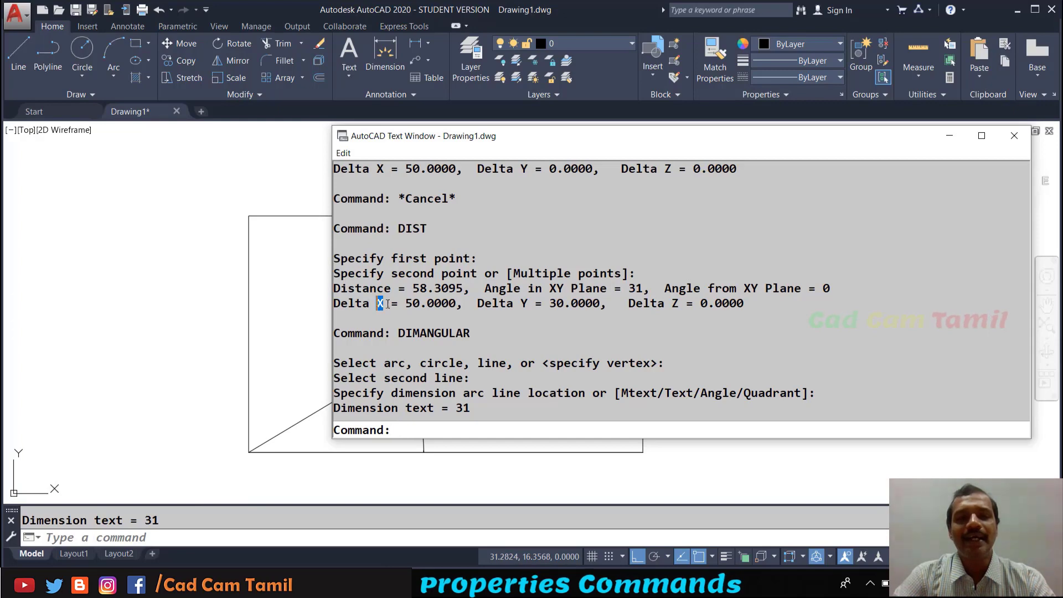
{"action": "left_click_drag", "start_coordinate": [388, 303], "coordinate": [441, 303]}
{"action": "left_click_drag", "start_coordinate": [520, 303], "coordinate": [603, 303]}
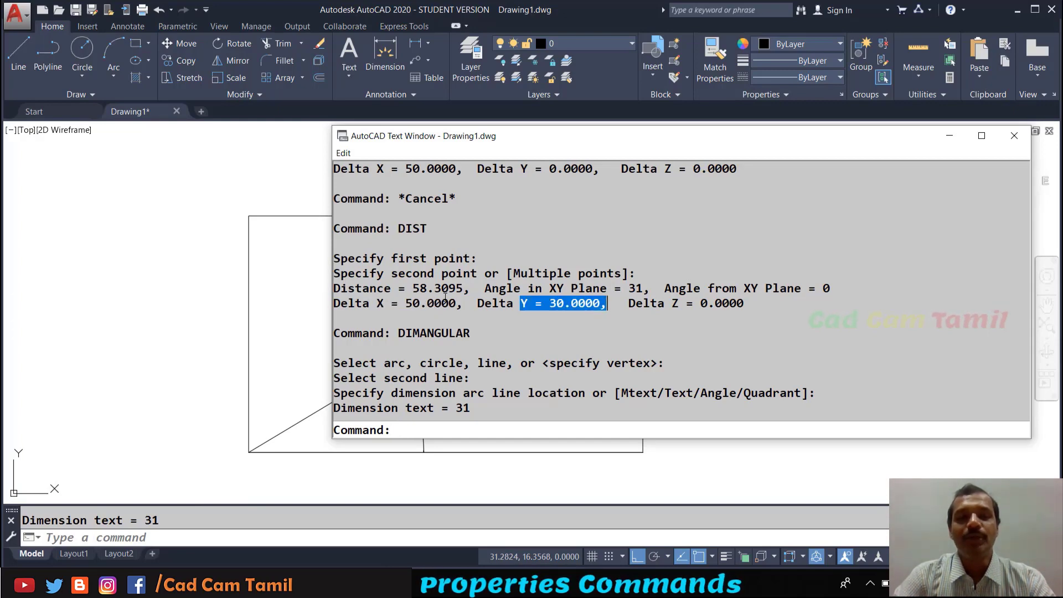
{"action": "left_click_drag", "start_coordinate": [405, 304], "coordinate": [442, 303]}
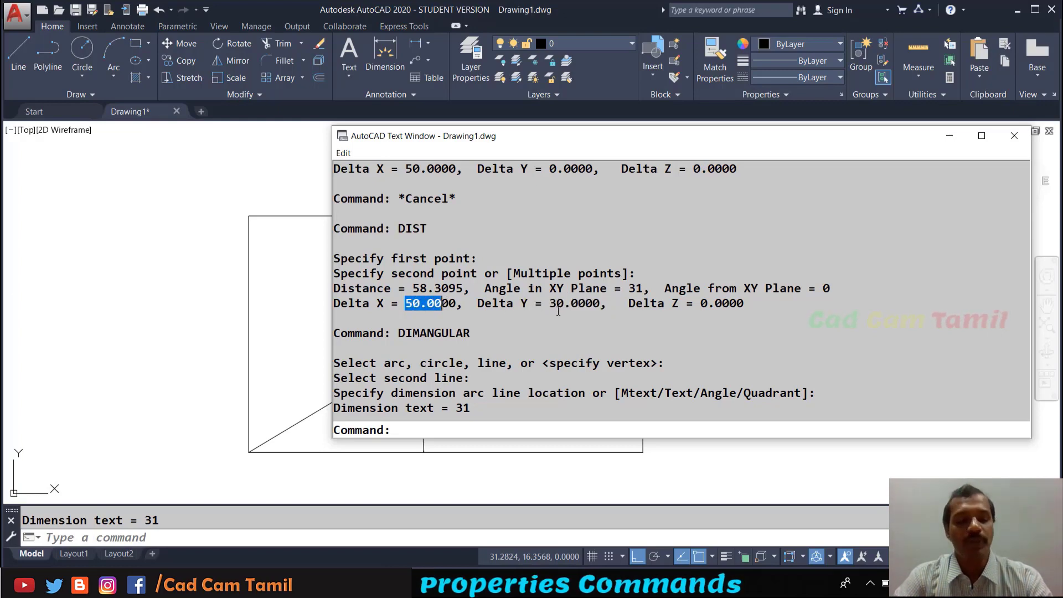
{"action": "key", "text": "F2"}
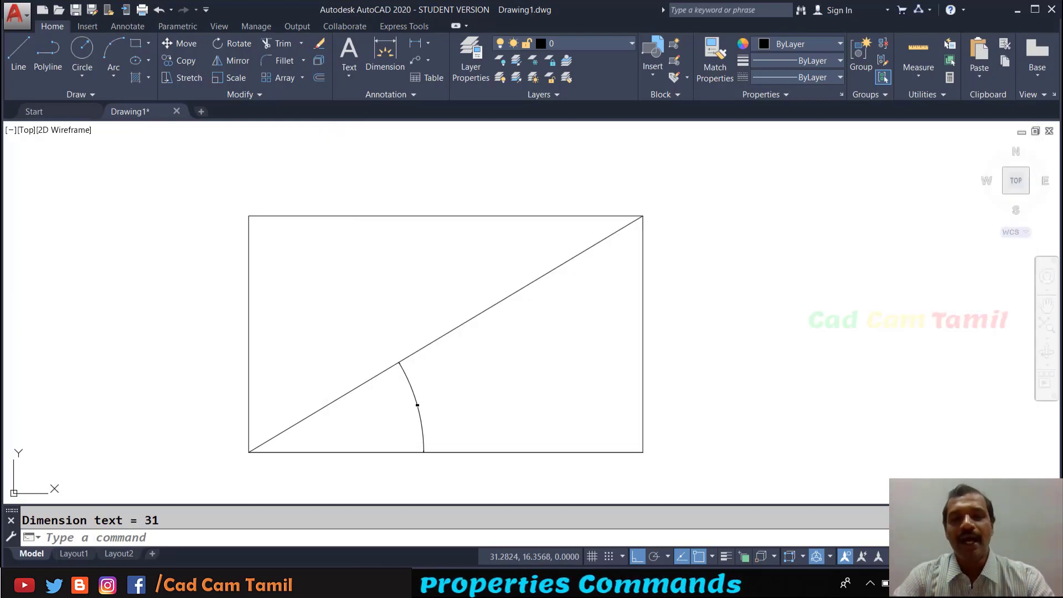
Erase the angular dimension and add a horizontal linear dimension between the diagonal's endpoints, placed below the rectangle.
{"action": "left_click", "coordinate": [413, 388]}
{"action": "key", "text": "Delete"}
{"action": "type", "text": "D"}
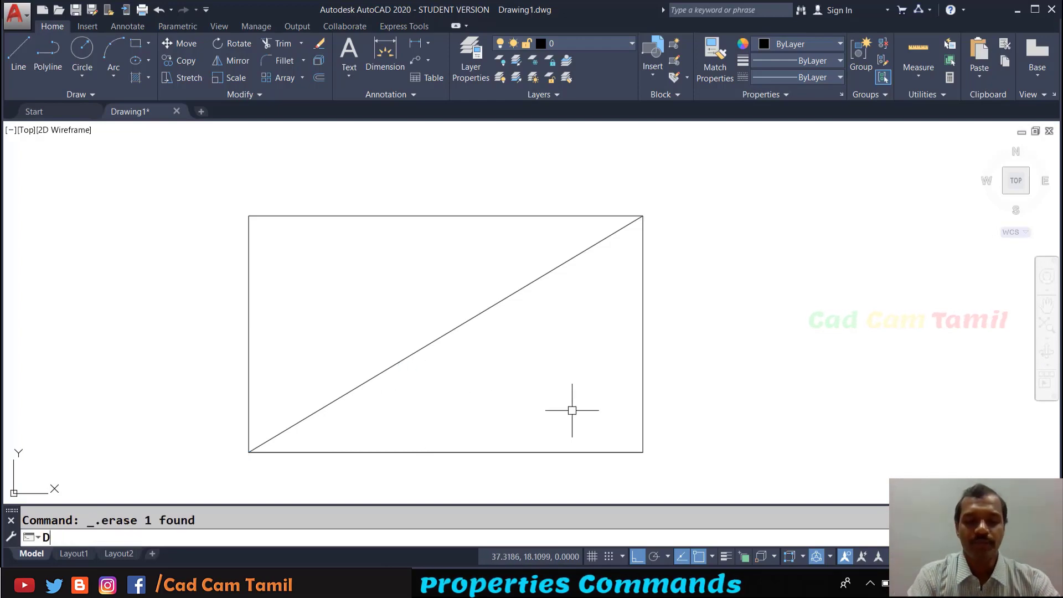
{"action": "type", "text": "IMLINEAR"}
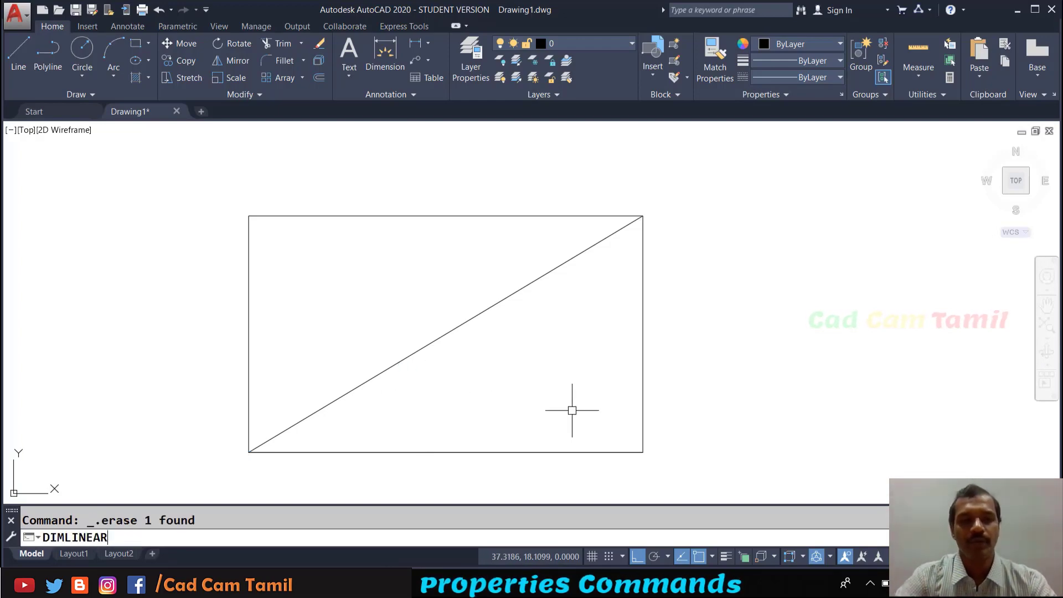
{"action": "key", "text": "Return"}
{"action": "left_click", "coordinate": [248, 452]}
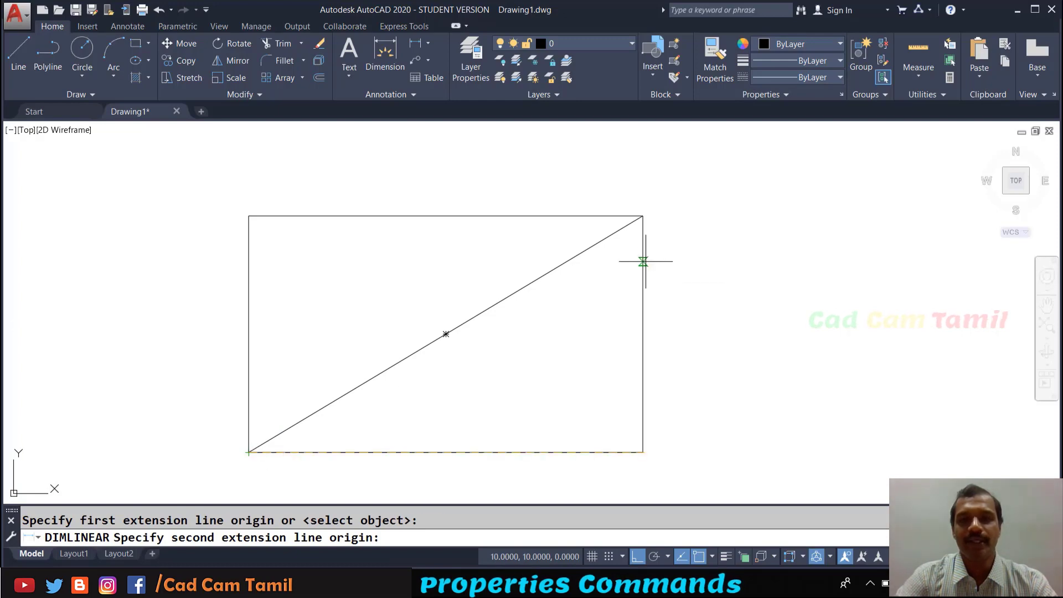
{"action": "left_click", "coordinate": [642, 216]}
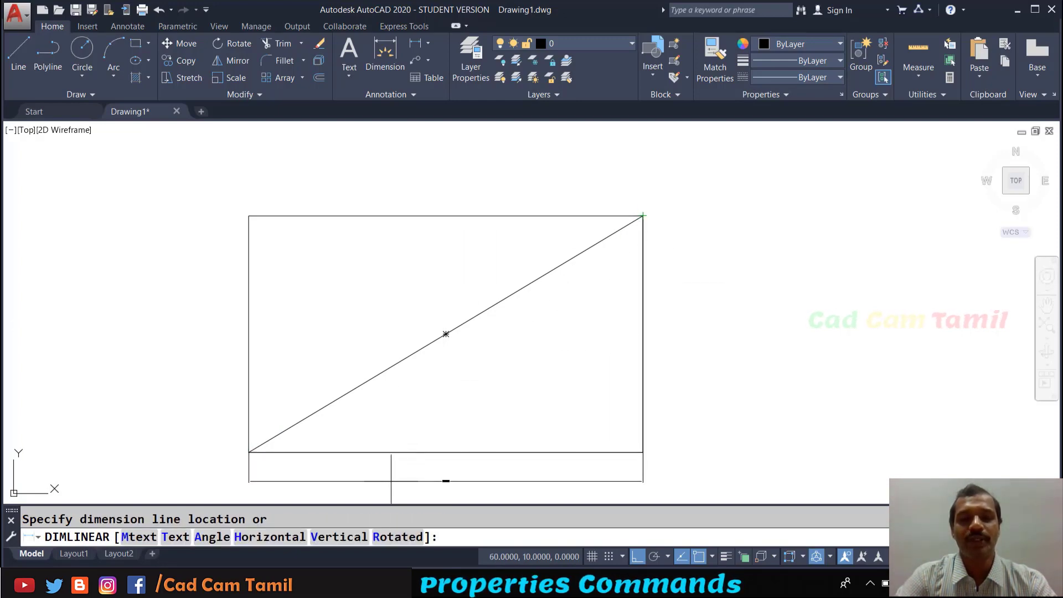
{"action": "left_click", "coordinate": [390, 481]}
{"action": "triple_click", "coordinate": [223, 517]}
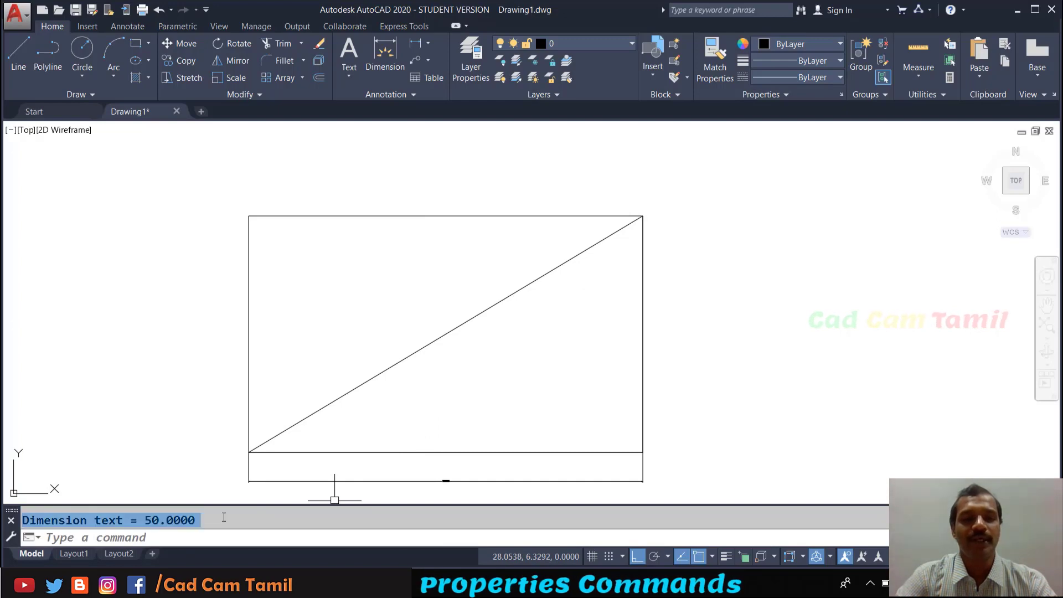
Add a vertical linear dimension between the diagonal's endpoints, placed to the right of the rectangle.
{"action": "key", "text": "Return"}
{"action": "left_click", "coordinate": [248, 452]}
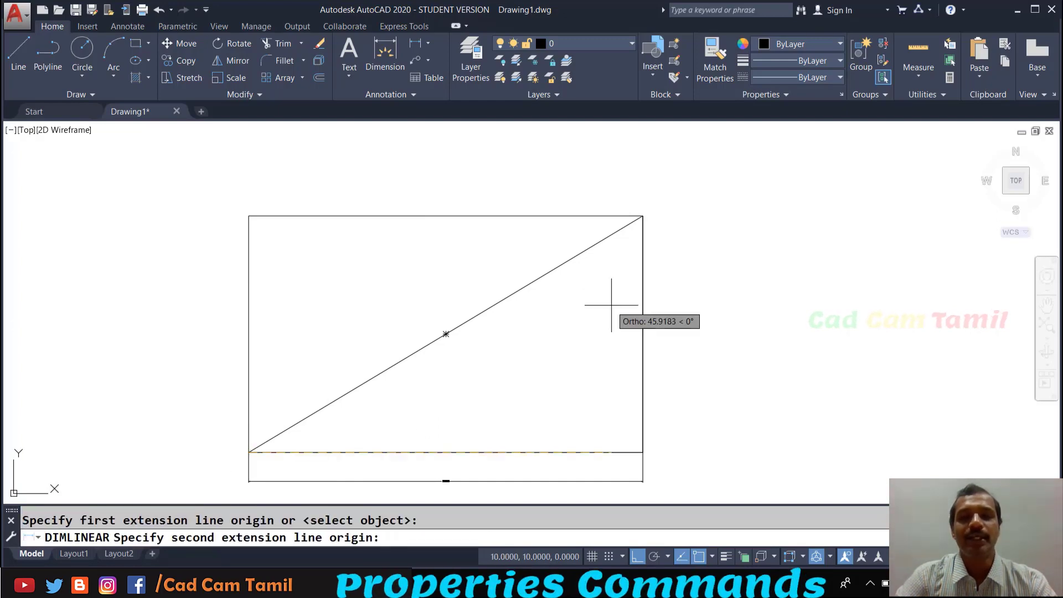
{"action": "left_click", "coordinate": [643, 215]}
{"action": "left_click", "coordinate": [695, 311]}
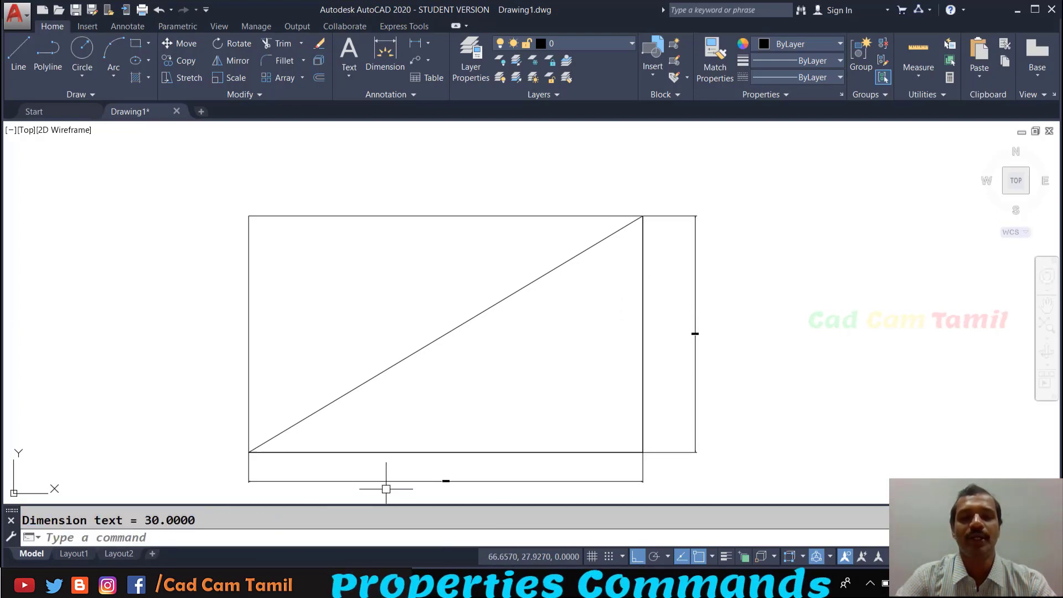
Examine the text of the vertical and horizontal linear dimensions up close.
{"action": "scroll", "coordinate": [434, 490], "scroll_direction": "up", "scroll_amount": 2}
{"action": "scroll", "coordinate": [435, 488], "scroll_direction": "down", "scroll_amount": 5}
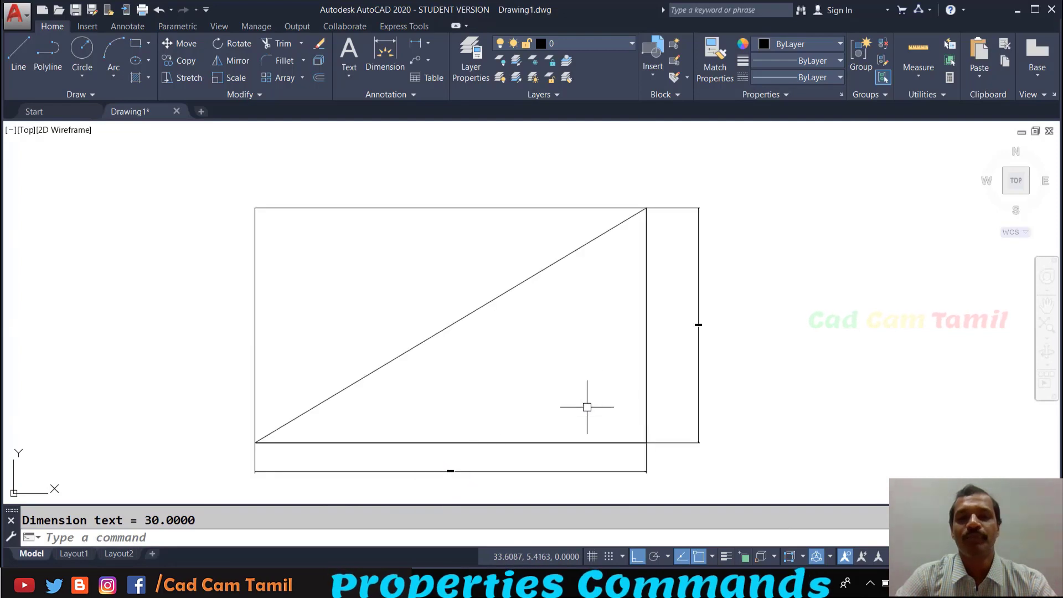
{"action": "scroll", "coordinate": [702, 336], "scroll_direction": "up", "scroll_amount": 6}
{"action": "scroll", "coordinate": [701, 337], "scroll_direction": "down", "scroll_amount": 4}
{"action": "scroll", "coordinate": [699, 334], "scroll_direction": "up", "scroll_amount": 5}
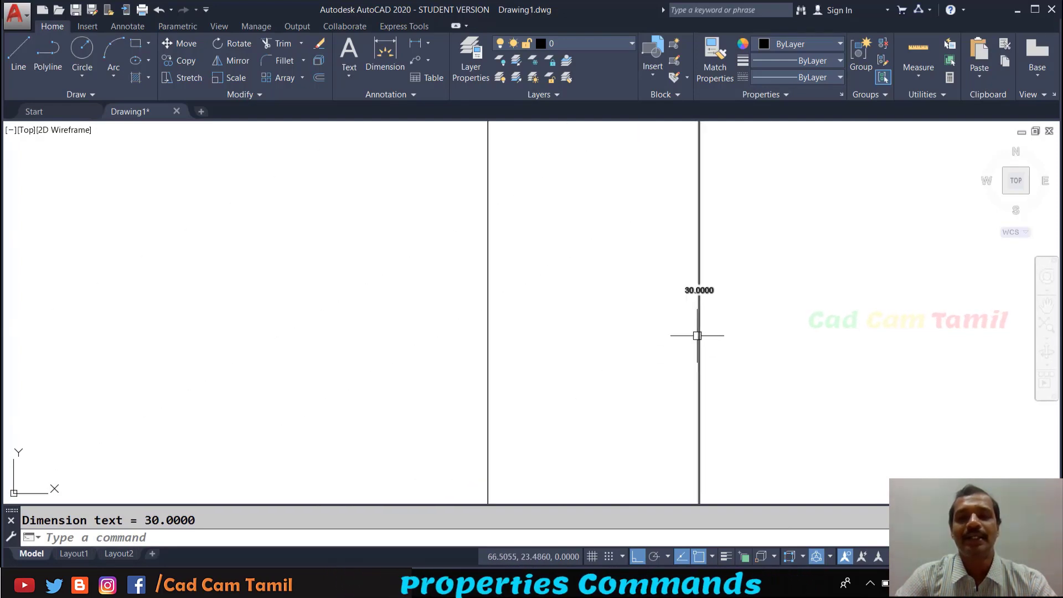
{"action": "scroll", "coordinate": [698, 331], "scroll_direction": "down", "scroll_amount": 5}
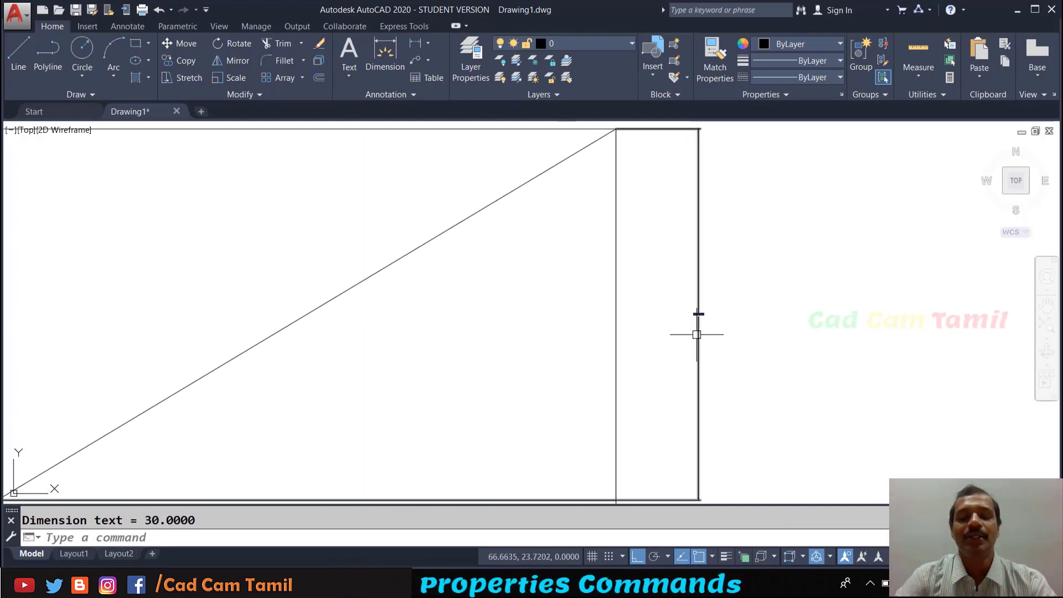
{"action": "scroll", "coordinate": [529, 419], "scroll_direction": "up", "scroll_amount": 7}
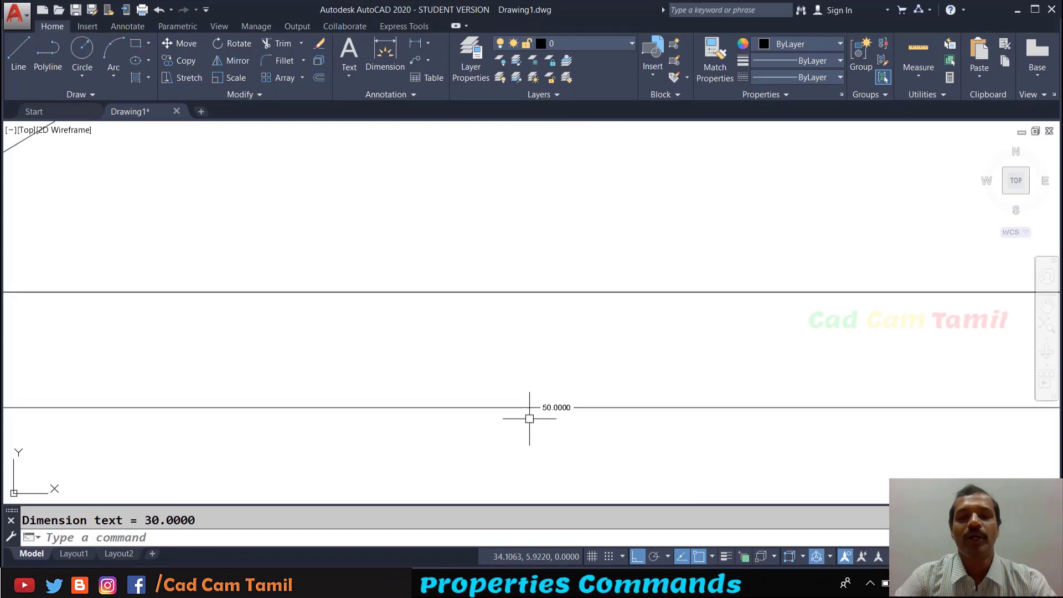
{"action": "scroll", "coordinate": [529, 419], "scroll_direction": "down", "scroll_amount": 7}
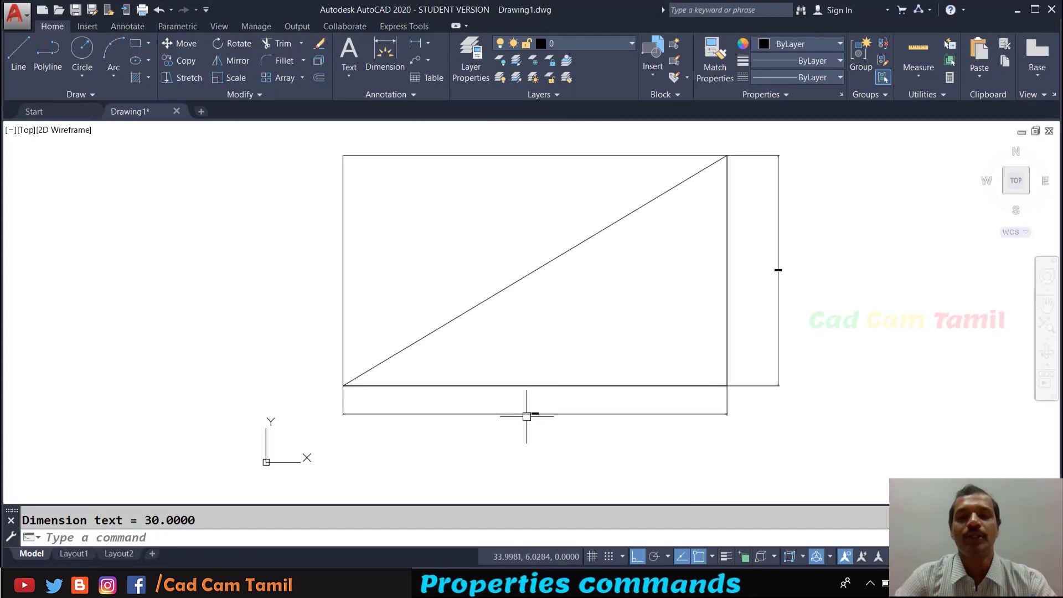
Erase the vertical and horizontal linear dimensions and the diagonal line, leaving only the rectangle.
{"action": "left_click", "coordinate": [544, 386]}
{"action": "key", "text": "Escape"}
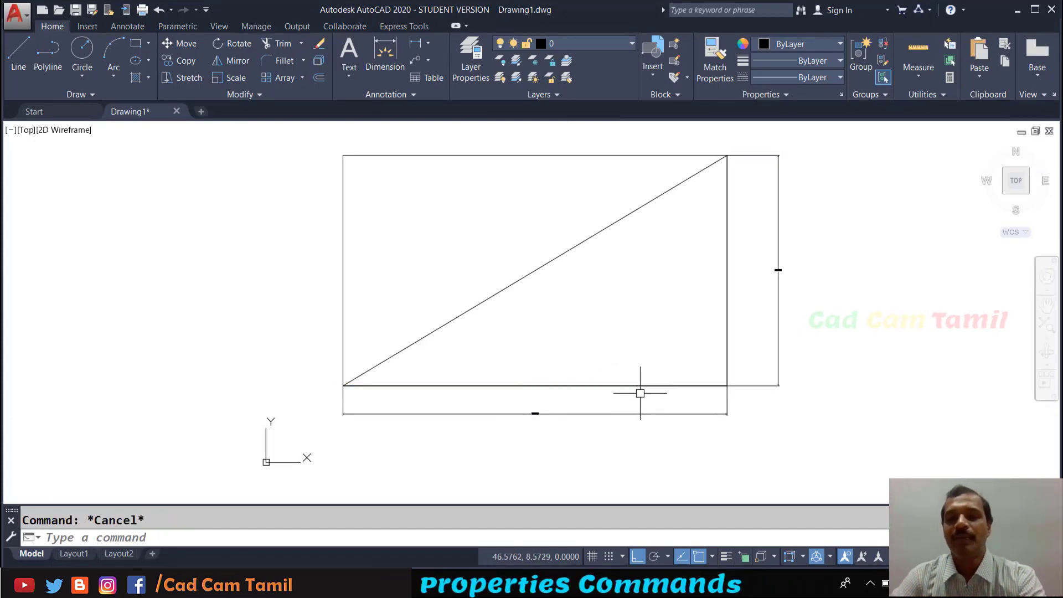
{"action": "left_click", "coordinate": [778, 321]}
{"action": "key", "text": "Delete"}
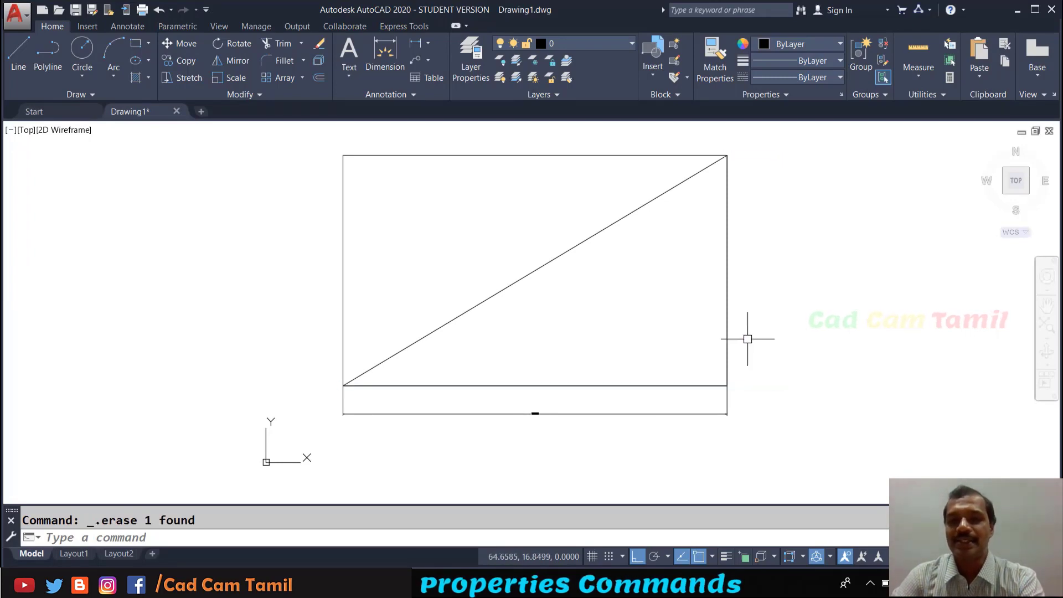
{"action": "left_click", "coordinate": [685, 414]}
{"action": "key", "text": "Delete"}
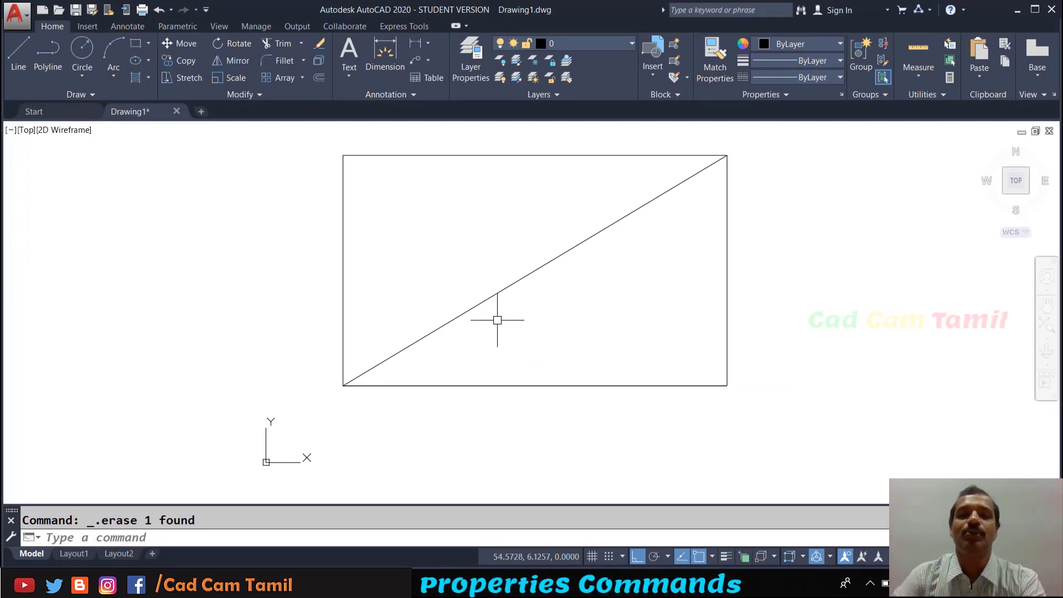
{"action": "left_click", "coordinate": [482, 302]}
{"action": "key", "text": "Delete"}
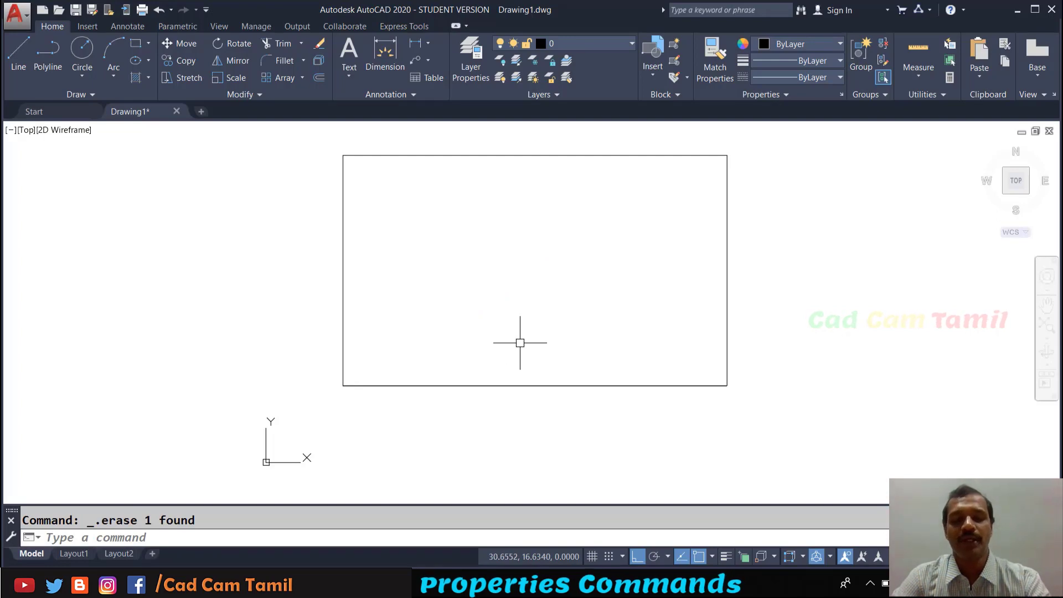
Undo the erasures, the dimensions, the diagonal line and the circle's deletion, back to the rectangle with the circle.
{"action": "key", "text": "ctrl+z"}
{"action": "key", "text": "ctrl+z"}
{"action": "key", "text": "ctrl+z"}
{"action": "key", "text": "ctrl+z"}
{"action": "key", "text": "ctrl+z"}
{"action": "key", "text": "ctrl+z"}
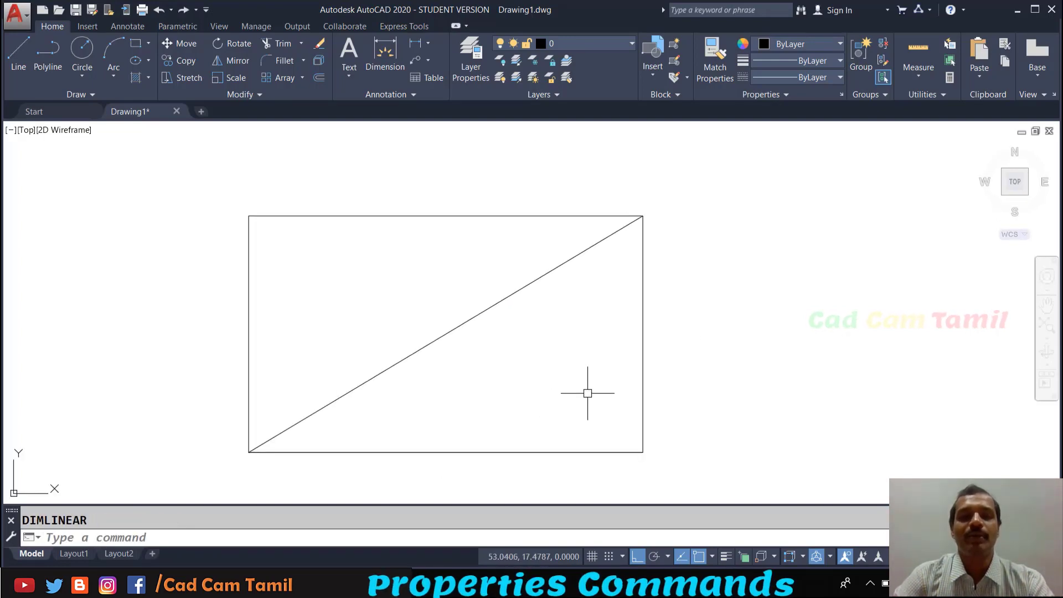
{"action": "key", "text": "ctrl+z"}
{"action": "key", "text": "ctrl+z"}
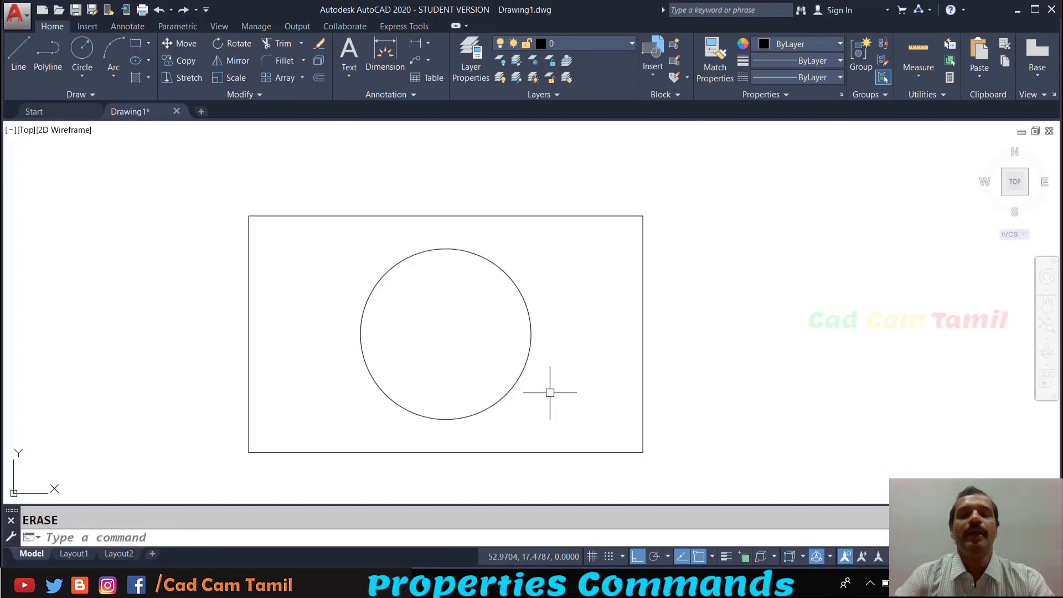
Draw a six-sided polygon to the right of the rectangle, inscribed in a circle of radius about 8.8.
{"action": "type", "text": "pol"}
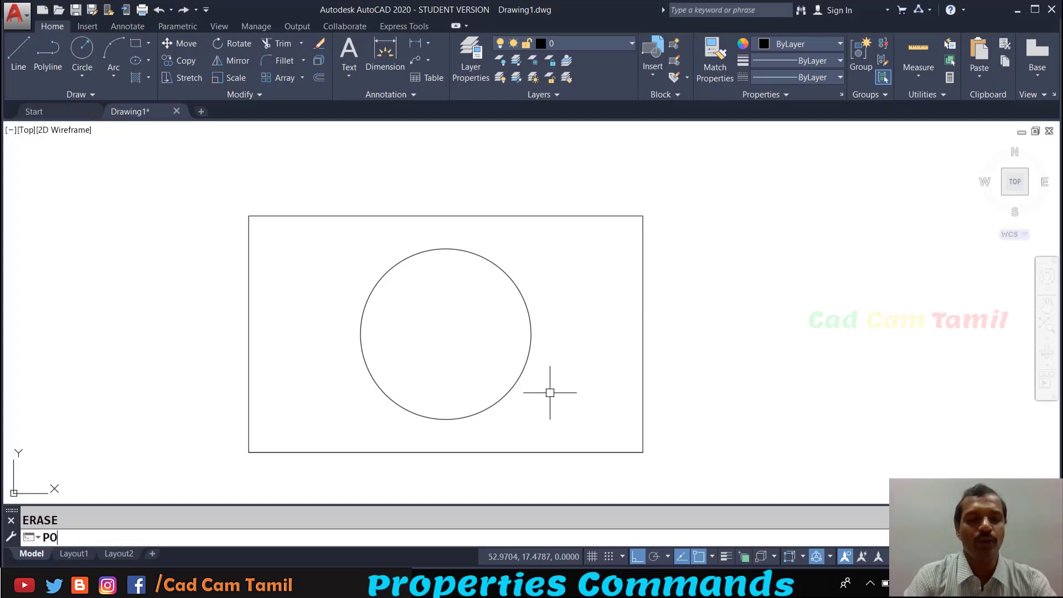
{"action": "key", "text": "Return"}
{"action": "type", "text": "6"}
{"action": "key", "text": "Return"}
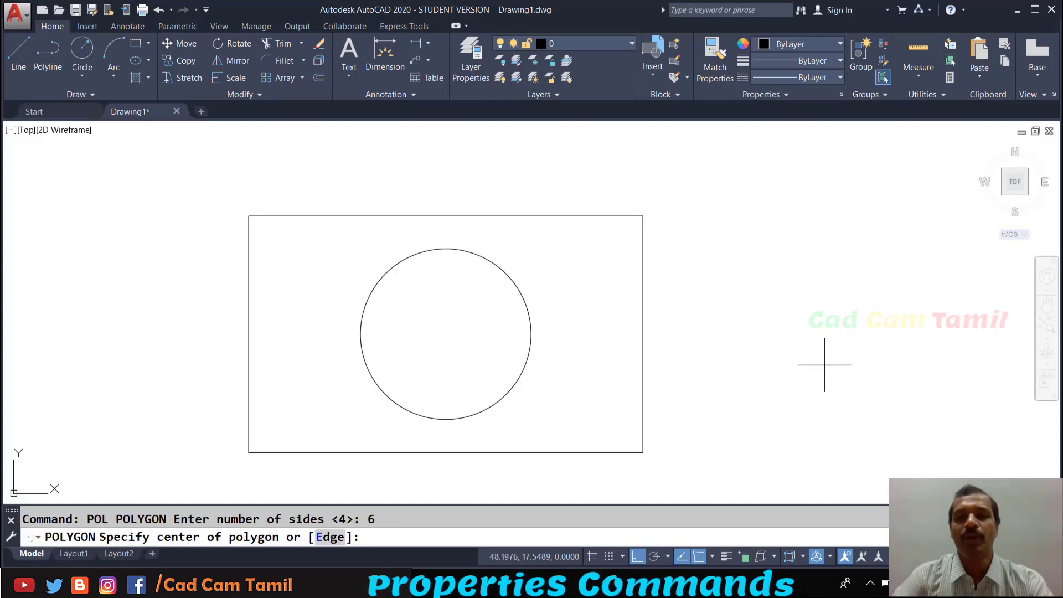
{"action": "left_click", "coordinate": [805, 290]}
{"action": "key", "text": "Return"}
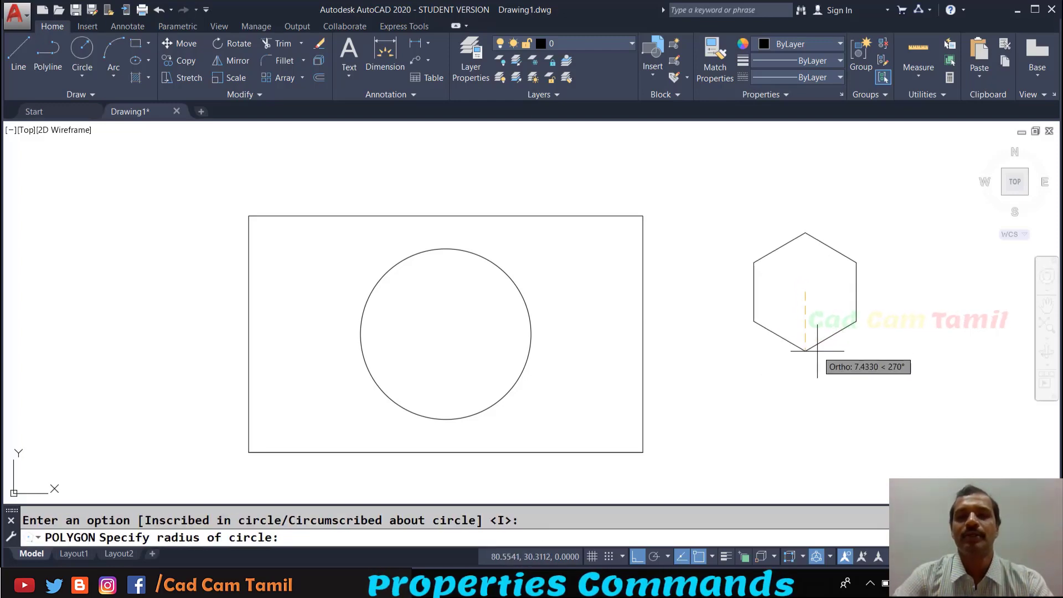
{"action": "left_click", "coordinate": [821, 224]}
Run LIST on the circle and review its layer, space, center point, radius, circumference and area in the text window.
{"action": "type", "text": "LIST"}
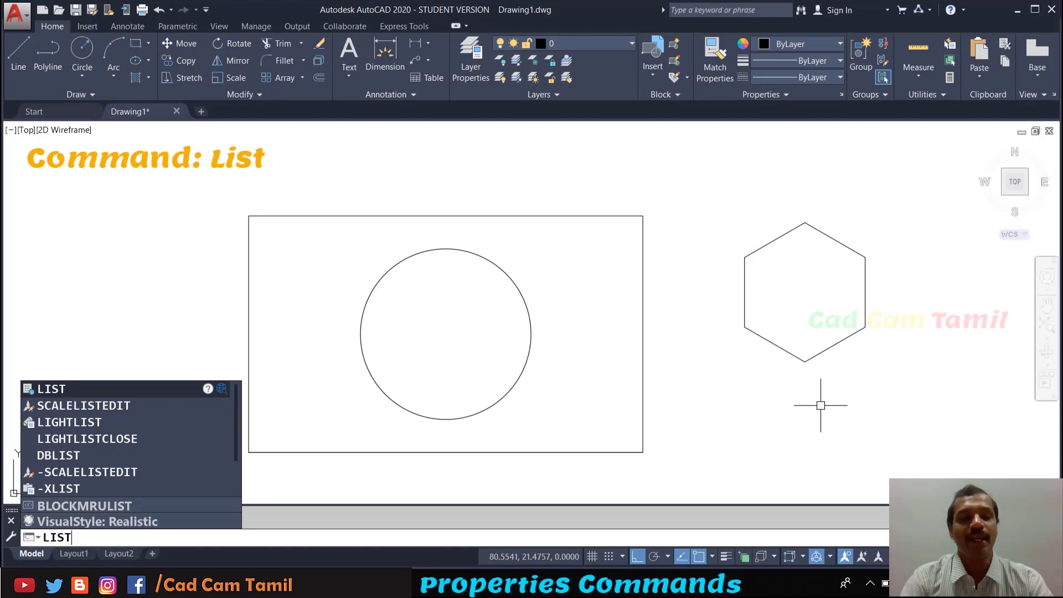
{"action": "key", "text": "Return"}
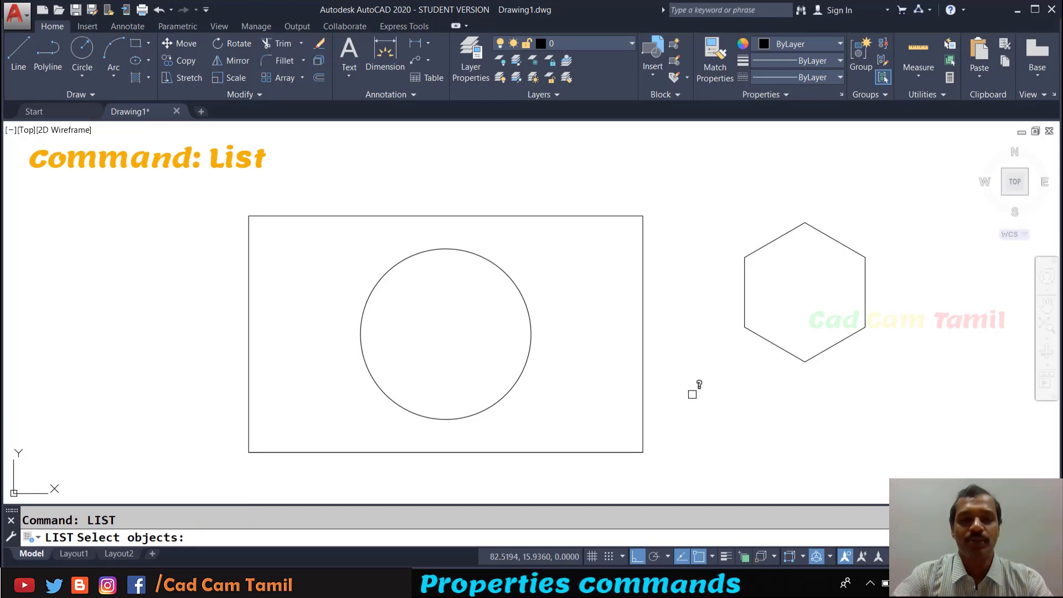
{"action": "left_click", "coordinate": [532, 363]}
{"action": "key", "text": "Return"}
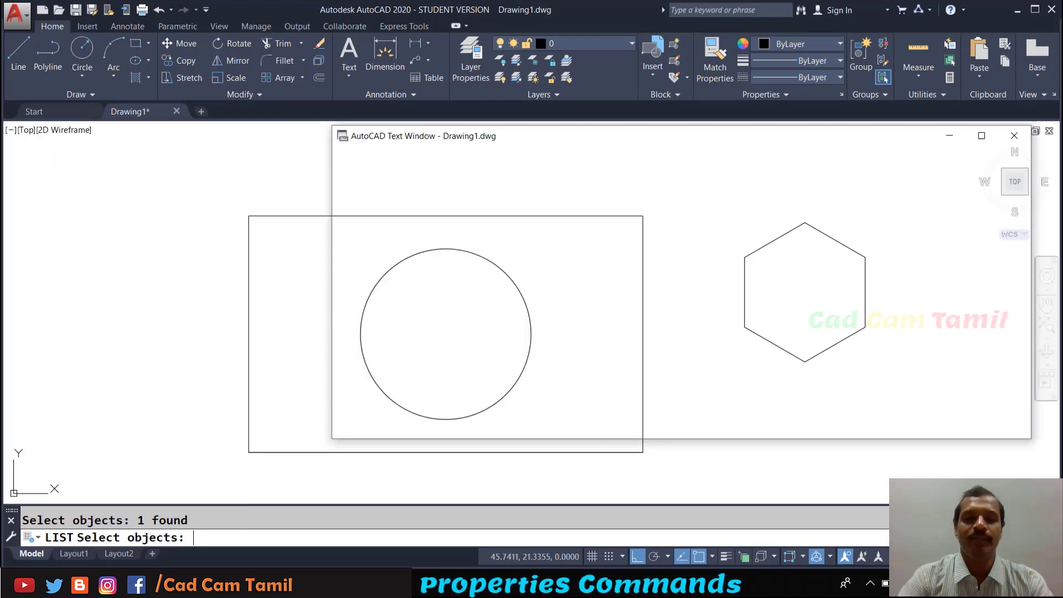
{"action": "key", "text": "F2"}
{"action": "key", "text": "F2"}
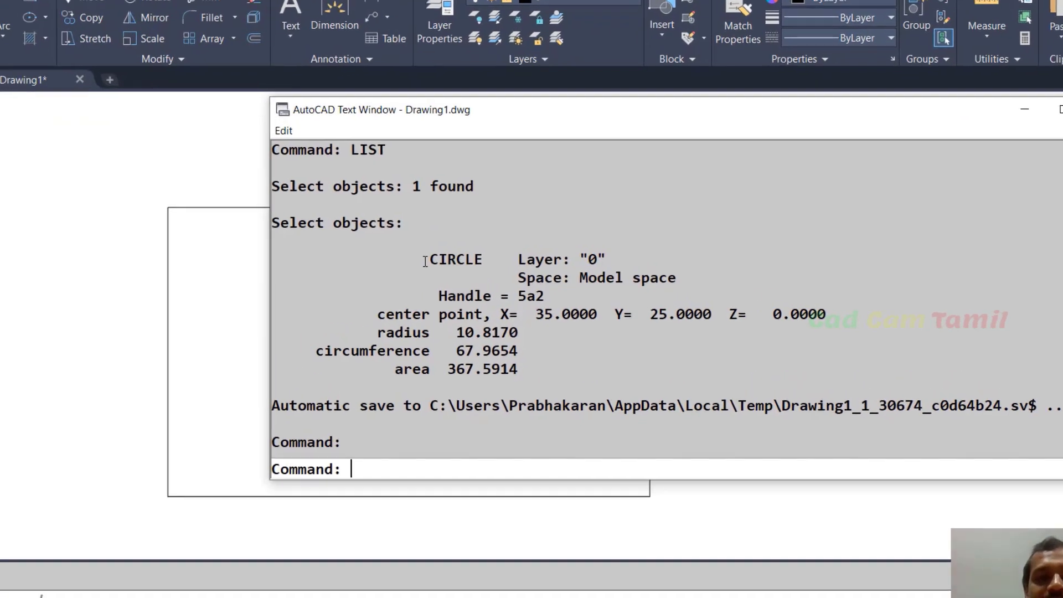
{"action": "left_click_drag", "start_coordinate": [456, 259], "coordinate": [596, 260]}
{"action": "left_click_drag", "start_coordinate": [518, 276], "coordinate": [660, 278]}
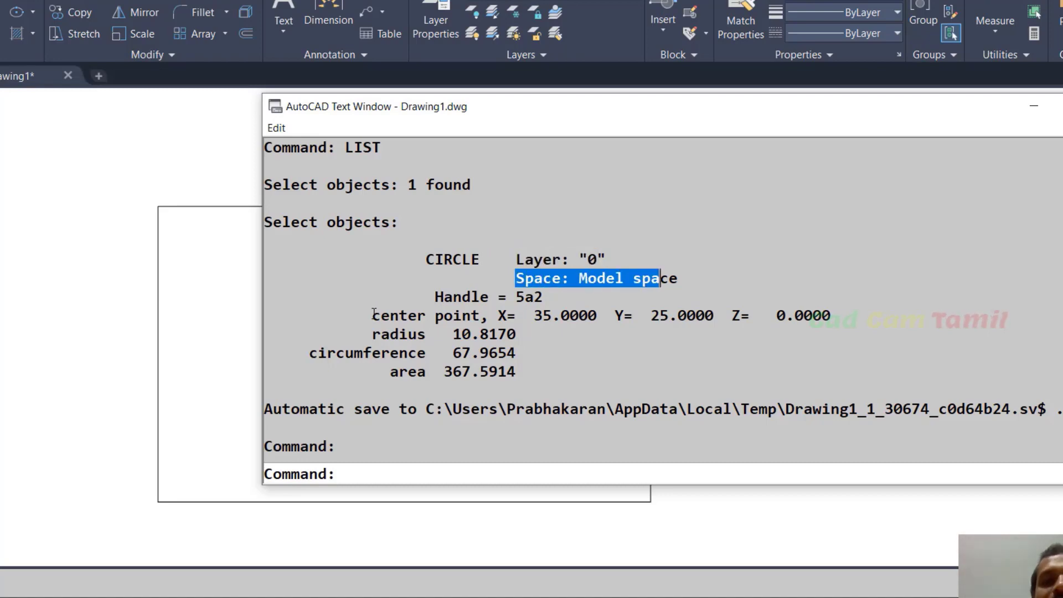
{"action": "left_click_drag", "start_coordinate": [372, 315], "coordinate": [597, 316]}
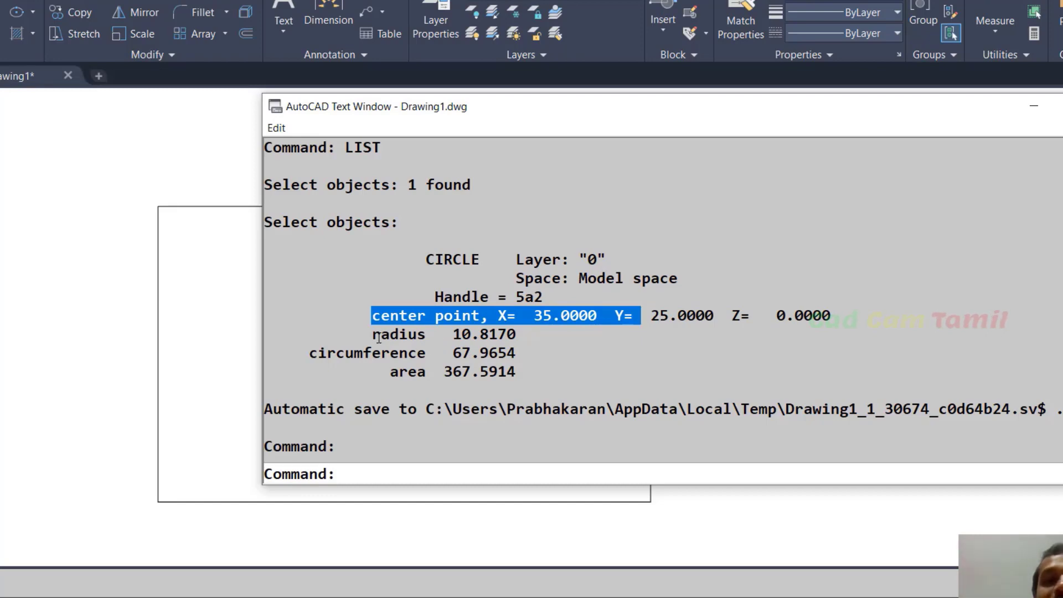
{"action": "left_click_drag", "start_coordinate": [375, 337], "coordinate": [501, 331]}
{"action": "left_click_drag", "start_coordinate": [300, 353], "coordinate": [523, 372]}
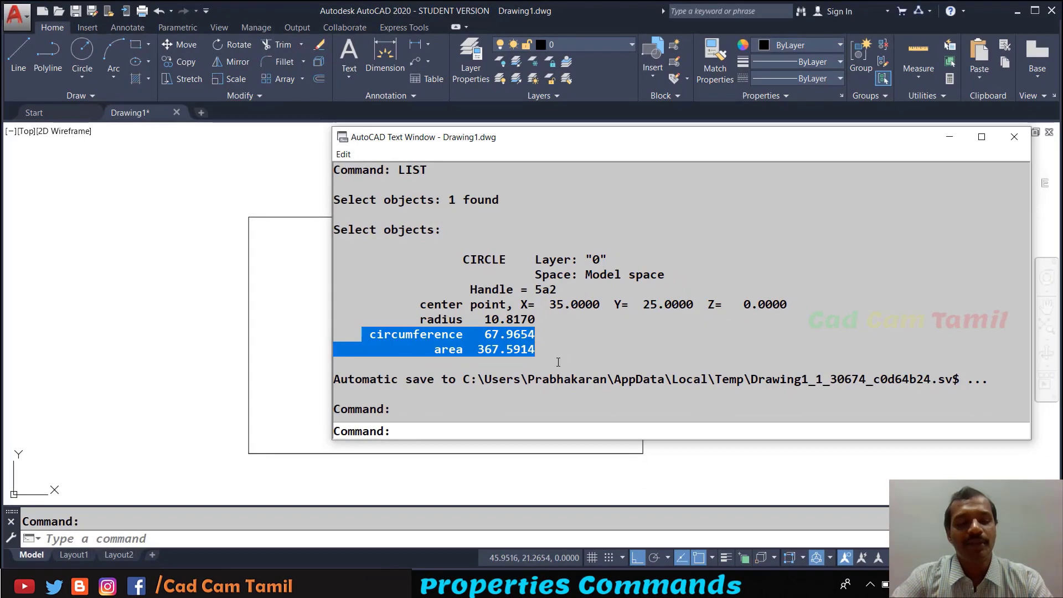
{"action": "key", "text": "F2"}
Run LIST on the hexagon to show its area, perimeter and vertex coordinates in the text window.
{"action": "type", "text": "LIST"}
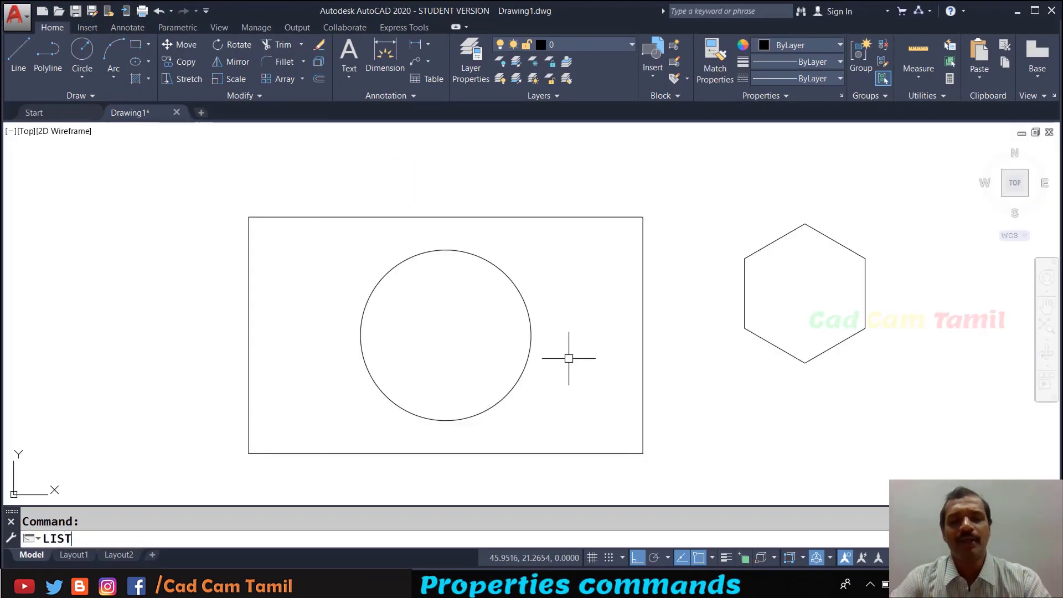
{"action": "key", "text": "Return"}
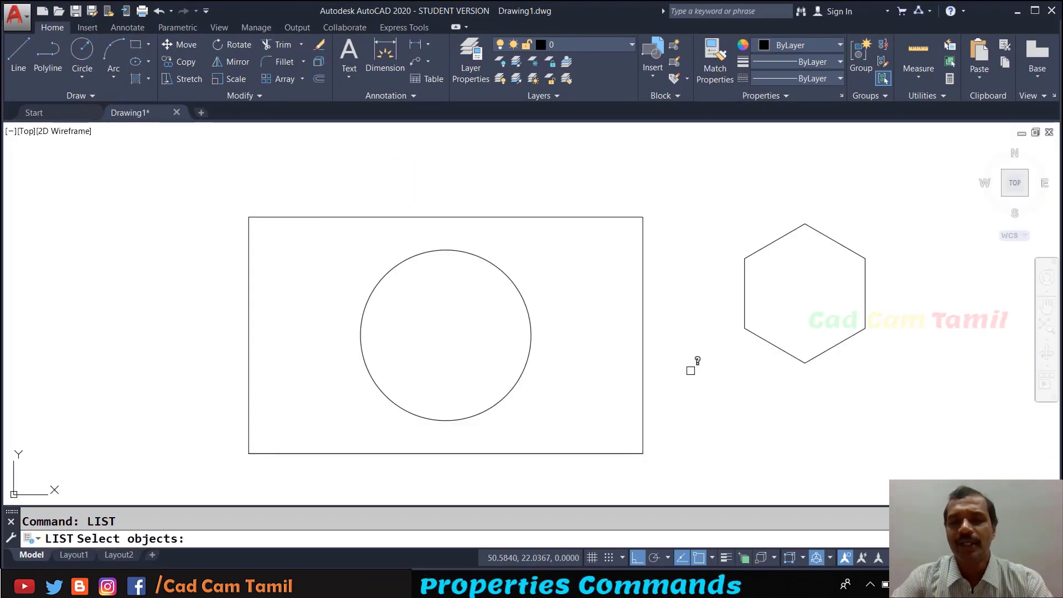
{"action": "left_click", "coordinate": [749, 331]}
{"action": "key", "text": "Return"}
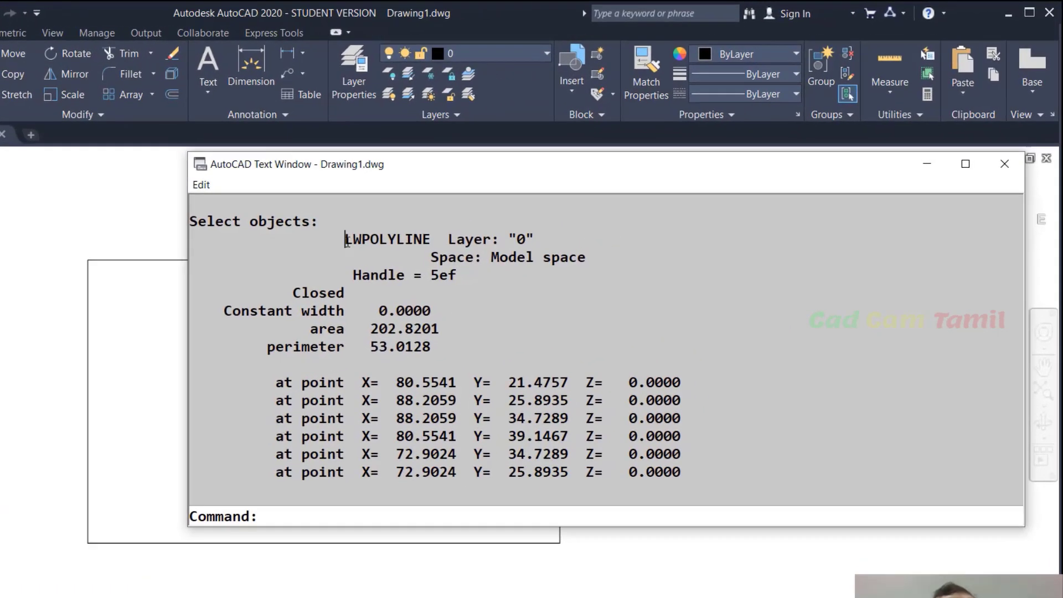
Review the hexagon's listing, covering object type, closed state, constant width, area, perimeter and vertex coordinates, and close the text window.
{"action": "left_click_drag", "start_coordinate": [464, 199], "coordinate": [540, 206]}
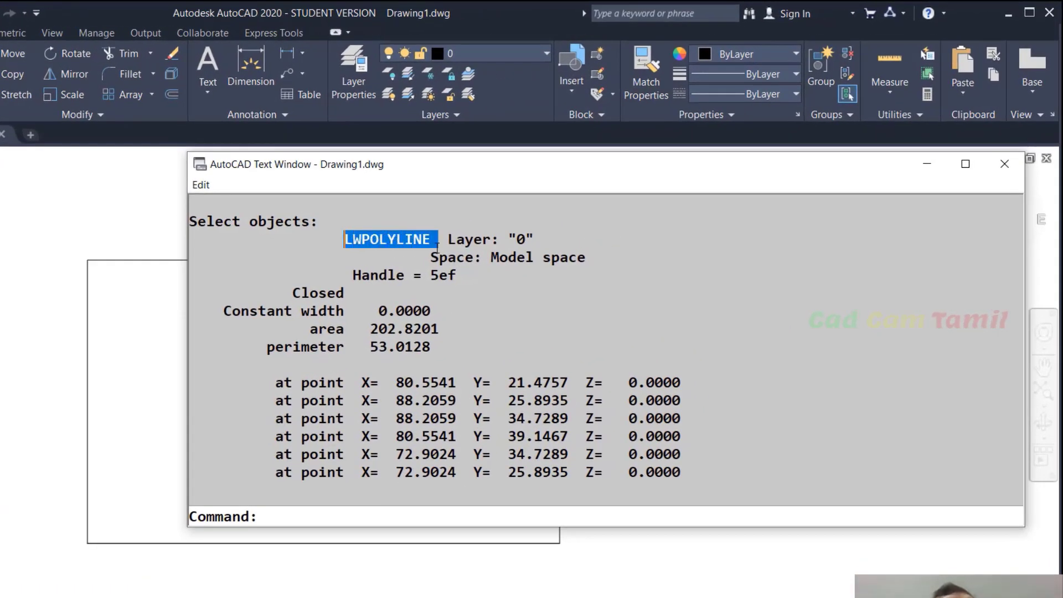
{"action": "left_click_drag", "start_coordinate": [438, 249], "coordinate": [368, 295]}
{"action": "left_click_drag", "start_coordinate": [224, 312], "coordinate": [422, 311]}
{"action": "left_click_drag", "start_coordinate": [308, 330], "coordinate": [423, 335]}
{"action": "left_click_drag", "start_coordinate": [259, 347], "coordinate": [443, 353]}
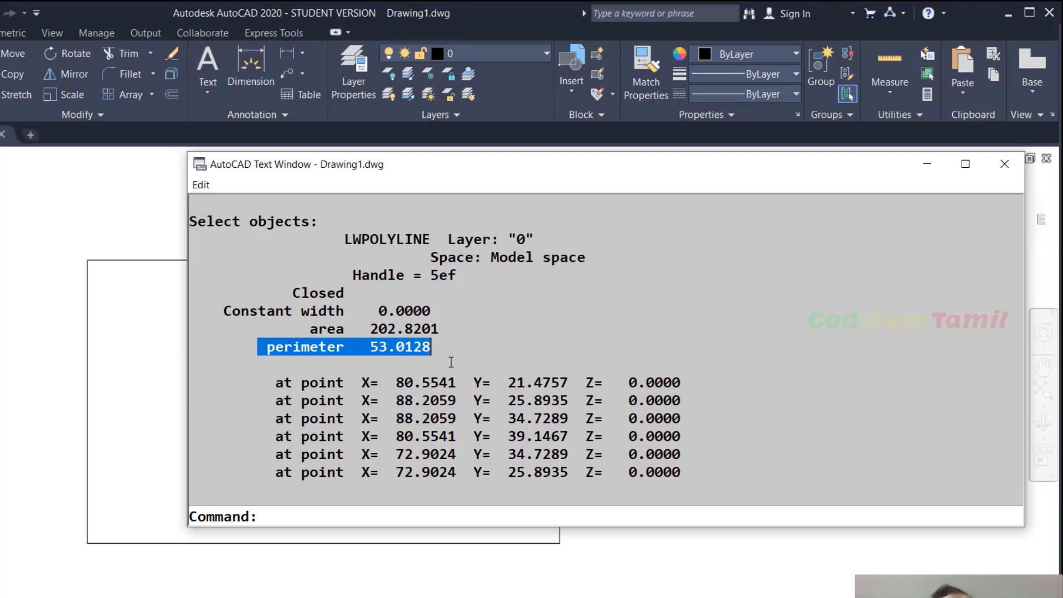
{"action": "left_click", "coordinate": [396, 384]}
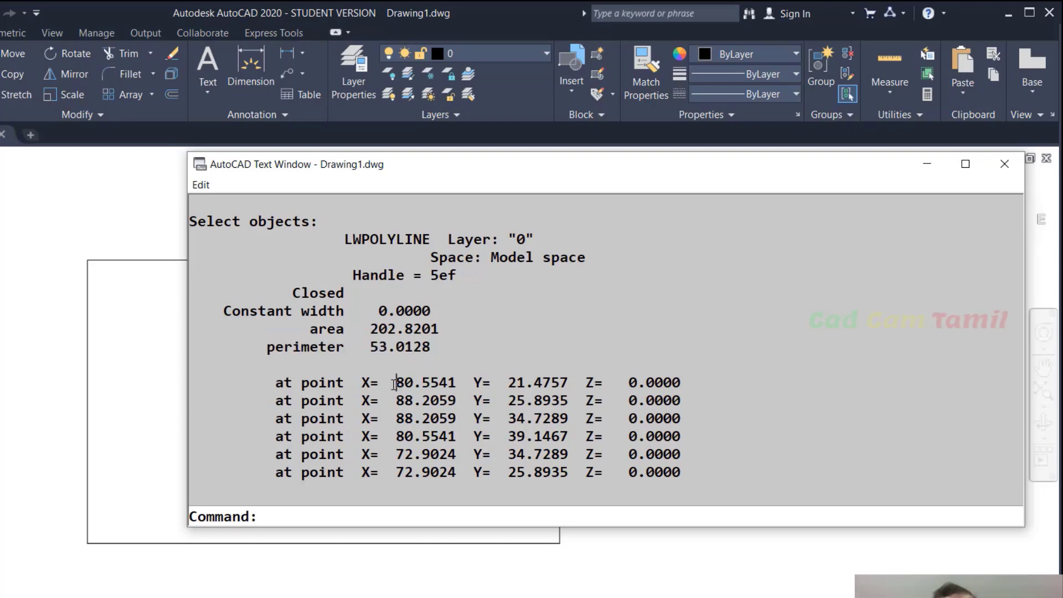
{"action": "left_click_drag", "start_coordinate": [394, 383], "coordinate": [682, 470]}
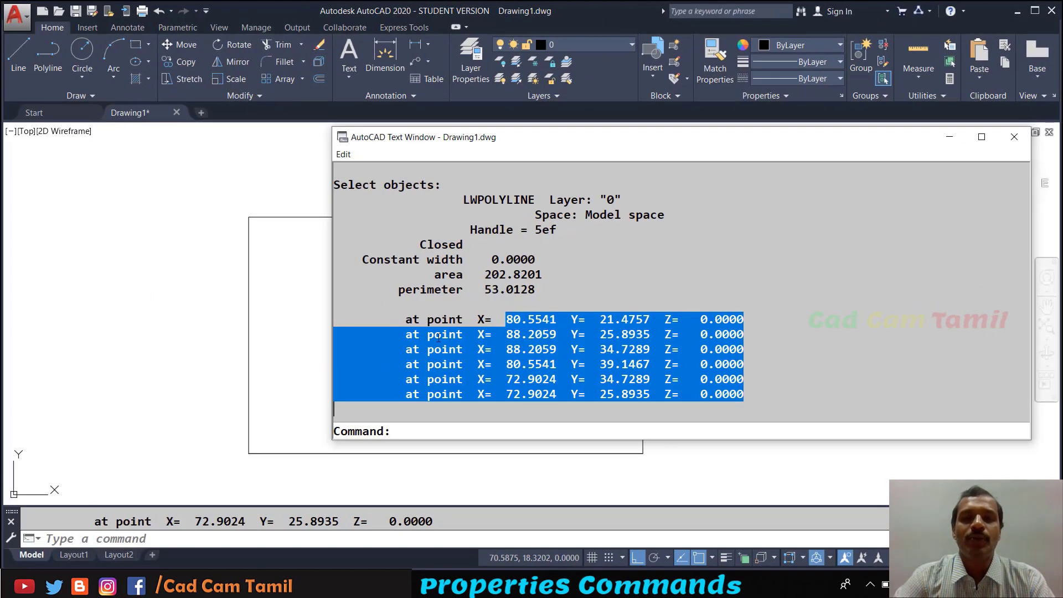
{"action": "left_click", "coordinate": [477, 320]}
{"action": "left_click_drag", "start_coordinate": [476, 321], "coordinate": [722, 318]}
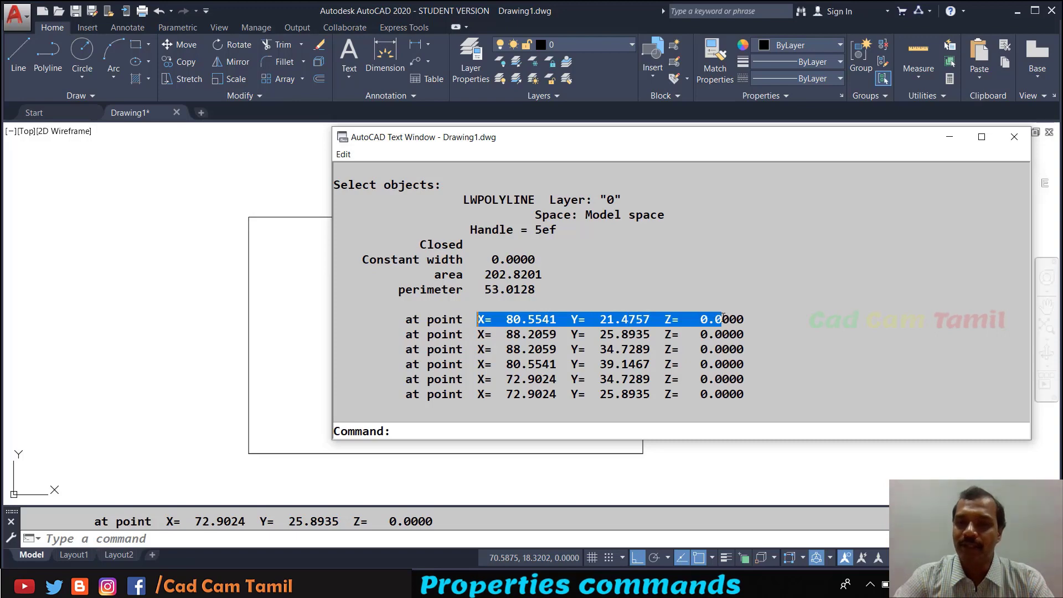
{"action": "left_click", "coordinate": [466, 273]}
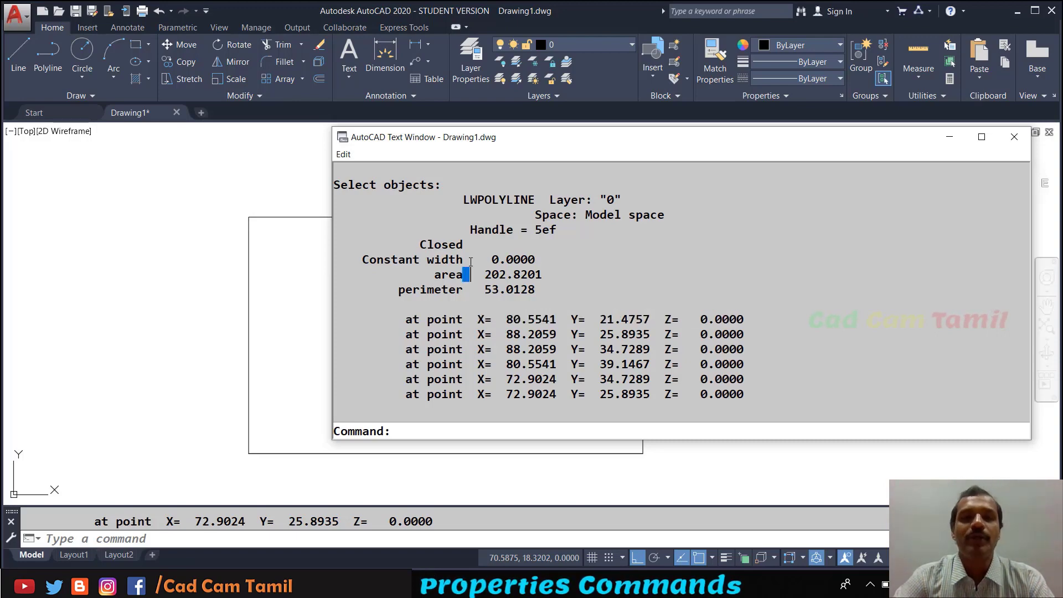
{"action": "left_click_drag", "start_coordinate": [462, 205], "coordinate": [773, 404]}
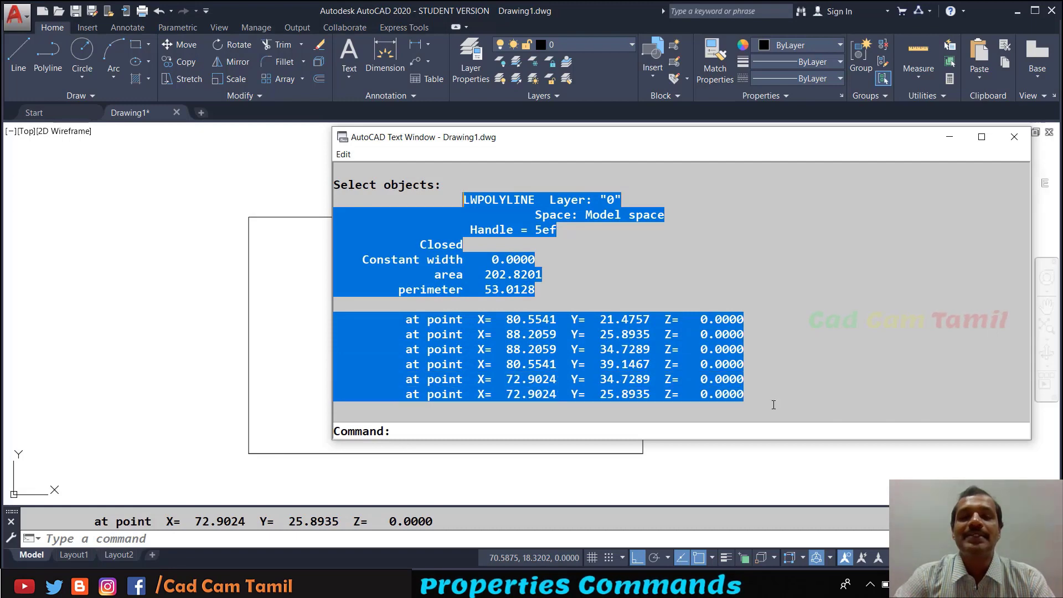
{"action": "key", "text": "F2"}
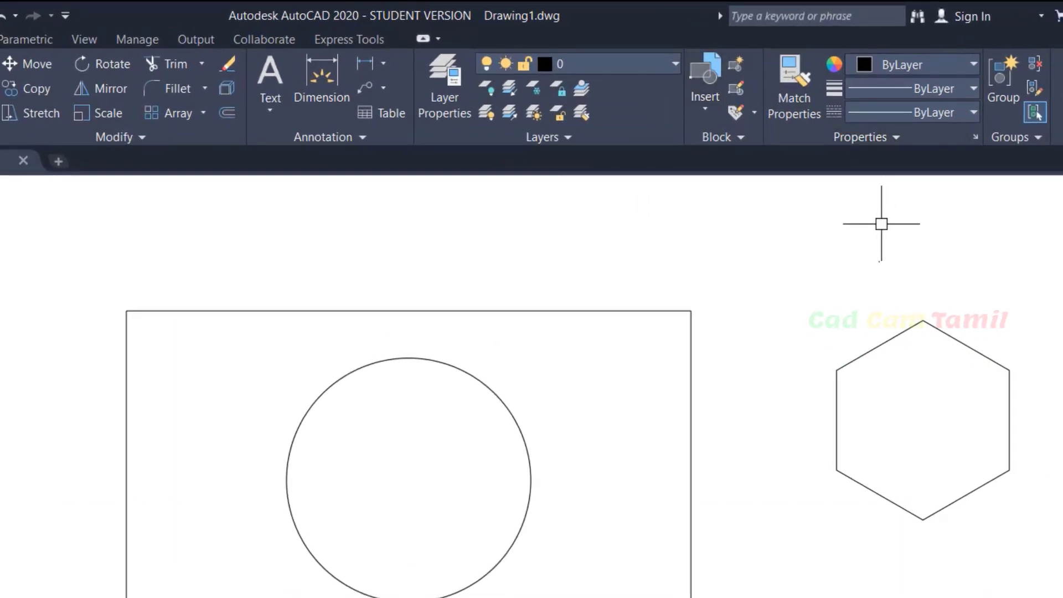
Set the current object color to Red and draw a small circle between the rectangle and the hexagon.
{"action": "left_click", "coordinate": [971, 65]}
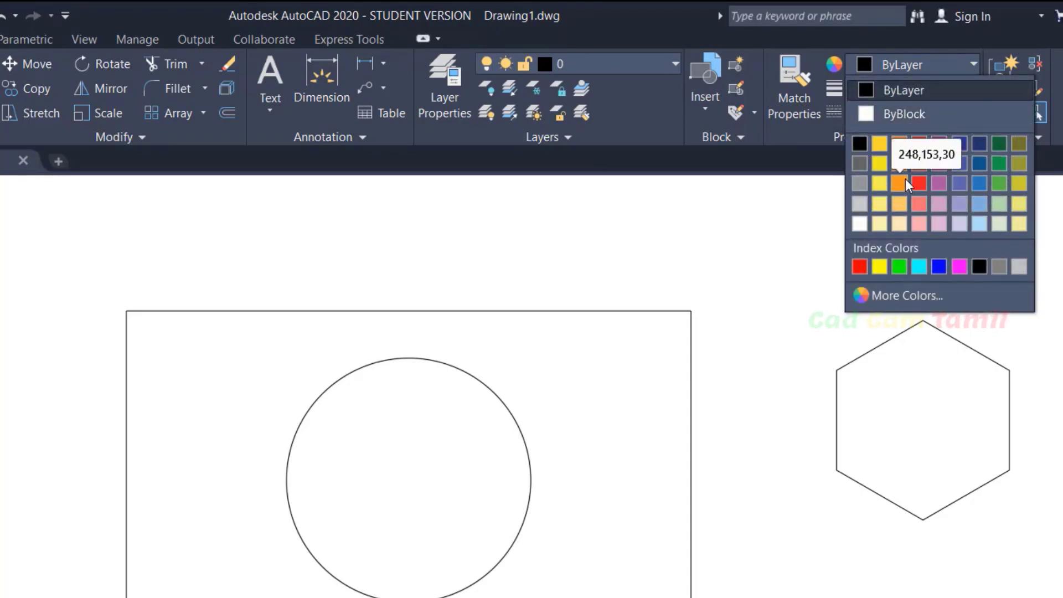
{"action": "left_click", "coordinate": [859, 266]}
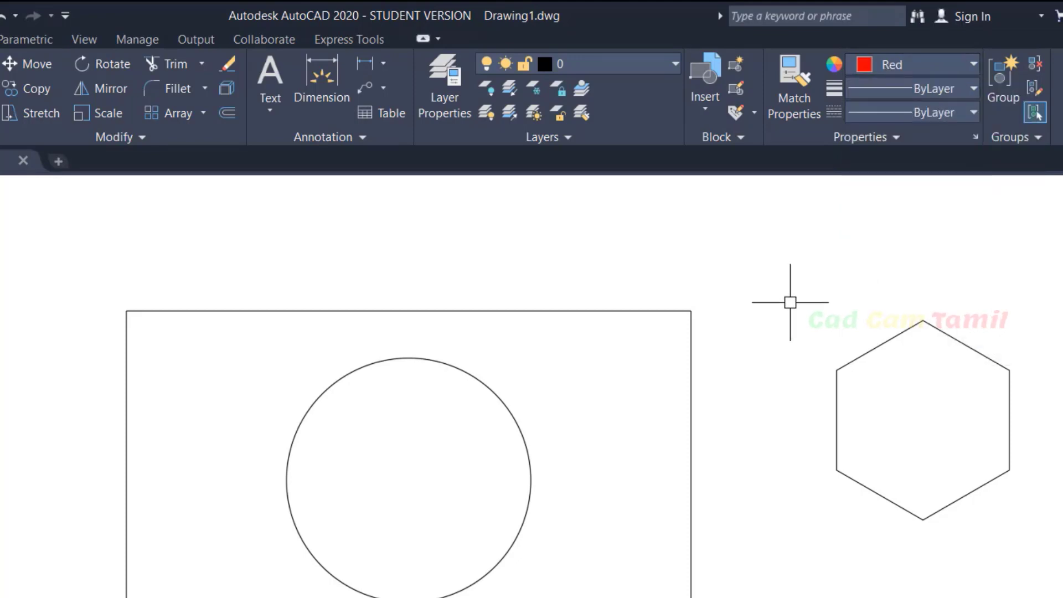
{"action": "left_click", "coordinate": [769, 336]}
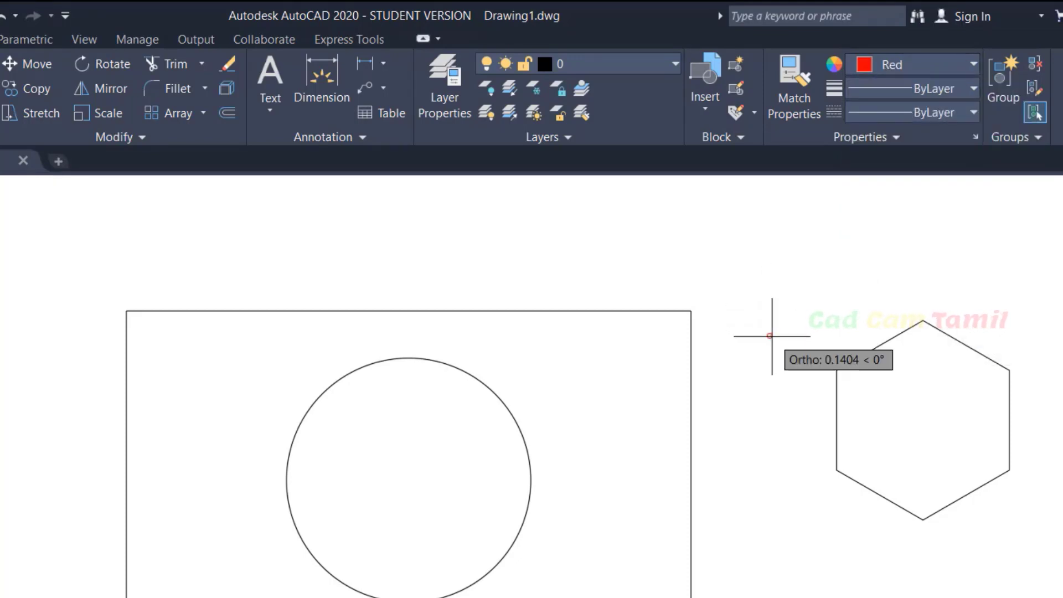
{"action": "left_click", "coordinate": [769, 394]}
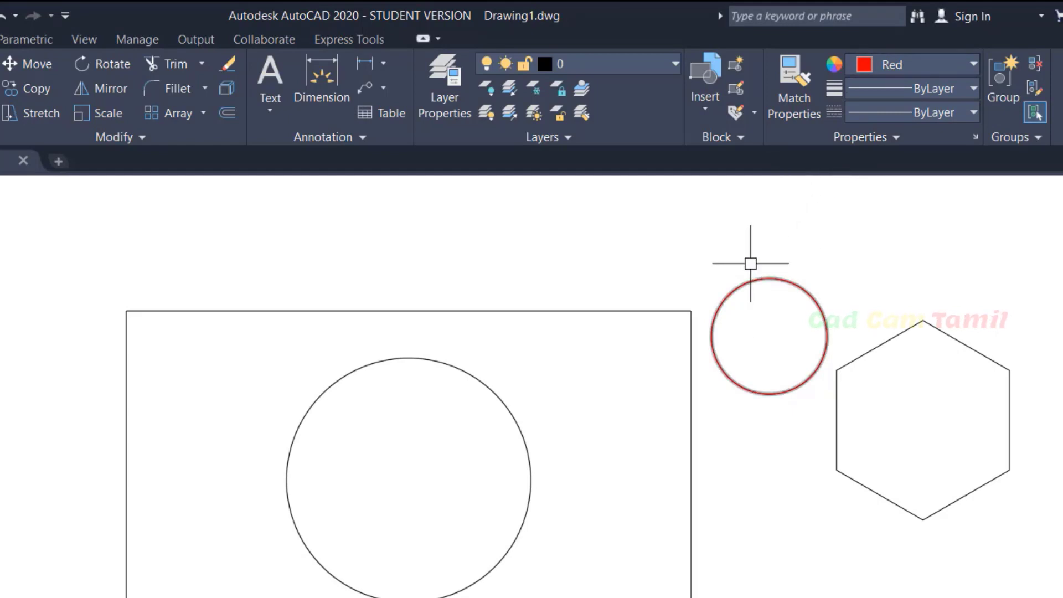
Change the color of the existing rectangle to Magenta and clear the selection.
{"action": "left_click", "coordinate": [522, 312]}
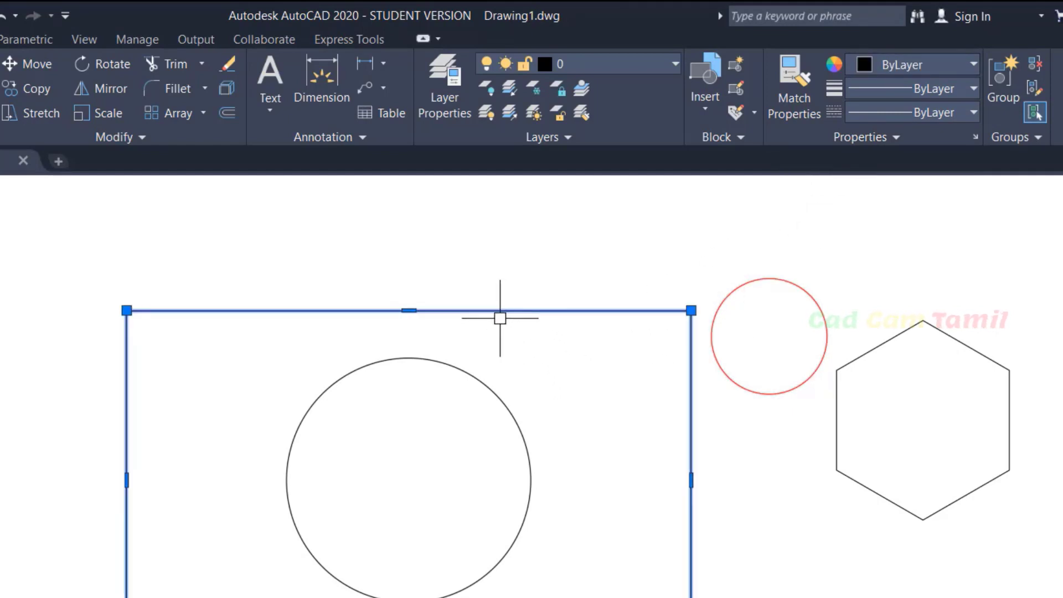
{"action": "left_click", "coordinate": [961, 65]}
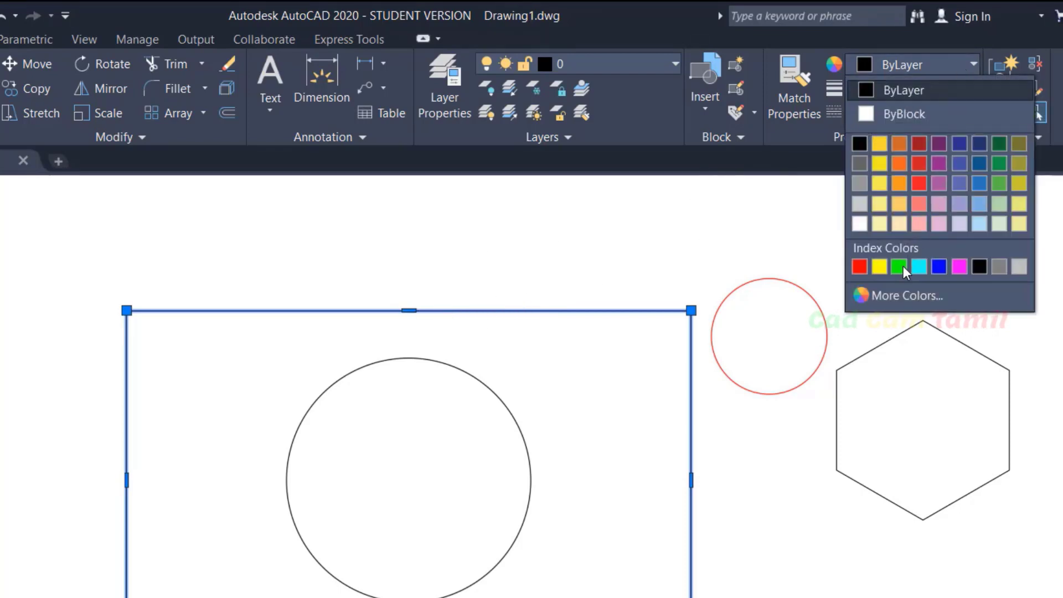
{"action": "left_click", "coordinate": [958, 267]}
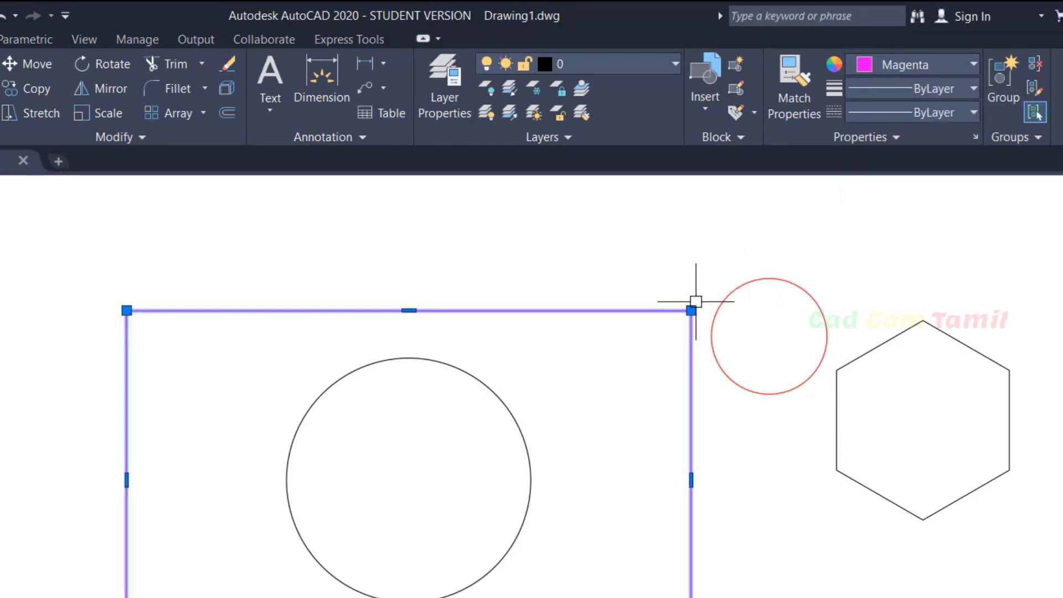
{"action": "key", "text": "Escape"}
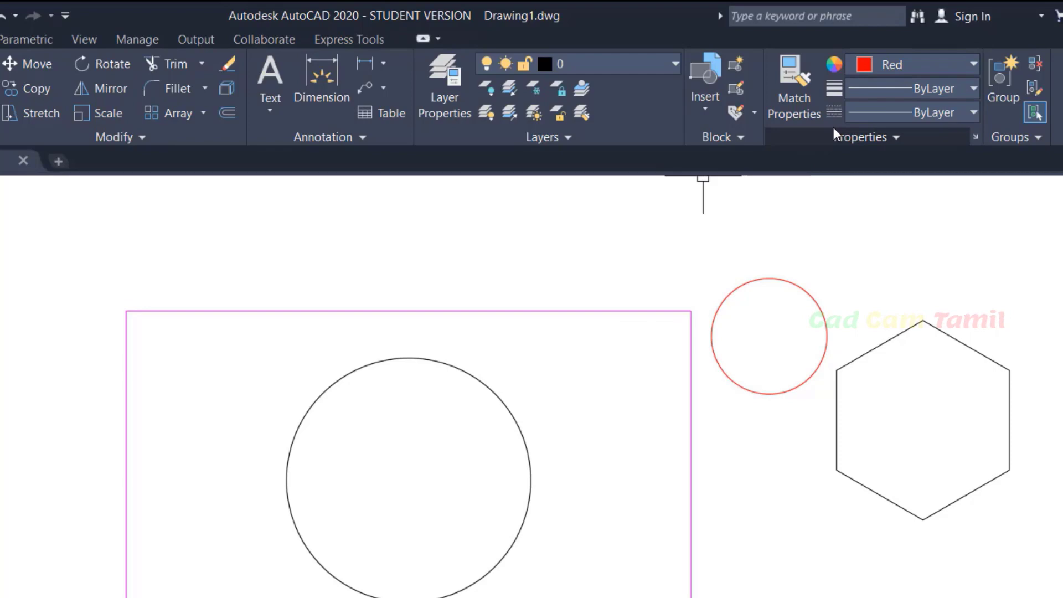
Run COLOR, look through the index, true color and color book options, and set the current color to true color 240,0,0.
{"action": "type", "text": "COLOR"}
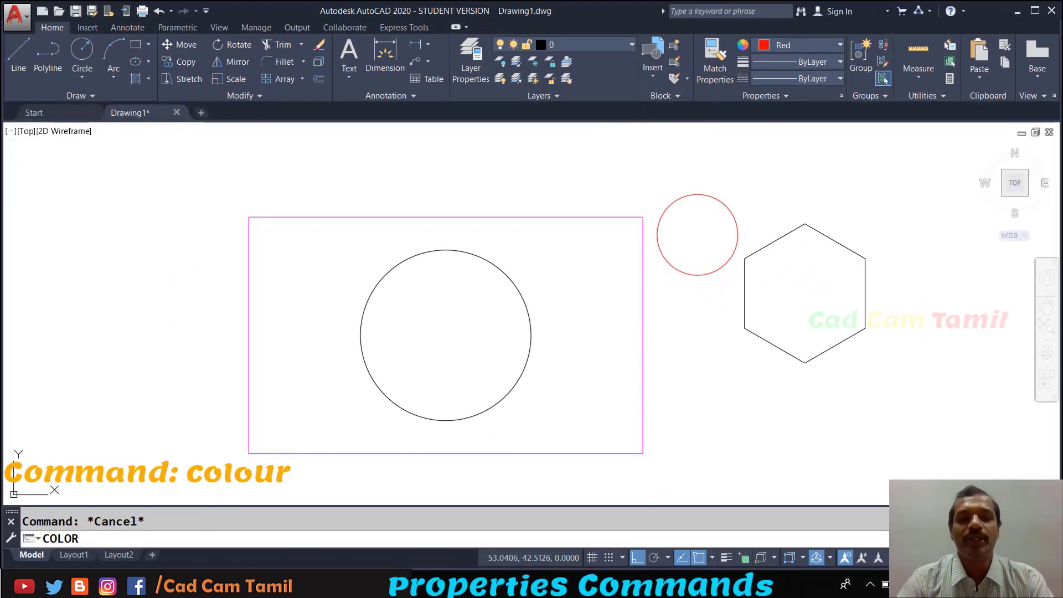
{"action": "key", "text": "Return"}
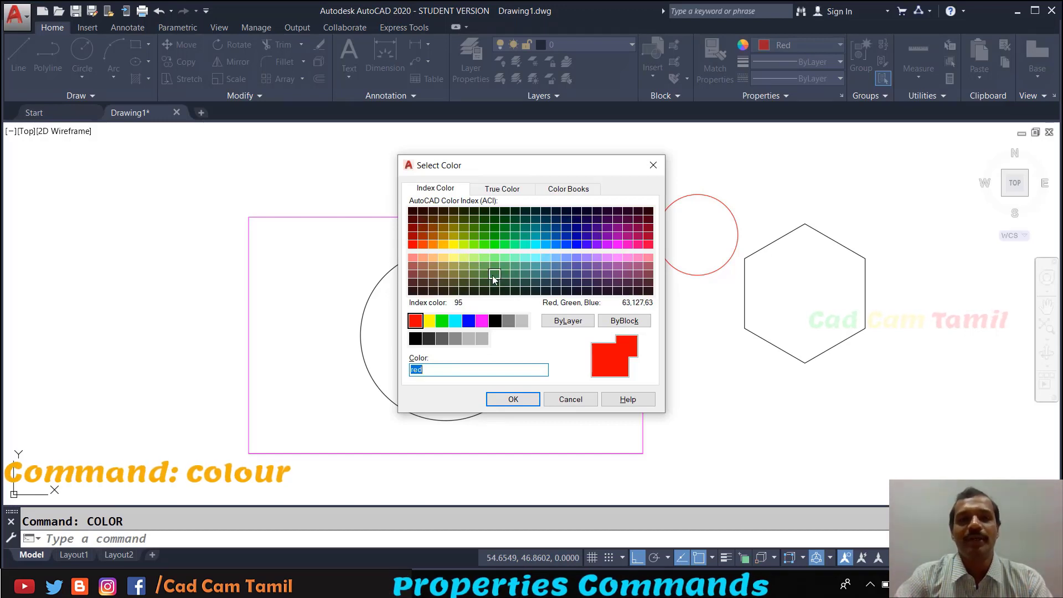
{"action": "left_click", "coordinate": [491, 191]}
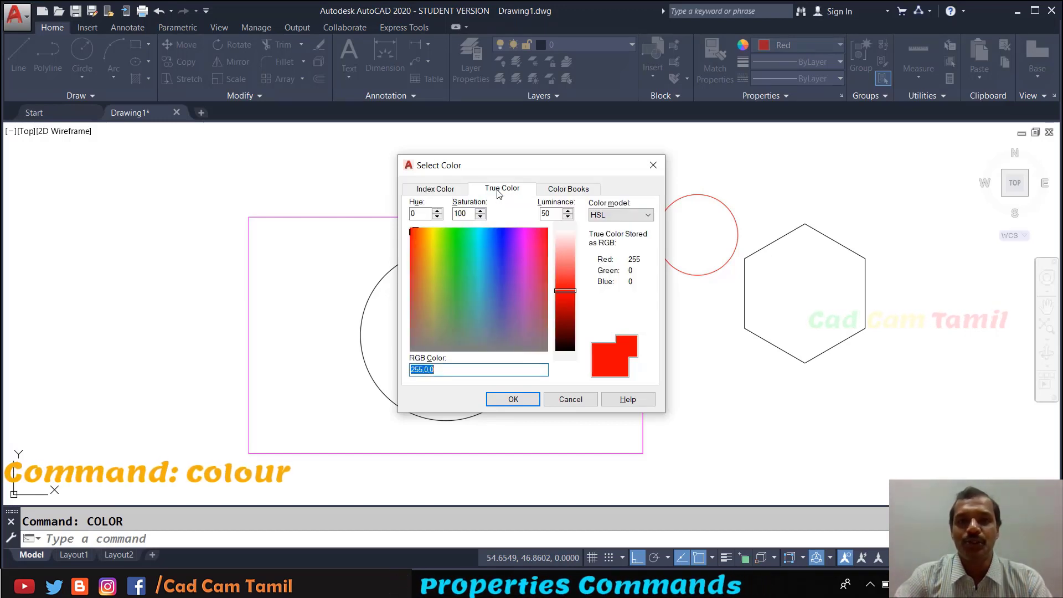
{"action": "left_click", "coordinate": [561, 191]}
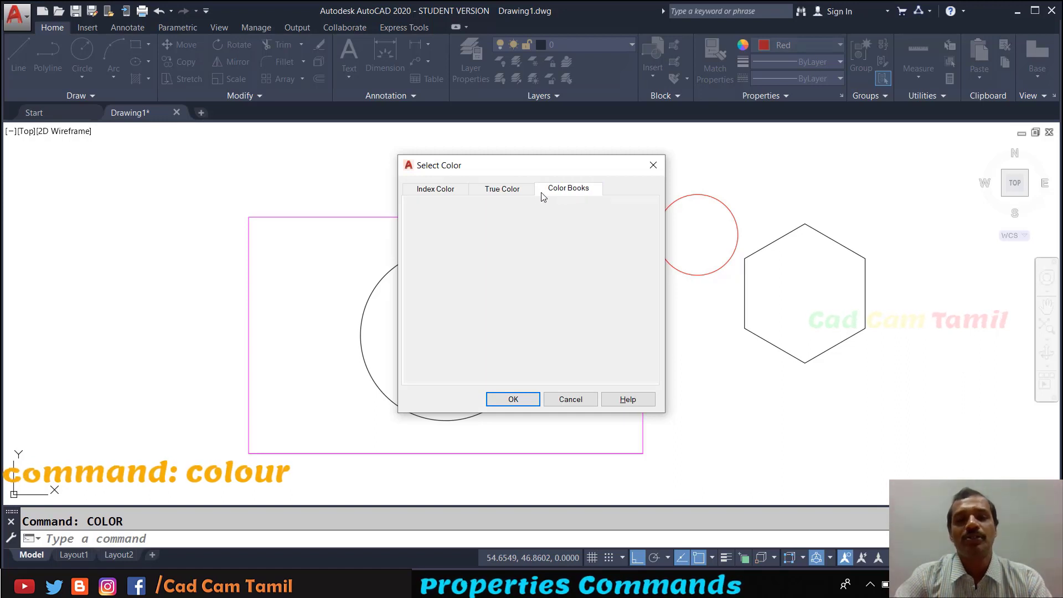
{"action": "left_click", "coordinate": [504, 191]}
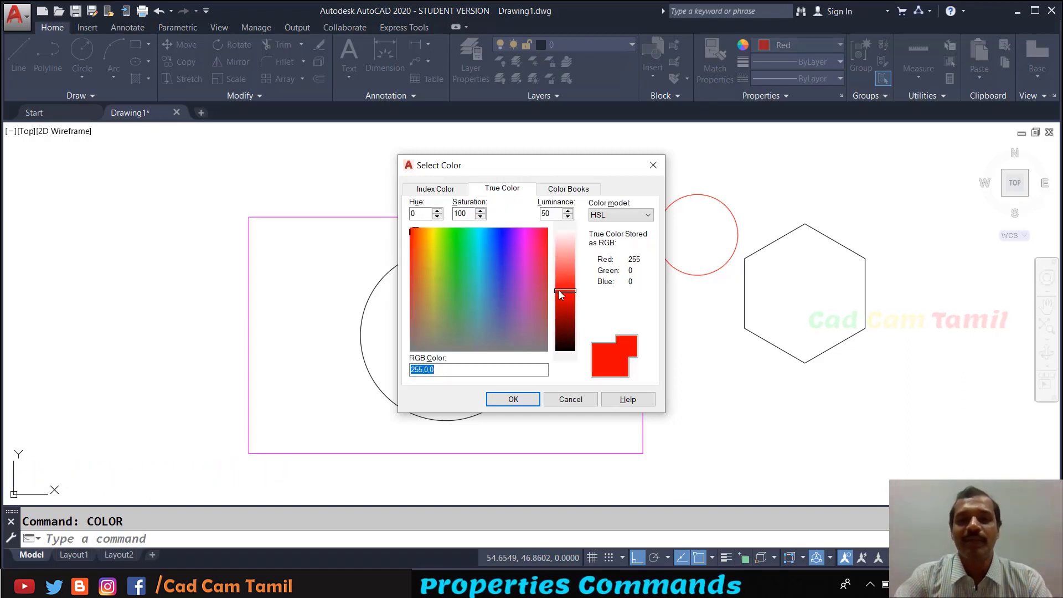
{"action": "mouse_move", "coordinate": [560, 295]}
{"action": "left_mouse_down"}
{"action": "mouse_move", "coordinate": [556, 270]}
{"action": "mouse_move", "coordinate": [553, 297]}
{"action": "left_mouse_up"}
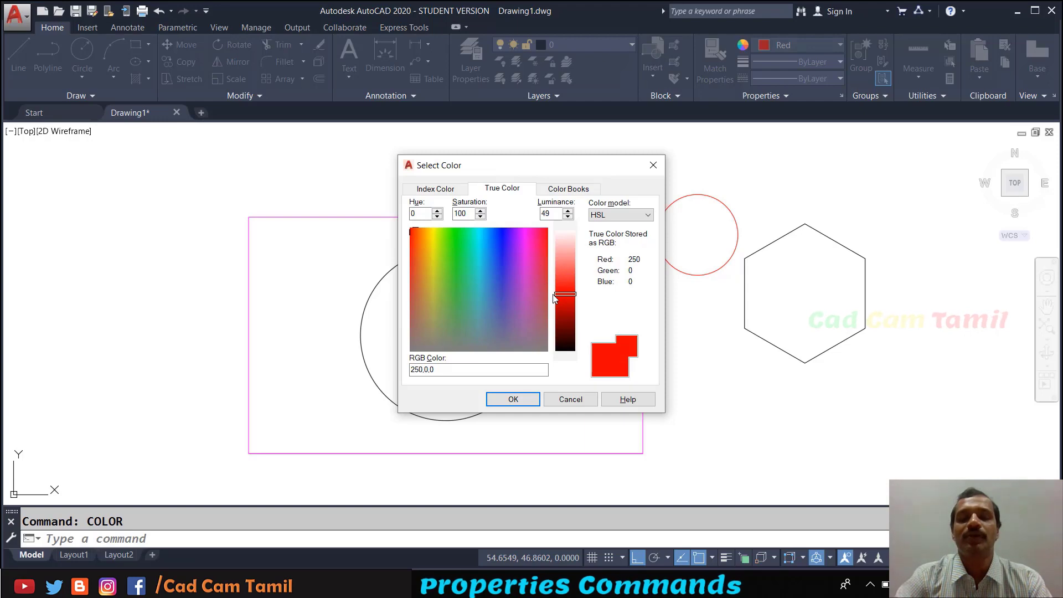
{"action": "left_click", "coordinate": [436, 189]}
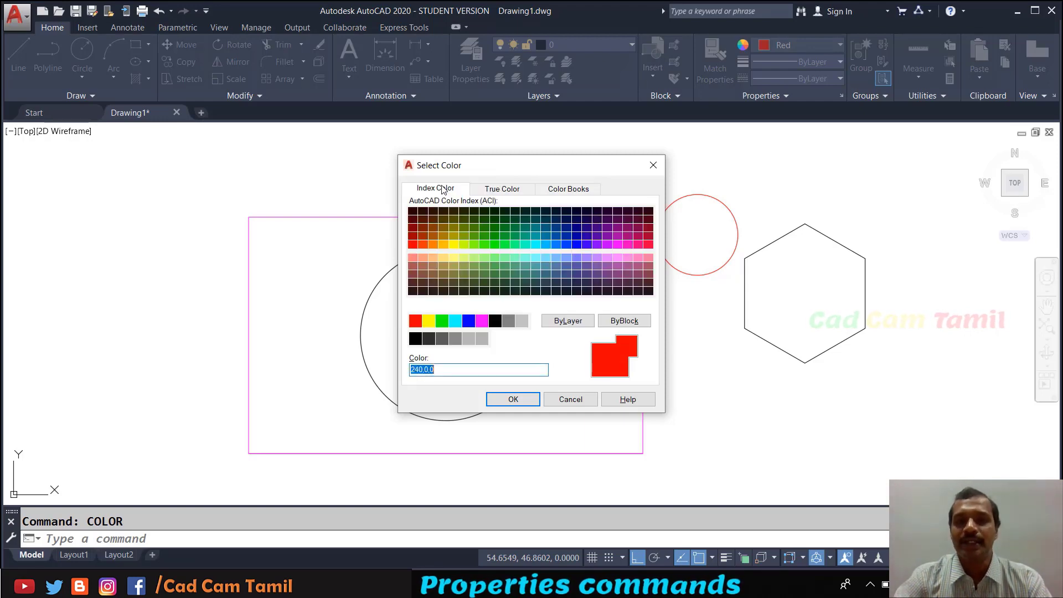
{"action": "left_click", "coordinate": [512, 399]}
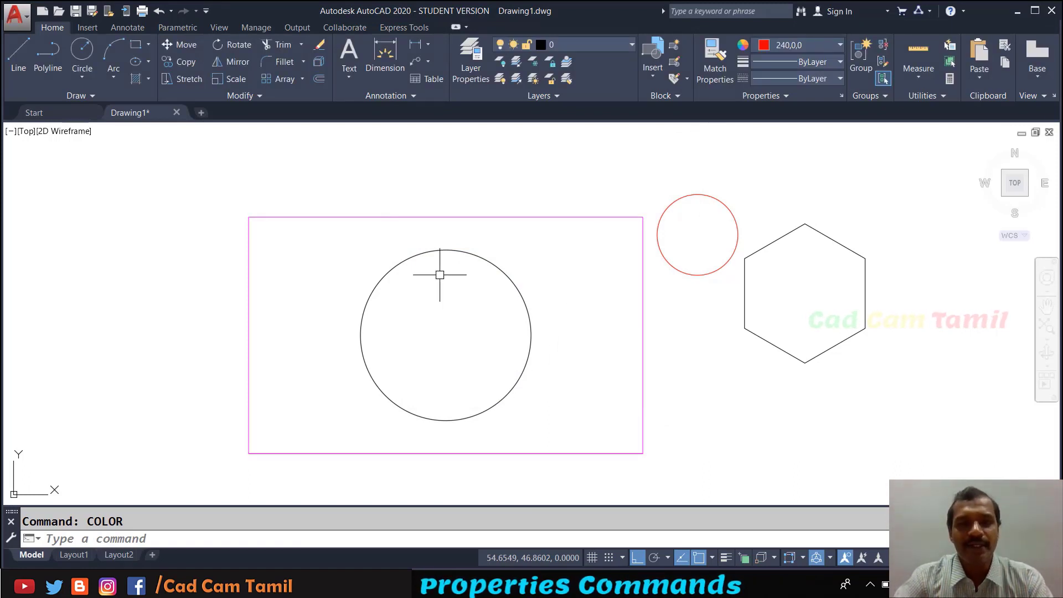
{"action": "scroll", "coordinate": [438, 273], "scroll_direction": "up", "scroll_amount": 5}
{"action": "scroll", "coordinate": [443, 249], "scroll_direction": "down", "scroll_amount": 4}
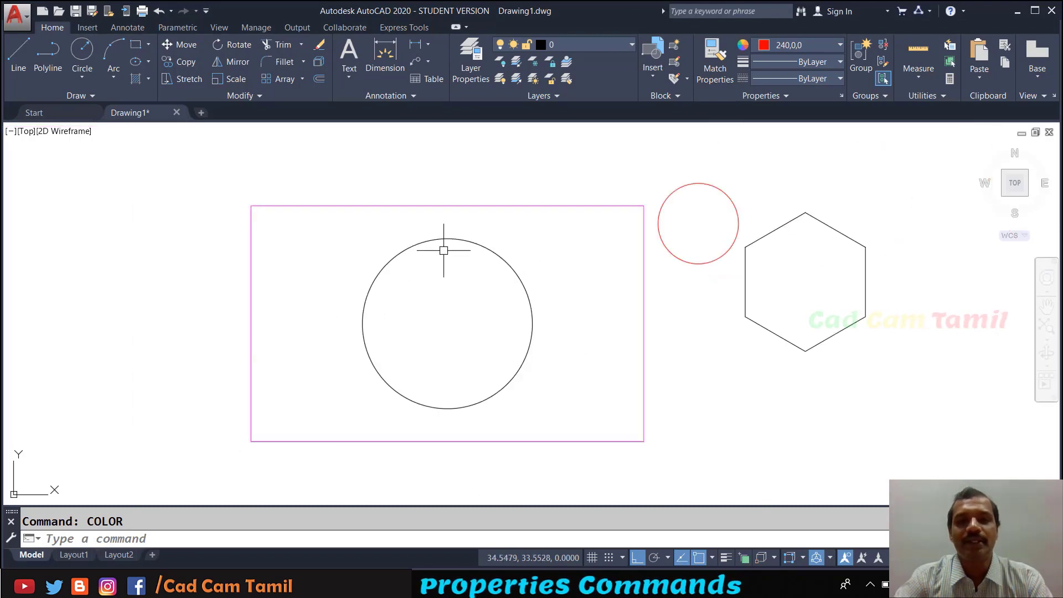
{"action": "scroll", "coordinate": [426, 209], "scroll_direction": "up", "scroll_amount": 8}
{"action": "scroll", "coordinate": [424, 206], "scroll_direction": "down", "scroll_amount": 2}
{"action": "scroll", "coordinate": [422, 208], "scroll_direction": "down", "scroll_amount": 3}
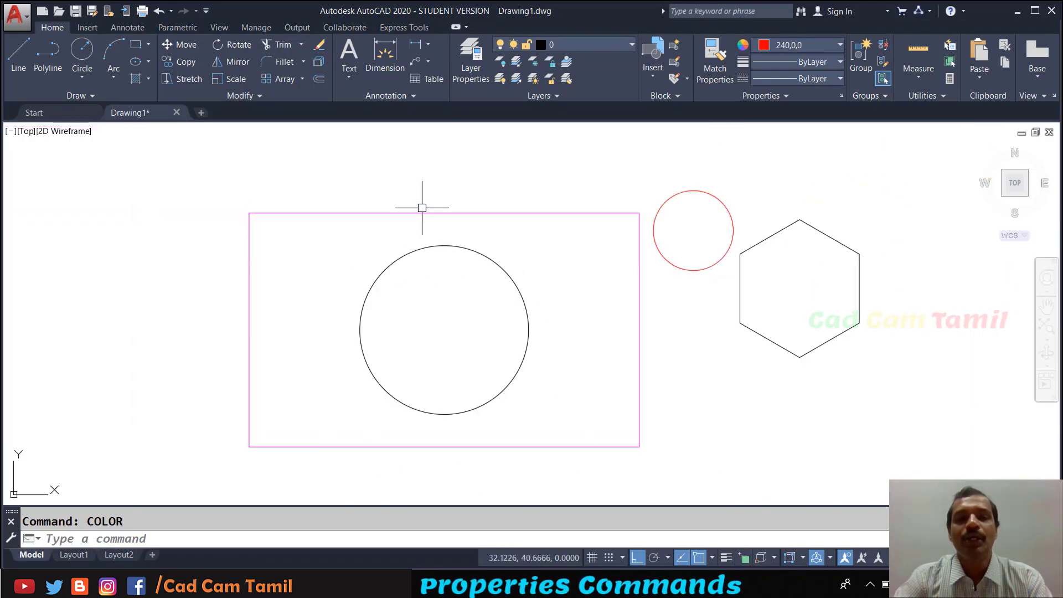
Erase the small red circle and the hexagon beside the rectangle.
{"action": "left_click", "coordinate": [777, 296]}
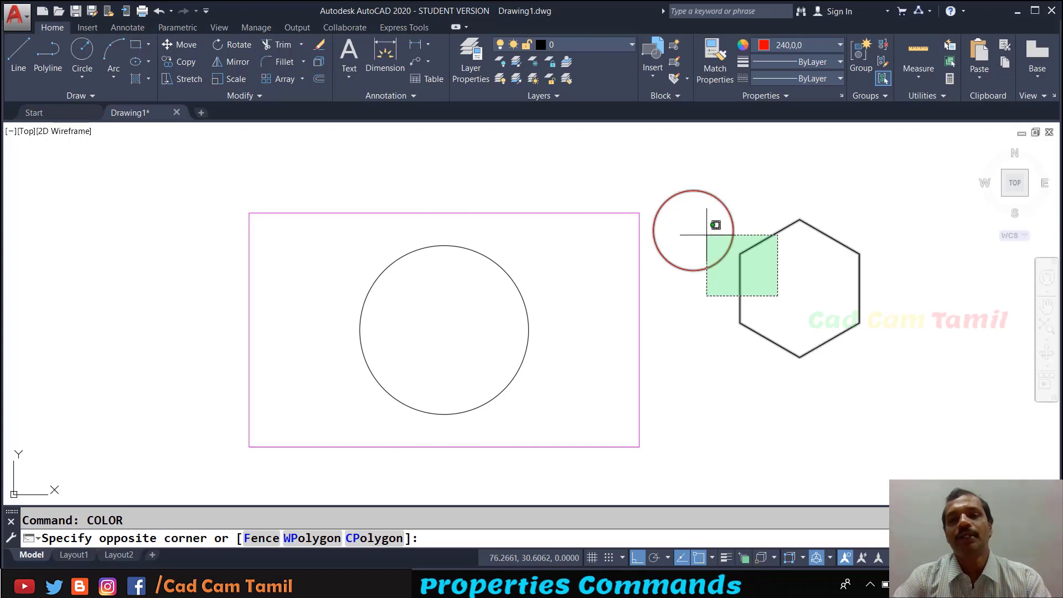
{"action": "left_click", "coordinate": [694, 230]}
{"action": "key", "text": "Delete"}
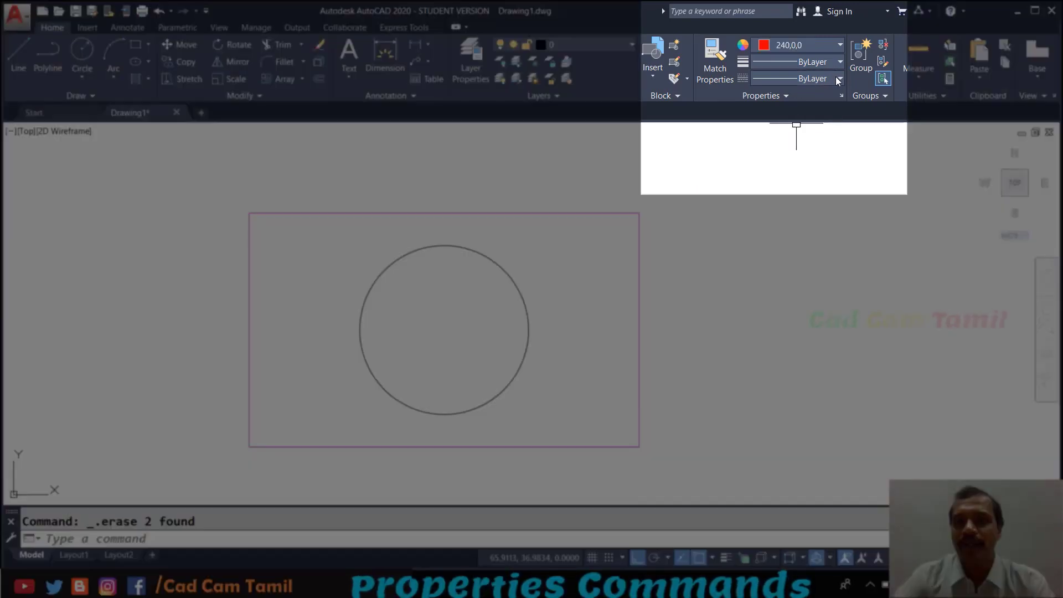
Browse the available linetypes in acad.lin and load the CENTER linetype into the drawing through the Linetype Manager.
{"action": "left_click", "coordinate": [835, 77]}
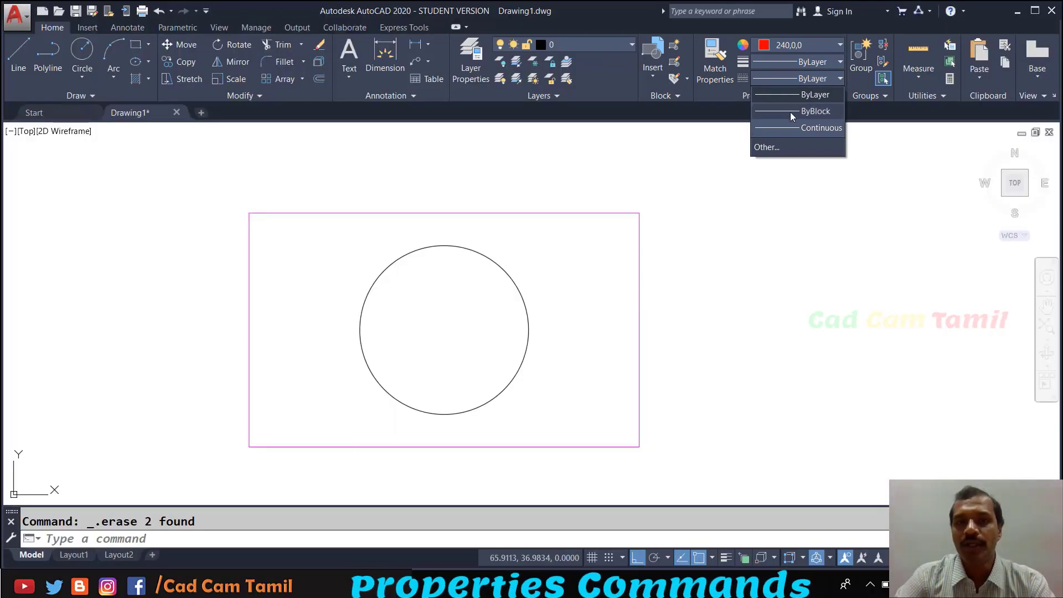
{"action": "left_click", "coordinate": [767, 147]}
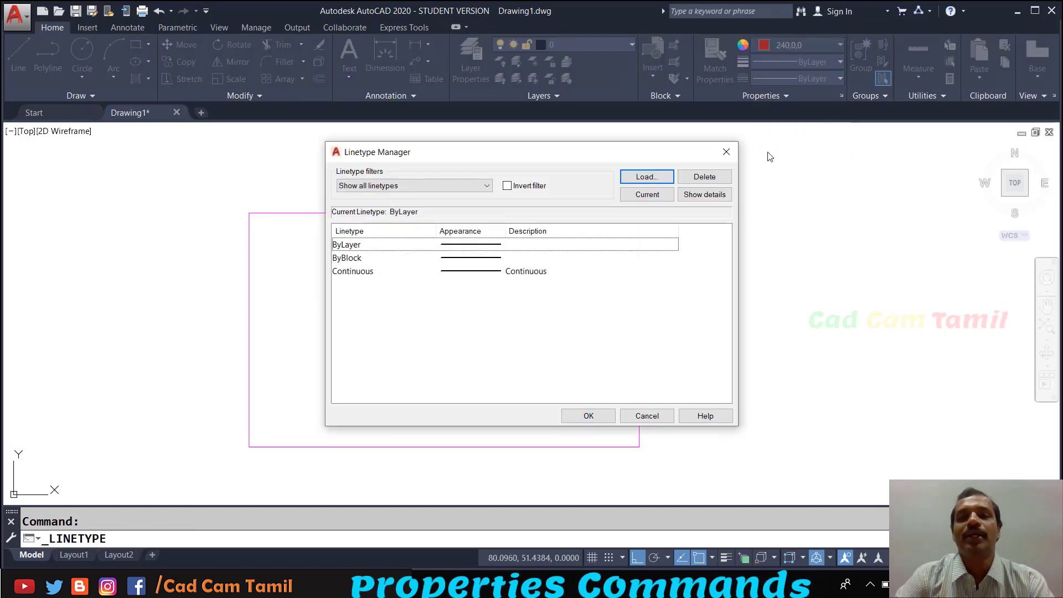
{"action": "left_click", "coordinate": [646, 177]}
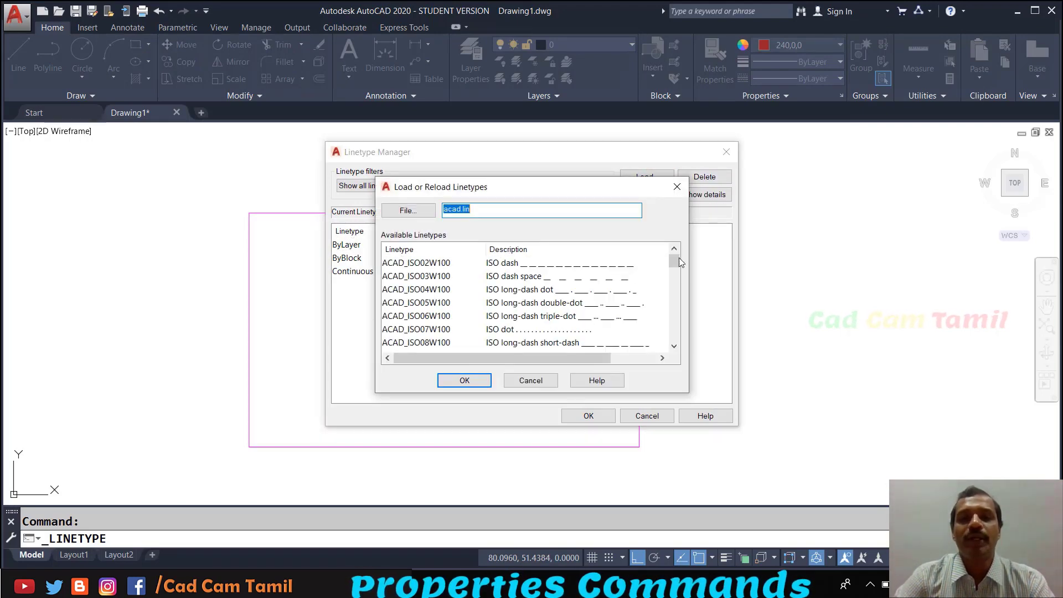
{"action": "left_click_drag", "start_coordinate": [673, 260], "coordinate": [681, 343]}
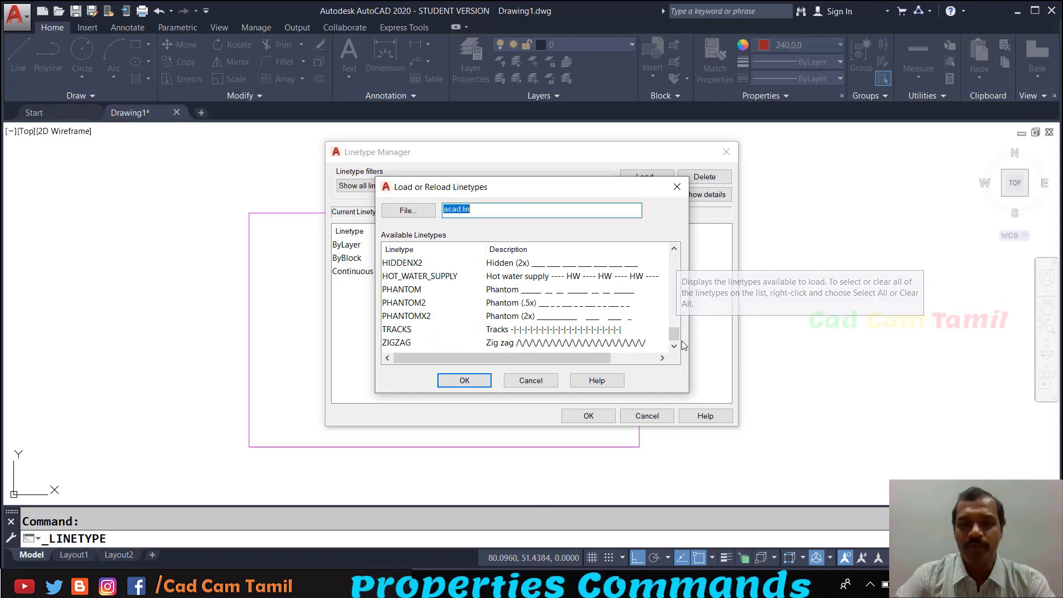
{"action": "left_click_drag", "start_coordinate": [674, 335], "coordinate": [673, 257]}
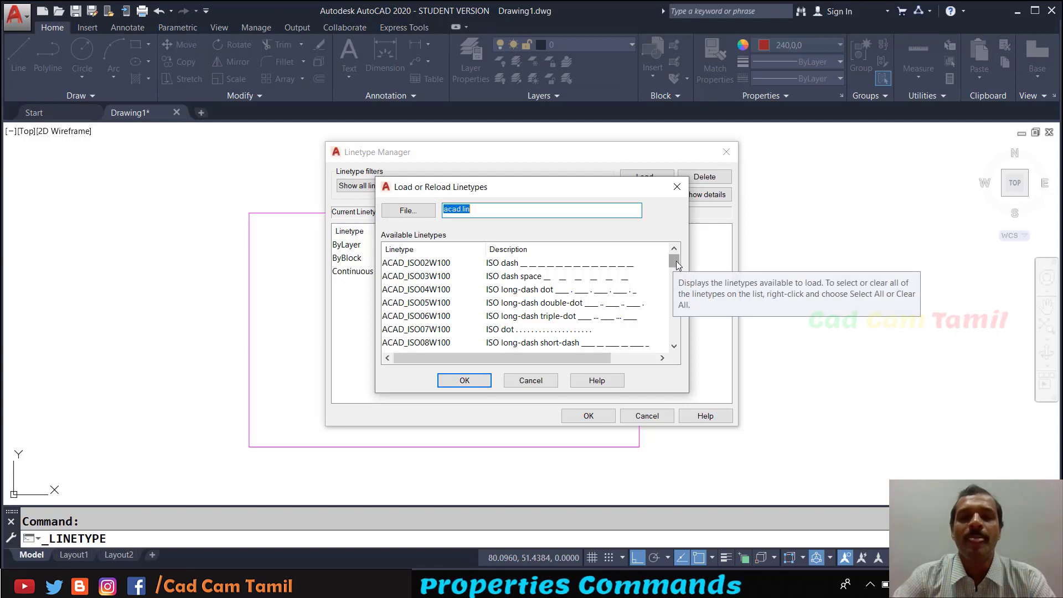
{"action": "left_click_drag", "start_coordinate": [675, 267], "coordinate": [674, 298]}
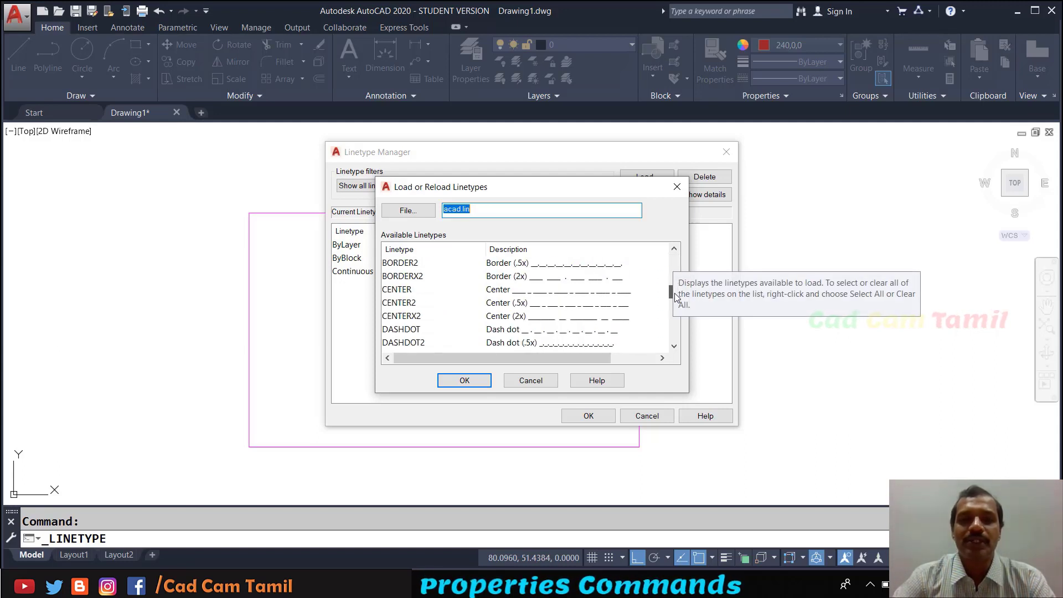
{"action": "left_click", "coordinate": [492, 293]}
{"action": "left_click", "coordinate": [473, 379]}
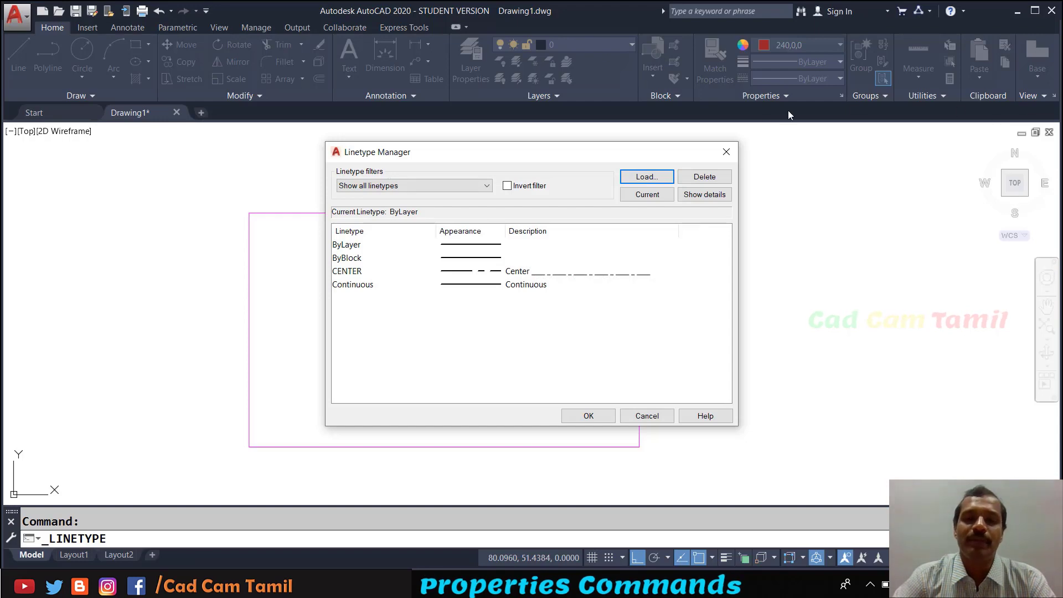
Load the HIDDEN linetype from acad.lin into the drawing.
{"action": "left_click", "coordinate": [662, 178]}
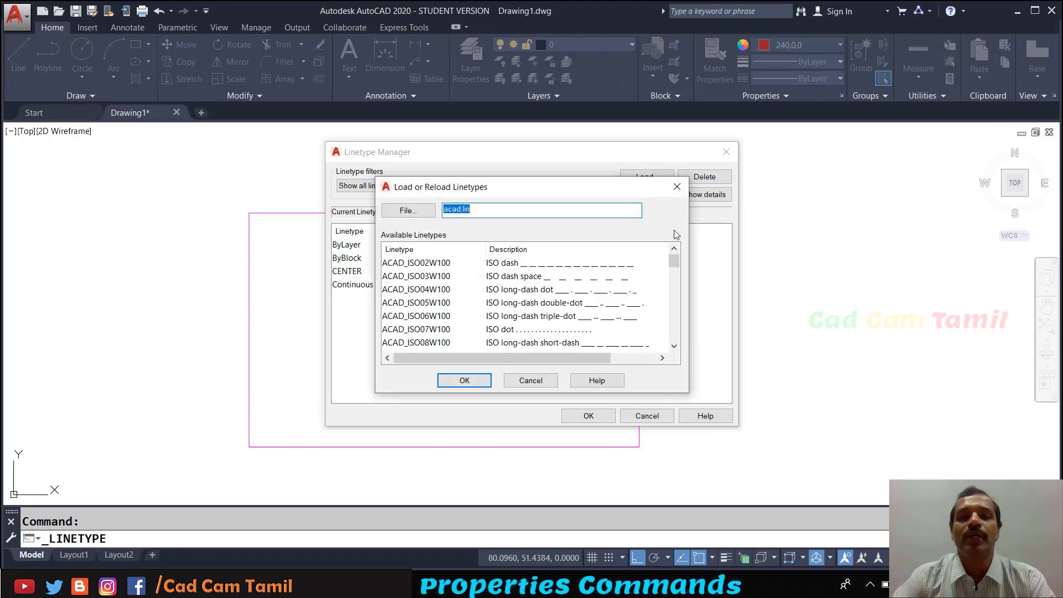
{"action": "left_click_drag", "start_coordinate": [673, 266], "coordinate": [669, 327]}
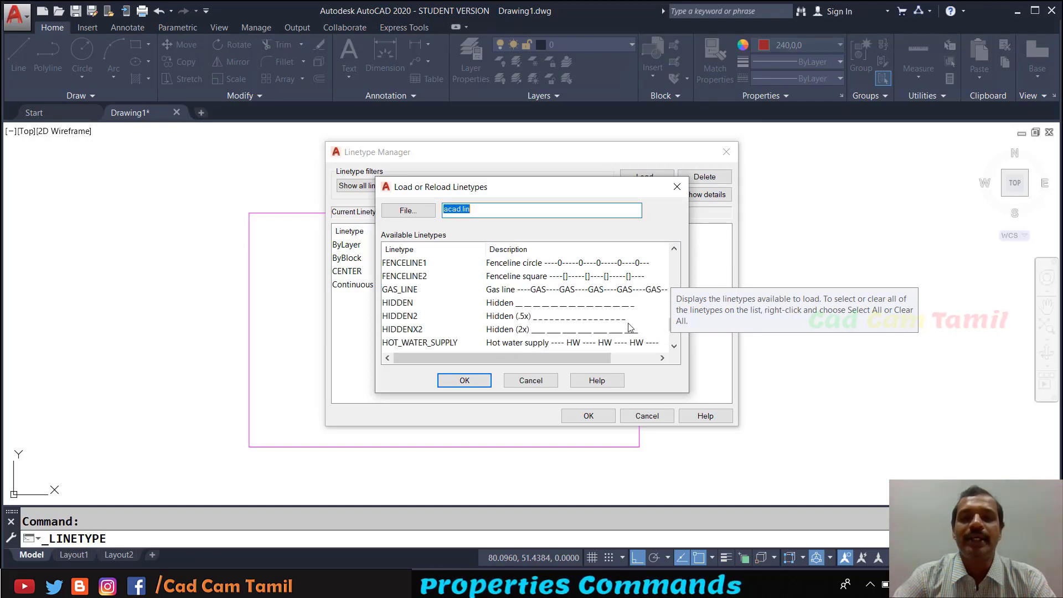
{"action": "left_click", "coordinate": [516, 304]}
{"action": "left_click", "coordinate": [479, 382]}
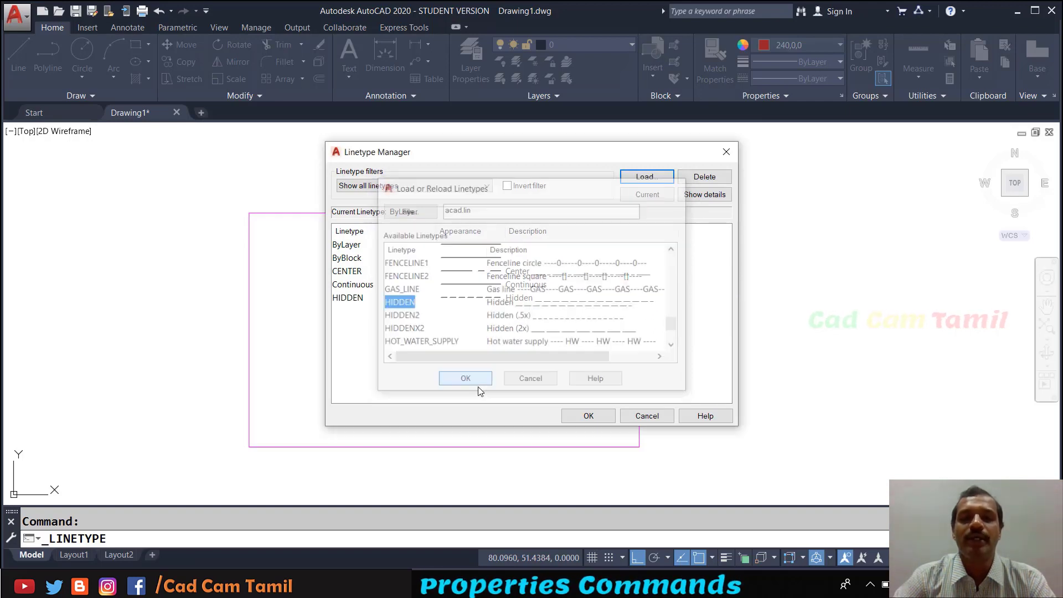
Load the ZIGZAG linetype from acad.lin into the drawing.
{"action": "left_click", "coordinate": [669, 181]}
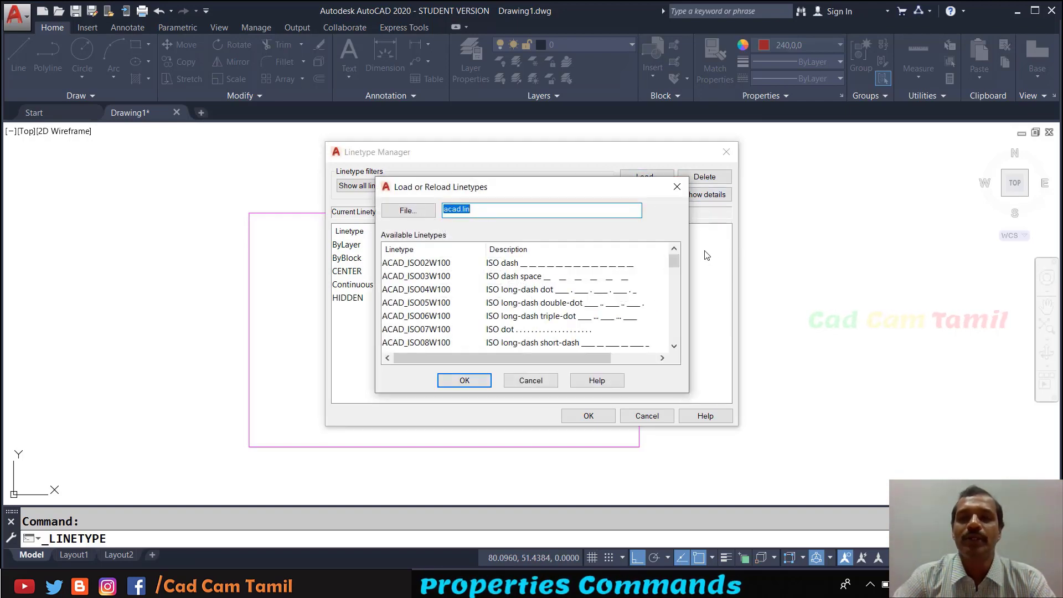
{"action": "scroll", "coordinate": [675, 277], "scroll_direction": "down", "scroll_amount": 15}
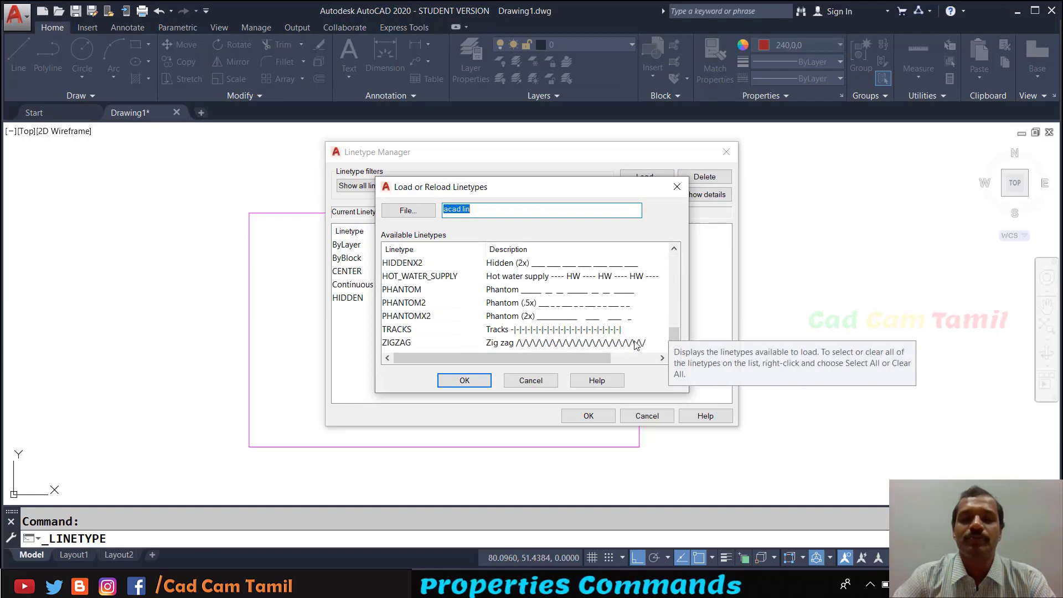
{"action": "left_click", "coordinate": [591, 343]}
{"action": "left_click", "coordinate": [465, 388]}
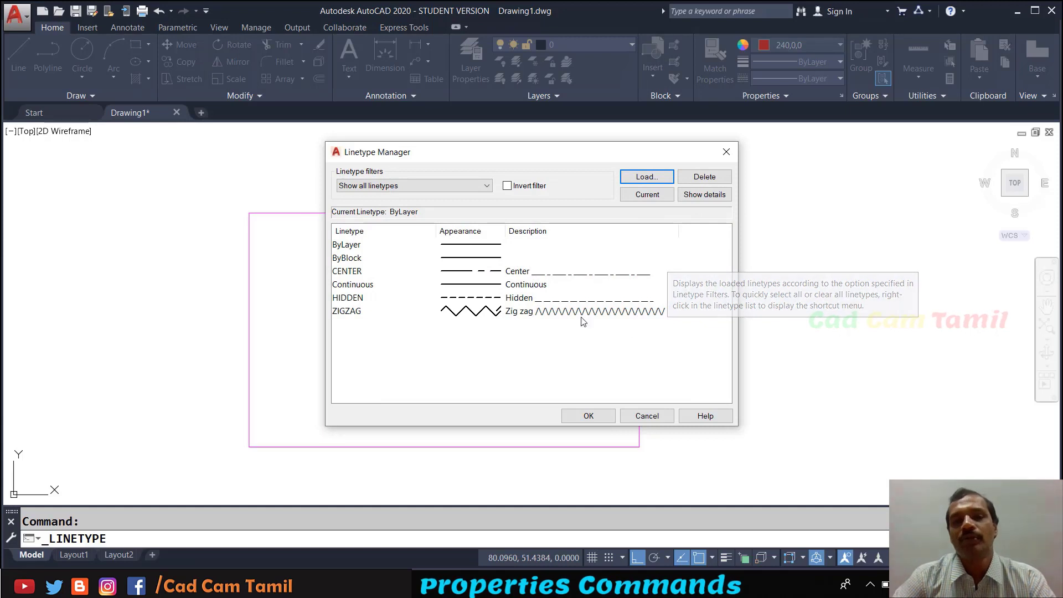
Show the CENTER linetype's details, accept the Linetype Manager and make ZIGZAG the current linetype.
{"action": "left_click", "coordinate": [349, 272]}
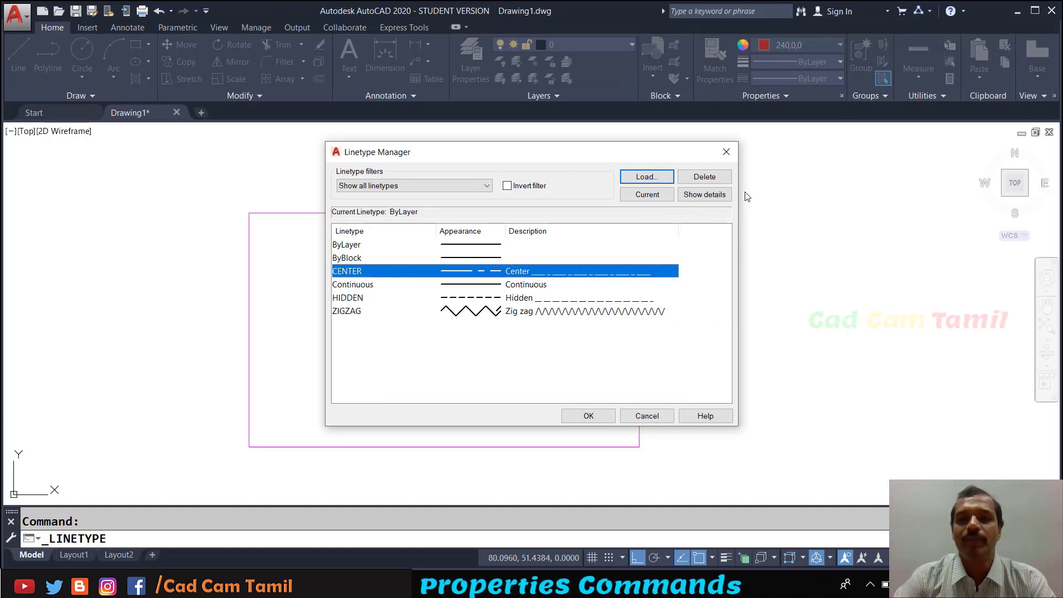
{"action": "left_click", "coordinate": [704, 194]}
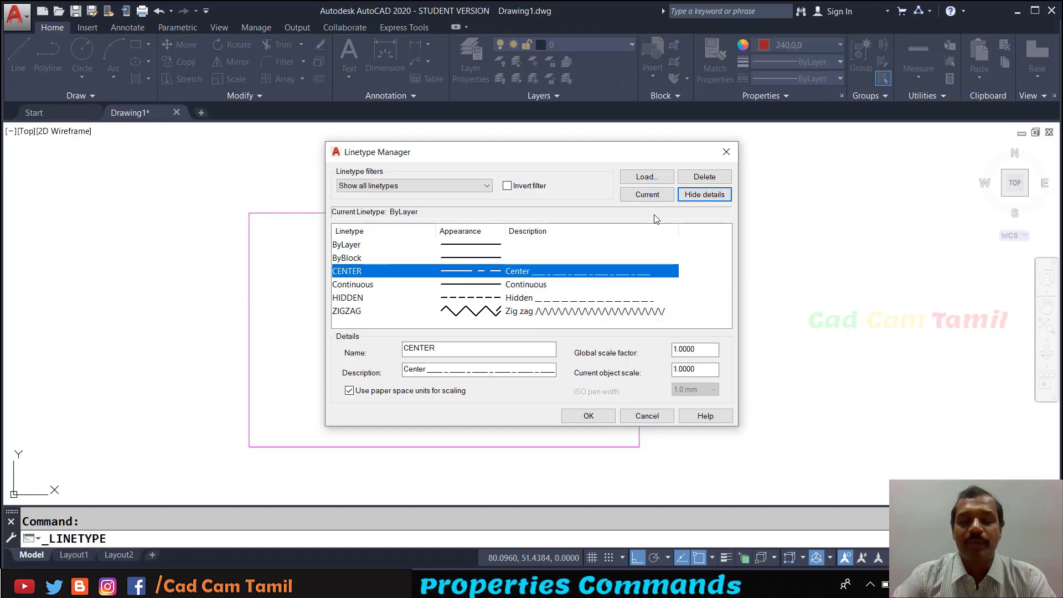
{"action": "left_click", "coordinate": [588, 416]}
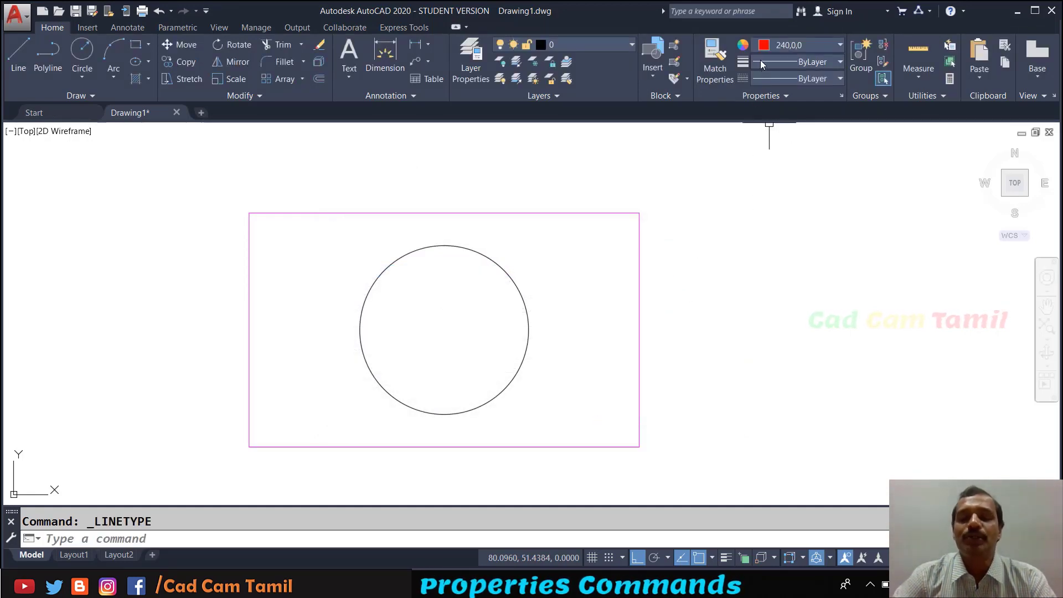
{"action": "left_click", "coordinate": [823, 79]}
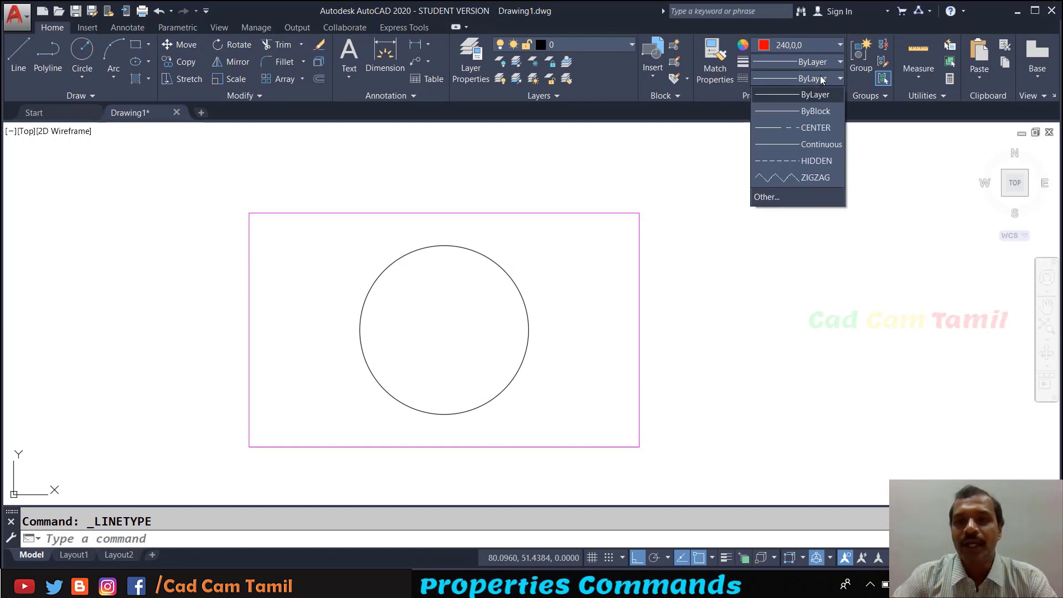
{"action": "left_click", "coordinate": [793, 177]}
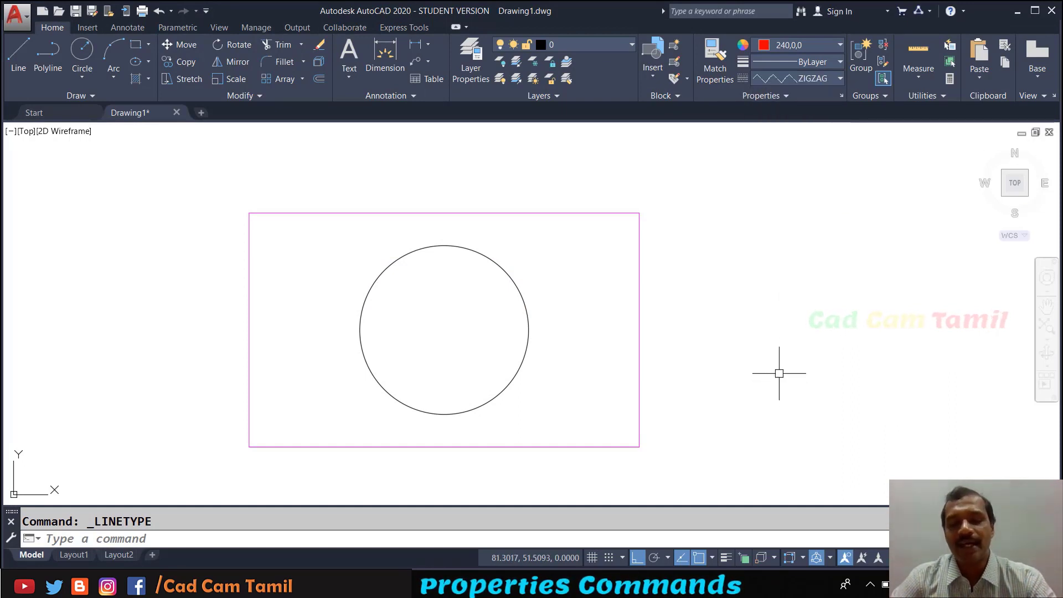
Draw a vertical zigzag line in the empty space beside the magenta rectangle.
{"action": "type", "text": "l"}
{"action": "key", "text": "Return"}
{"action": "left_click", "coordinate": [738, 195]}
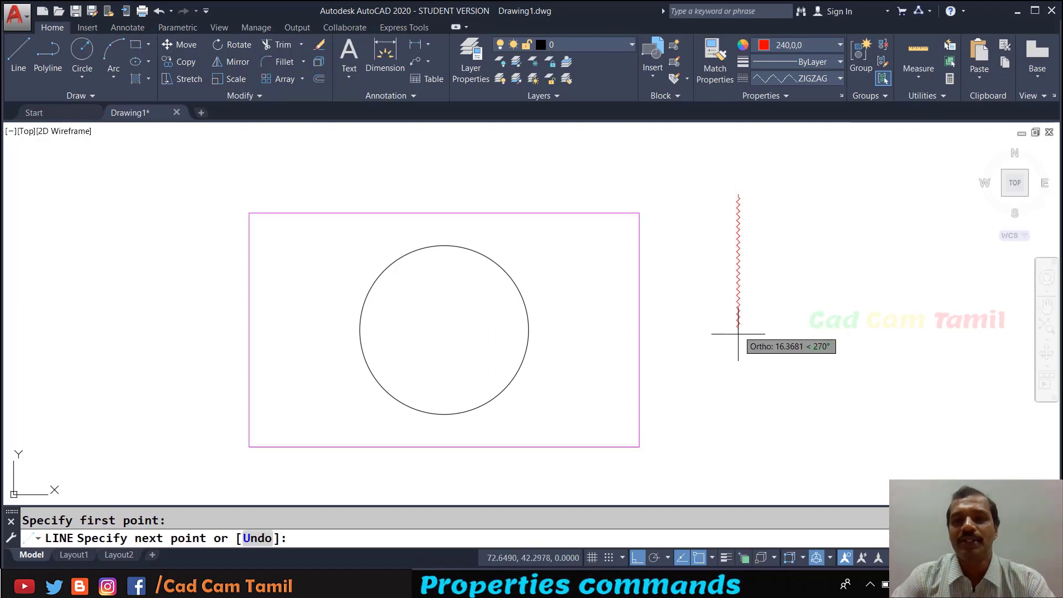
{"action": "left_click", "coordinate": [739, 421]}
{"action": "key", "text": "Return"}
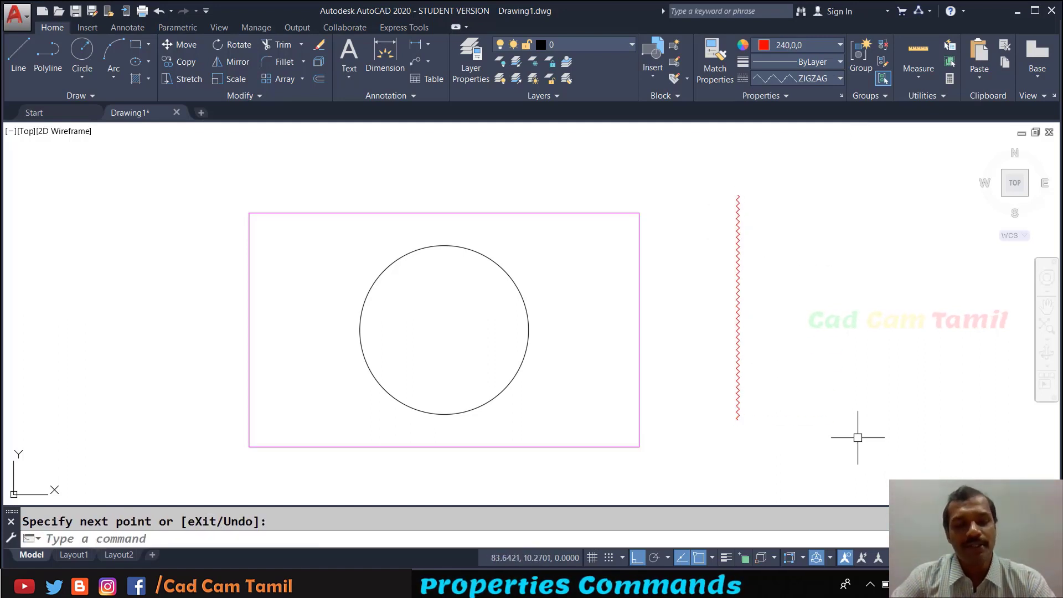
Draw a zigzag circle with a radius of about 4.75 beside the zigzag line.
{"action": "type", "text": "c"}
{"action": "key", "text": "Return"}
{"action": "left_click", "coordinate": [854, 289]}
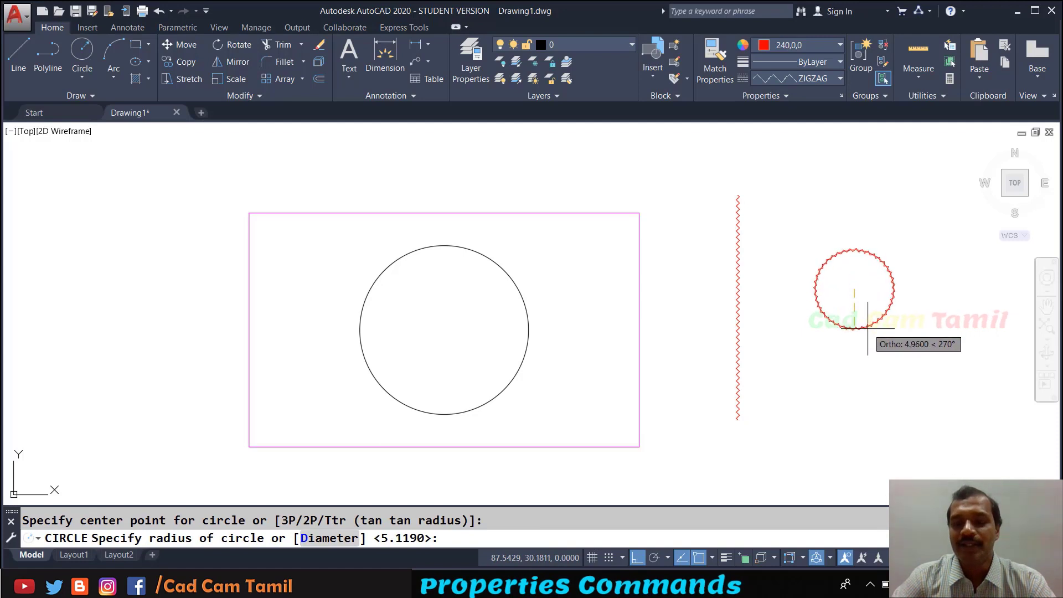
{"action": "left_click", "coordinate": [862, 328]}
{"action": "scroll", "coordinate": [902, 298], "scroll_direction": "up", "scroll_amount": 4}
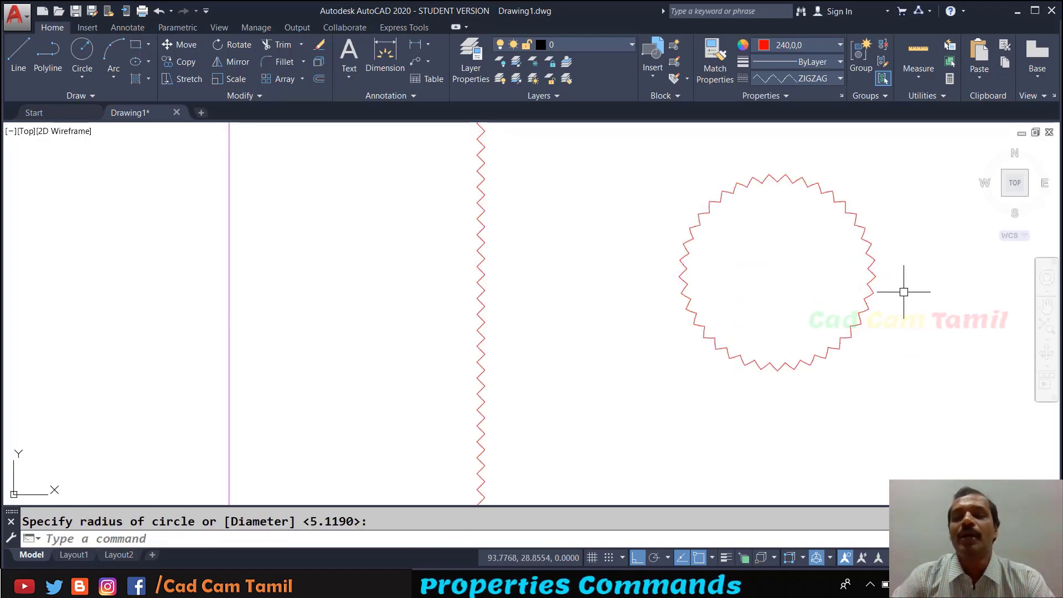
{"action": "left_click", "coordinate": [868, 244]}
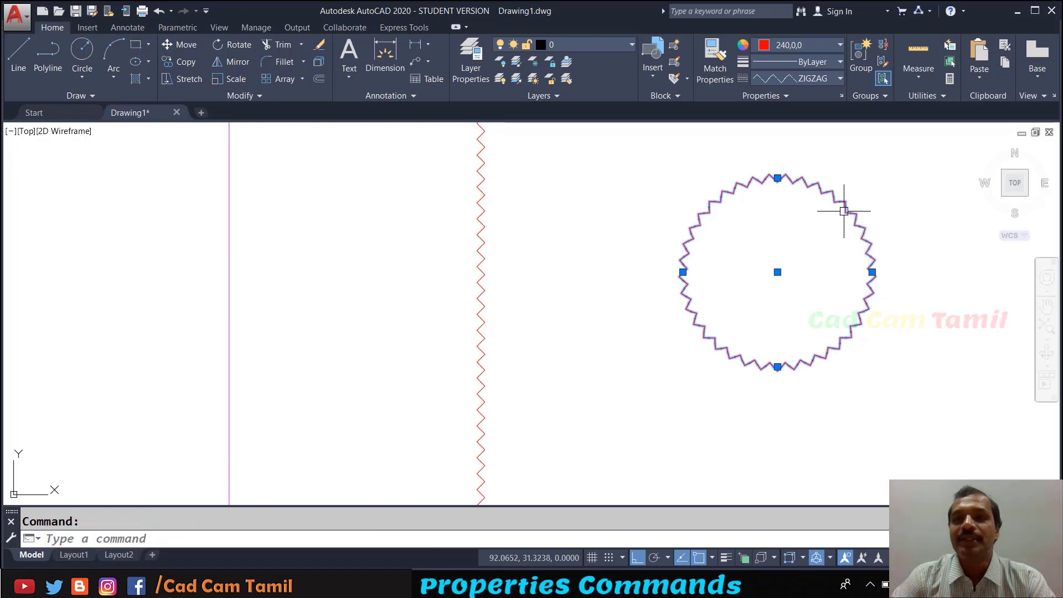
{"action": "key", "text": "Escape"}
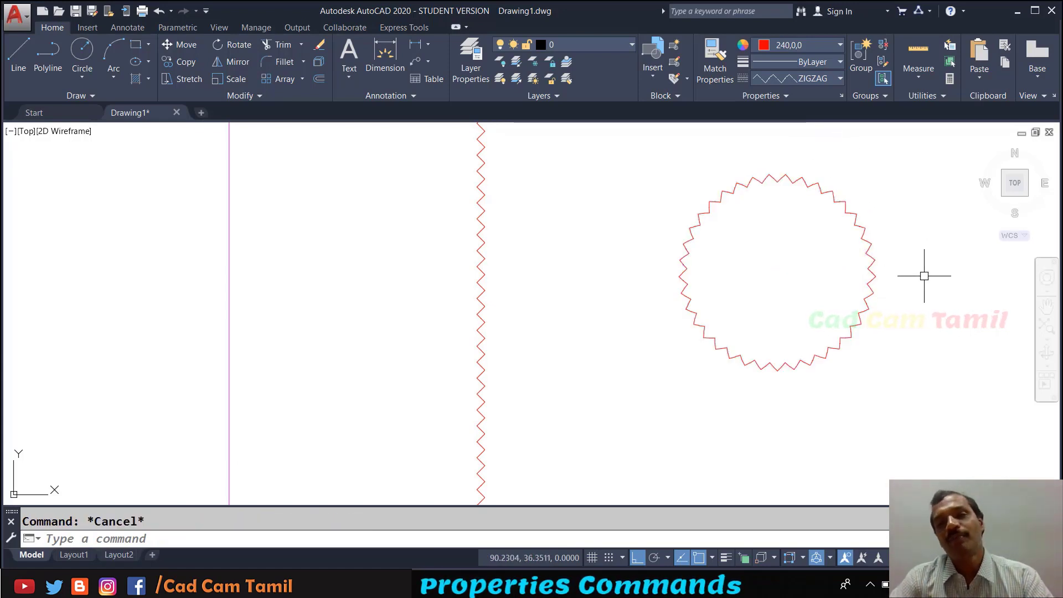
Run LIST on the zigzag circle, check its object type and properties, and close the text window.
{"action": "type", "text": "LI"}
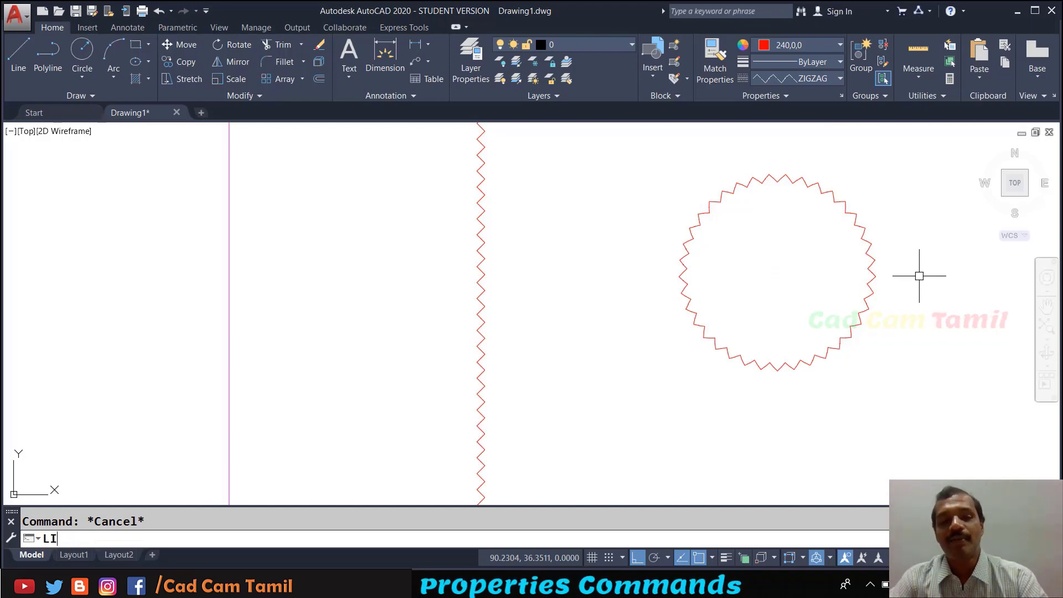
{"action": "key", "text": "Return"}
{"action": "left_click", "coordinate": [873, 251]}
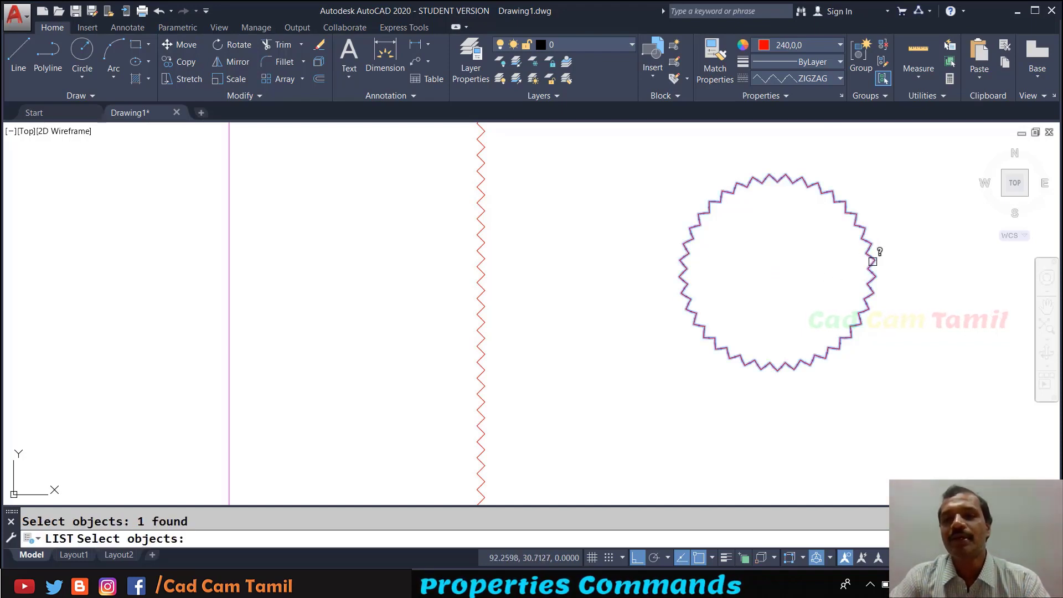
{"action": "key", "text": "Return"}
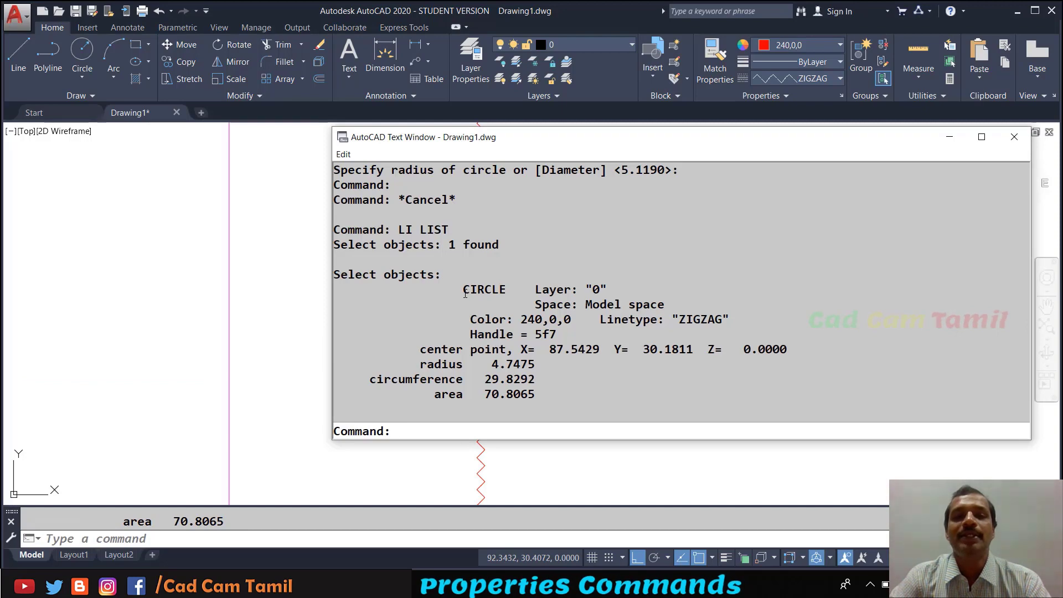
{"action": "left_click_drag", "start_coordinate": [464, 292], "coordinate": [504, 293]}
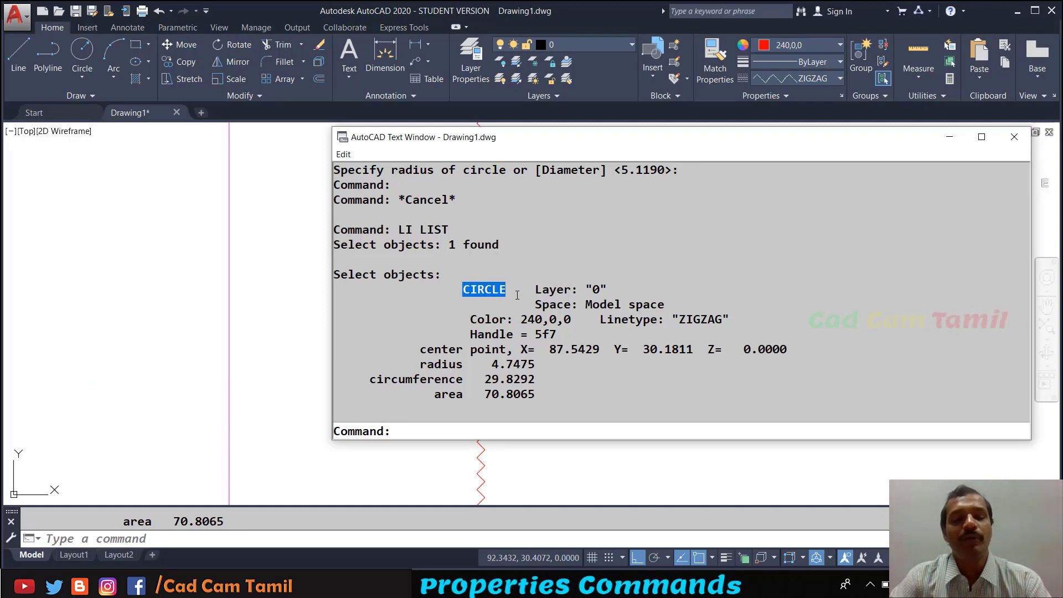
{"action": "key", "text": "F2"}
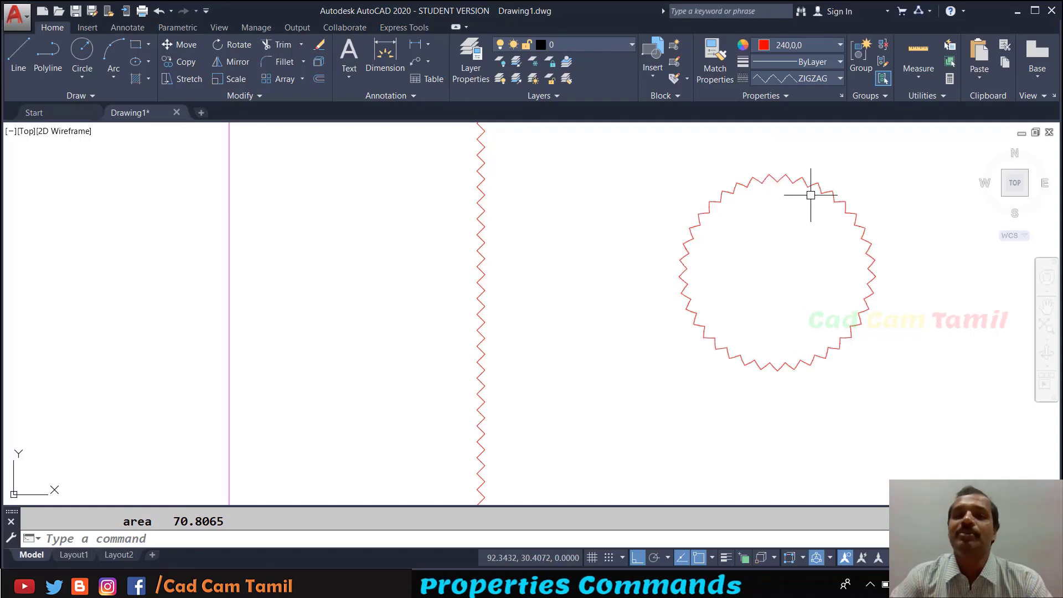
Erase the zigzag line and the zigzag circle together.
{"action": "scroll", "coordinate": [820, 208], "scroll_direction": "down", "scroll_amount": 4}
{"action": "scroll", "coordinate": [821, 208], "scroll_direction": "down", "scroll_amount": 2}
{"action": "scroll", "coordinate": [706, 161], "scroll_direction": "up", "scroll_amount": 4}
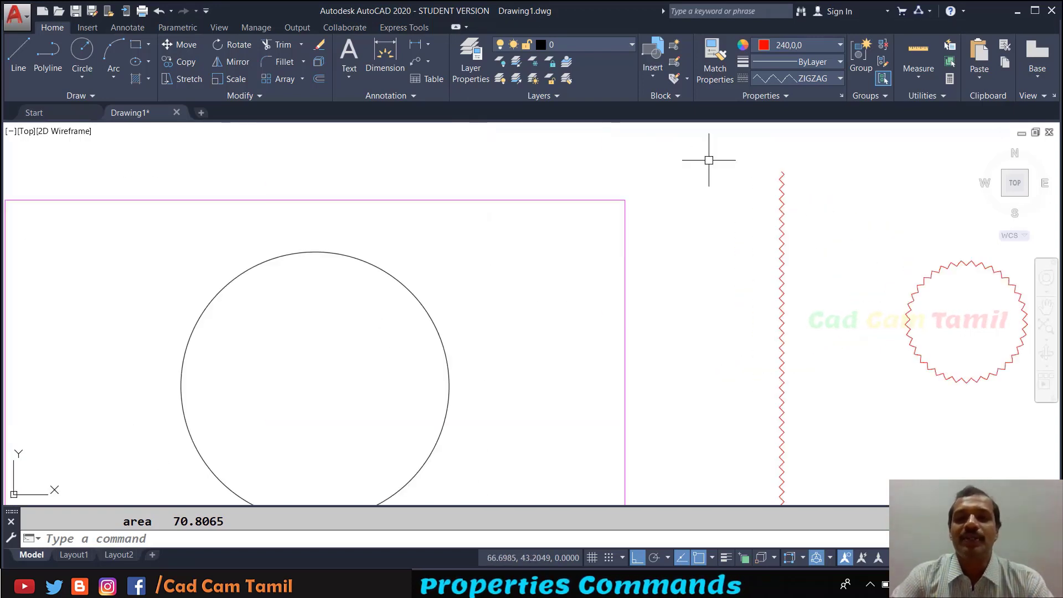
{"action": "left_click", "coordinate": [921, 313]}
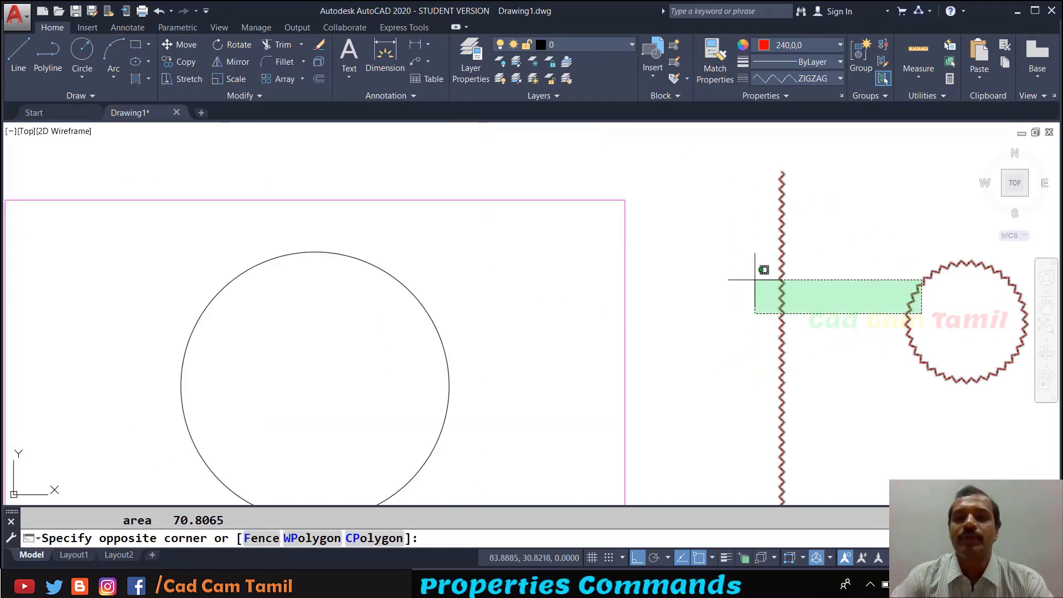
{"action": "left_click", "coordinate": [752, 281]}
{"action": "key", "text": "Delete"}
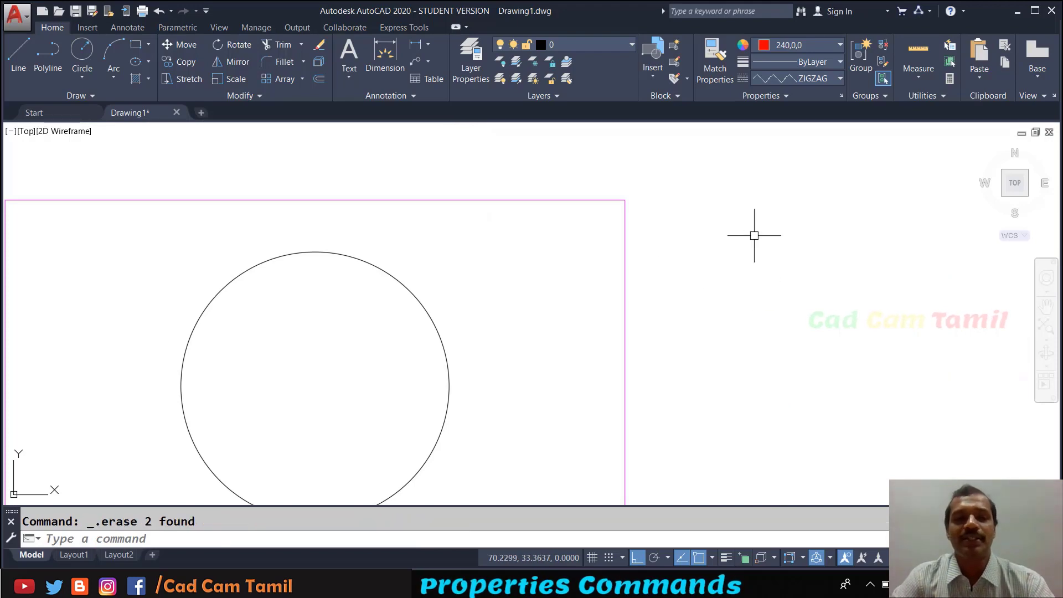
Zoom to the drawing's extents and examine the inner vertical lines of the lower red rectangle.
{"action": "scroll", "coordinate": [754, 233], "scroll_direction": "down", "scroll_amount": 2}
{"action": "type", "text": "z"}
{"action": "key", "text": "Return"}
{"action": "type", "text": "E"}
{"action": "key", "text": "Return"}
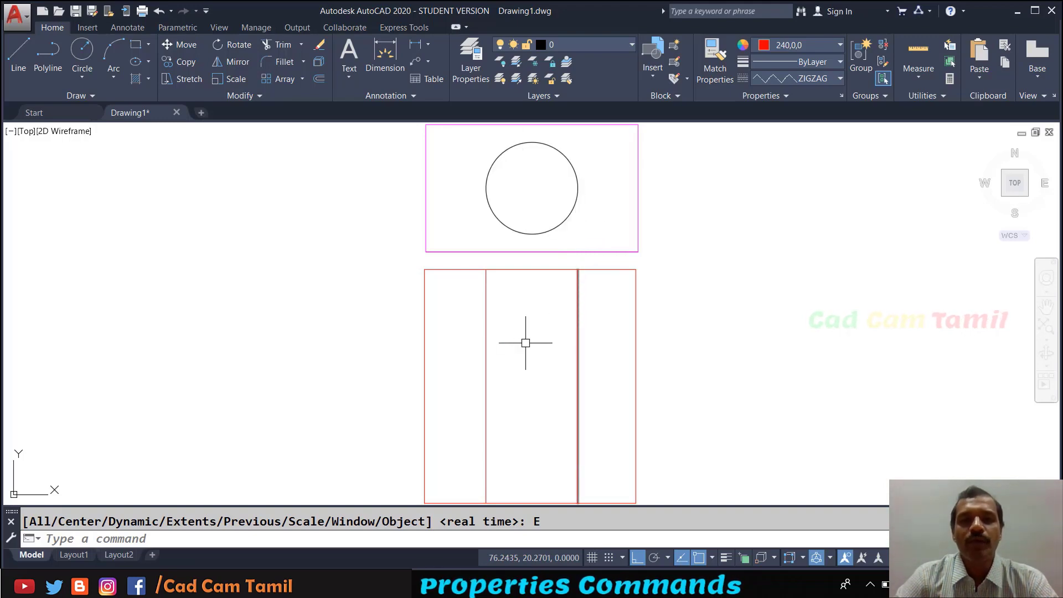
{"action": "left_click", "coordinate": [579, 318]}
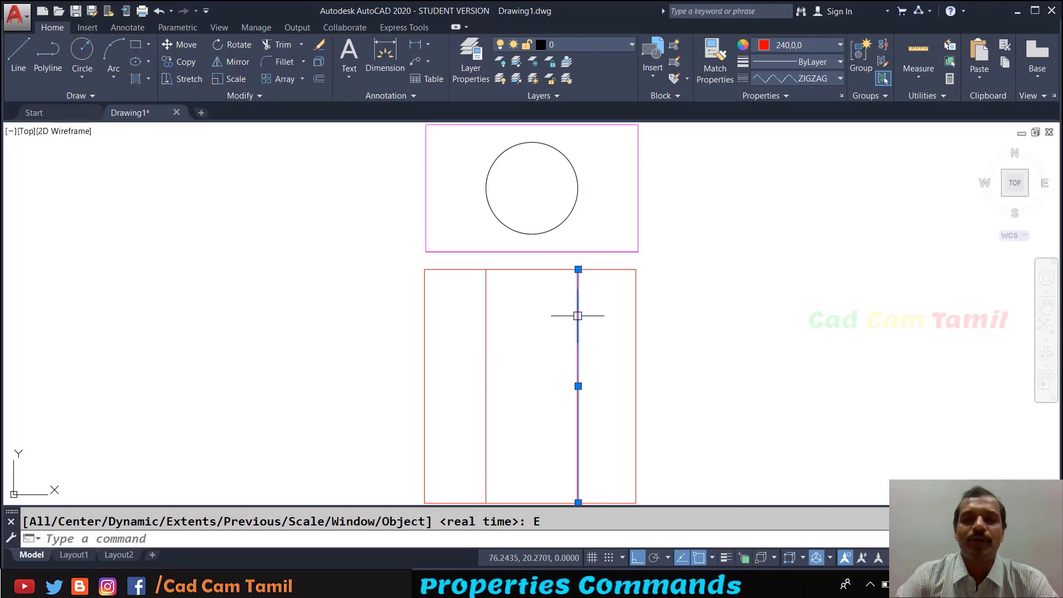
{"action": "key", "text": "Escape"}
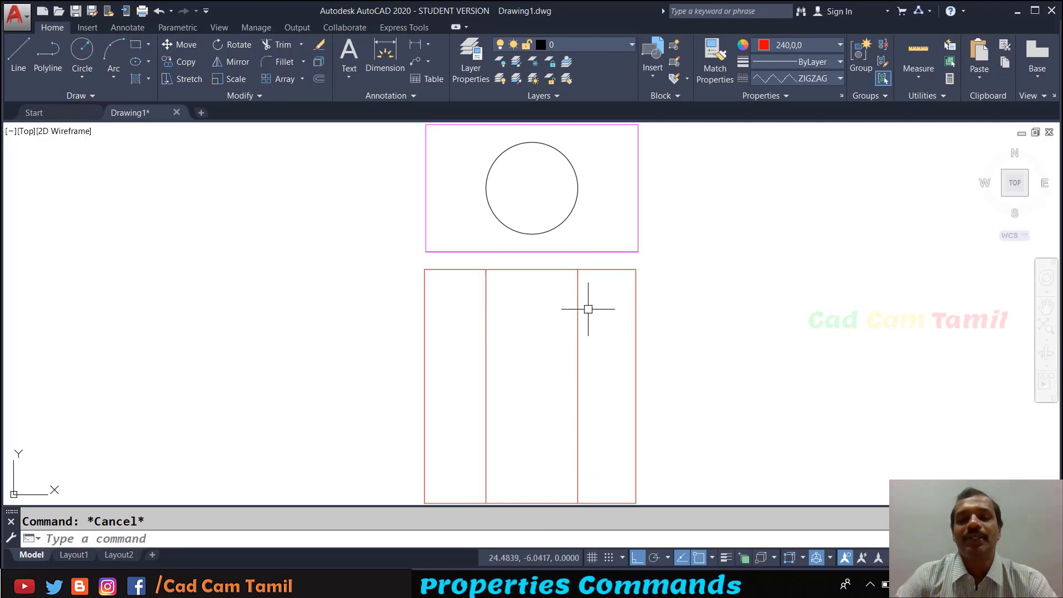
{"action": "scroll", "coordinate": [586, 306], "scroll_direction": "up", "scroll_amount": 4}
{"action": "scroll", "coordinate": [587, 308], "scroll_direction": "down", "scroll_amount": 4}
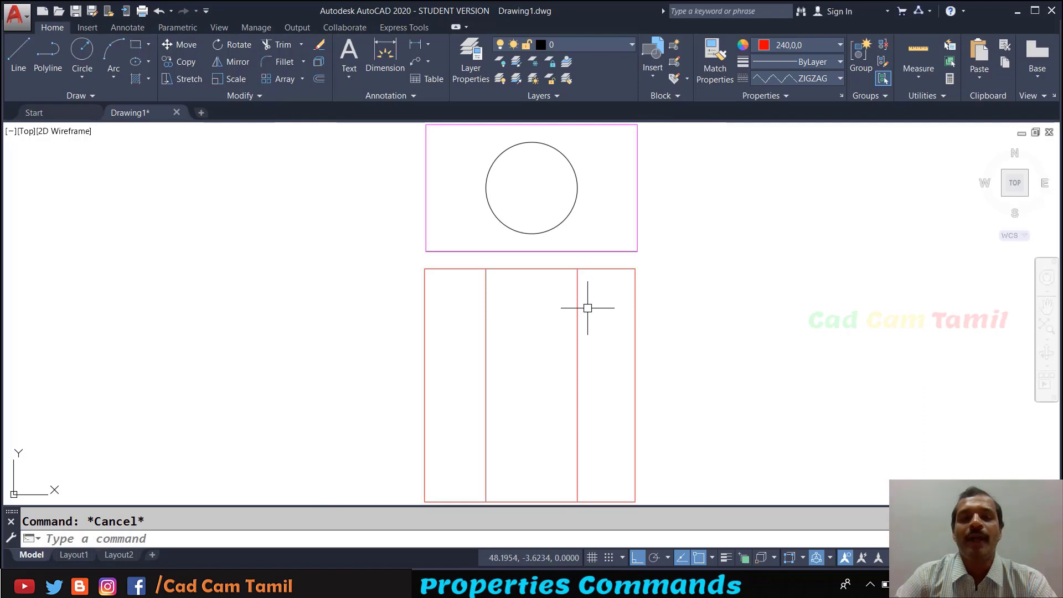
Change the linetype of the two inner vertical lines in the lower rectangle to HIDDEN and clear the selection.
{"action": "left_click", "coordinate": [586, 306]}
{"action": "left_click", "coordinate": [470, 288]}
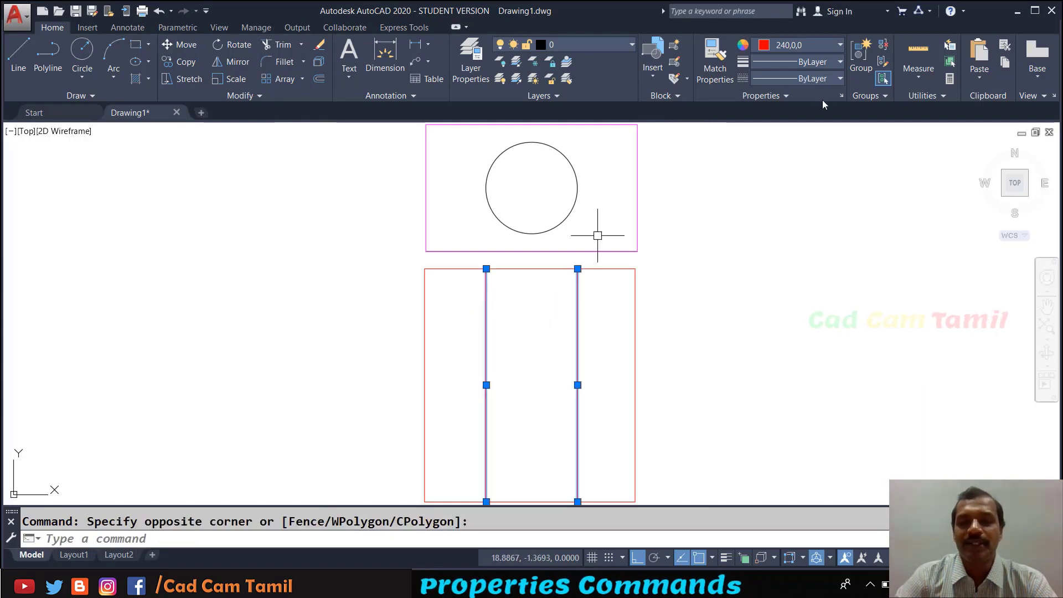
{"action": "left_click", "coordinate": [827, 79]}
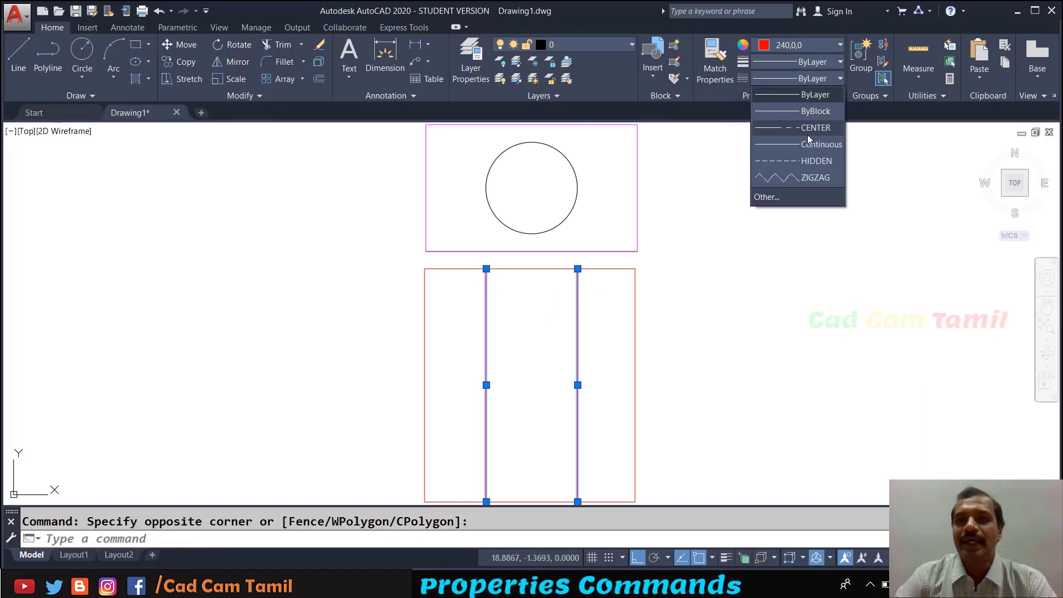
{"action": "left_click", "coordinate": [811, 177]}
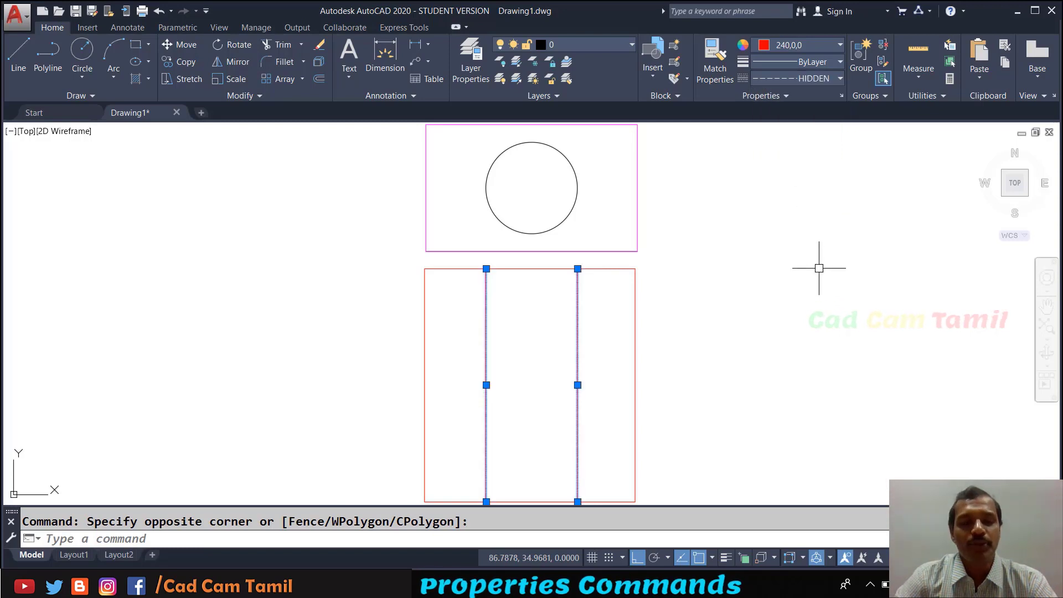
{"action": "key", "text": "Escape"}
Examine the two hidden lines up close and return to the full drawing extents.
{"action": "scroll", "coordinate": [579, 268], "scroll_direction": "up", "scroll_amount": 5}
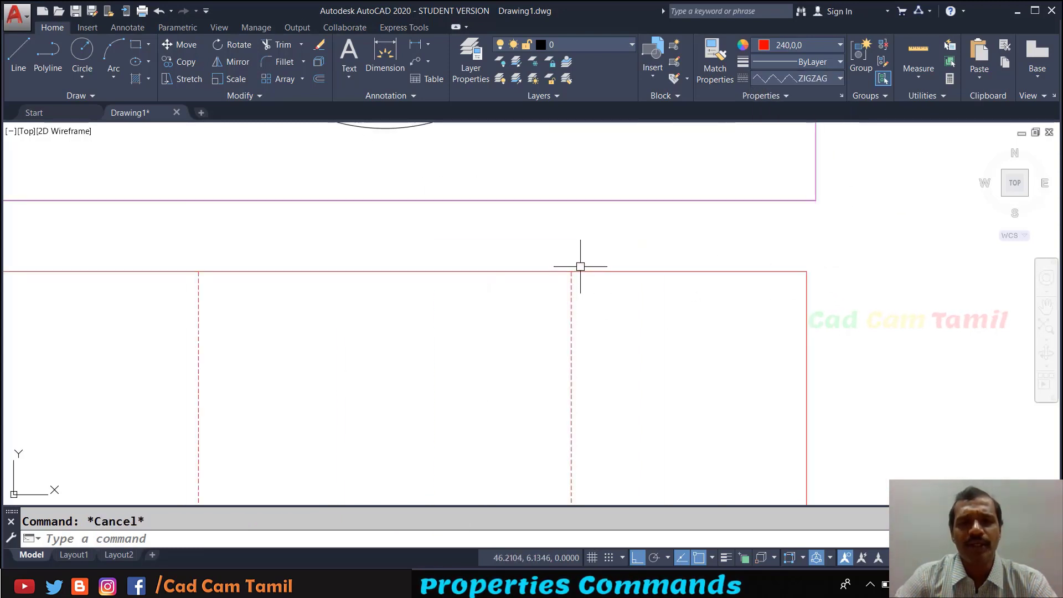
{"action": "scroll", "coordinate": [623, 265], "scroll_direction": "down", "scroll_amount": 5}
{"action": "type", "text": "z"}
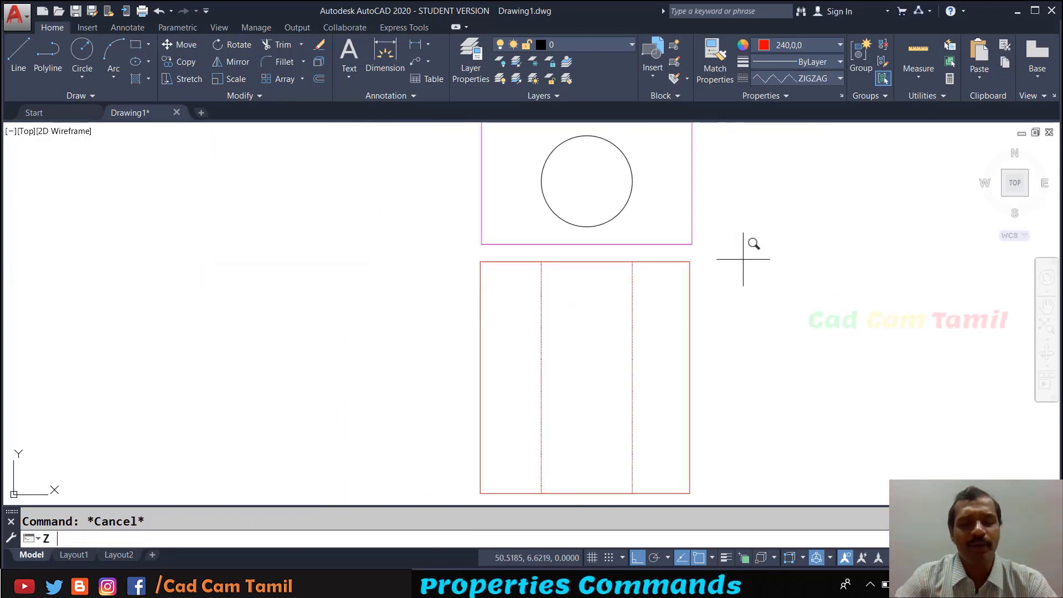
{"action": "key", "text": "Return"}
{"action": "type", "text": "E"}
{"action": "key", "text": "Return"}
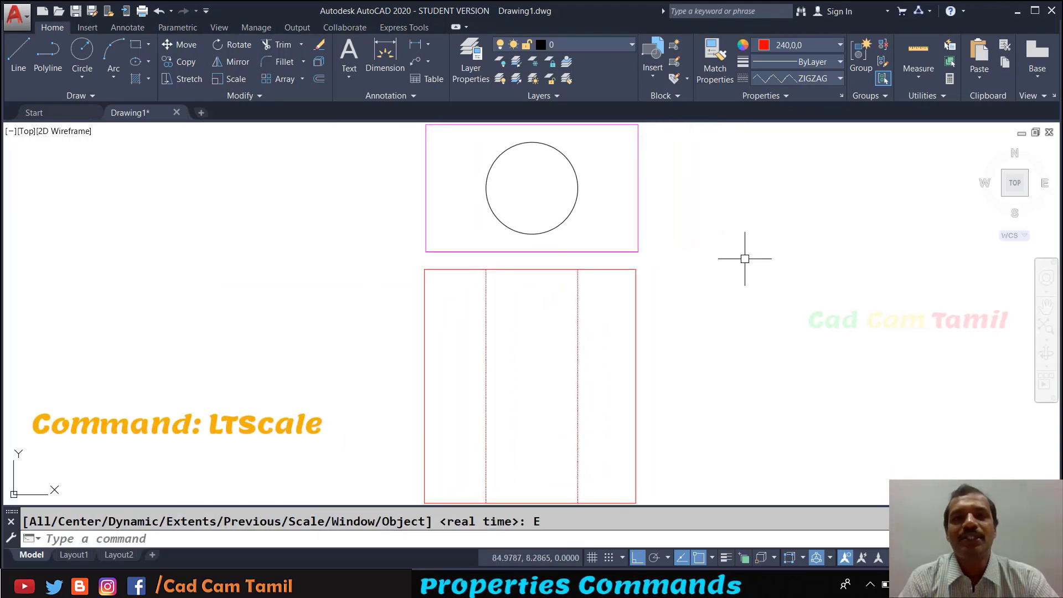
Set the global linetype scale factor to 5 with LTSCALE.
{"action": "type", "text": "LYSCL"}
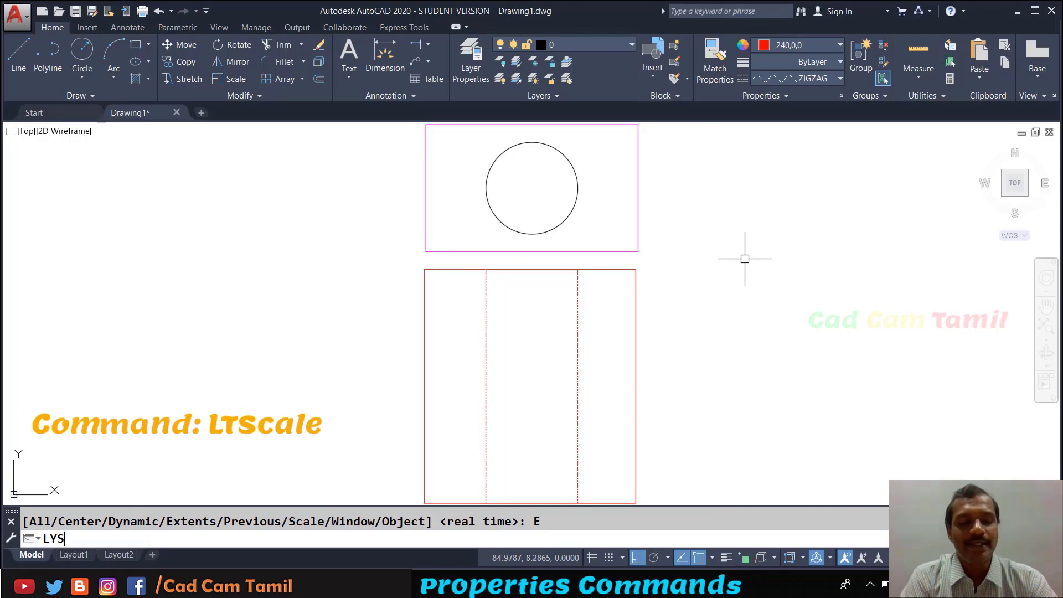
{"action": "type", "text": "E"}
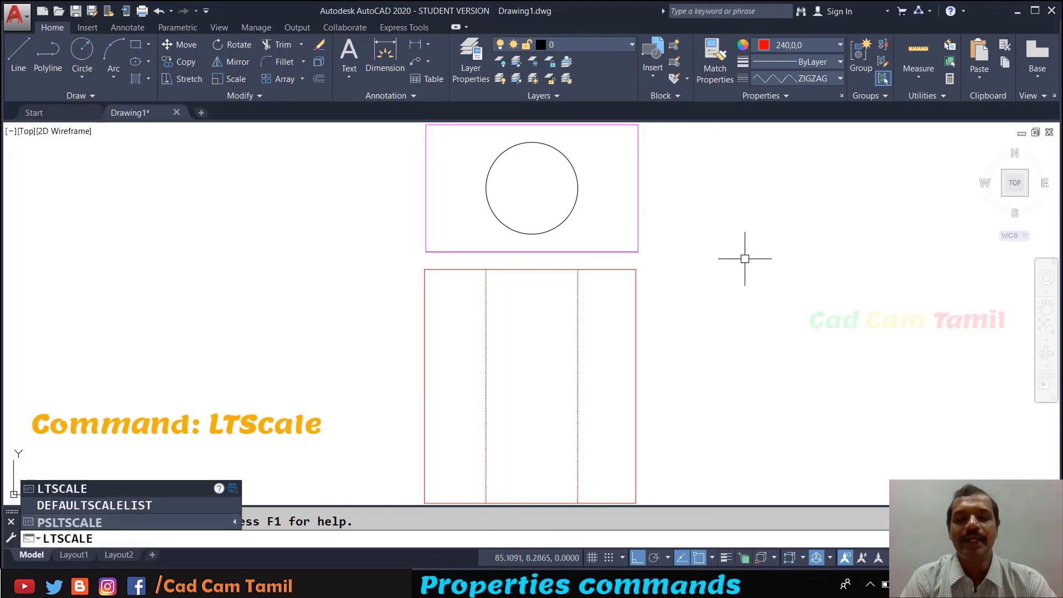
{"action": "key", "text": "Return"}
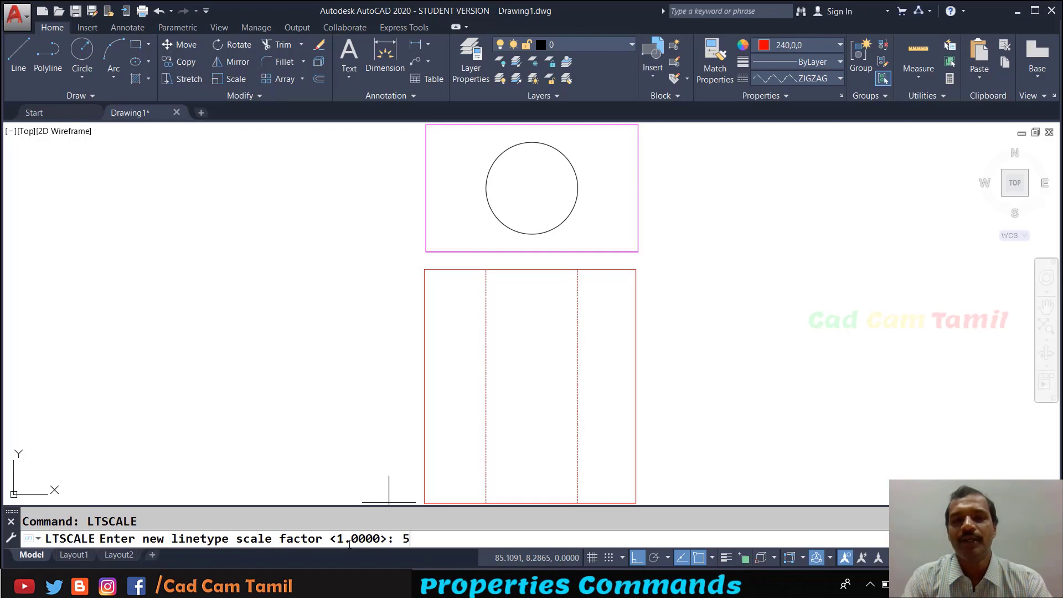
{"action": "key", "text": "Return"}
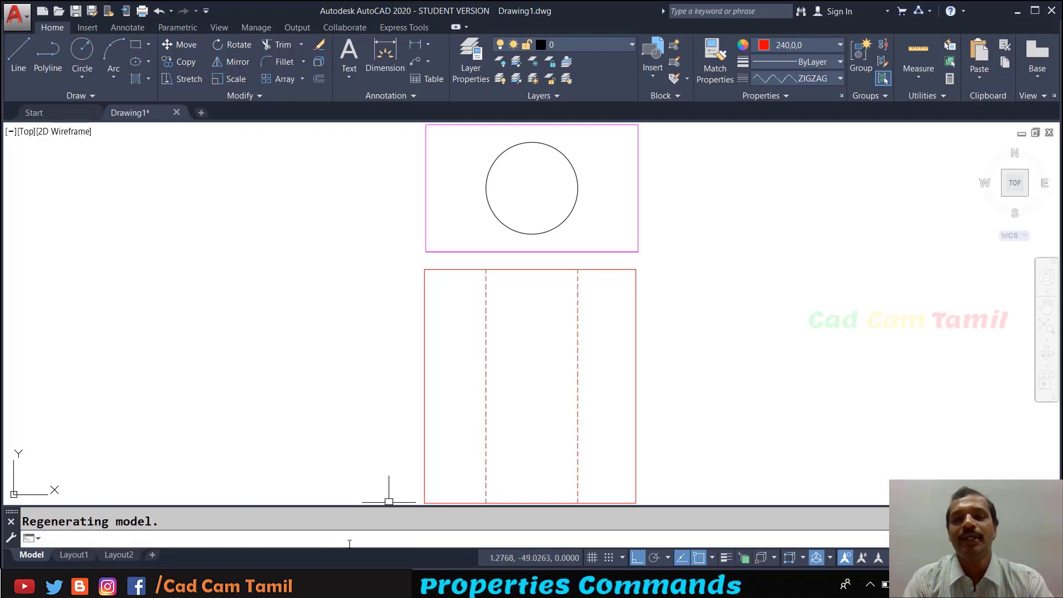
Set the global linetype scale factor to 10 with LTSCALE.
{"action": "type", "text": "L"}
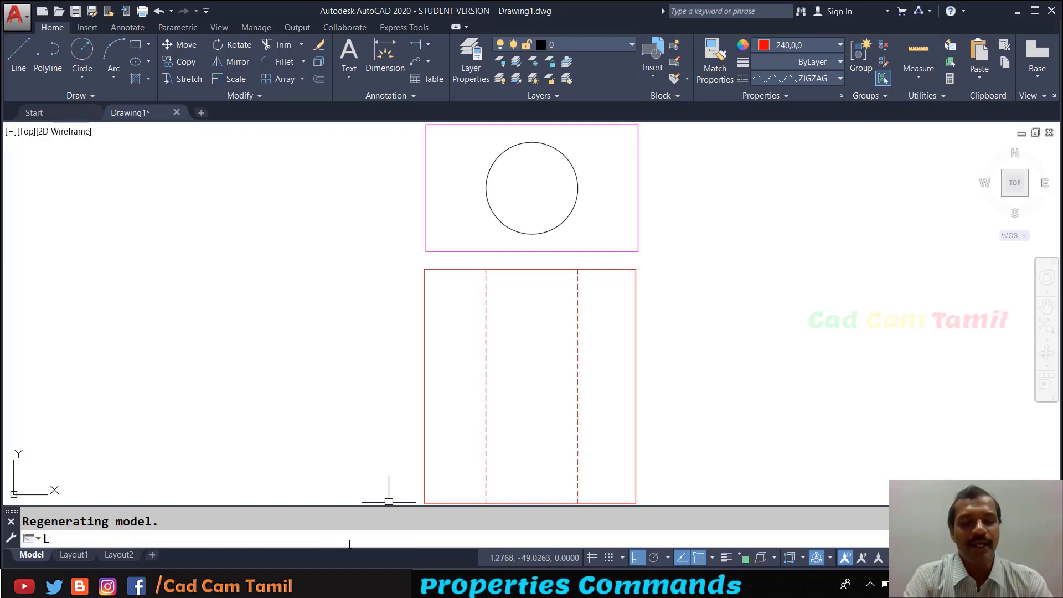
{"action": "type", "text": "TSCAL"}
{"action": "key", "text": "Return"}
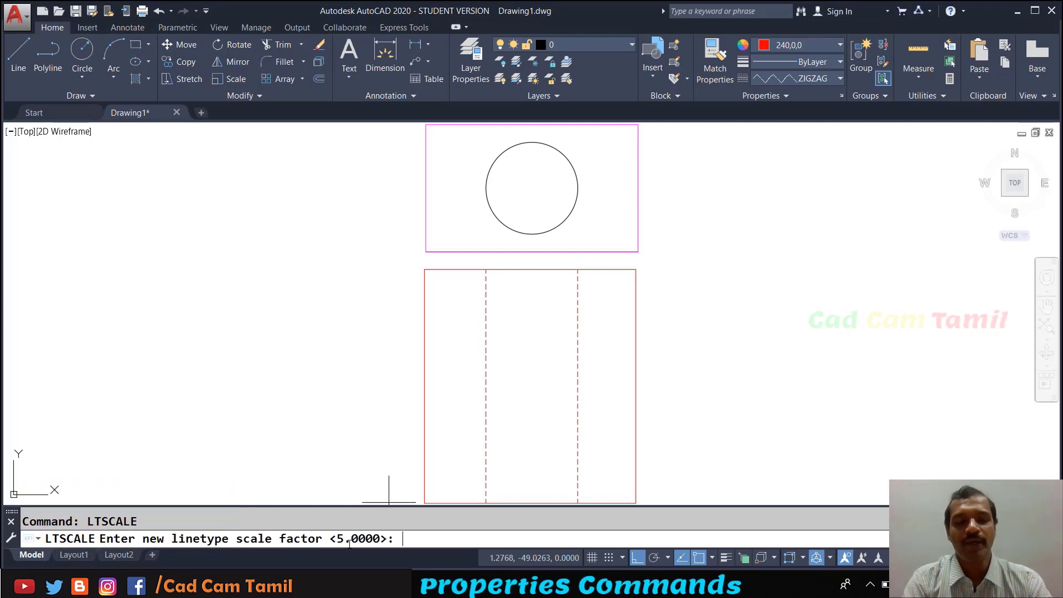
{"action": "key", "text": "Return"}
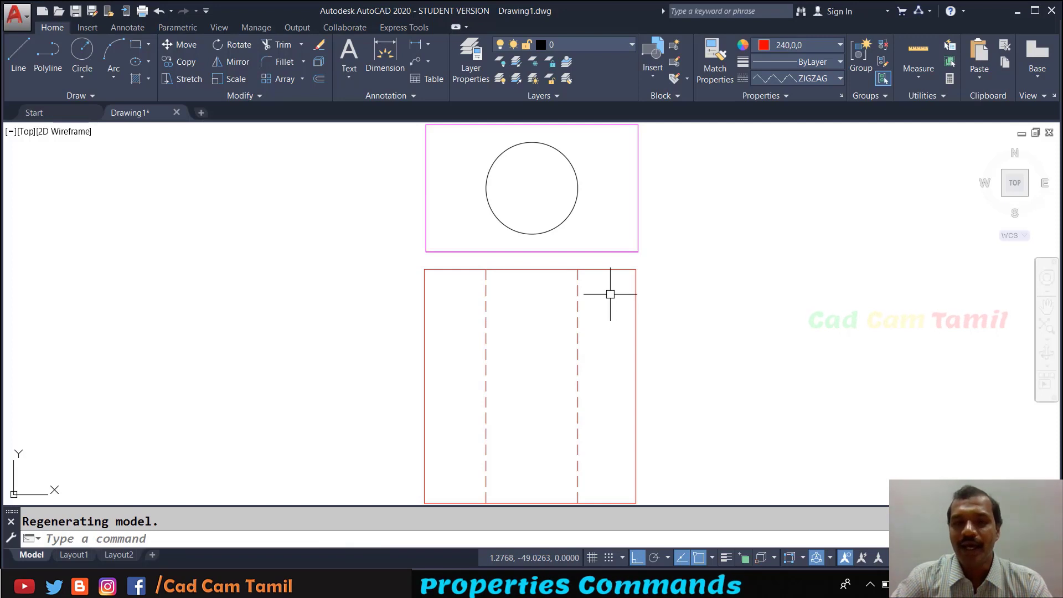
Draw a vertical line through the circle's centre, from above the upper rectangle to below the lower rectangle.
{"action": "scroll", "coordinate": [605, 277], "scroll_direction": "down", "scroll_amount": 1}
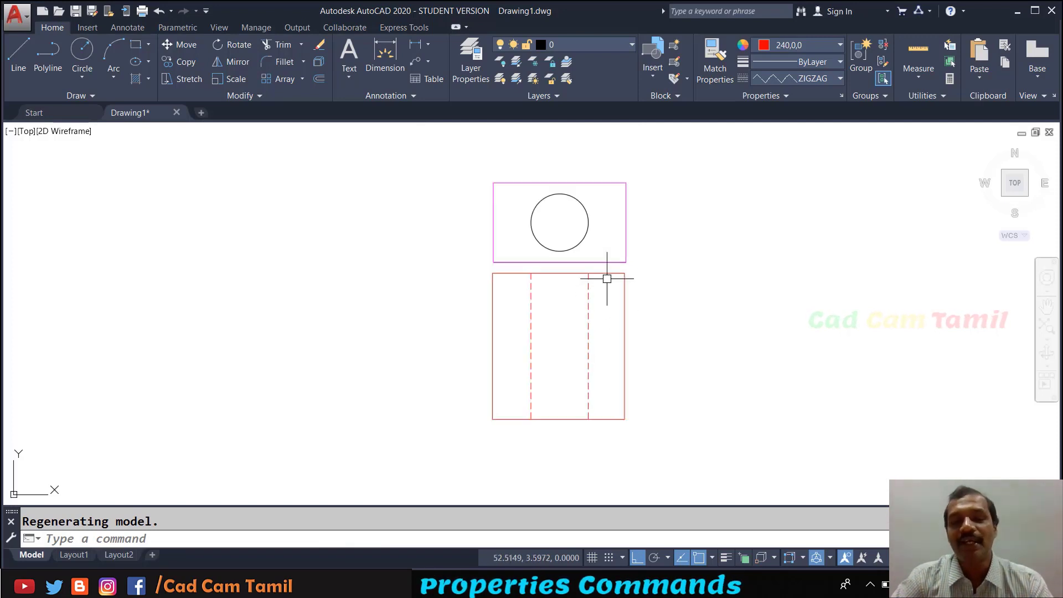
{"action": "type", "text": "l"}
{"action": "key", "text": "Return"}
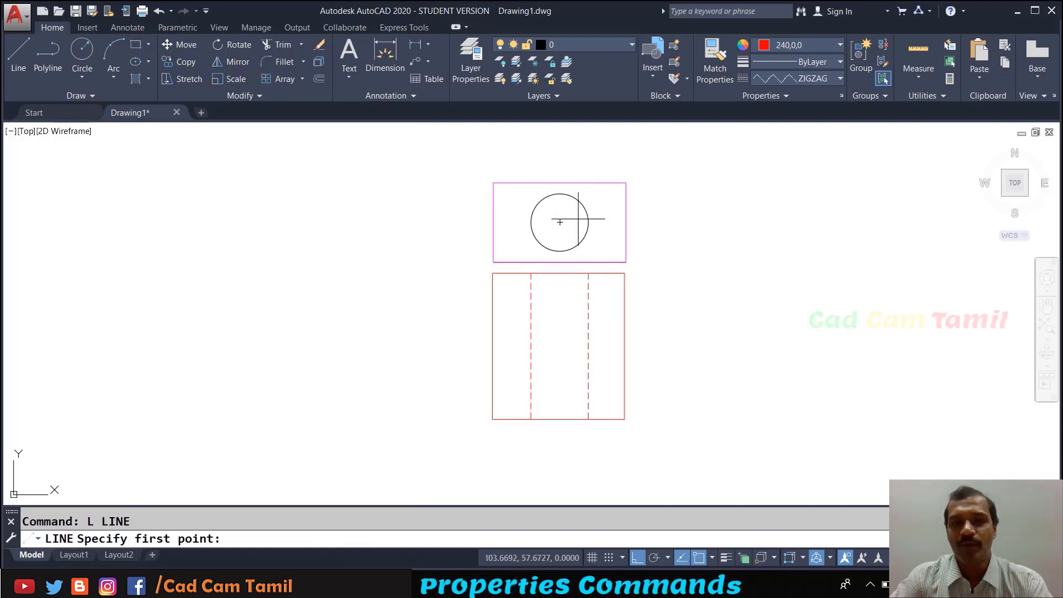
{"action": "left_click", "coordinate": [560, 167]}
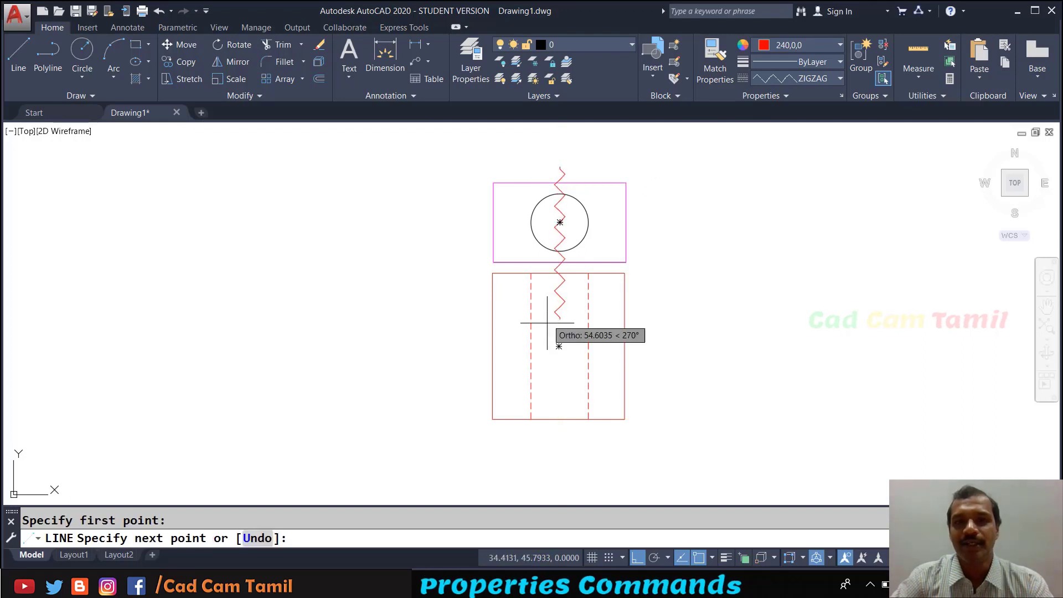
{"action": "left_click", "coordinate": [552, 447]}
{"action": "left_click", "coordinate": [823, 81]}
{"action": "left_click", "coordinate": [815, 177]}
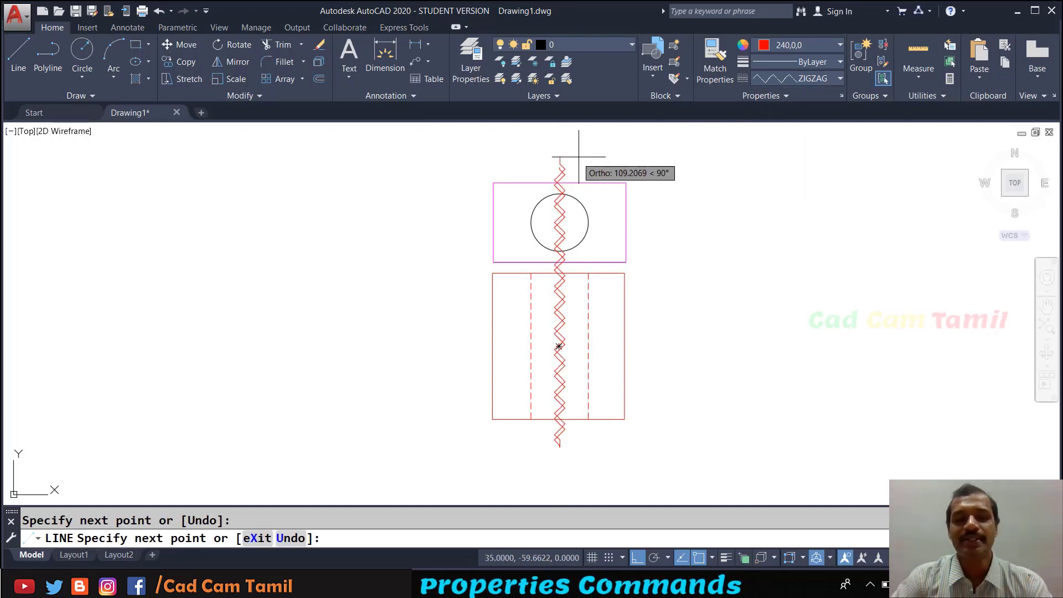
{"action": "key", "text": "Escape"}
Change the linetype of the vertical line through the circle's centre to CENTER and clear the selection.
{"action": "left_click", "coordinate": [563, 171]}
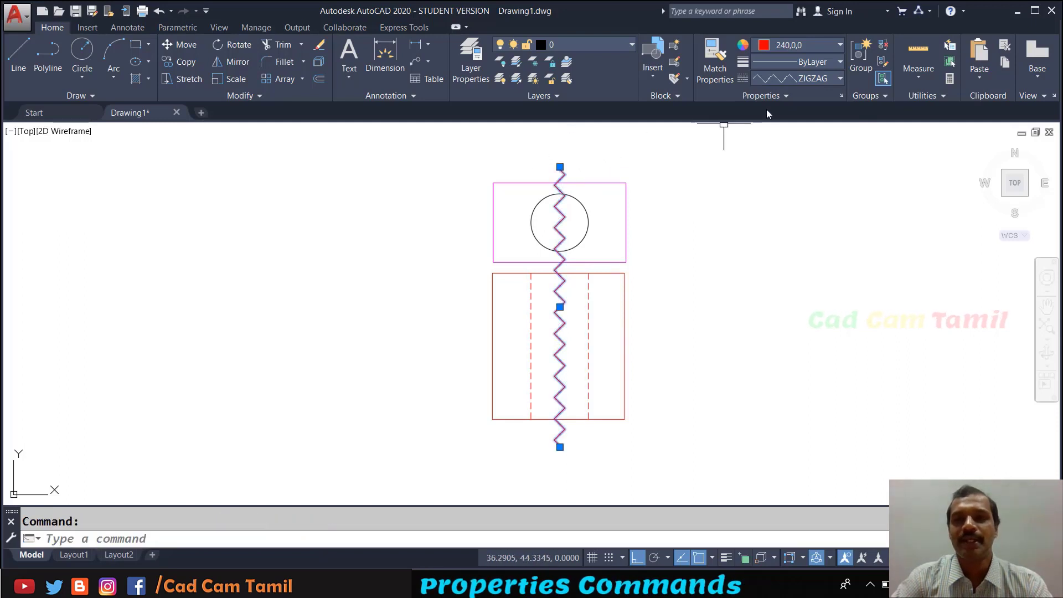
{"action": "left_click", "coordinate": [809, 80]}
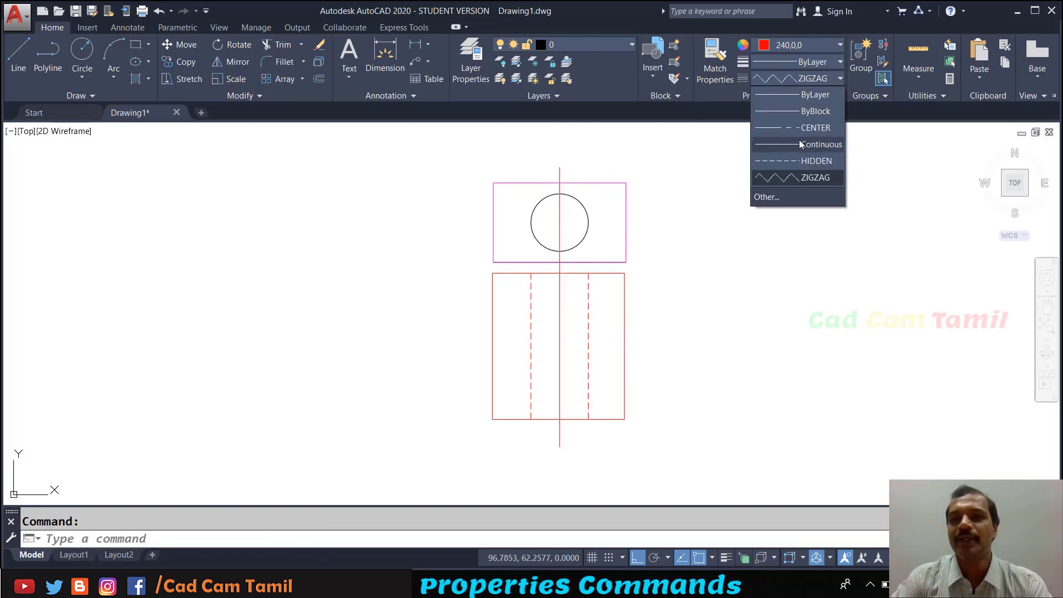
{"action": "left_click", "coordinate": [799, 128]}
{"action": "key", "text": "Escape"}
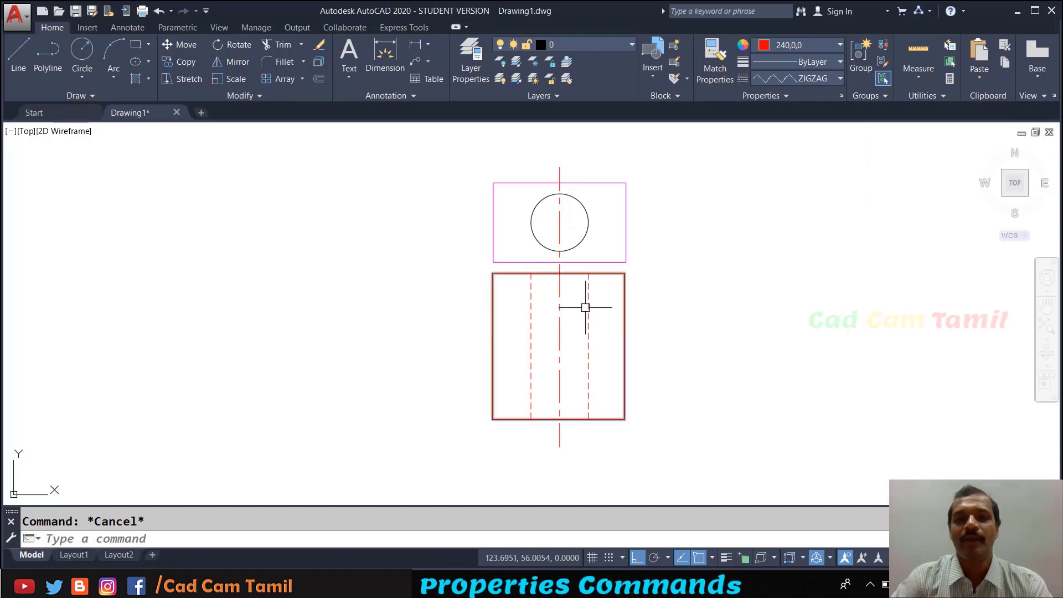
Examine the centre line and the hidden lines up close and zoom back to the drawing's extents.
{"action": "scroll", "coordinate": [541, 375], "scroll_direction": "up", "scroll_amount": 4}
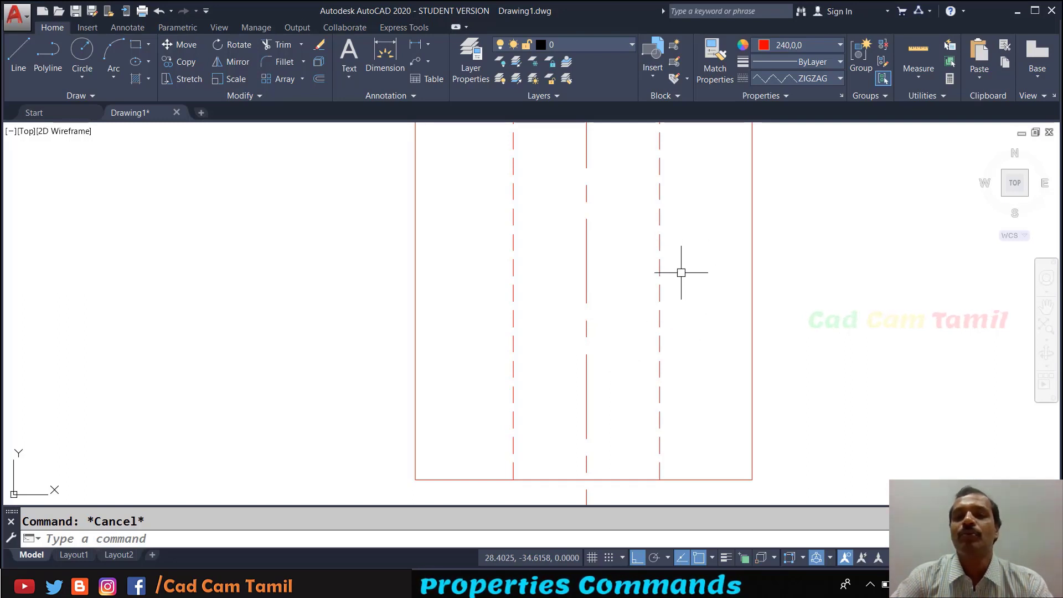
{"action": "scroll", "coordinate": [581, 332], "scroll_direction": "down", "scroll_amount": 4}
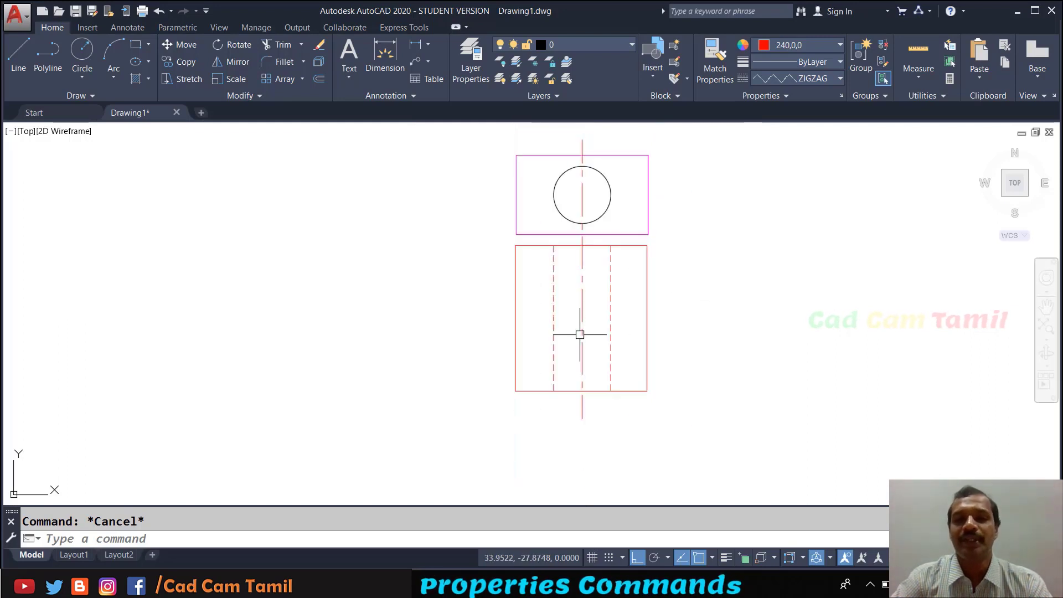
{"action": "type", "text": "z"}
{"action": "key", "text": "Return"}
{"action": "type", "text": "e"}
{"action": "key", "text": "Return"}
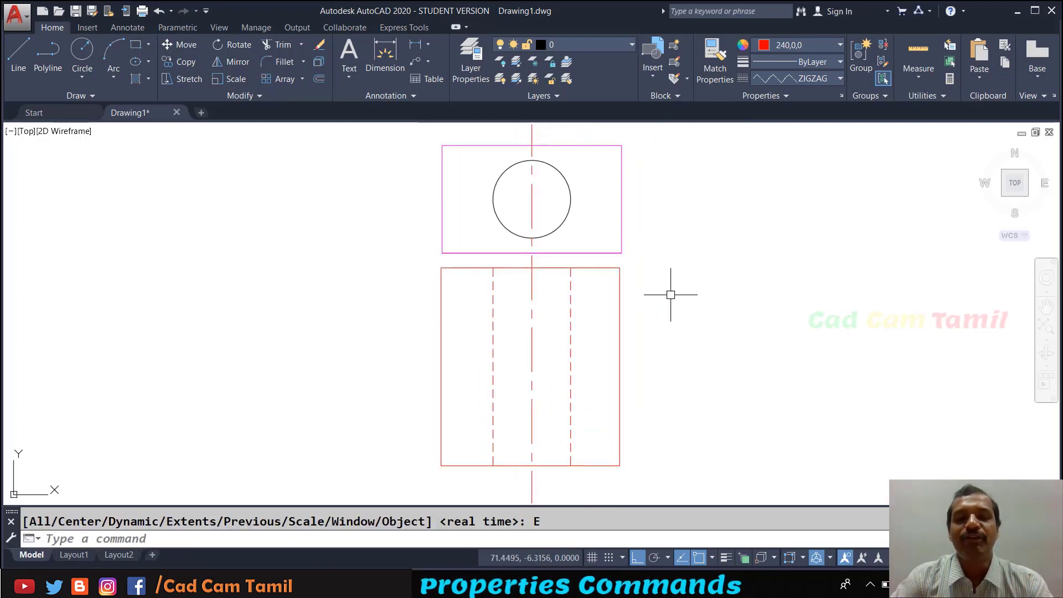
{"action": "left_click", "coordinate": [837, 79]}
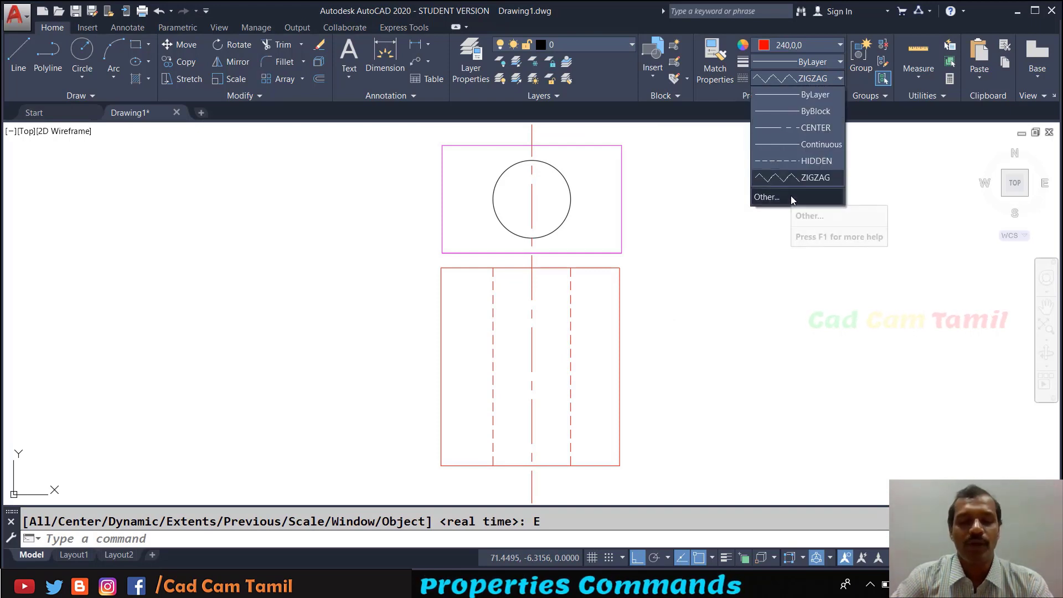
{"action": "key", "text": "Escape"}
{"action": "key", "text": "Escape"}
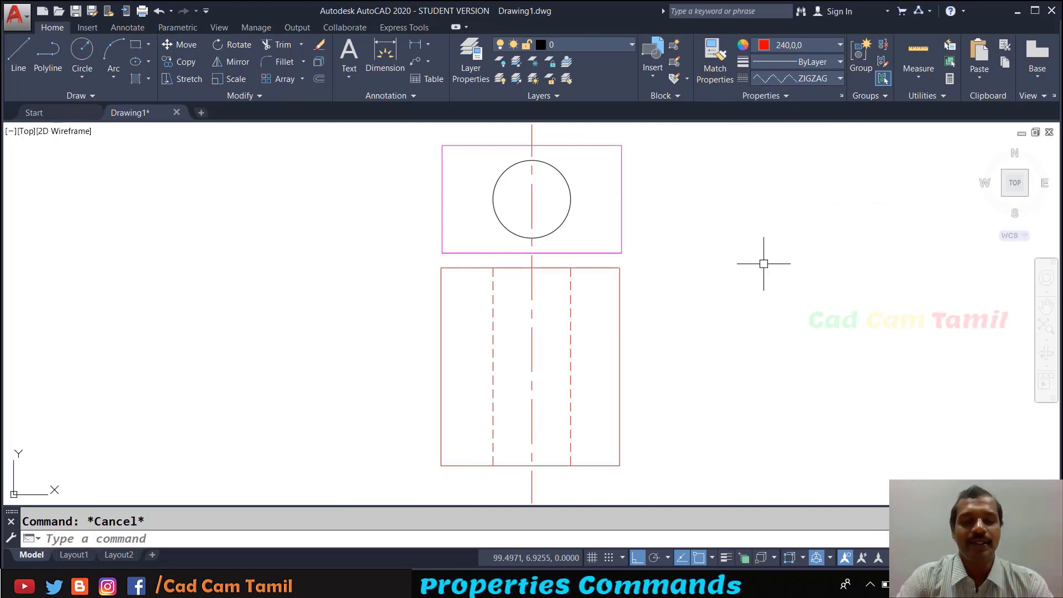
Review the HIDDEN linetype's details and the global scale factor in the Linetype Manager, and close it.
{"action": "type", "text": "LTYPE"}
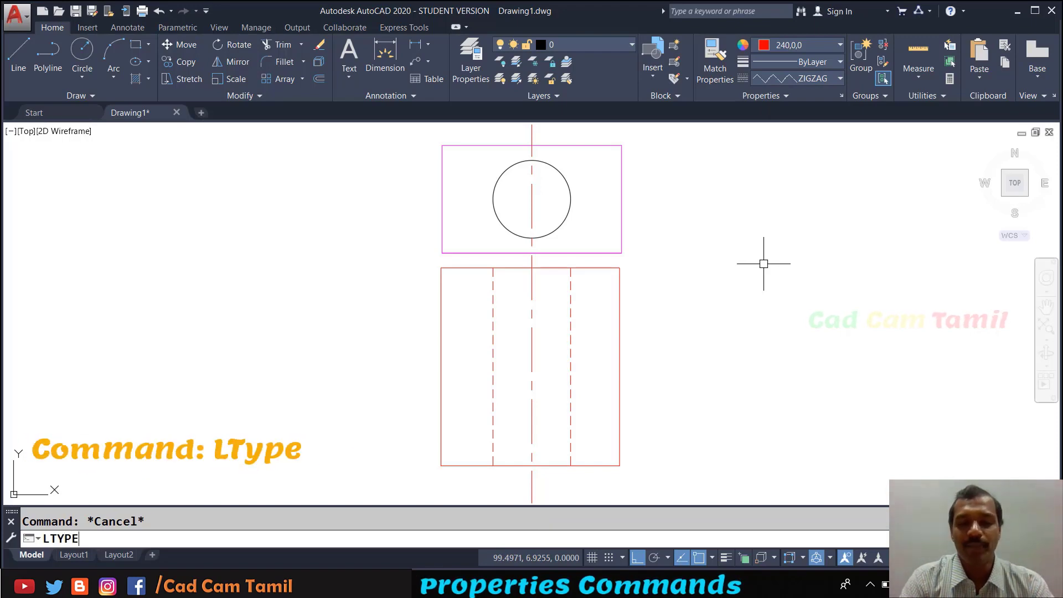
{"action": "key", "text": "Return"}
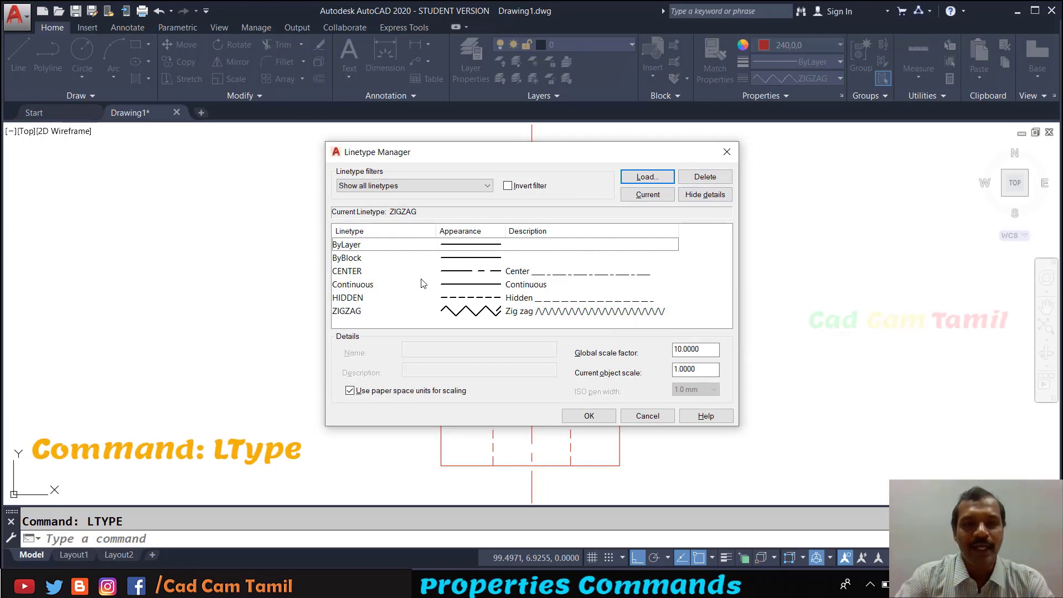
{"action": "left_click", "coordinate": [339, 299]}
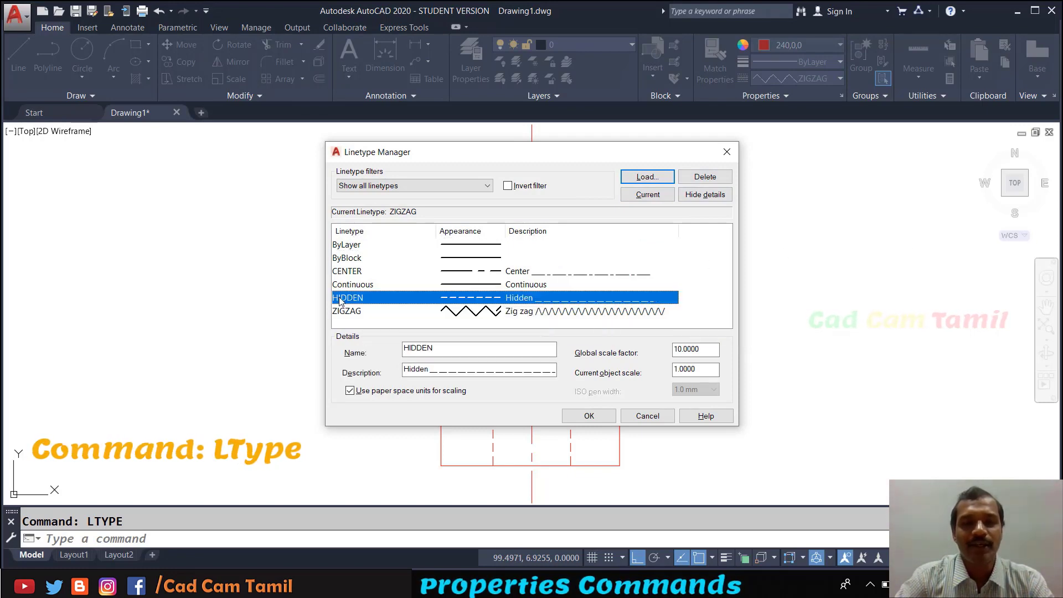
{"action": "left_click", "coordinate": [705, 351]}
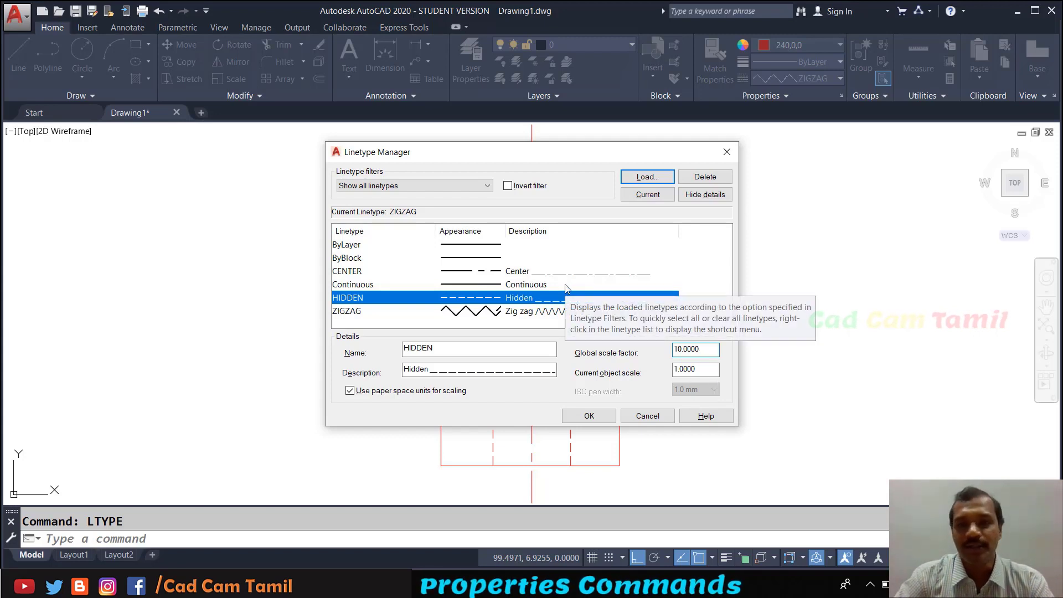
{"action": "left_click", "coordinate": [589, 415]}
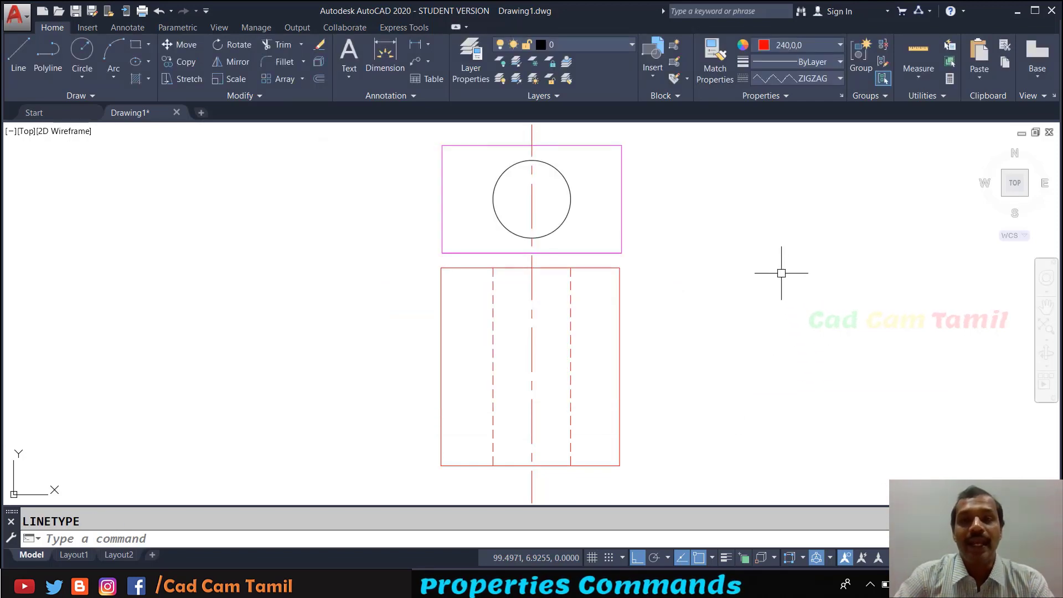
Set the current linetype for new objects to ByLayer.
{"action": "left_click", "coordinate": [815, 78]}
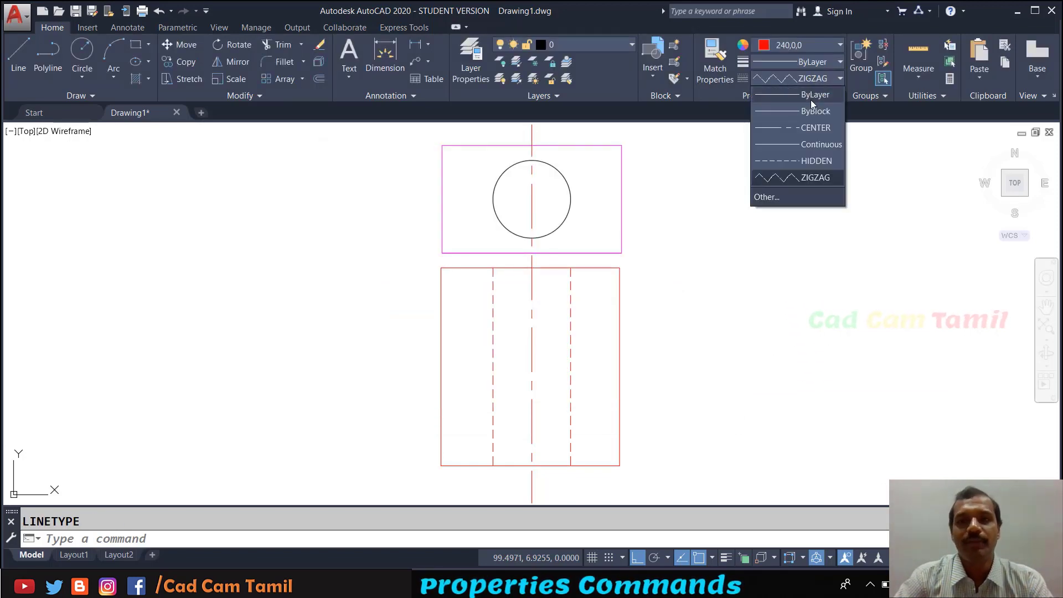
{"action": "left_click", "coordinate": [810, 100]}
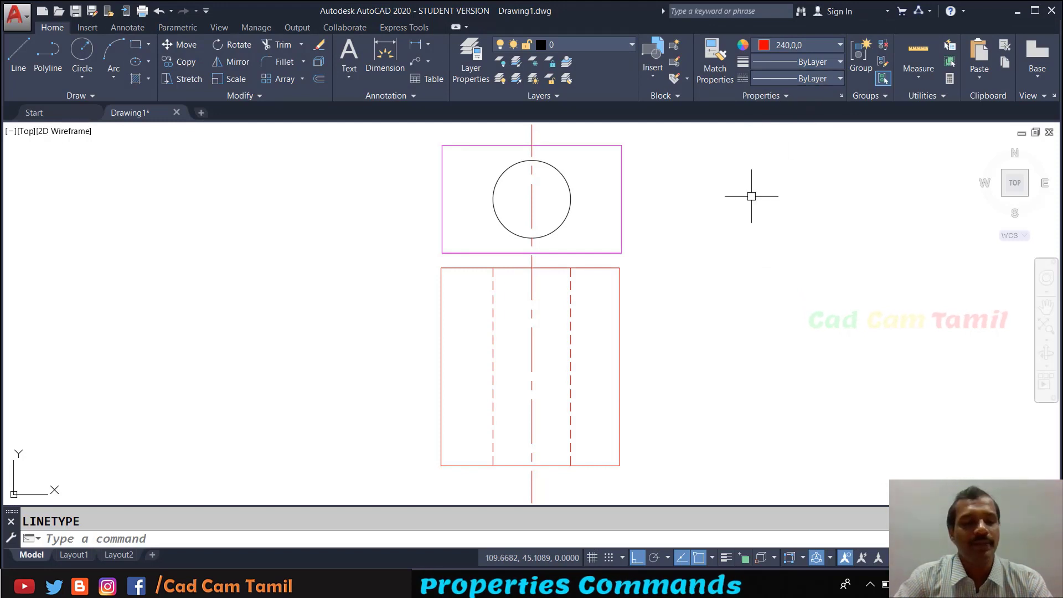
{"action": "key", "text": "Escape"}
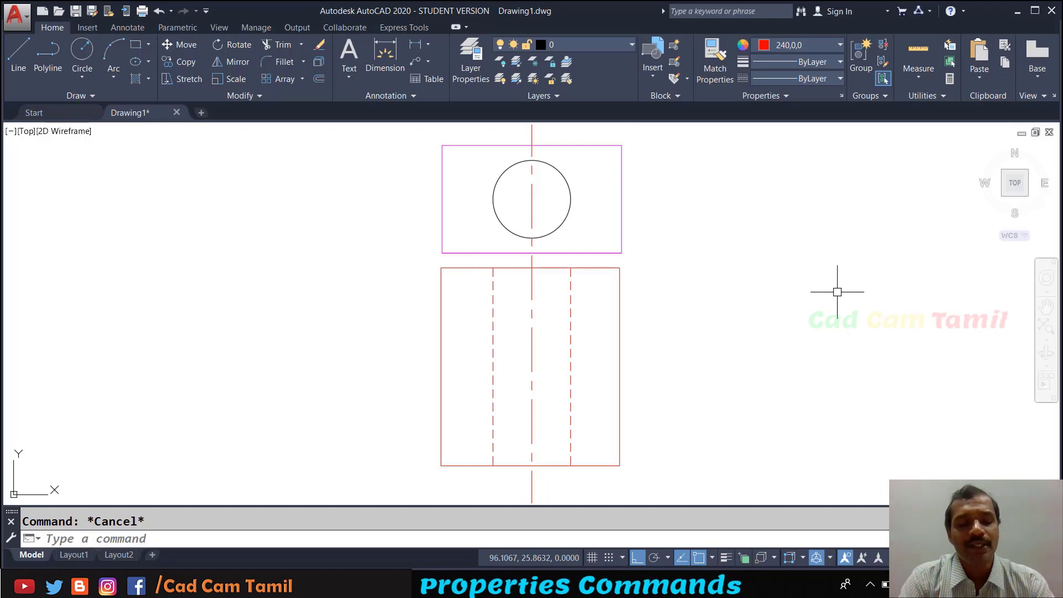
Set the current lineweight to 0.50 mm with LWEIGHT and the current linetype to ZIGZAG.
{"action": "type", "text": "LW"}
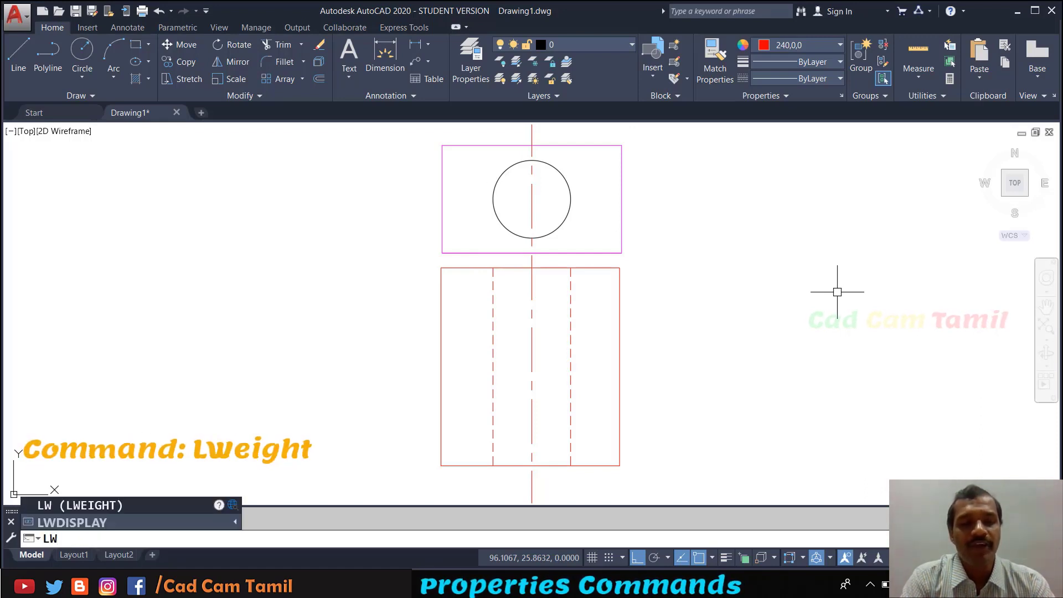
{"action": "type", "text": "EIG"}
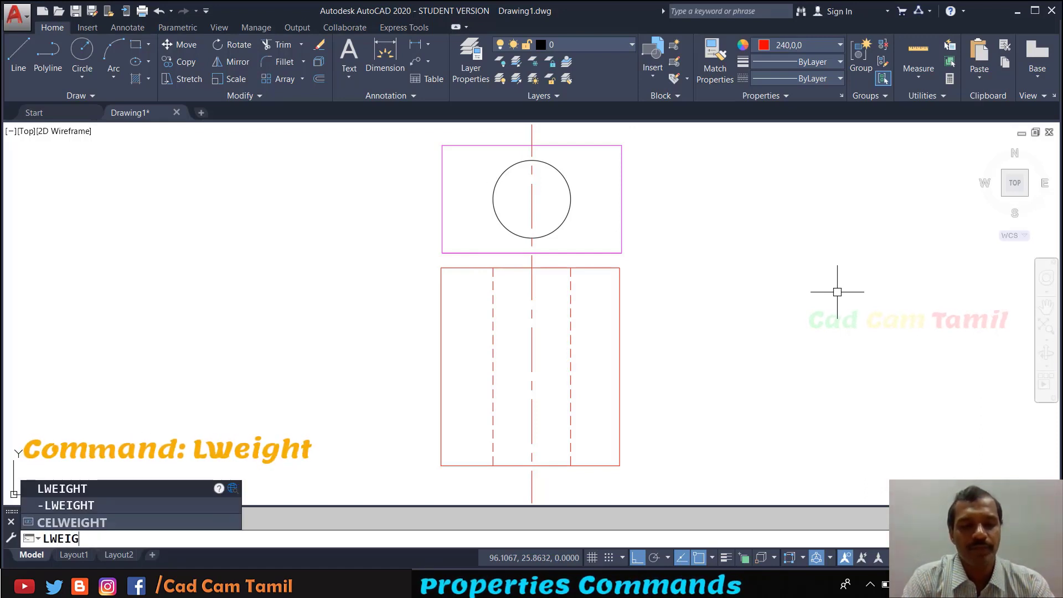
{"action": "type", "text": "HT"}
{"action": "key", "text": "Return"}
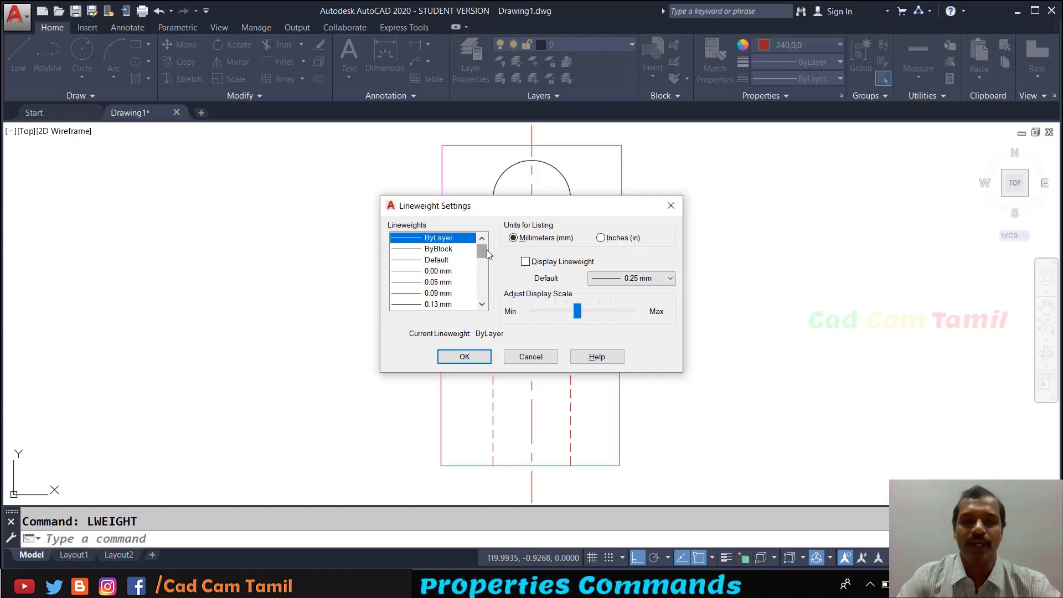
{"action": "left_click_drag", "start_coordinate": [480, 254], "coordinate": [481, 280]}
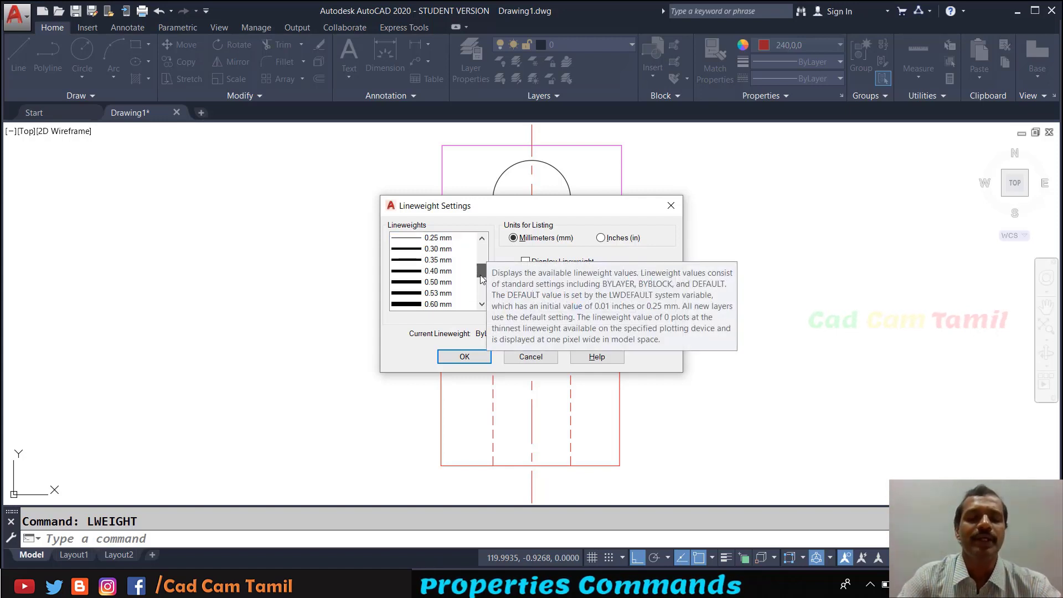
{"action": "left_click", "coordinate": [440, 284]}
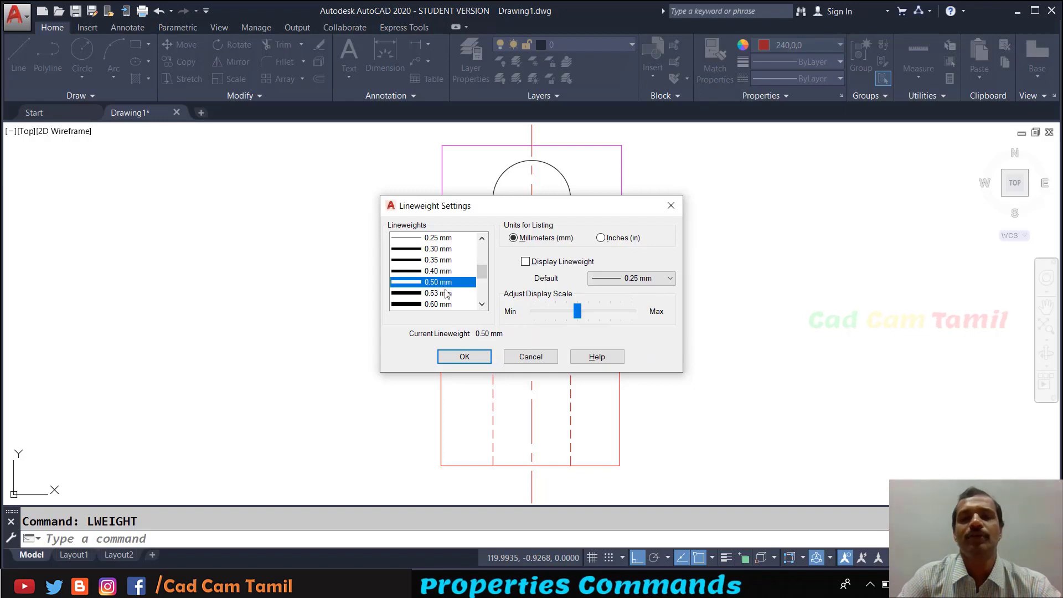
{"action": "left_click", "coordinate": [465, 354]}
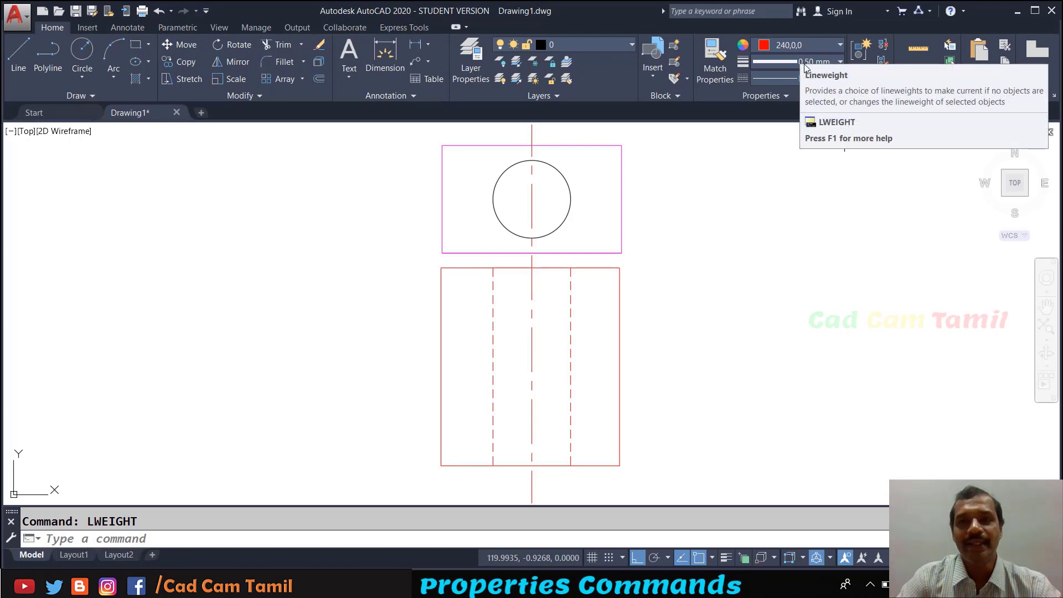
{"action": "left_click", "coordinate": [833, 81]}
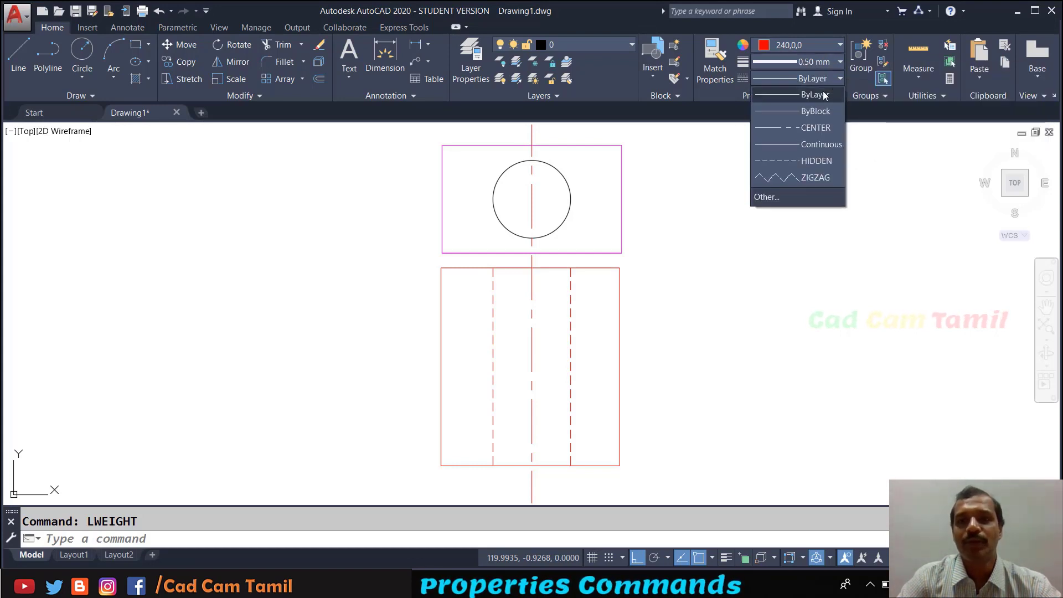
{"action": "left_click", "coordinate": [795, 177]}
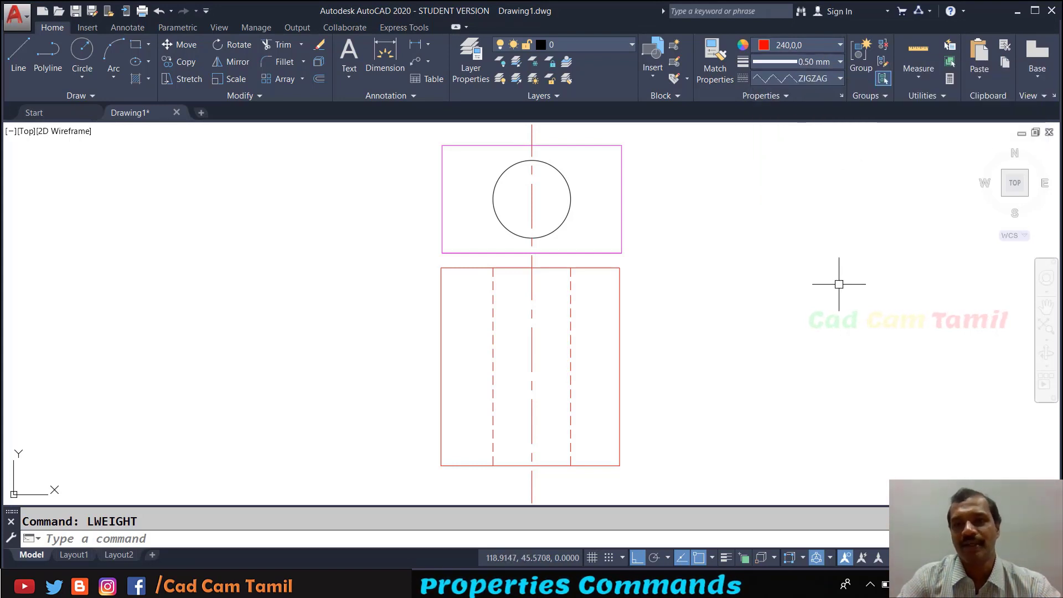
Draw a ZIGZAG circle with a radius of about 21.4 units right of the two views and turn on lineweight display.
{"action": "type", "text": "C"}
{"action": "key", "text": "Return"}
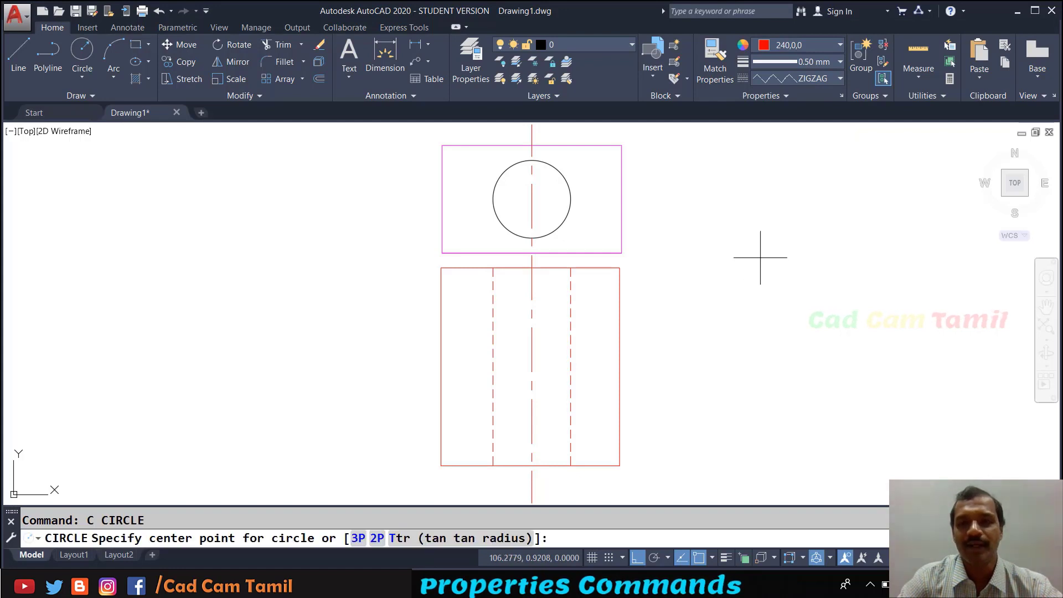
{"action": "left_click", "coordinate": [760, 258]}
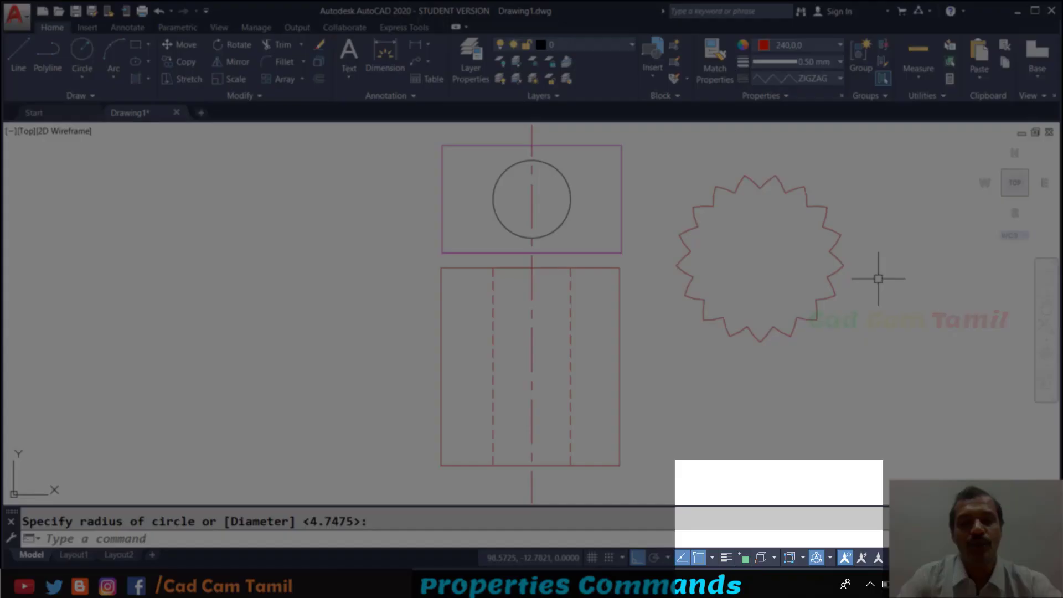
{"action": "left_click", "coordinate": [726, 558]}
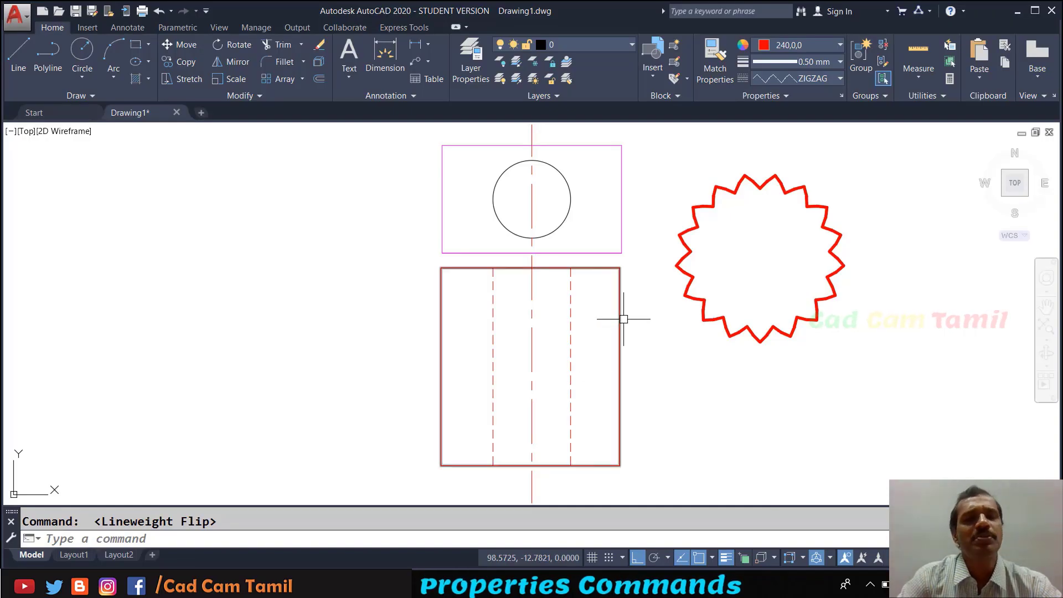
Set the lineweight of all objects in the upper and lower views to 0.50 mm.
{"action": "left_click", "coordinate": [666, 335]}
{"action": "left_click", "coordinate": [387, 173]}
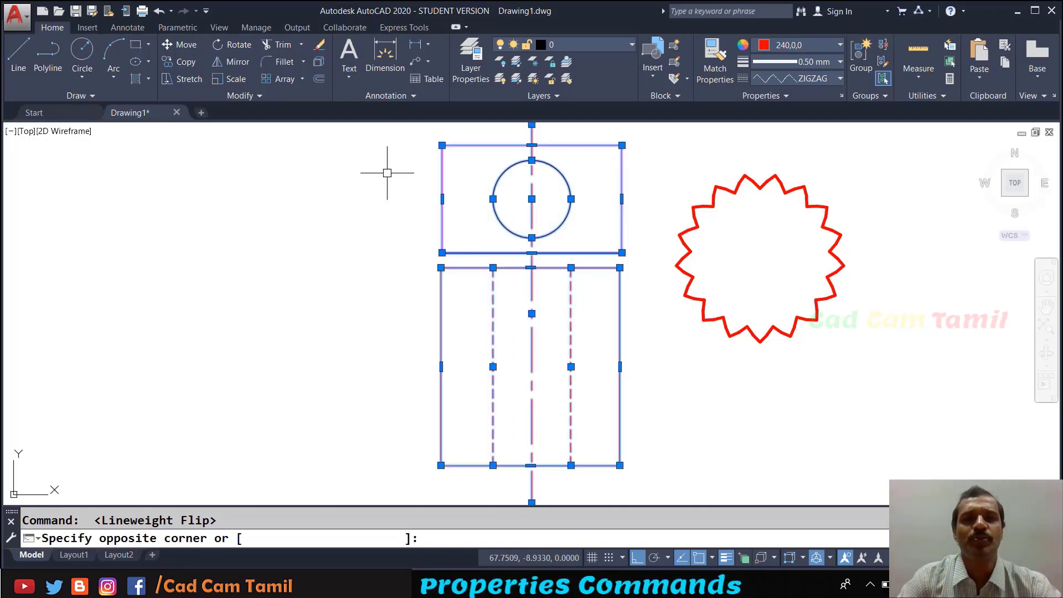
{"action": "left_click", "coordinate": [817, 63]}
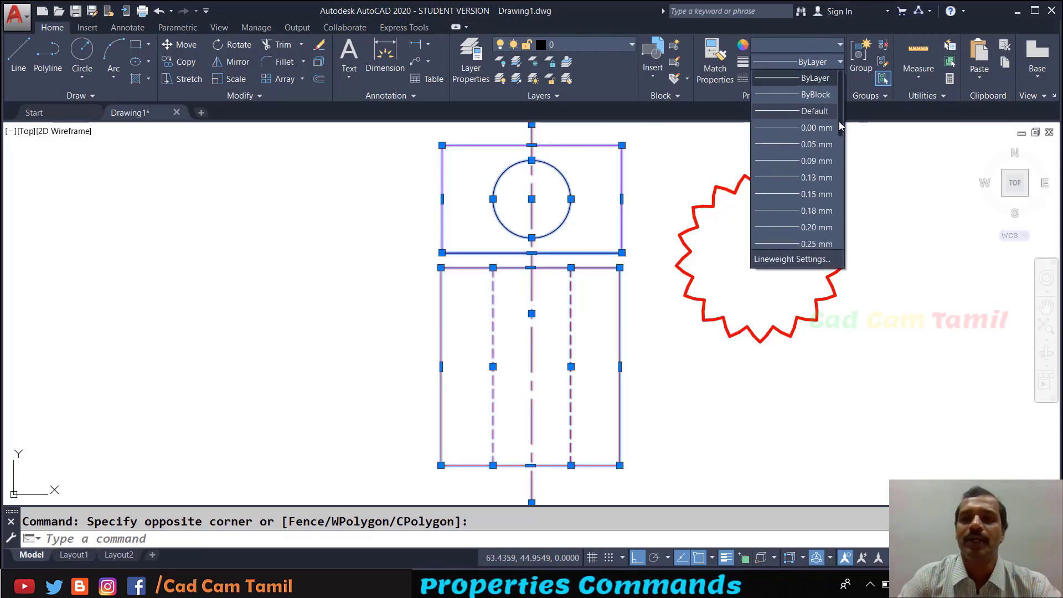
{"action": "left_click_drag", "start_coordinate": [838, 121], "coordinate": [843, 195]}
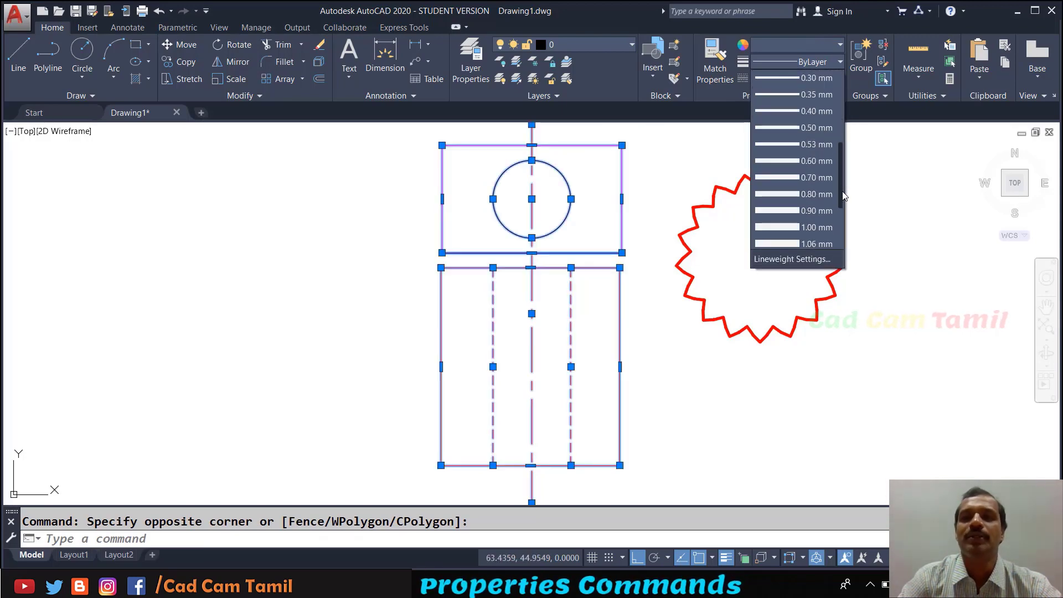
{"action": "left_click", "coordinate": [809, 128]}
{"action": "key", "text": "Escape"}
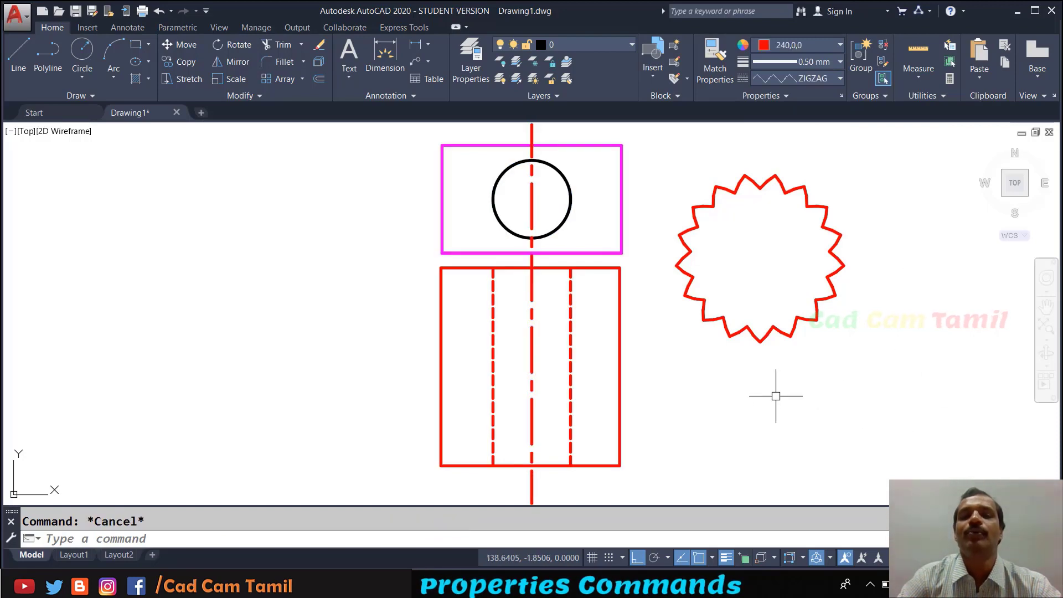
Set the lineweight of the centre line and the two hidden lines to 0.13 mm.
{"action": "left_click", "coordinate": [577, 353]}
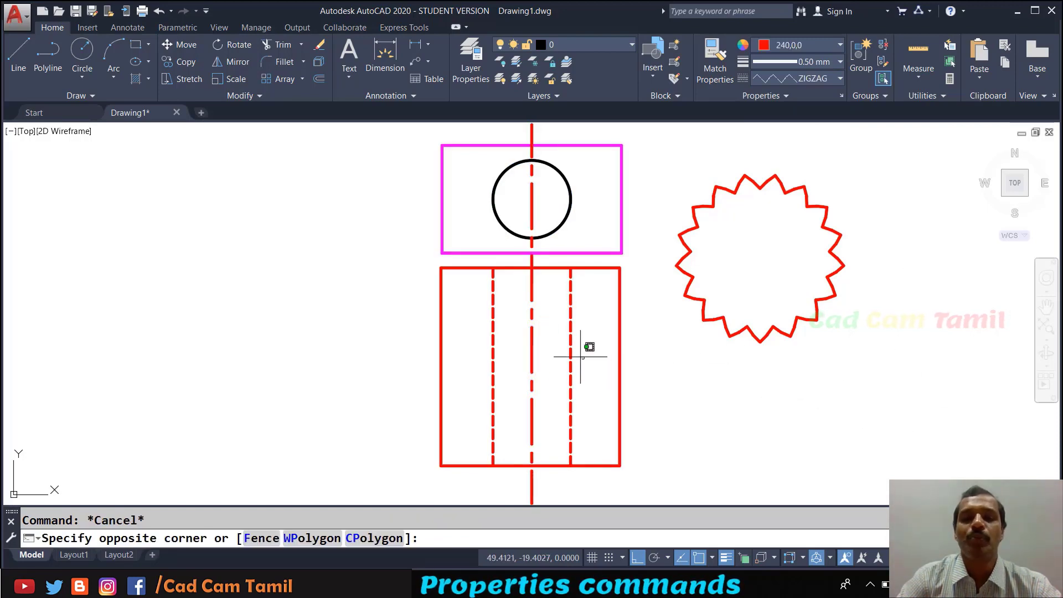
{"action": "left_click", "coordinate": [481, 324]}
{"action": "left_click", "coordinate": [800, 63]}
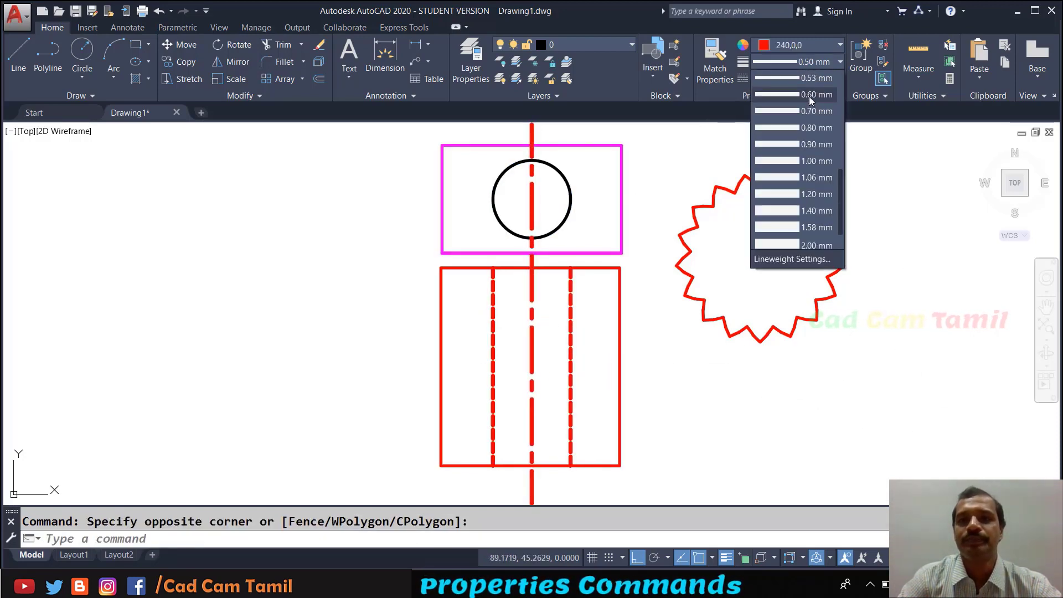
{"action": "left_click", "coordinate": [786, 79]}
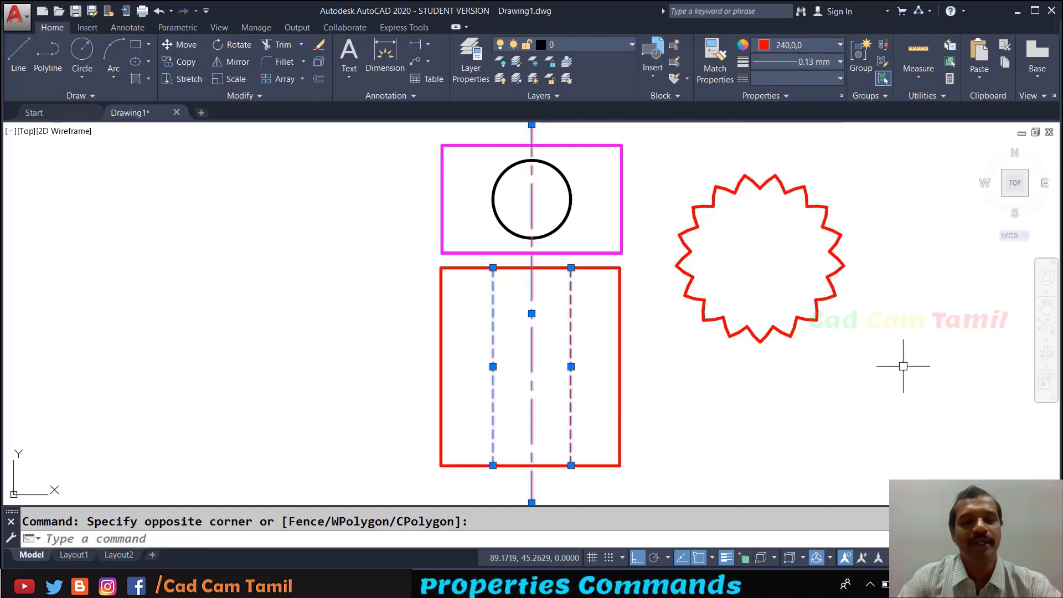
{"action": "key", "text": "Escape"}
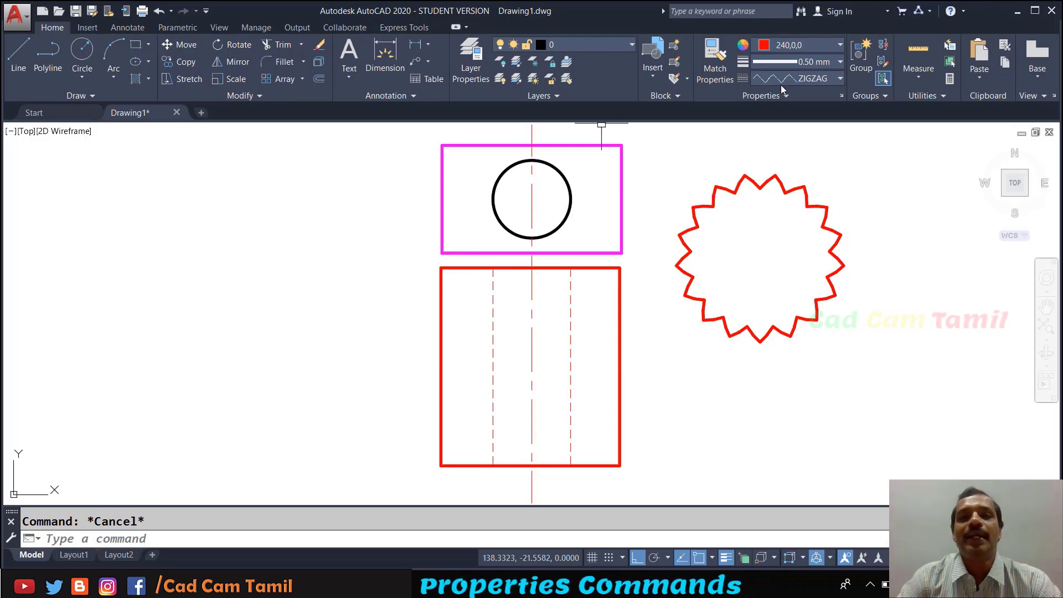
Draw a rectangle with the ZIGZAG linetype in the empty space left of the two views.
{"action": "type", "text": "REC"}
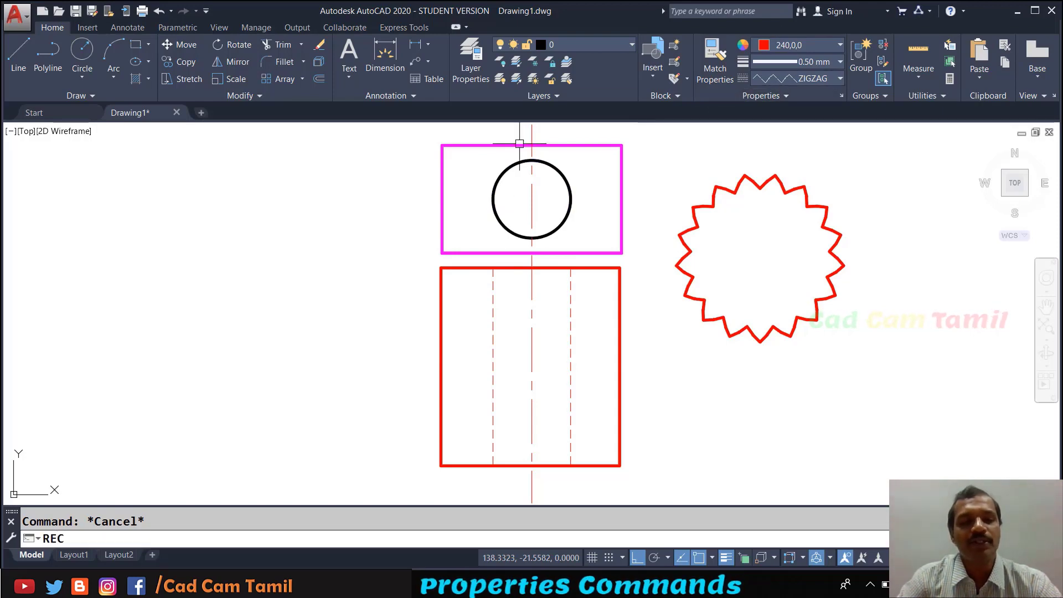
{"action": "key", "text": "Return"}
{"action": "left_click", "coordinate": [211, 224]}
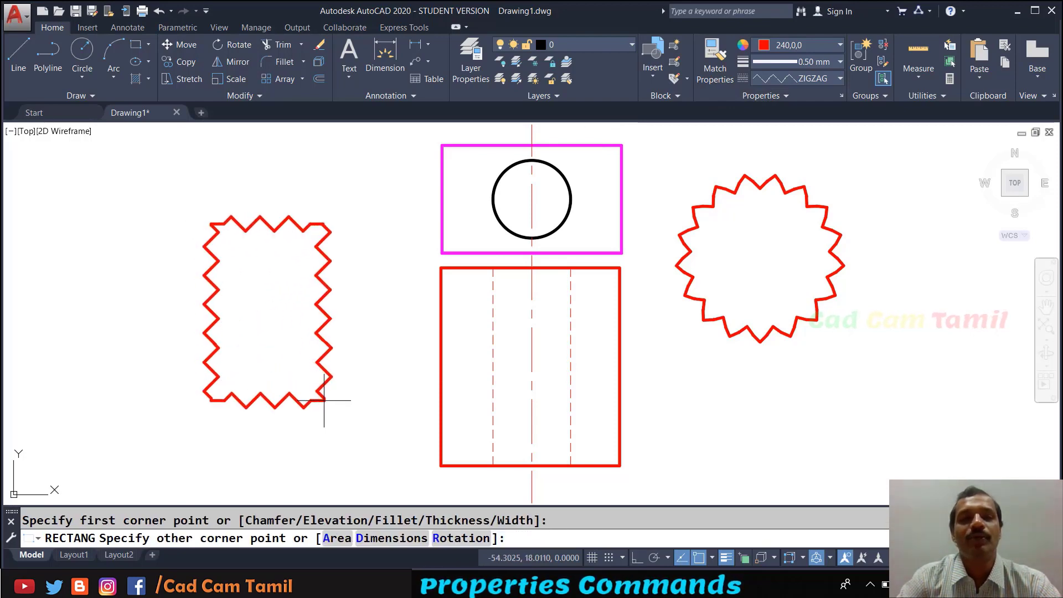
{"action": "left_click", "coordinate": [365, 435]}
{"action": "left_click", "coordinate": [364, 416]}
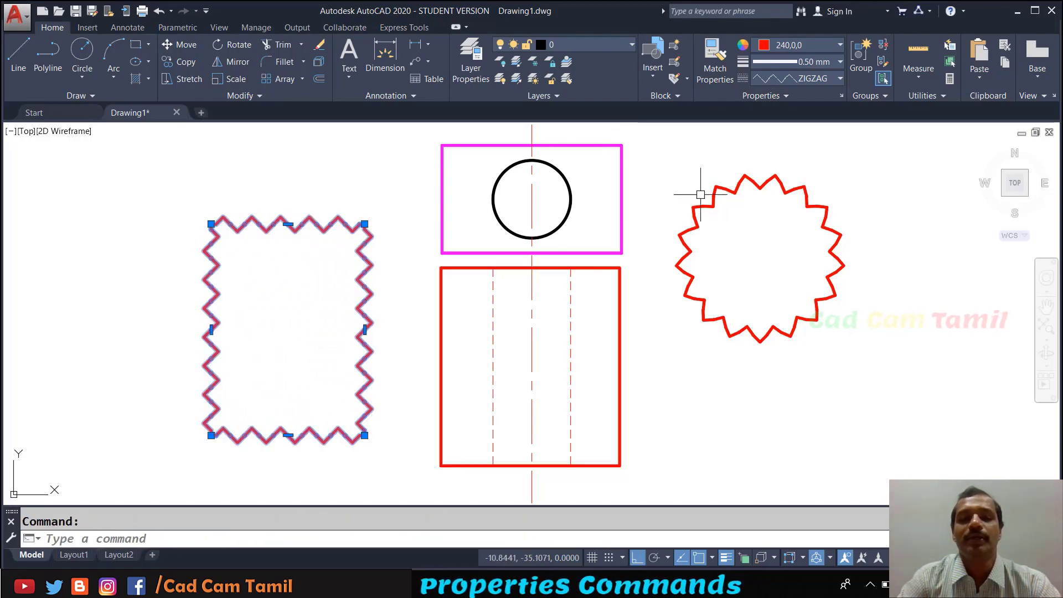
{"action": "key", "text": "Escape"}
Set the current linetype to ByLayer and draw a narrow rectangle about 12 by 58 units left of the zigzag rectangle.
{"action": "left_click", "coordinate": [815, 79]}
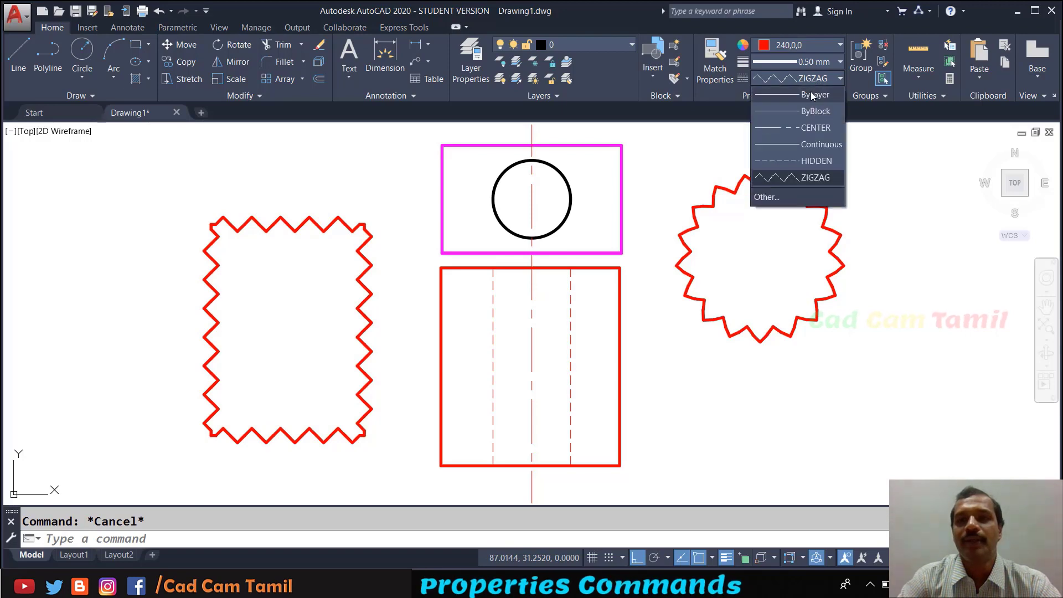
{"action": "left_click", "coordinate": [809, 96]}
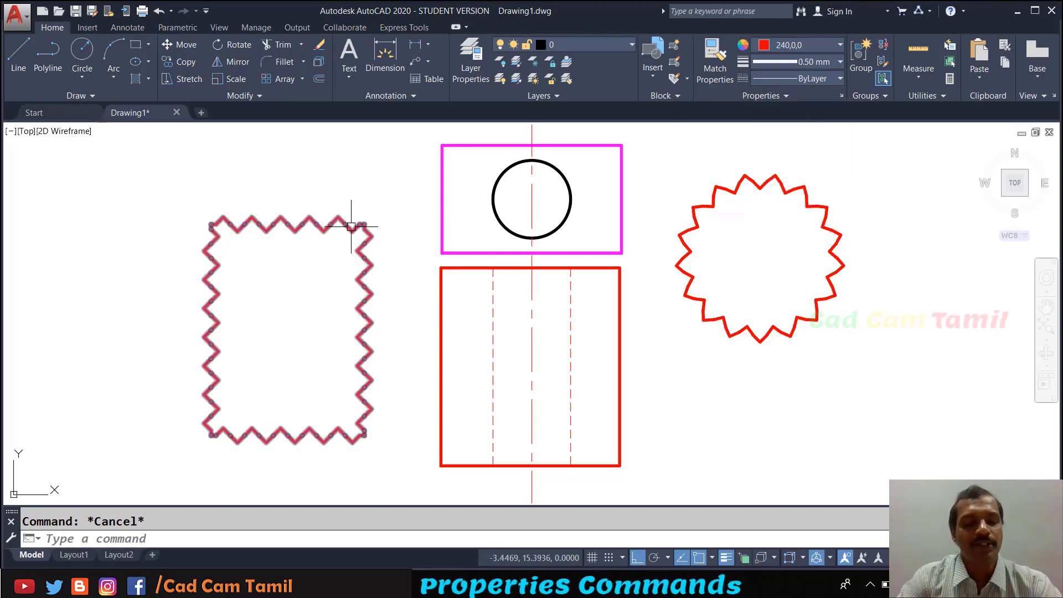
{"action": "type", "text": "REC"}
{"action": "key", "text": "Return"}
{"action": "left_click", "coordinate": [121, 231]}
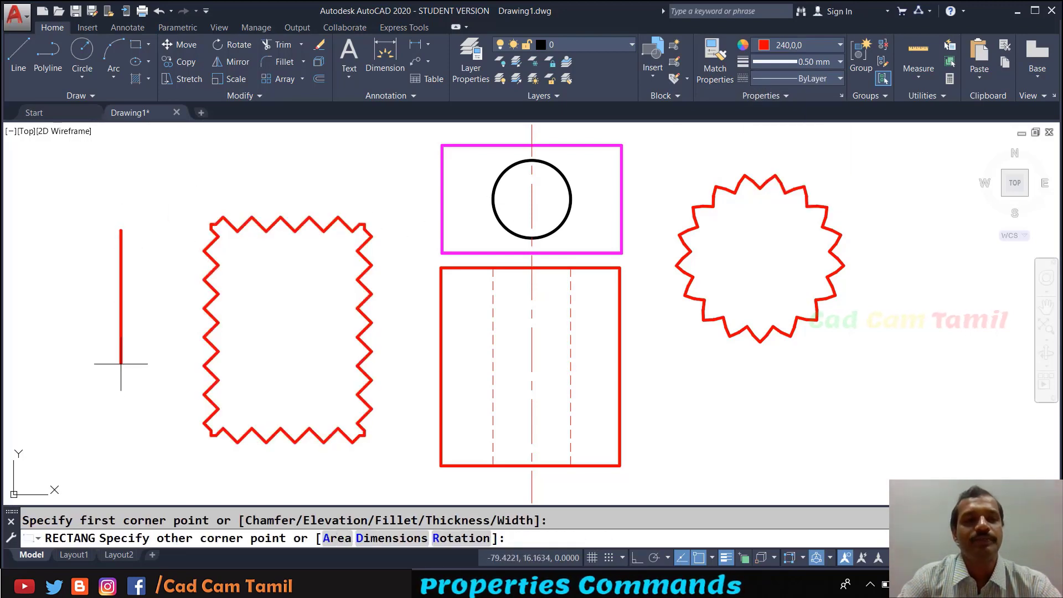
{"action": "left_click", "coordinate": [165, 440]}
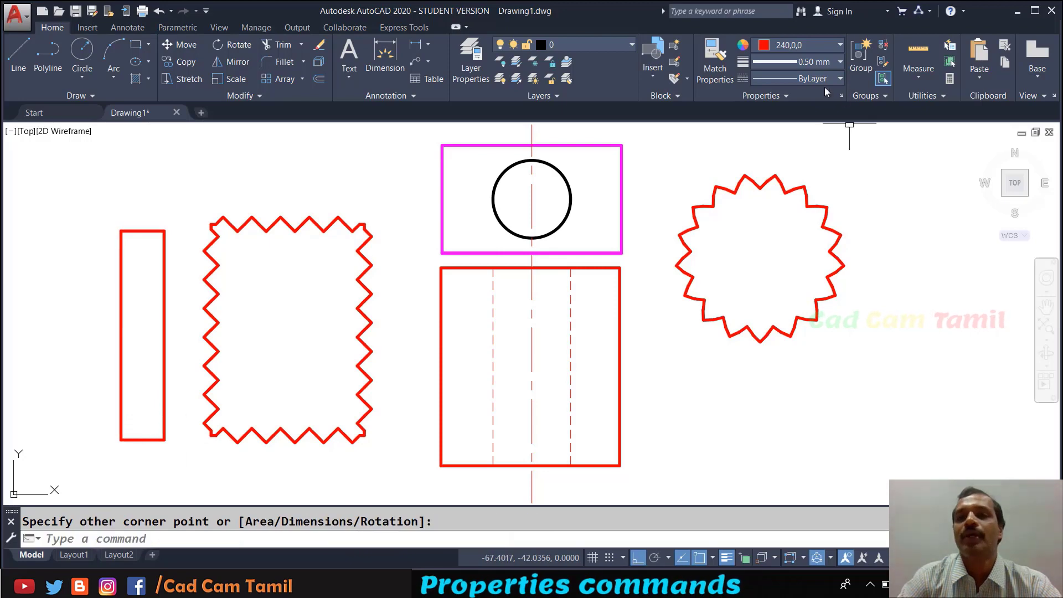
Set the current color to 248,246,176 and draw a circle of about 9.7 units radius at the centre of the zigzag circle.
{"action": "left_click", "coordinate": [806, 46]}
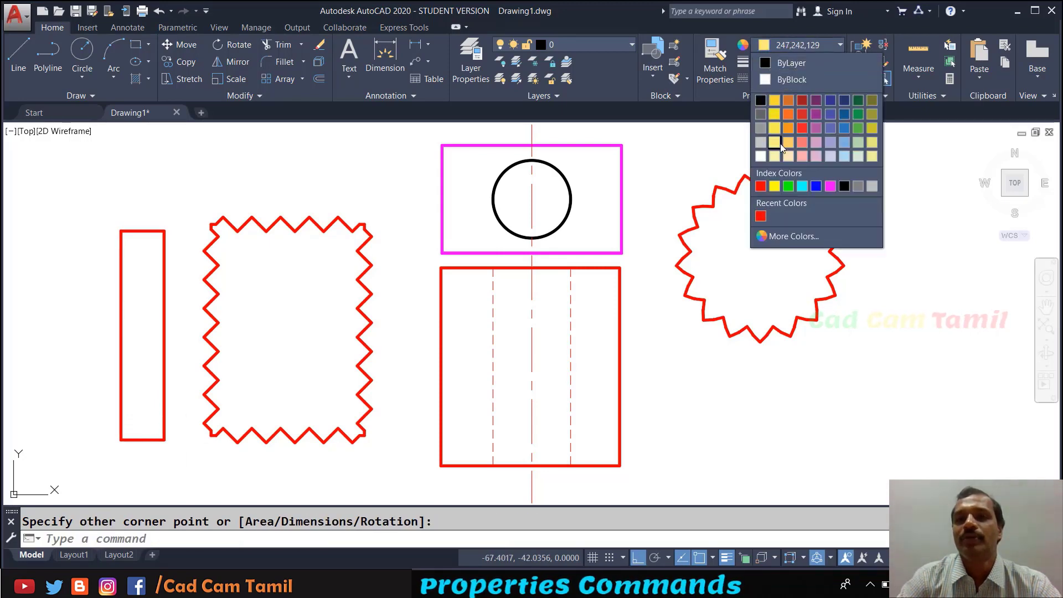
{"action": "key", "text": "Escape"}
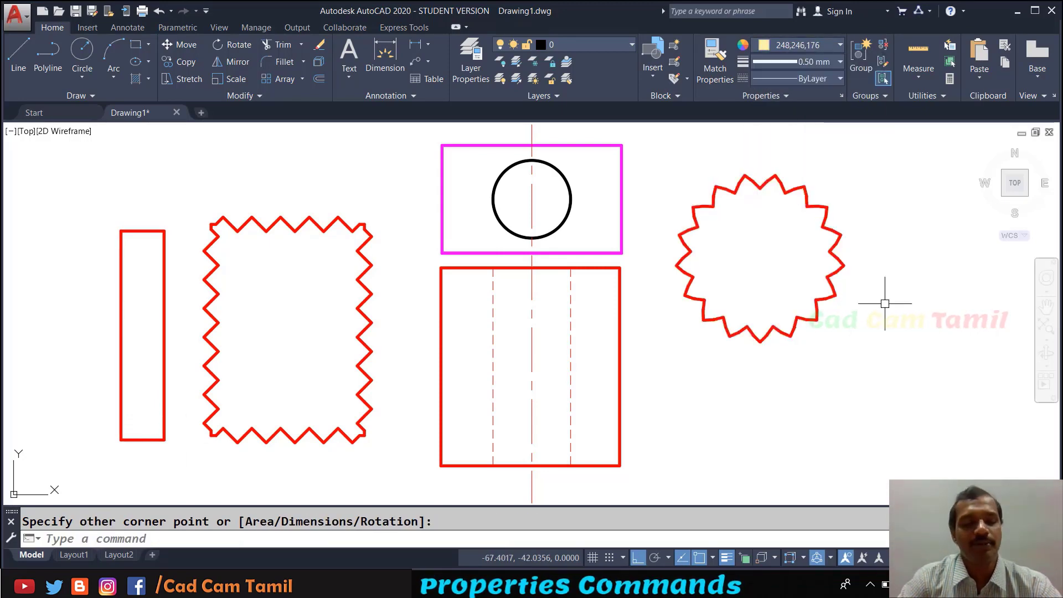
{"action": "type", "text": "c"}
{"action": "key", "text": "Return"}
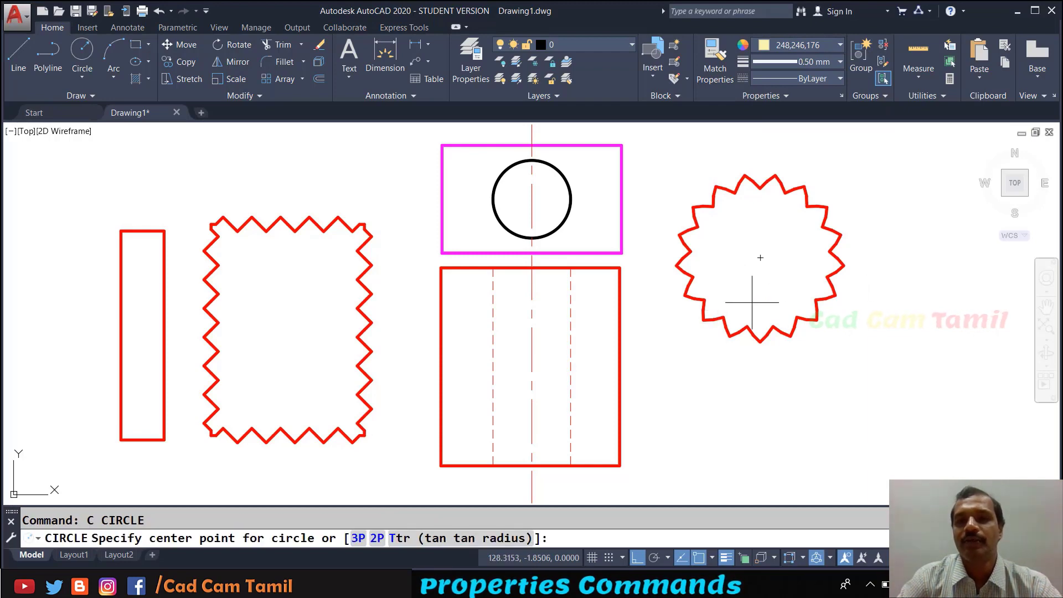
{"action": "left_click", "coordinate": [760, 257]}
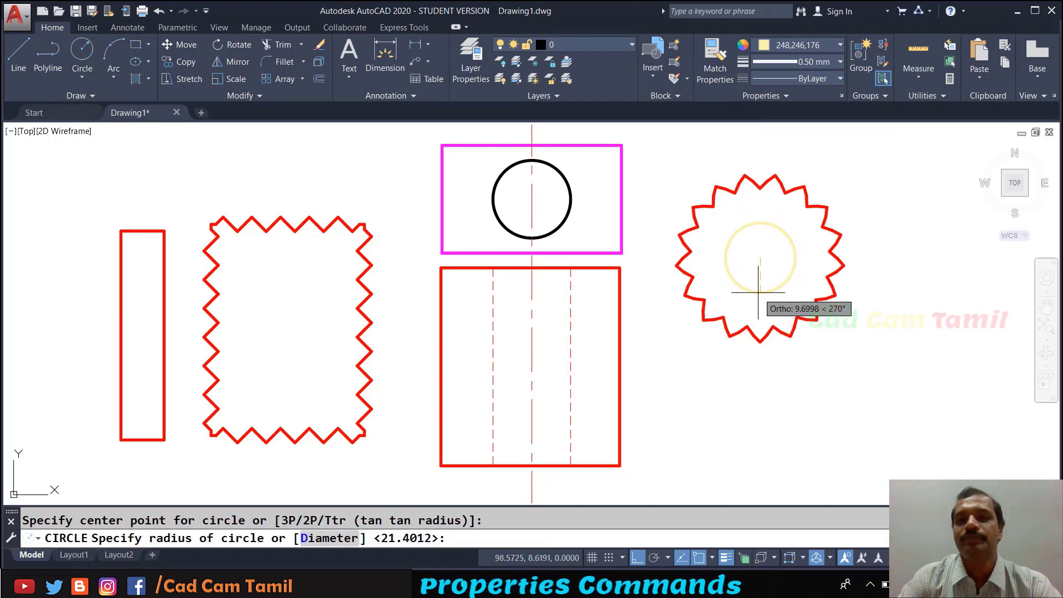
{"action": "left_click", "coordinate": [755, 292]}
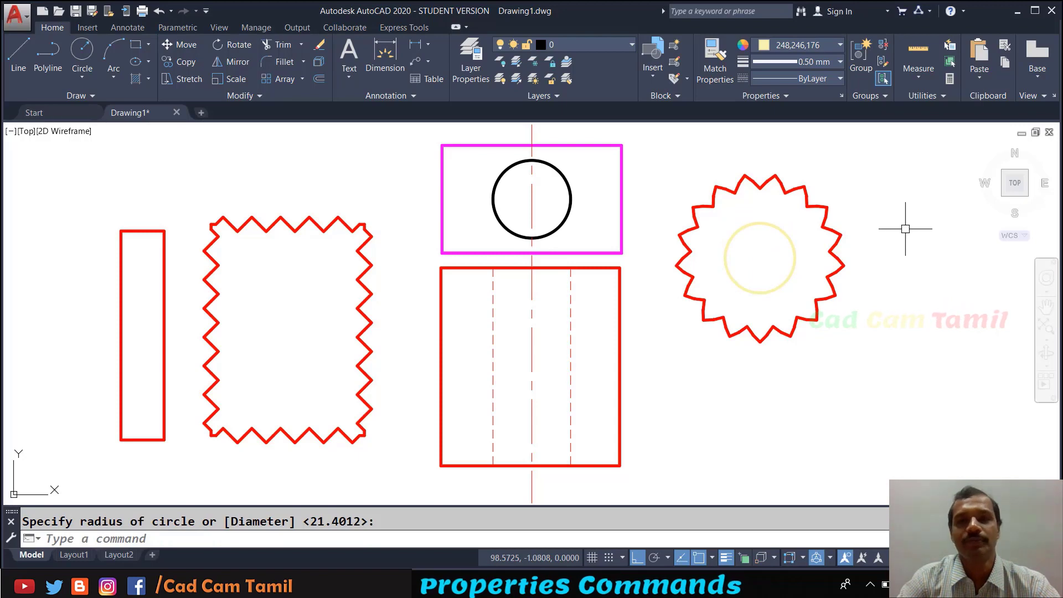
{"action": "key", "text": "Escape"}
Change the color of the small circle inside the zigzag circle to Green.
{"action": "left_click", "coordinate": [780, 228]}
{"action": "left_click", "coordinate": [839, 45]}
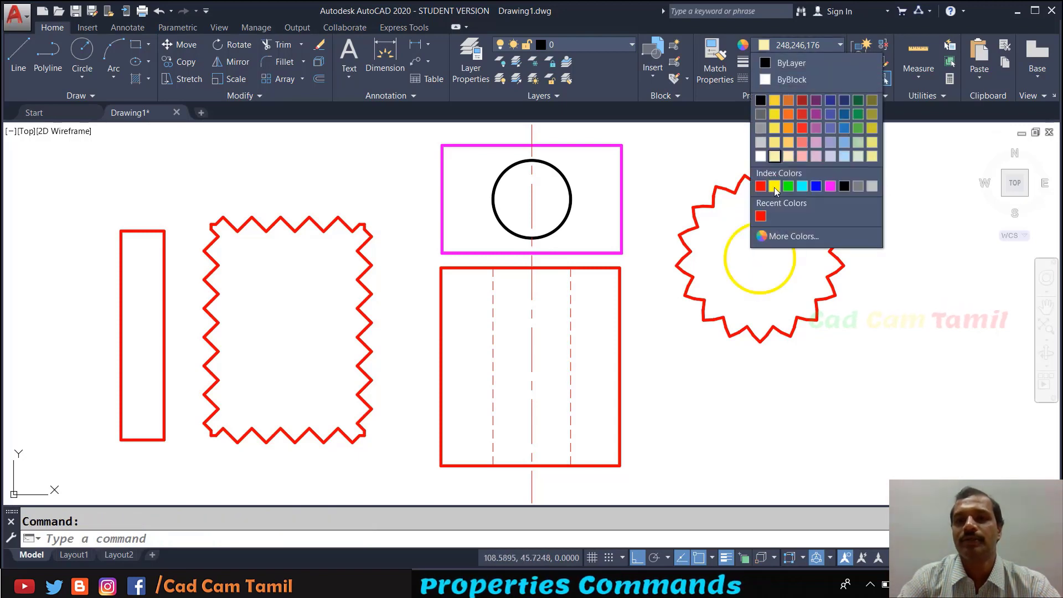
{"action": "left_click", "coordinate": [789, 188]}
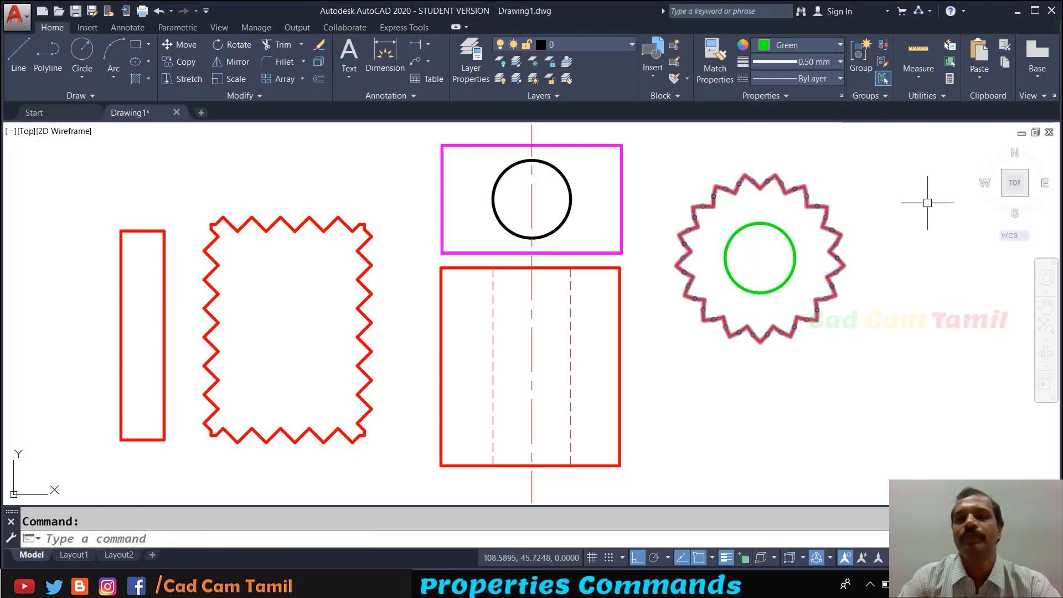
{"action": "key", "text": "Escape"}
Set the current color for new objects to ByLayer.
{"action": "left_click", "coordinate": [811, 47]}
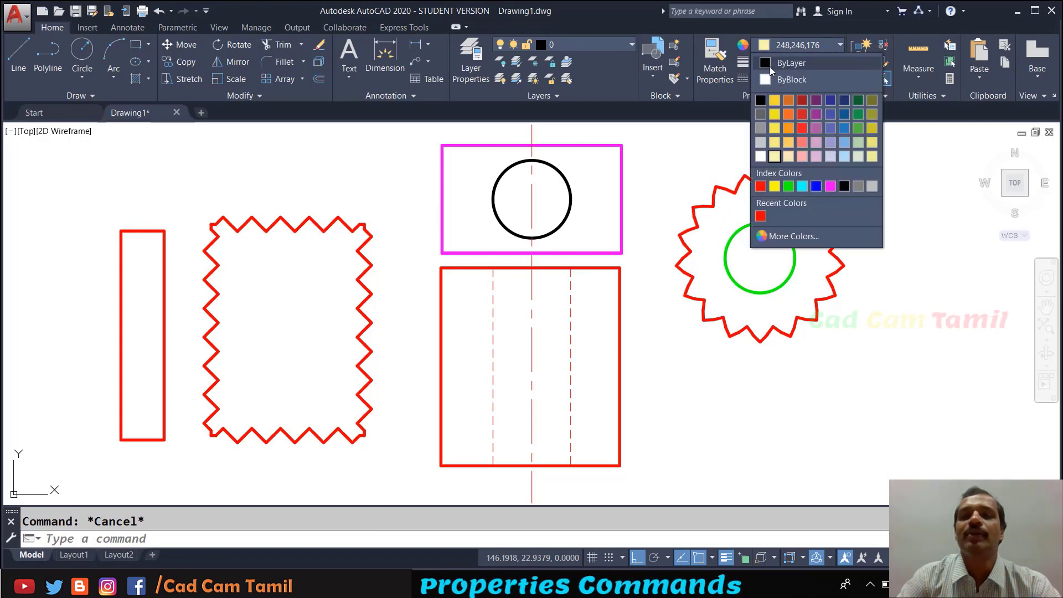
{"action": "left_click", "coordinate": [791, 64]}
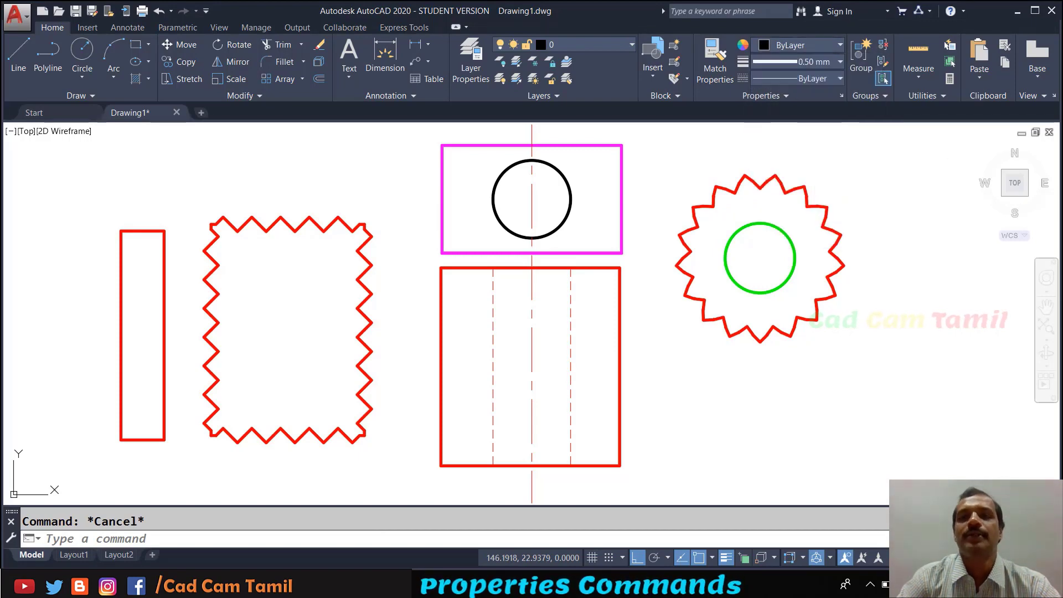
{"action": "left_click", "coordinate": [855, 343]}
{"action": "key", "text": "Escape"}
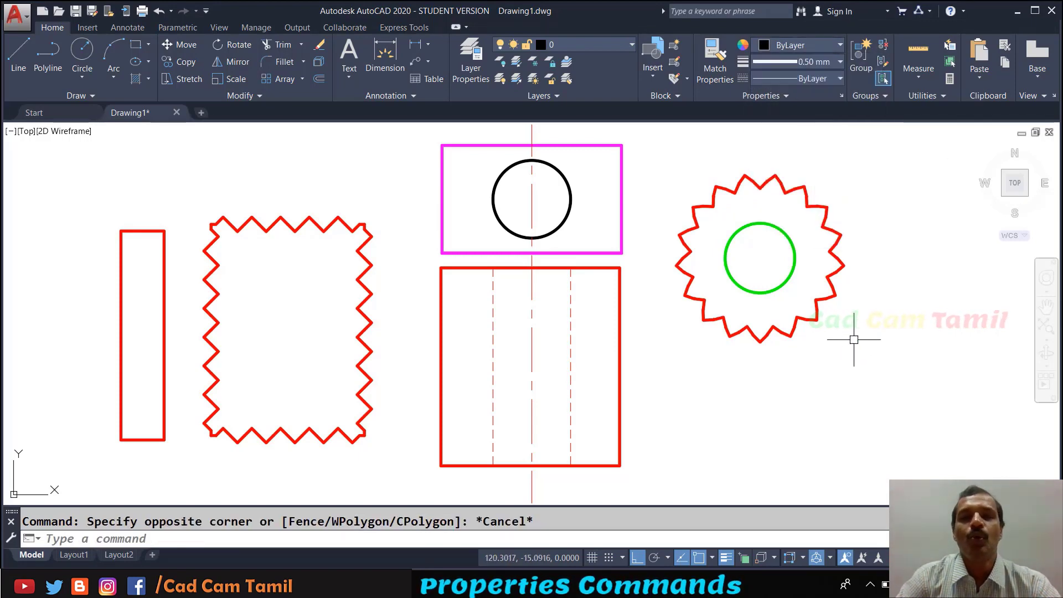
{"action": "left_click", "coordinate": [854, 338]}
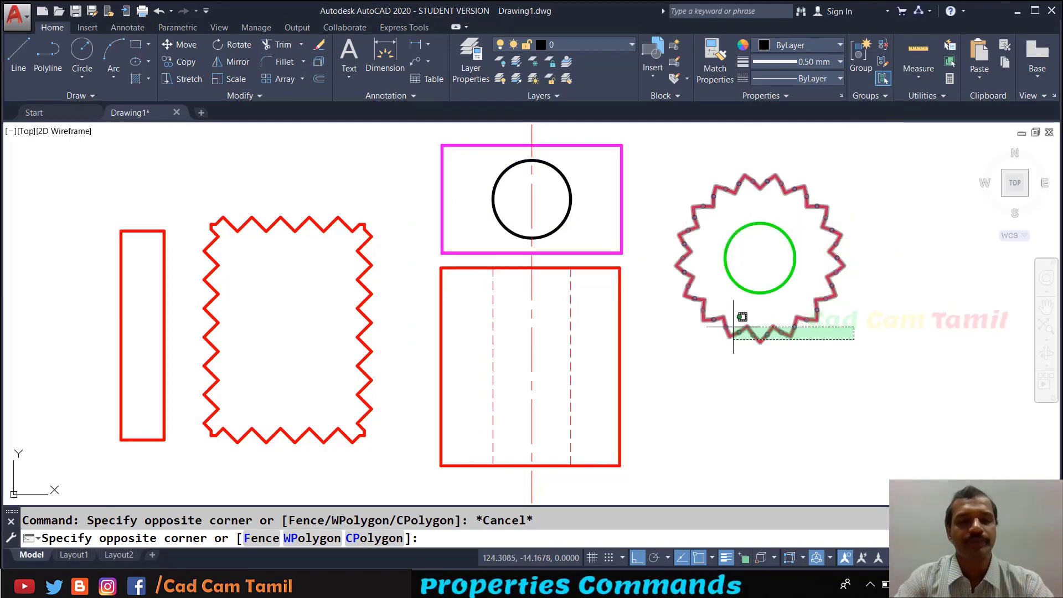
{"action": "key", "text": "Escape"}
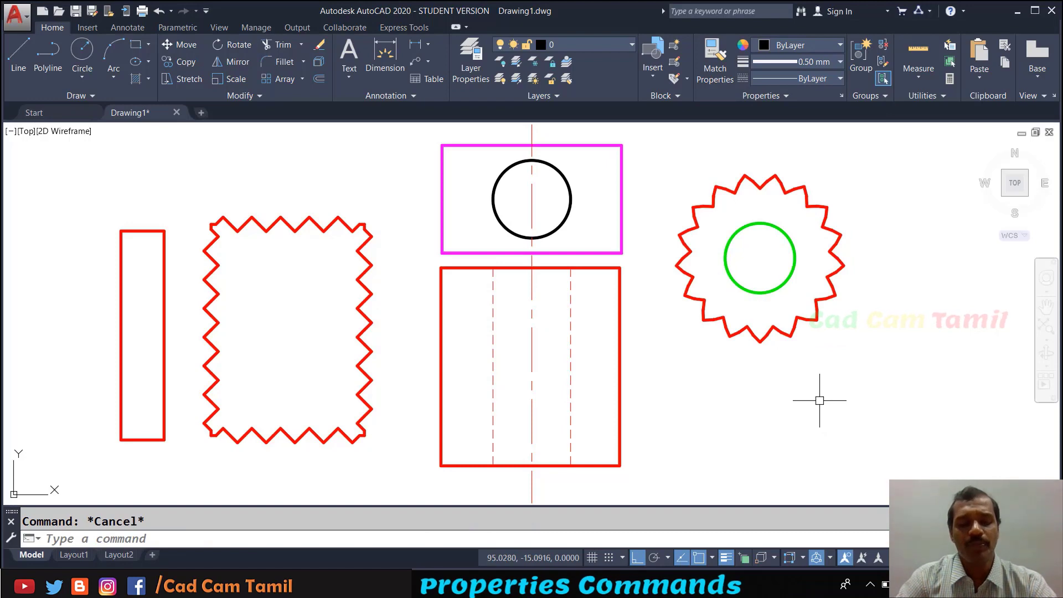
Open the Properties palette with the CH command.
{"action": "type", "text": "CH"}
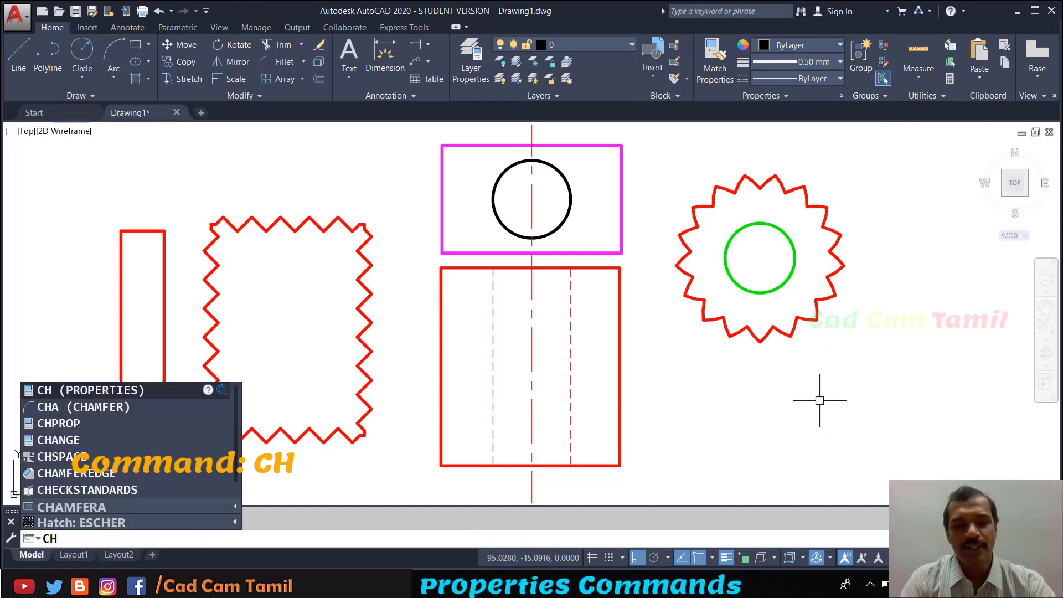
{"action": "key", "text": "Return"}
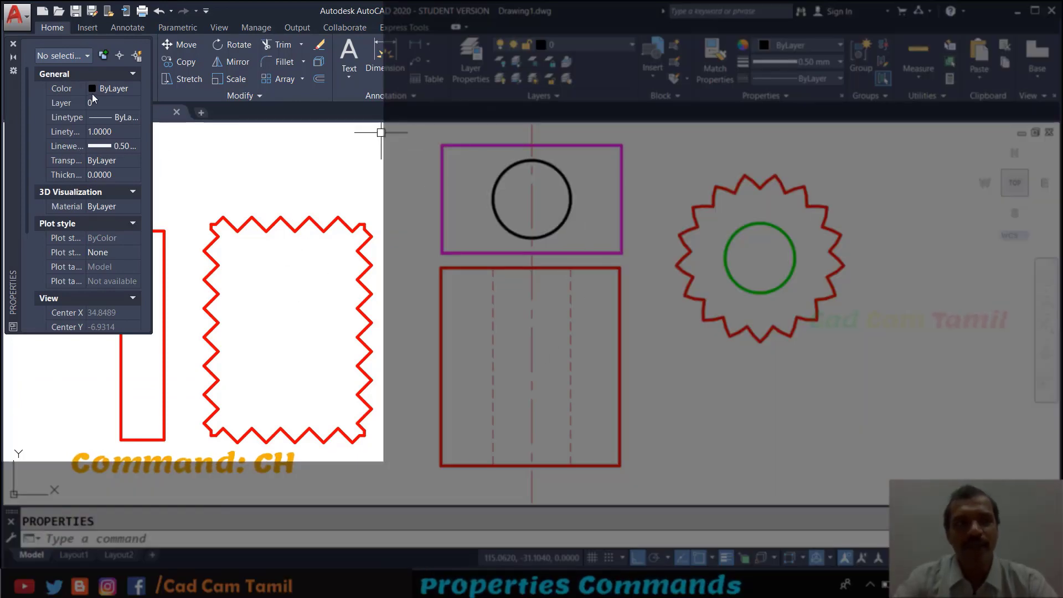
Change the zigzag rectangle's color to Yellow and its linetype to HIDDEN.
{"action": "left_click", "coordinate": [108, 89]}
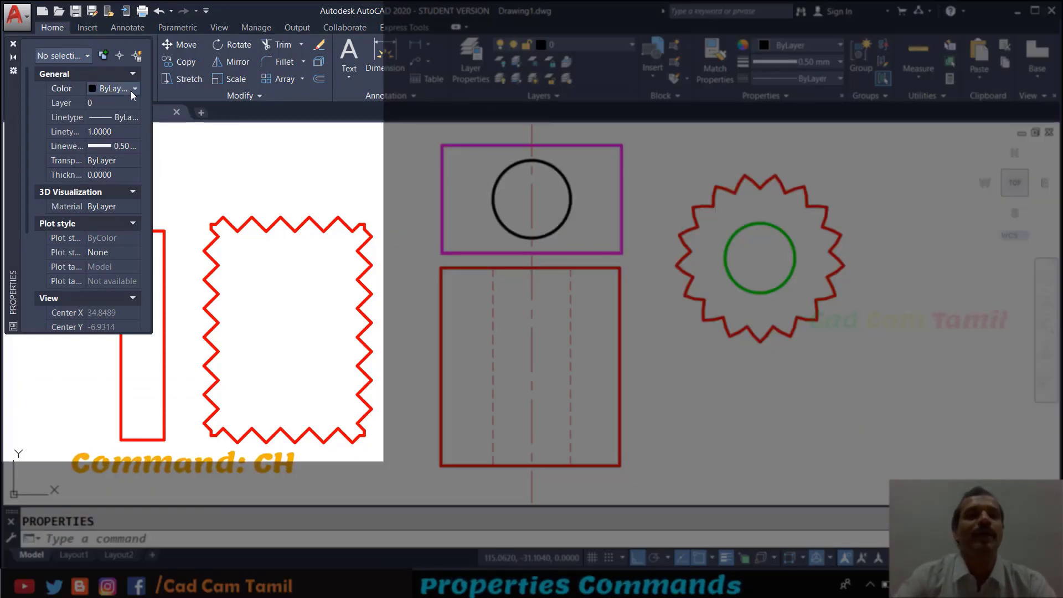
{"action": "left_click", "coordinate": [276, 227]}
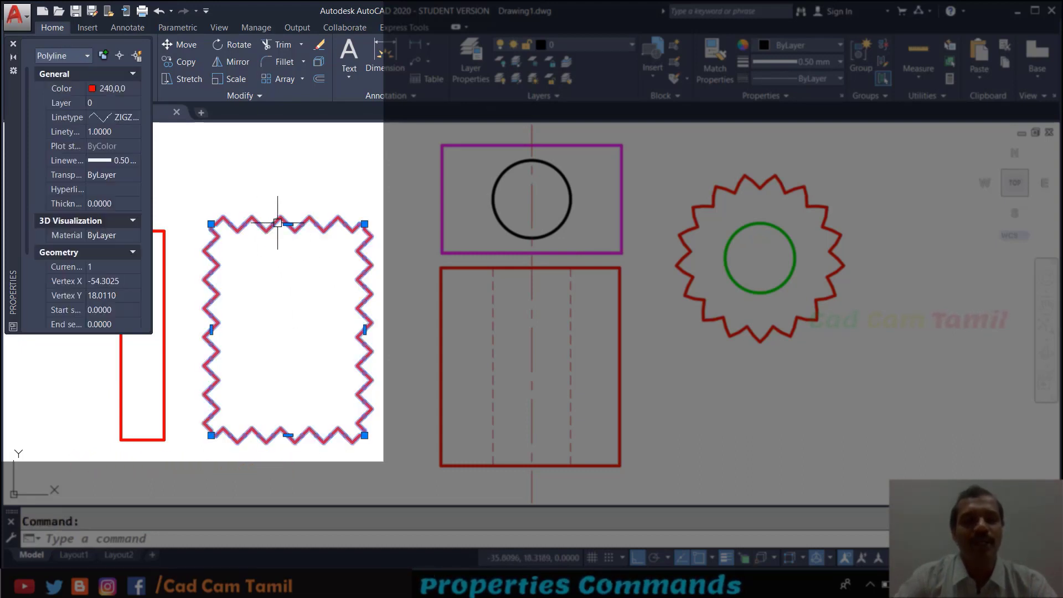
{"action": "left_click", "coordinate": [115, 92]}
{"action": "left_click", "coordinate": [133, 89]}
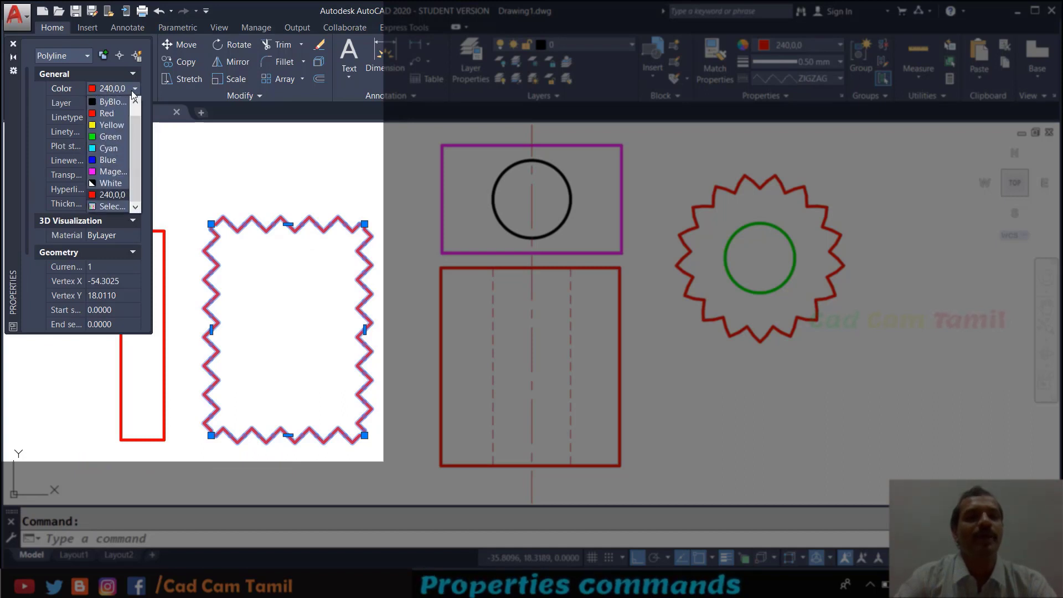
{"action": "left_click", "coordinate": [115, 127]}
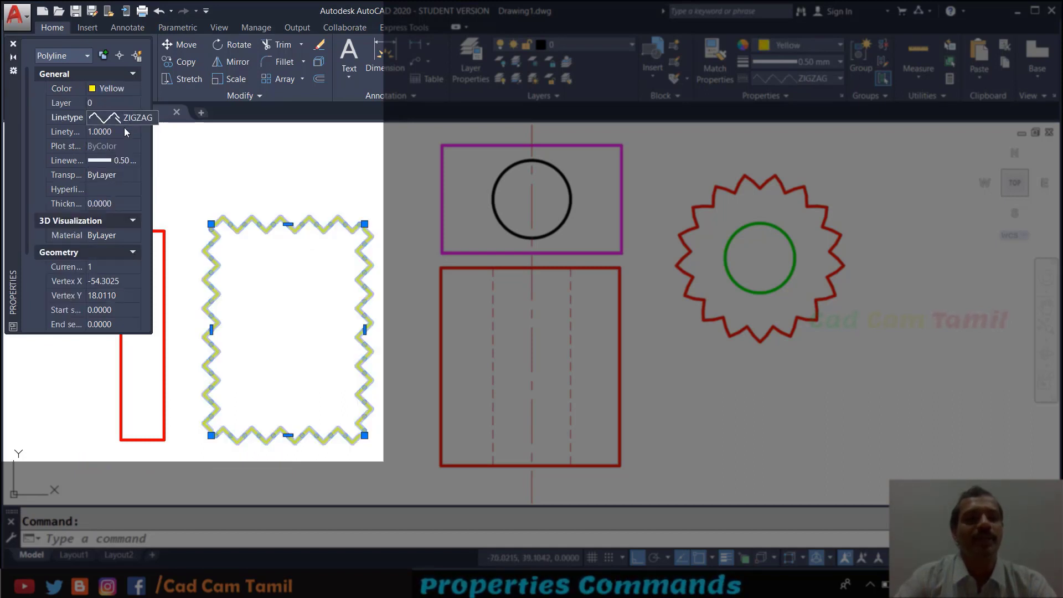
{"action": "left_click", "coordinate": [135, 118]}
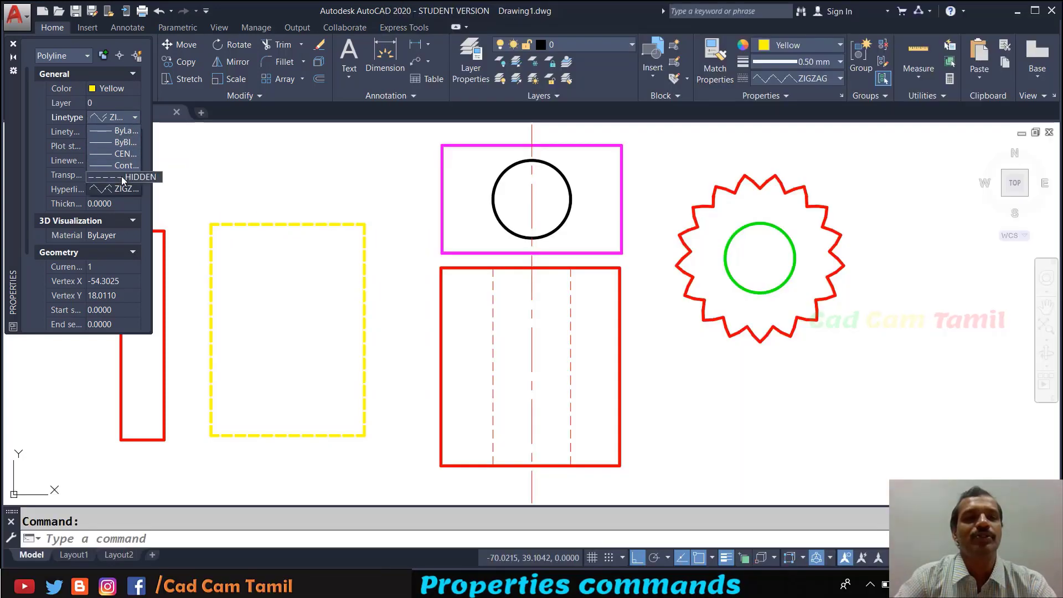
{"action": "left_click", "coordinate": [121, 176]}
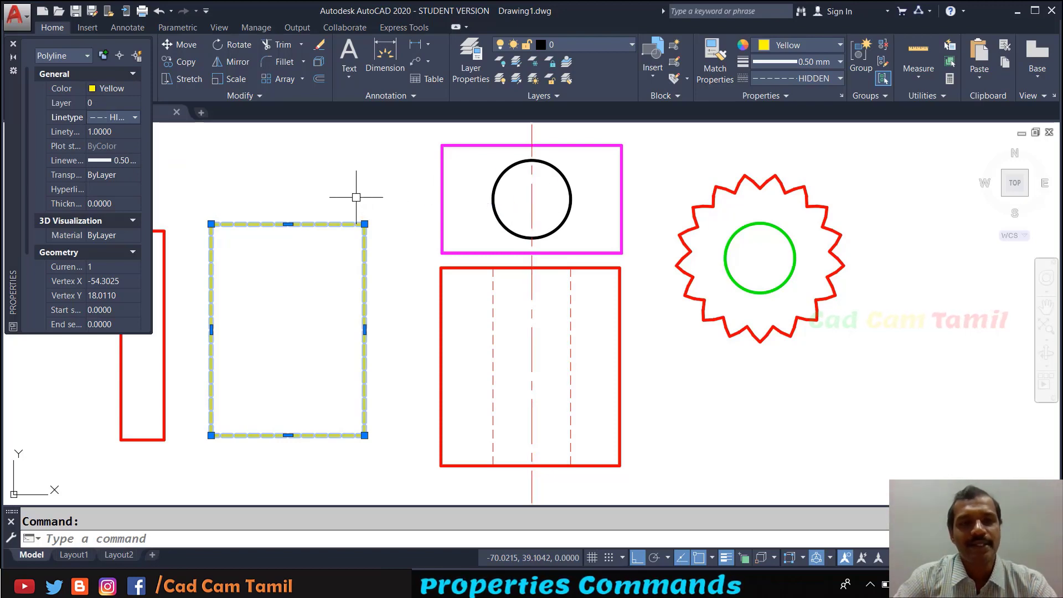
{"action": "key", "text": "Escape"}
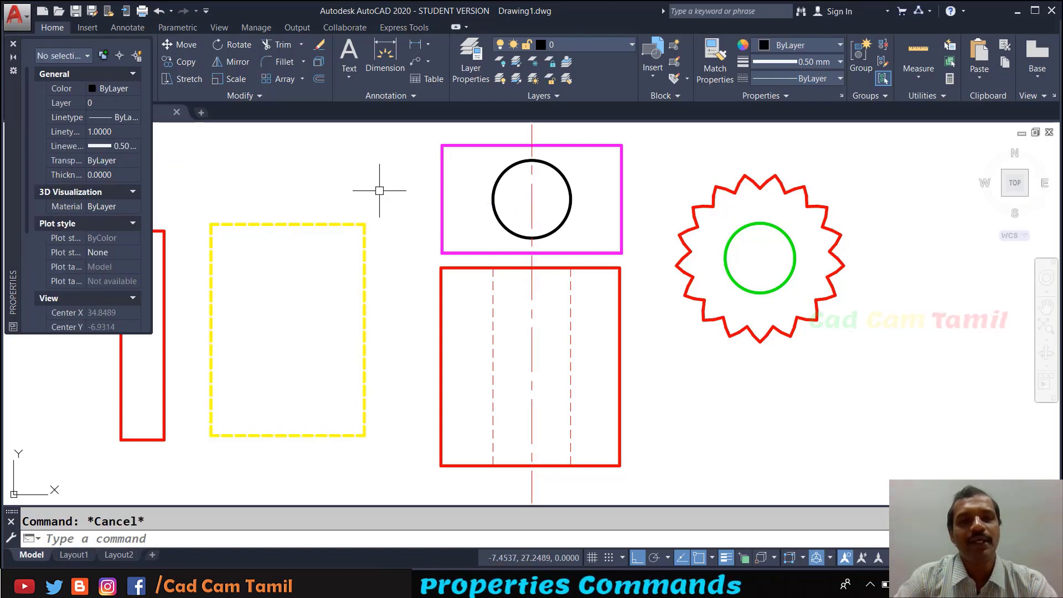
Move the black circle by setting its center to X 40 and Y 50.
{"action": "left_click", "coordinate": [492, 183]}
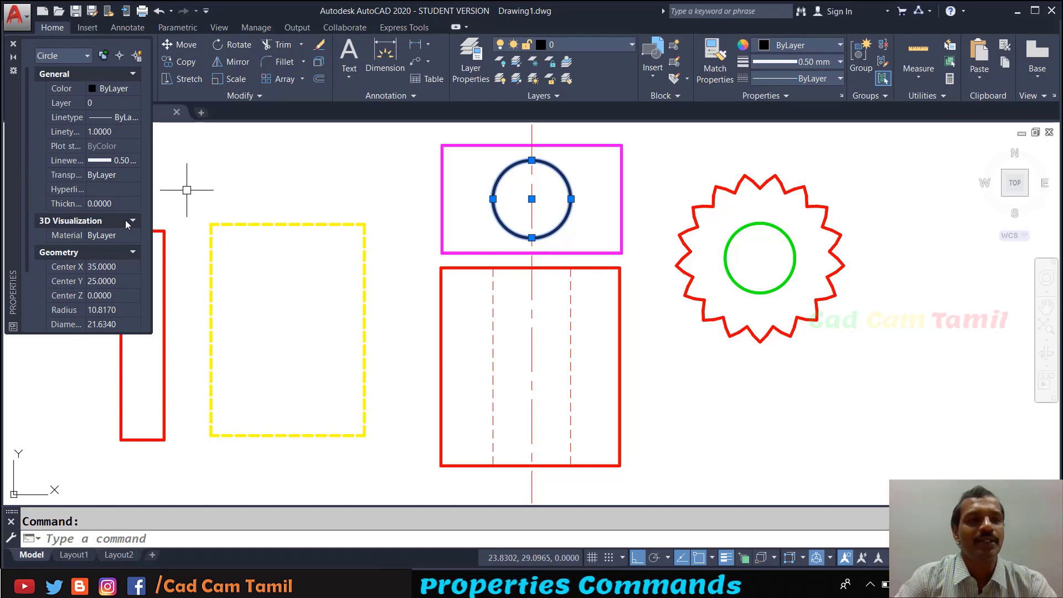
{"action": "left_click", "coordinate": [101, 267]}
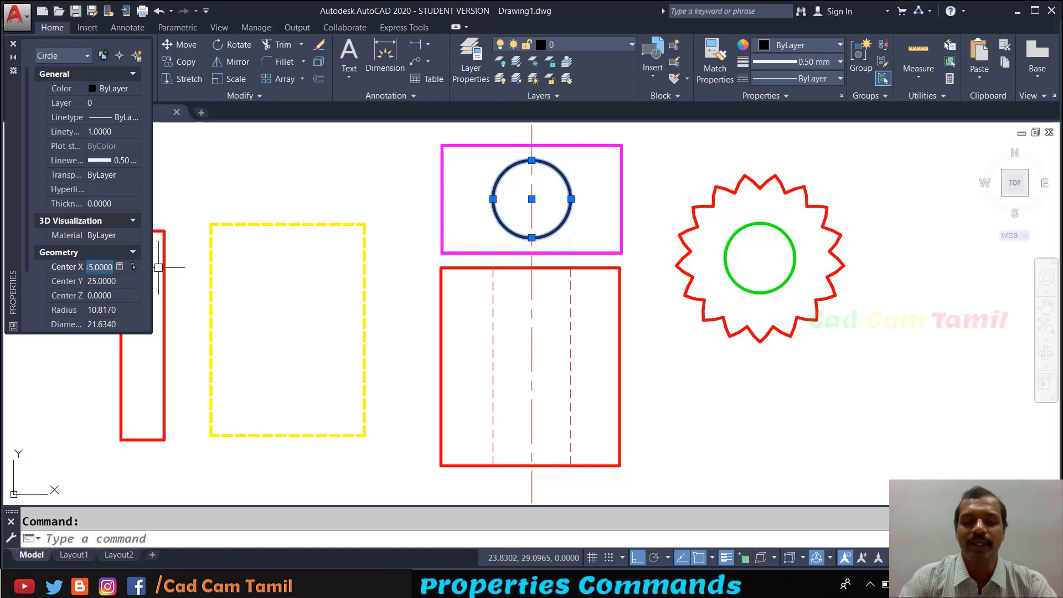
{"action": "type", "text": "40"}
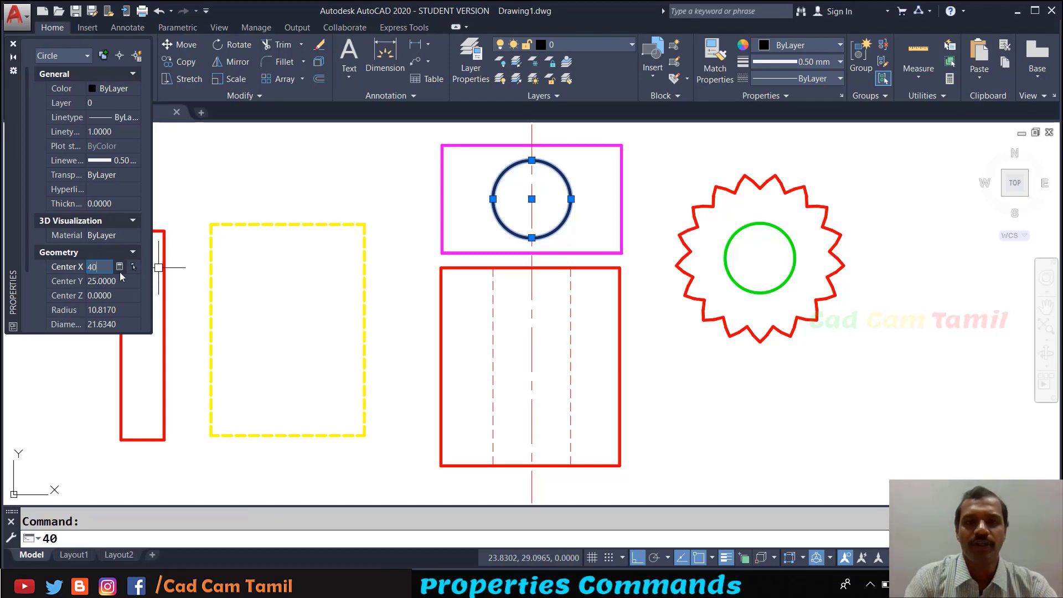
{"action": "key", "text": "Tab"}
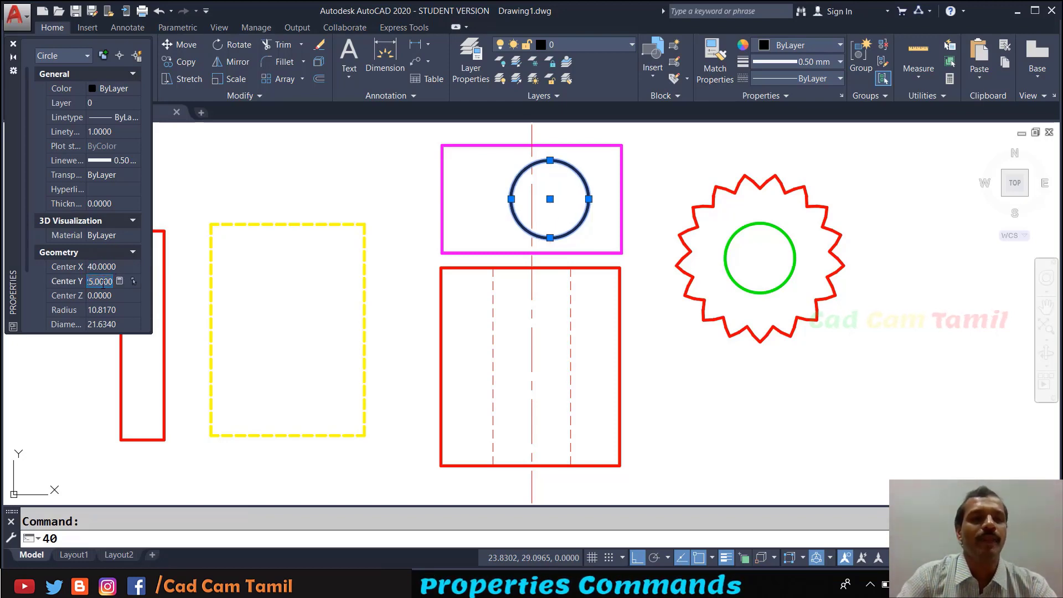
{"action": "type", "text": "2"}
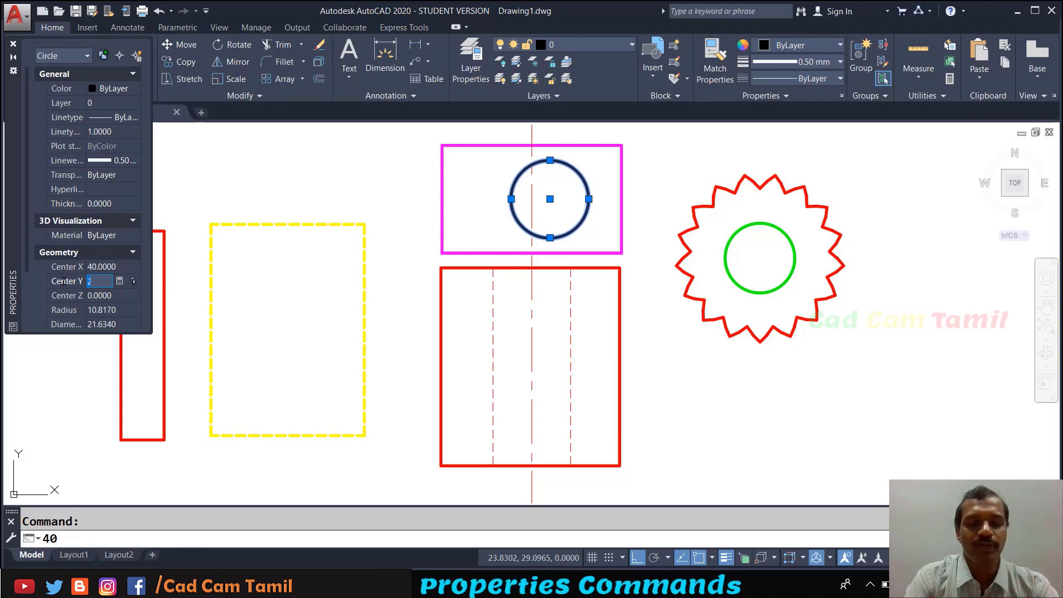
{"action": "type", "text": "5000"}
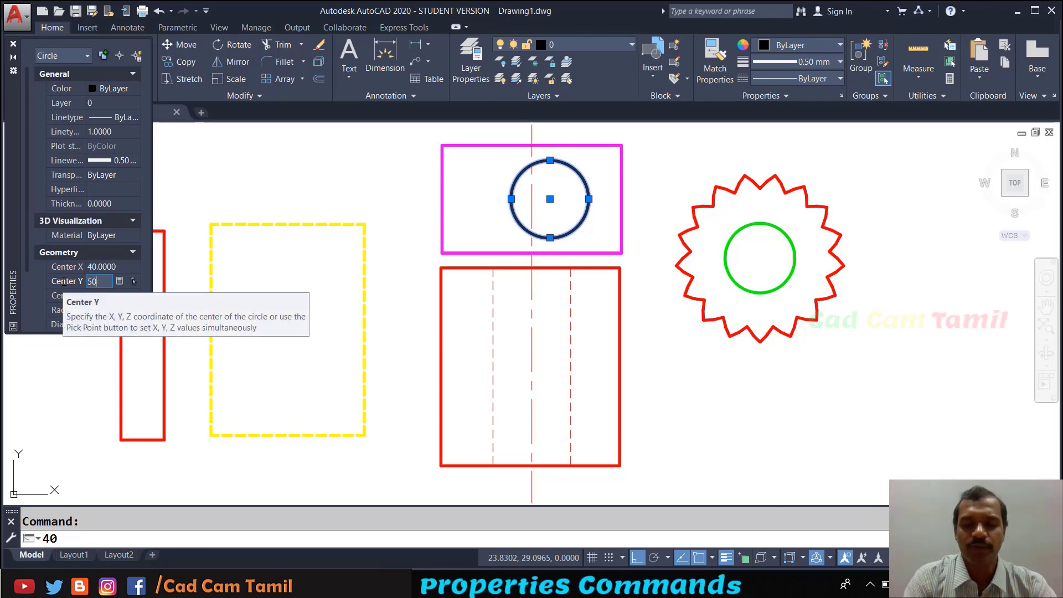
{"action": "key", "text": "Tab"}
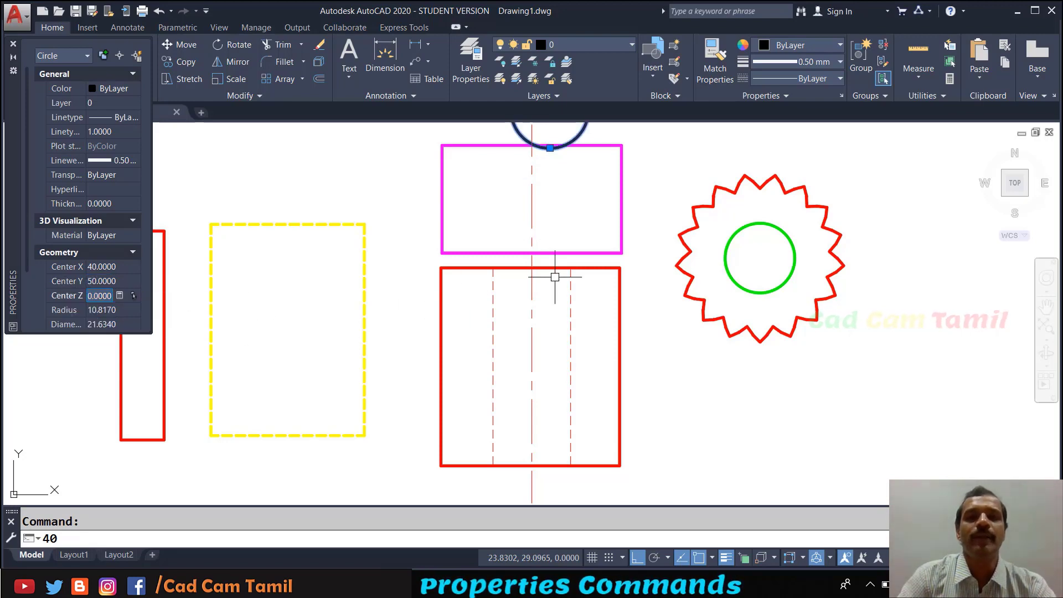
{"action": "scroll", "coordinate": [555, 276], "scroll_direction": "down", "scroll_amount": 4}
{"action": "scroll", "coordinate": [556, 247], "scroll_direction": "up", "scroll_amount": 2}
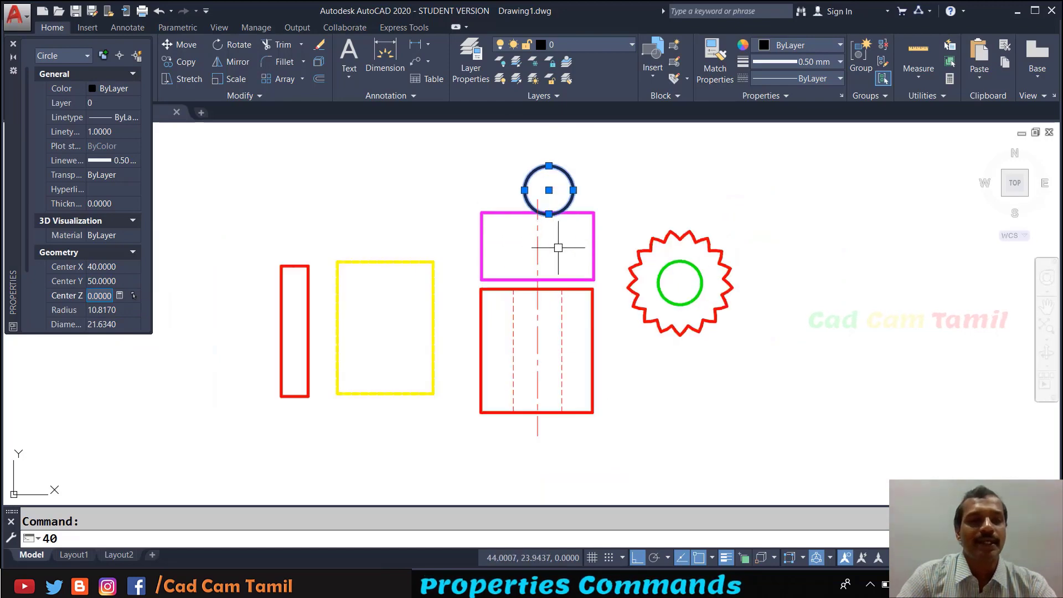
Set the black circle's radius to 15.
{"action": "left_click", "coordinate": [108, 310]}
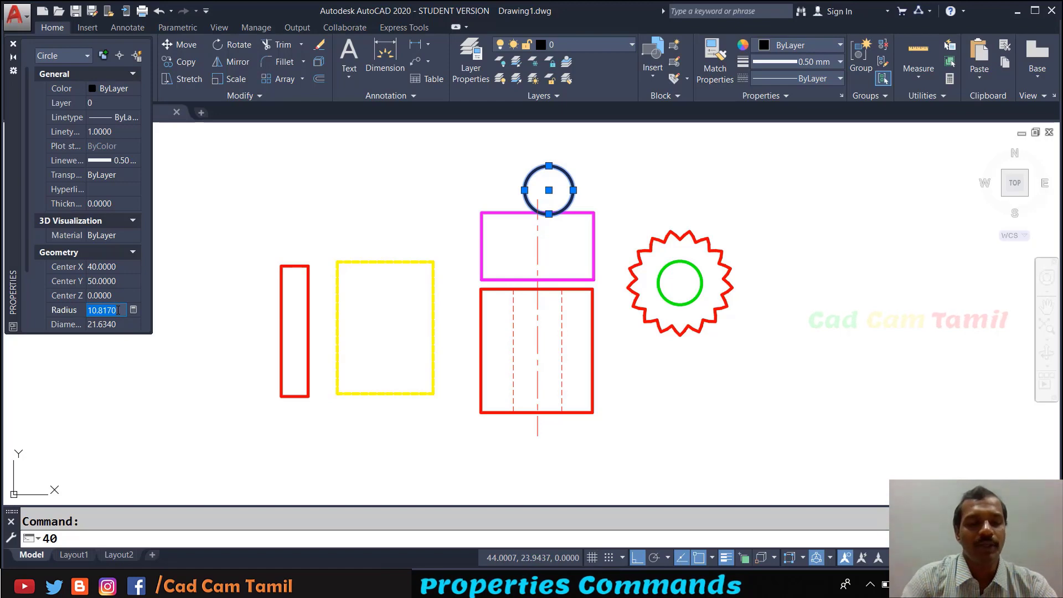
{"action": "type", "text": "15"}
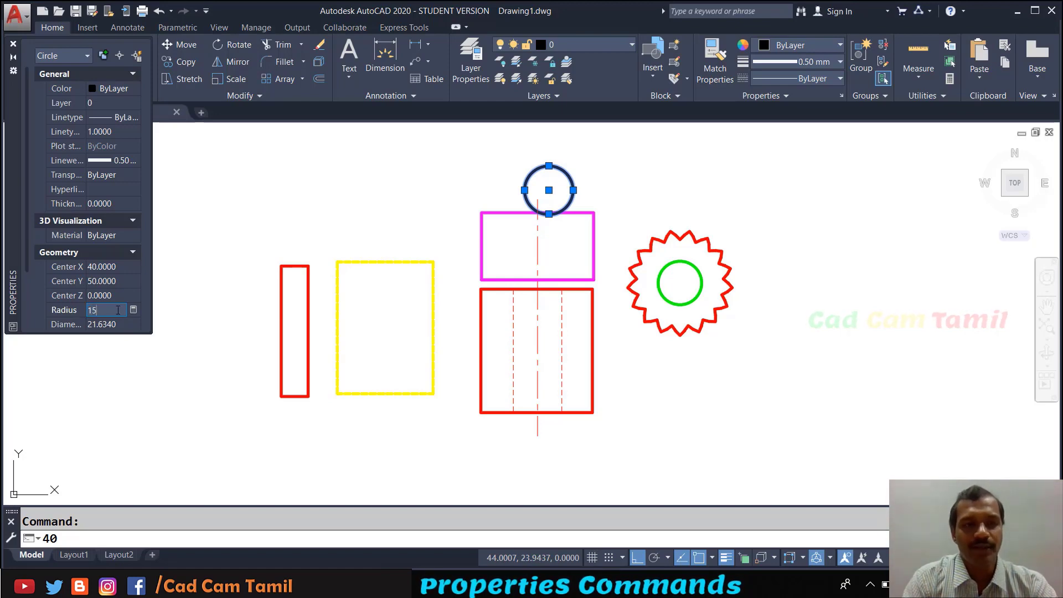
{"action": "key", "text": "Return"}
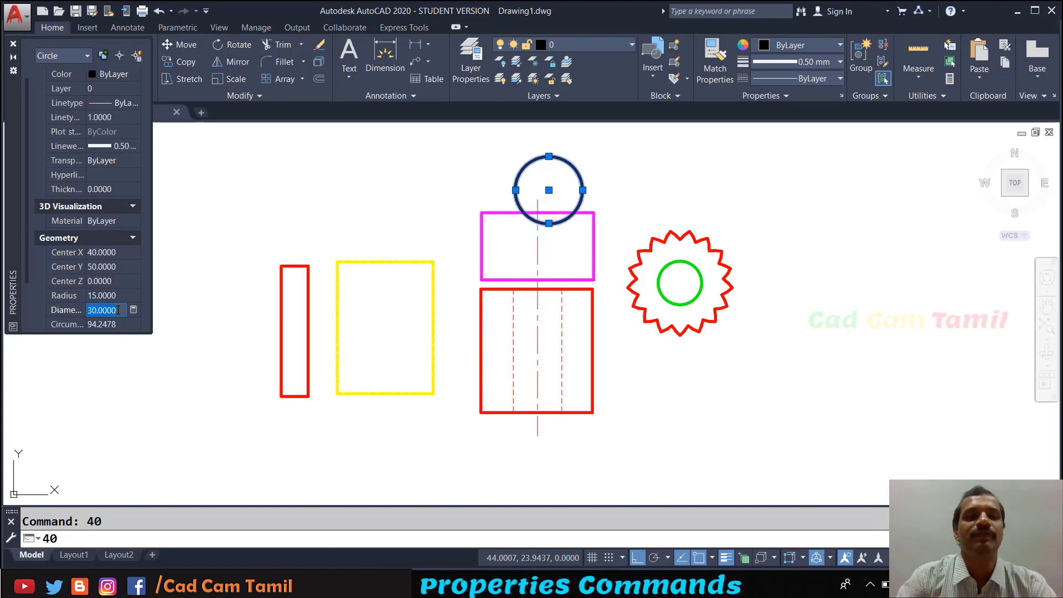
{"action": "scroll", "coordinate": [104, 328], "scroll_direction": "down", "scroll_amount": 1}
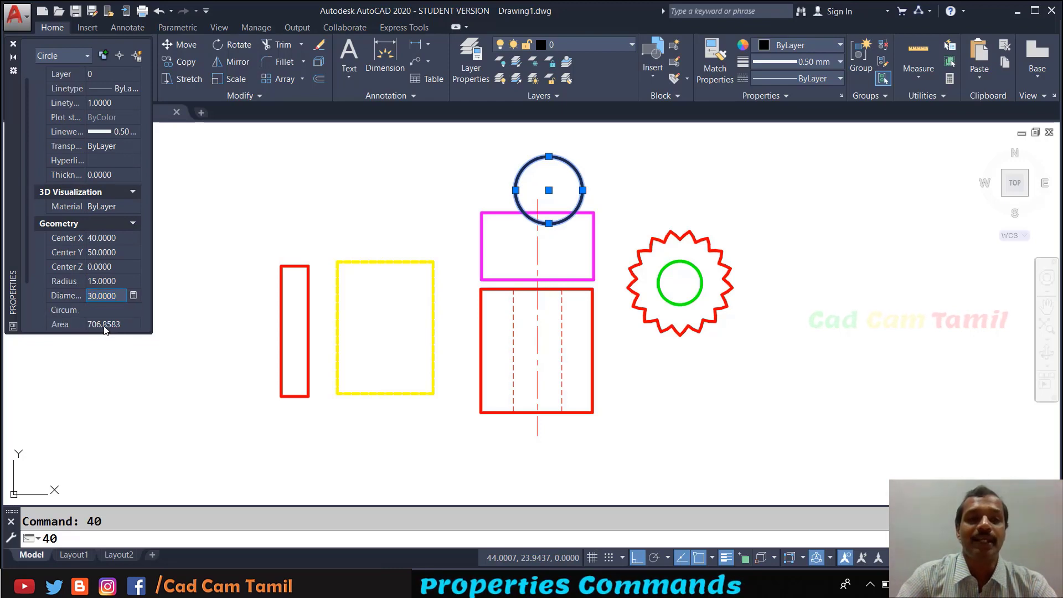
{"action": "key", "text": "Return"}
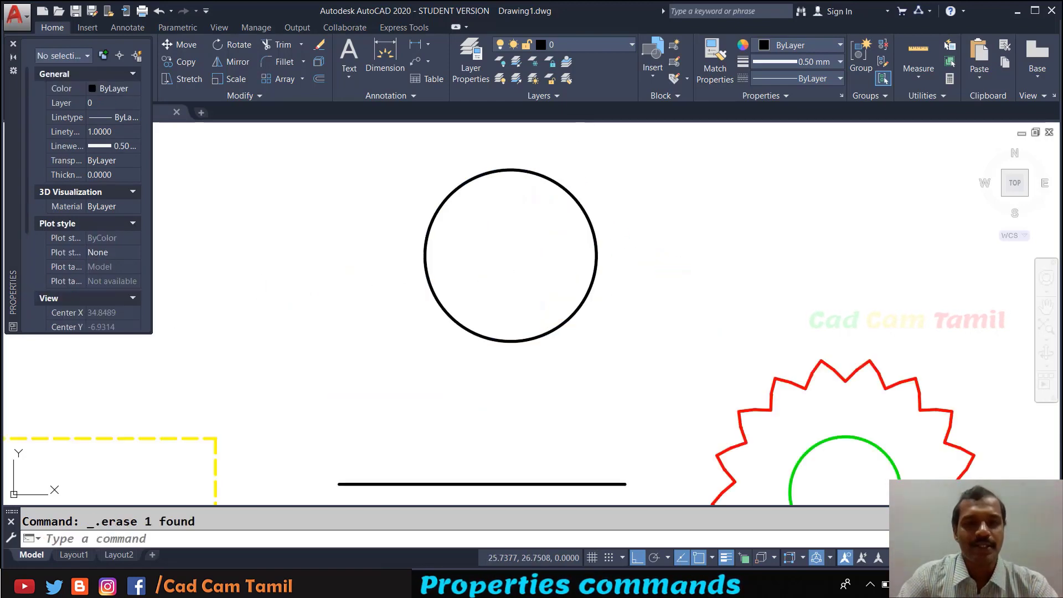
Set the black circle's circumference to 100.
{"action": "left_click", "coordinate": [474, 335]}
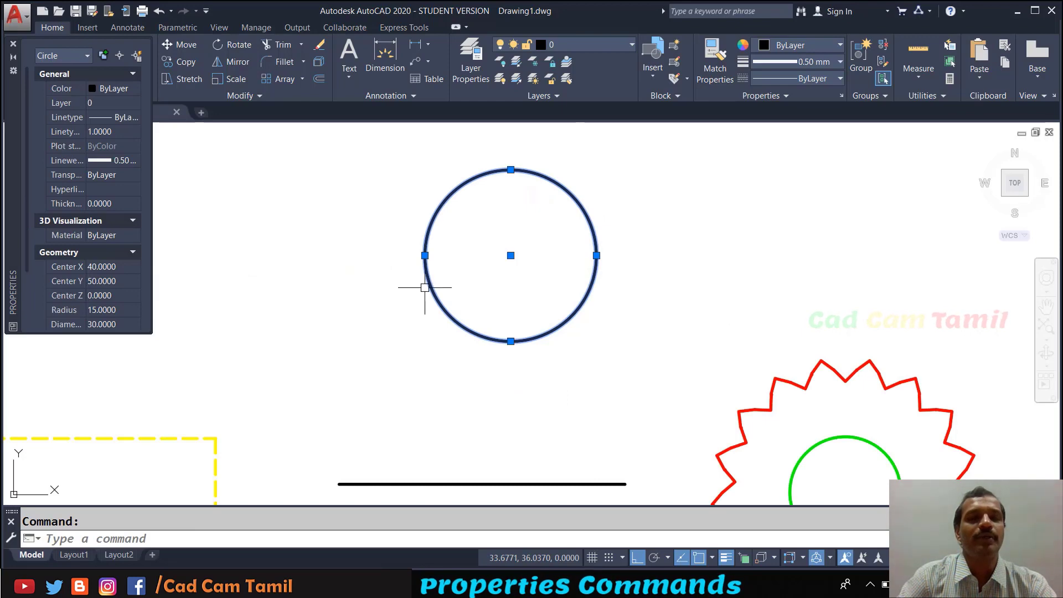
{"action": "scroll", "coordinate": [115, 321], "scroll_direction": "down", "scroll_amount": 1}
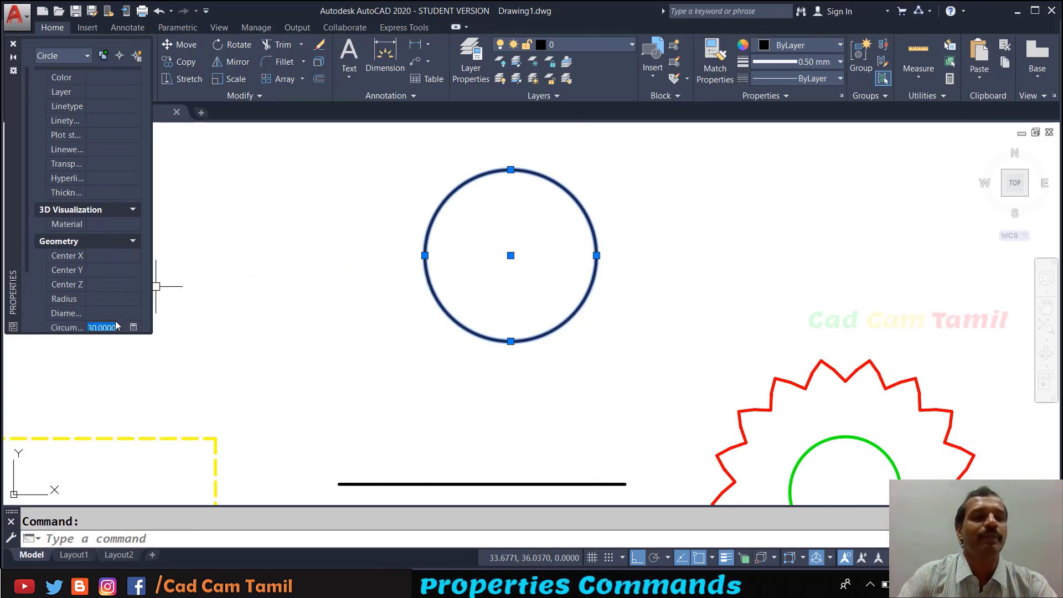
{"action": "left_click", "coordinate": [114, 326]}
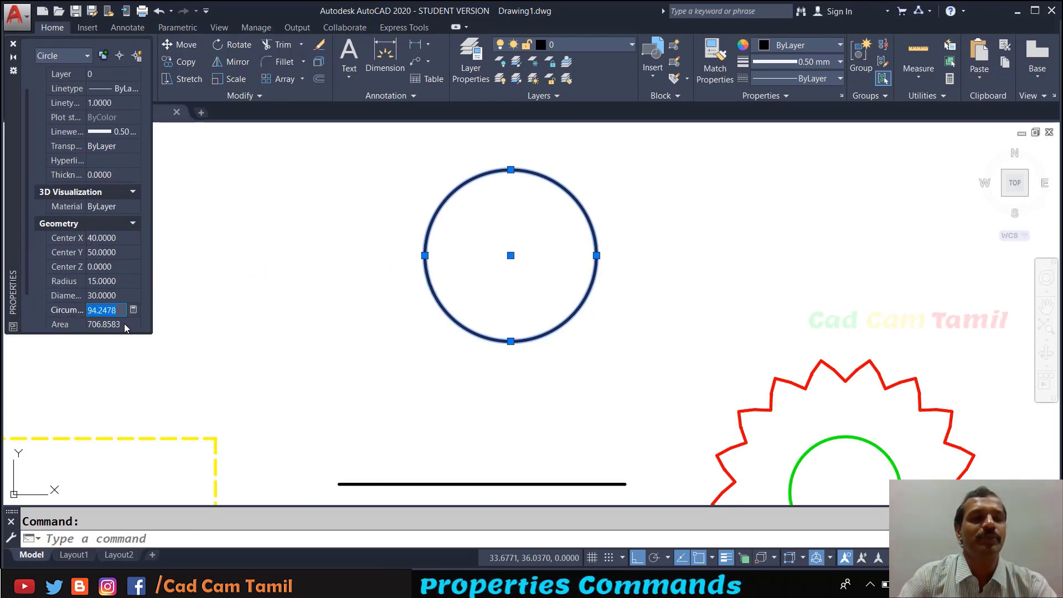
{"action": "type", "text": "1"}
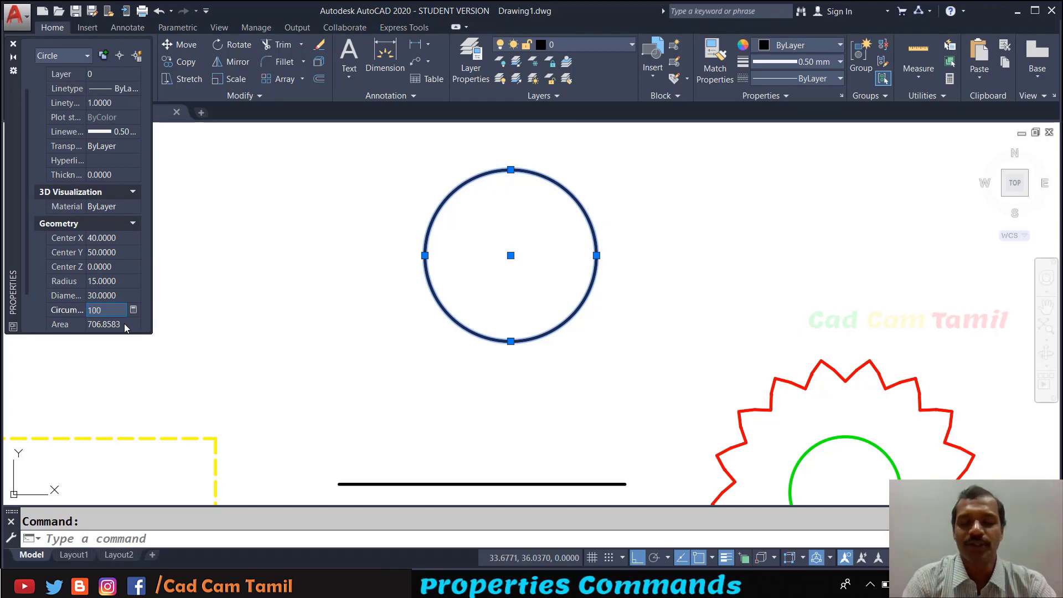
{"action": "type", "text": "00"}
{"action": "key", "text": "Return"}
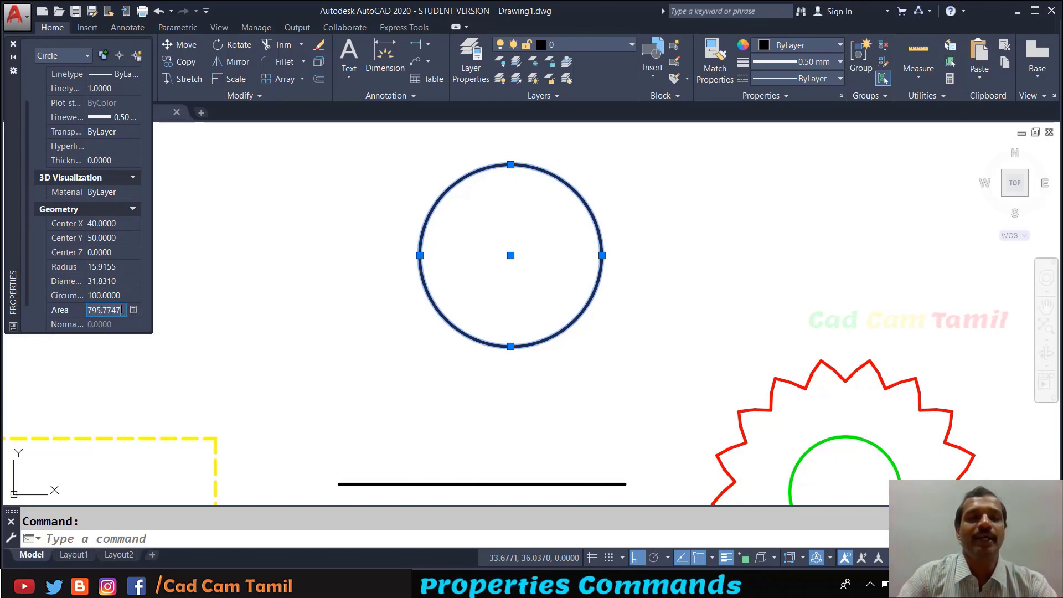
Set the black circle's area to 1000, then close the properties palette and deselect the circle.
{"action": "left_click", "coordinate": [53, 314]}
{"action": "type", "text": "1000"}
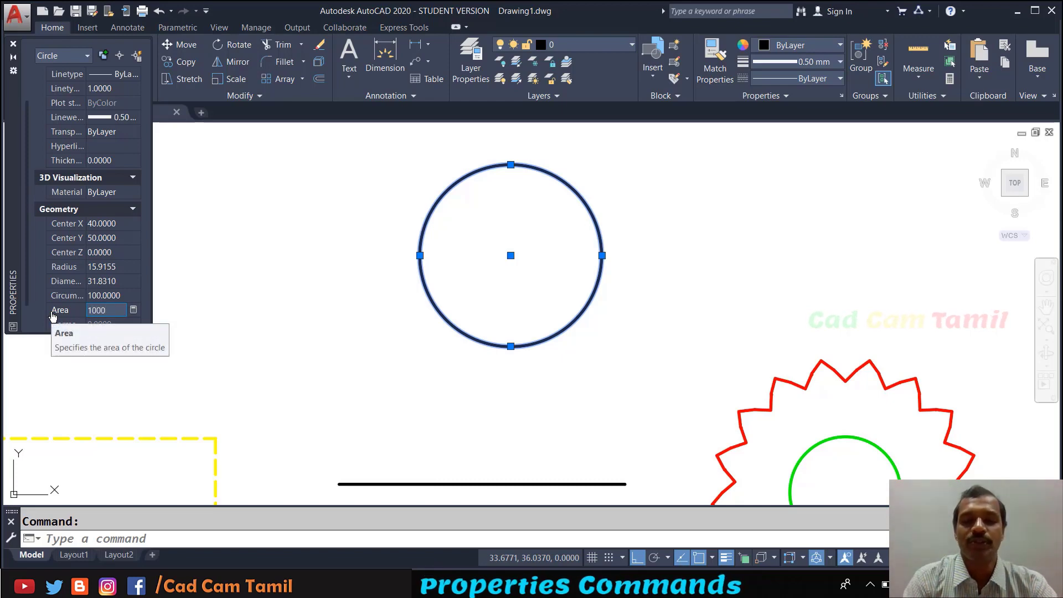
{"action": "key", "text": "Return"}
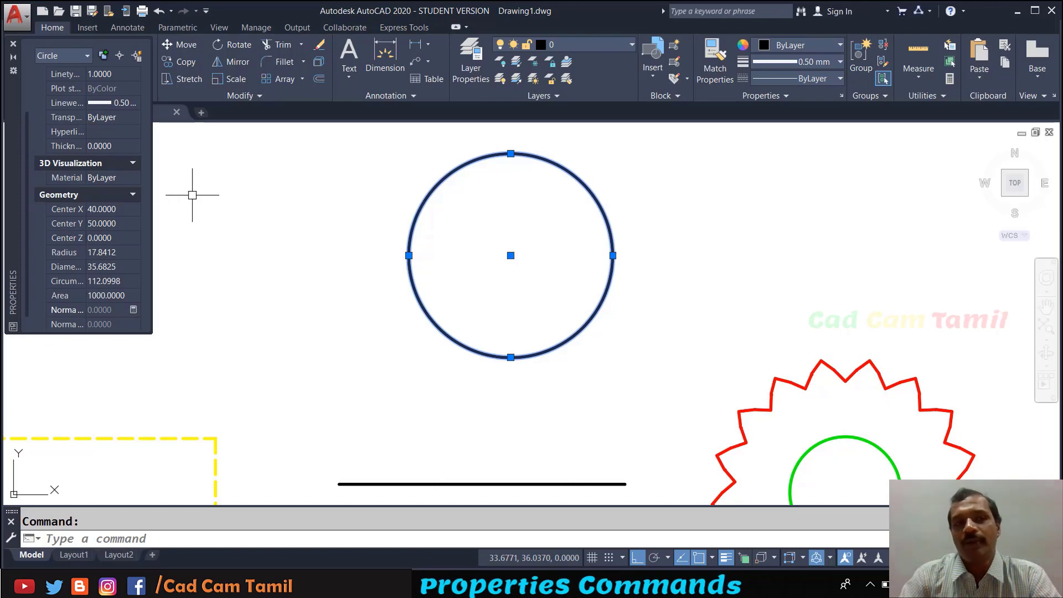
{"action": "scroll", "coordinate": [72, 246], "scroll_direction": "down", "scroll_amount": 2}
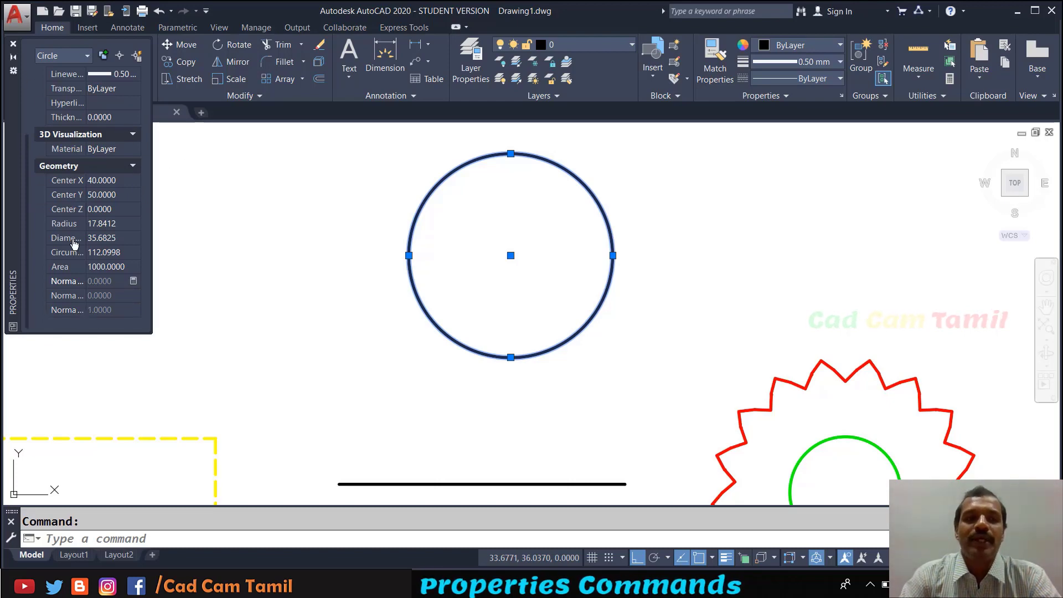
{"action": "left_click", "coordinate": [13, 44]}
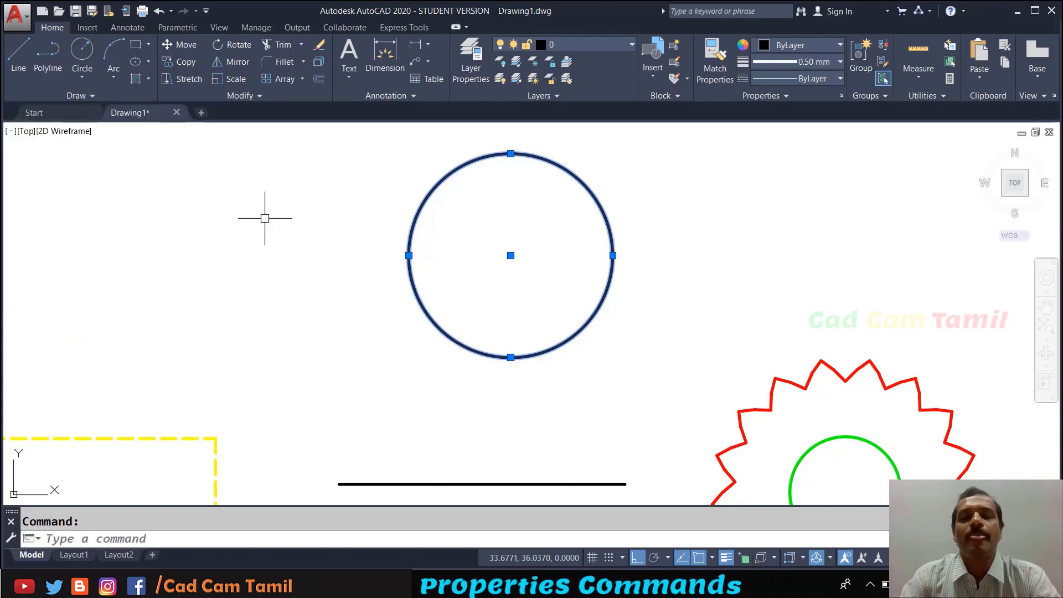
{"action": "scroll", "coordinate": [360, 178], "scroll_direction": "down", "scroll_amount": 5}
{"action": "key", "text": "Escape"}
{"action": "key", "text": "Escape"}
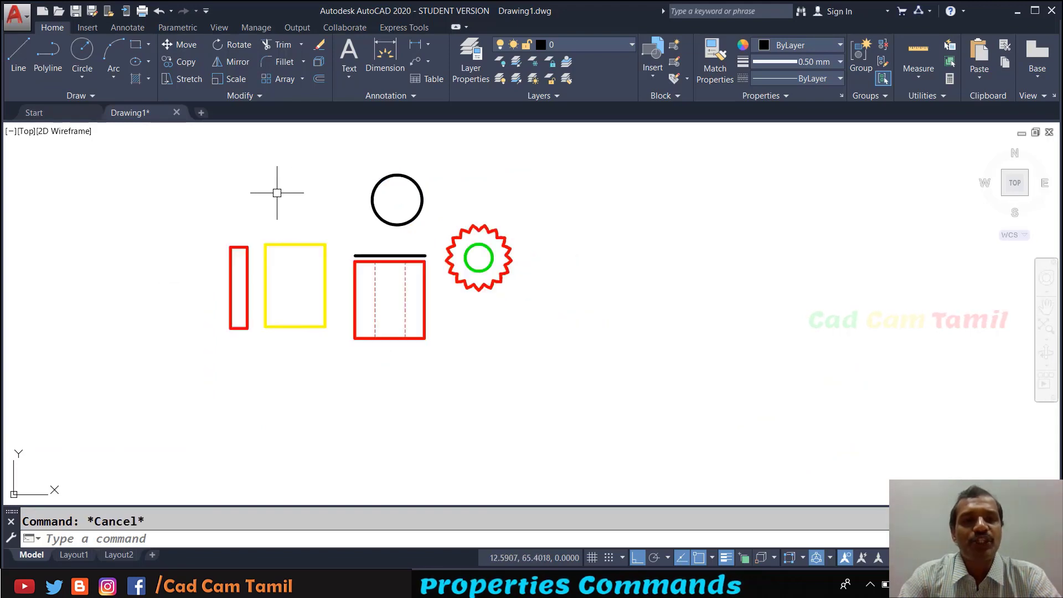
{"action": "scroll", "coordinate": [359, 188], "scroll_direction": "up", "scroll_amount": 4}
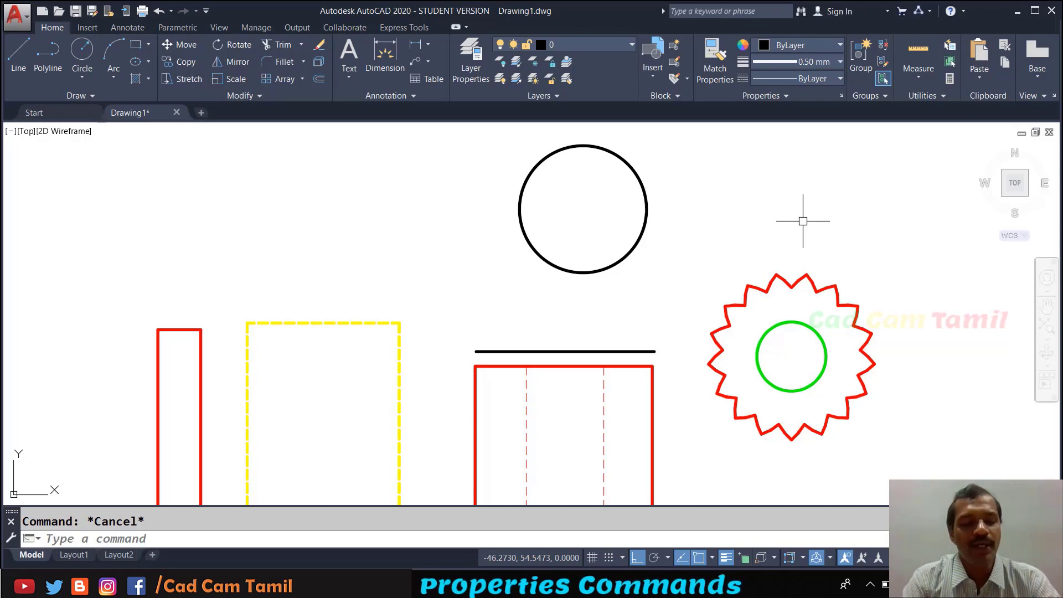
{"action": "type", "text": "MATCHP"}
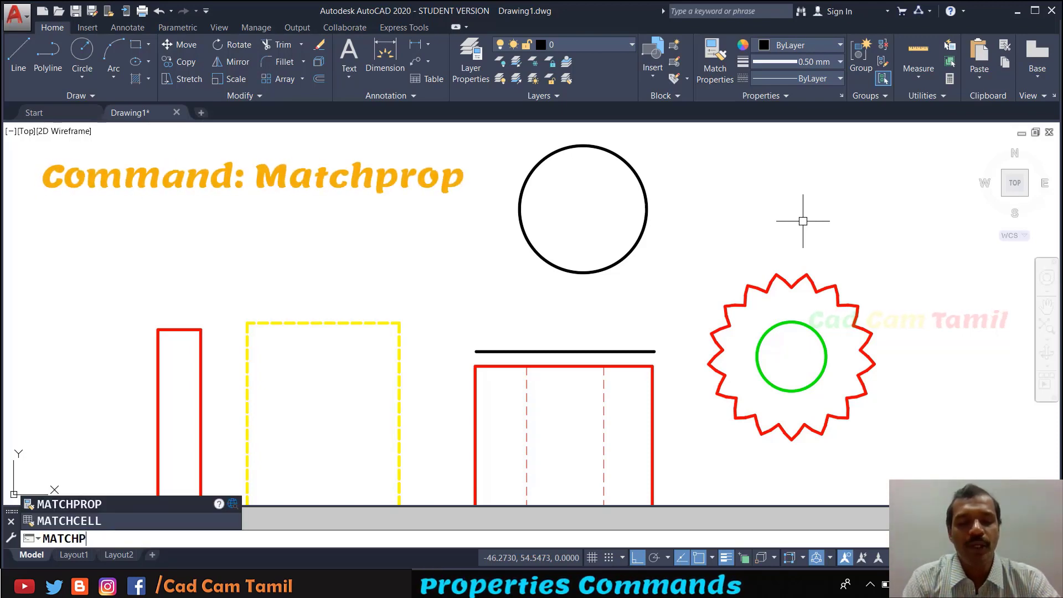
{"action": "type", "text": "ROP"}
{"action": "key", "text": "Return"}
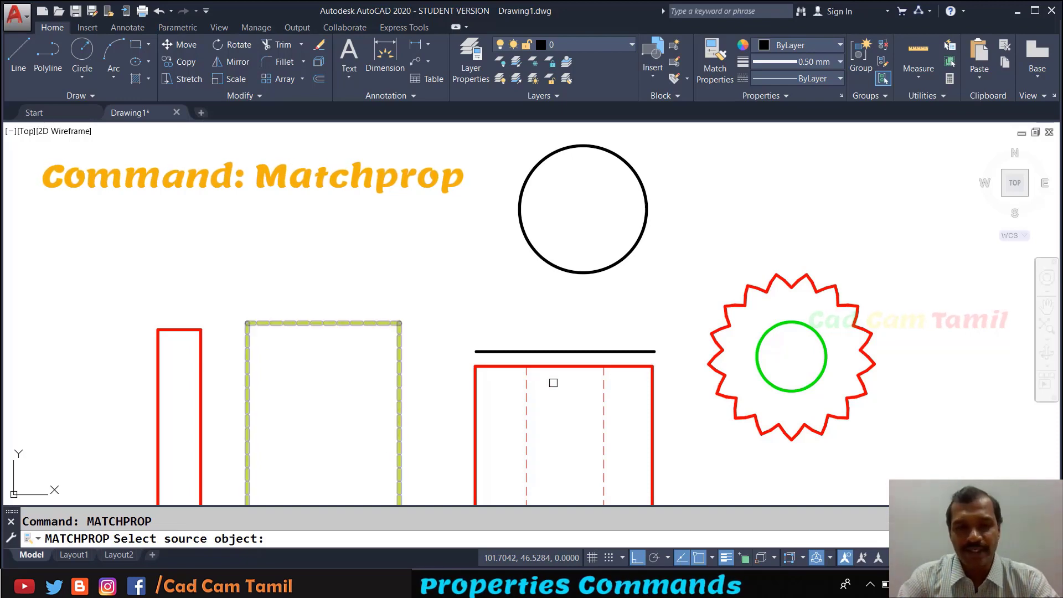
{"action": "left_click", "coordinate": [755, 352]}
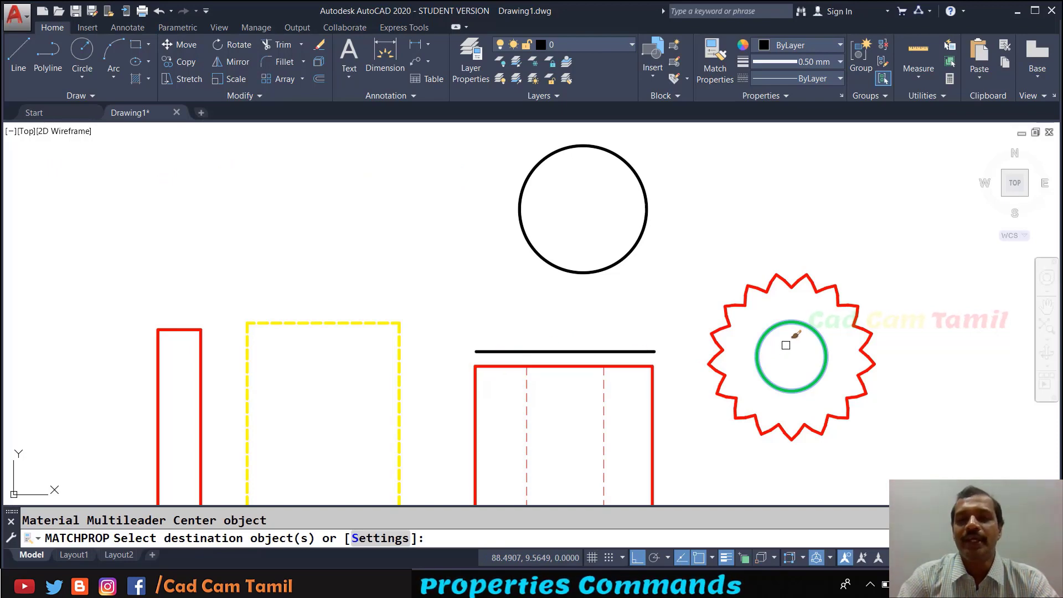
{"action": "key", "text": "Escape"}
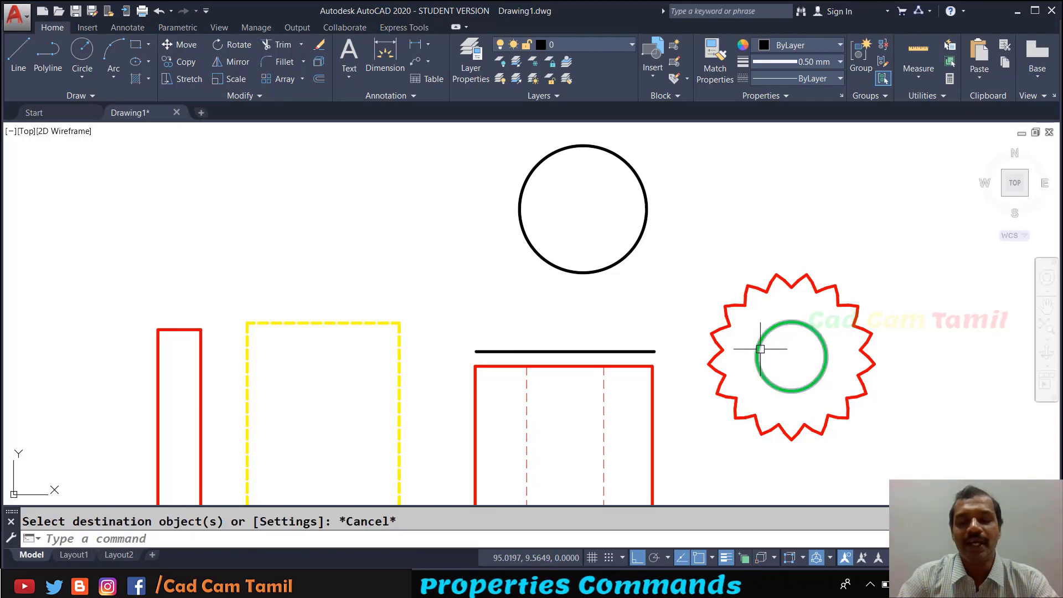
Match the properties of the small green circle onto the right-hand dashed vertical line inside the red rectangle.
{"action": "type", "text": "ma"}
{"action": "key", "text": "Return"}
{"action": "left_click", "coordinate": [756, 364]}
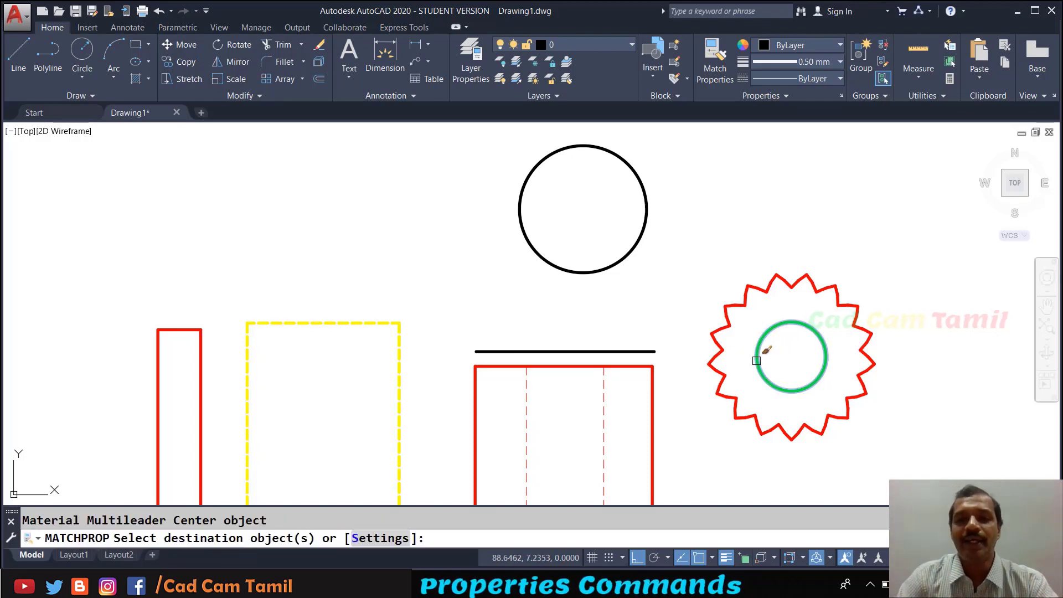
{"action": "left_click", "coordinate": [602, 399]}
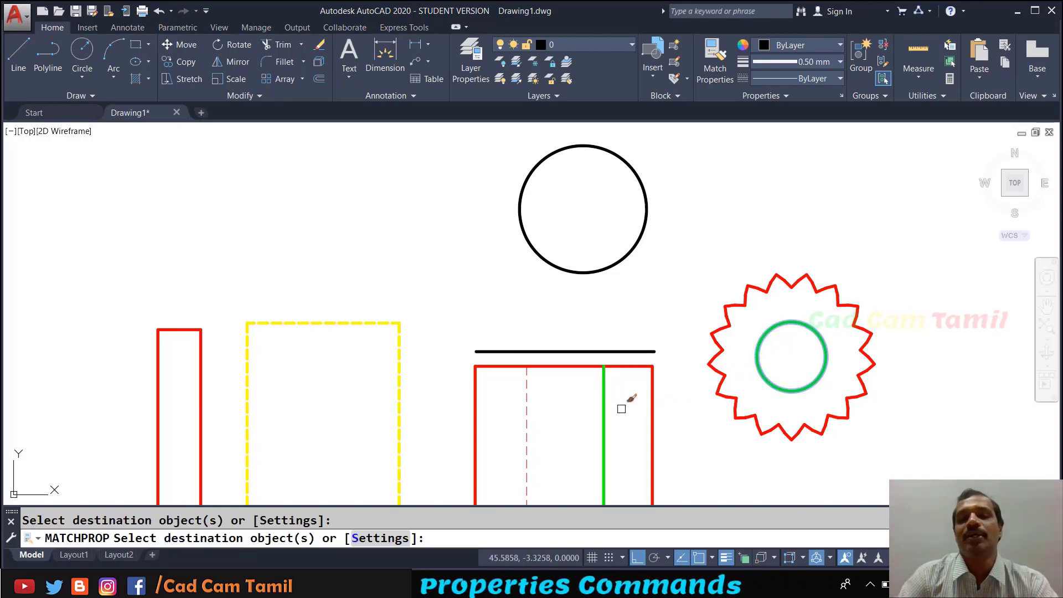
{"action": "key", "text": "Escape"}
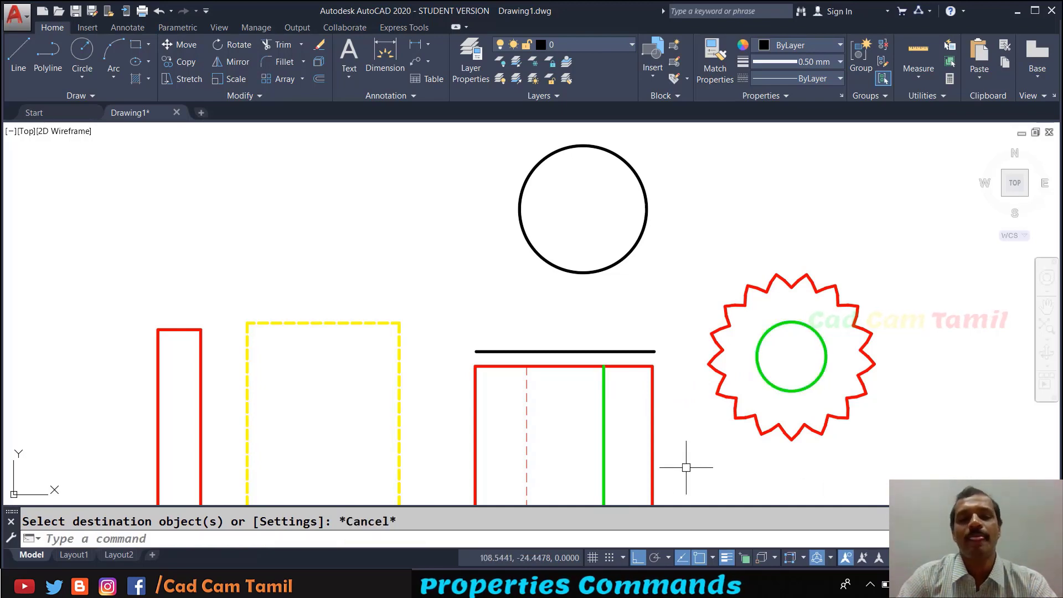
Match the remaining dashed red line's properties onto the black circle, the yellow dashed rectangle and the red zigzag circle.
{"action": "key", "text": "Return"}
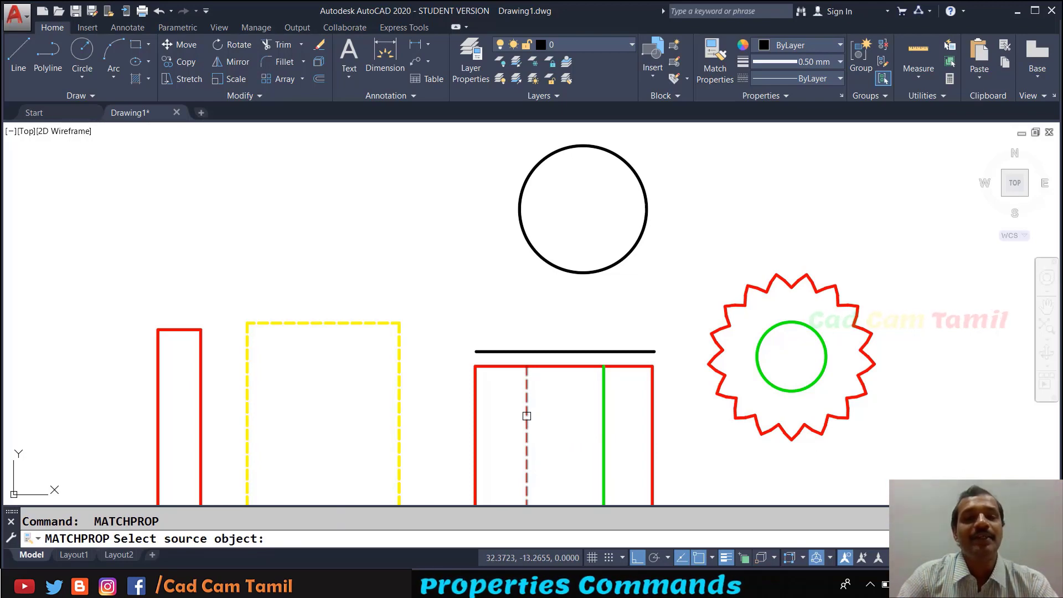
{"action": "left_click", "coordinate": [526, 415]}
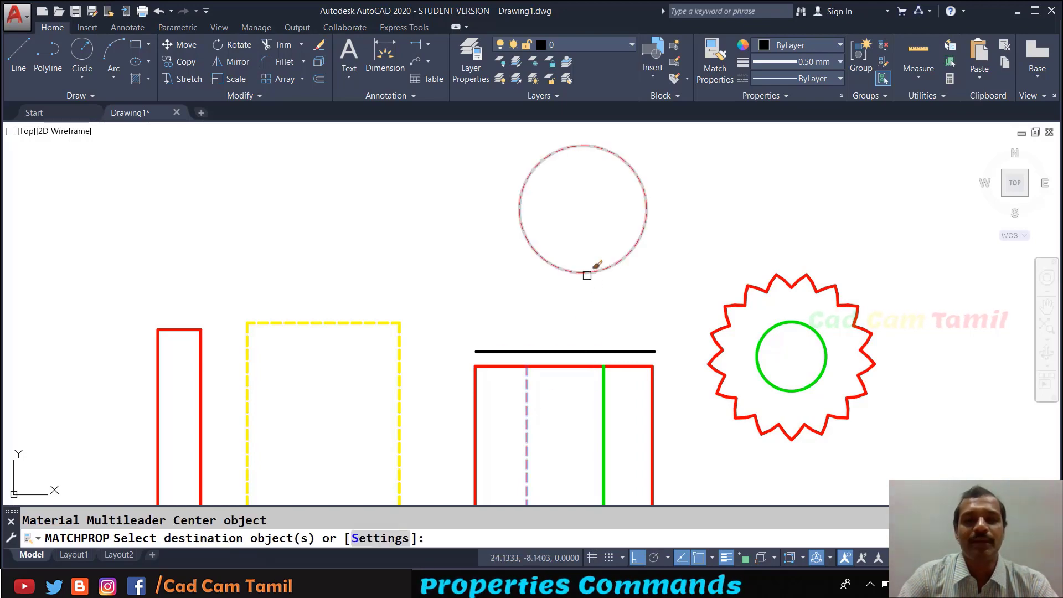
{"action": "left_click", "coordinate": [587, 274]}
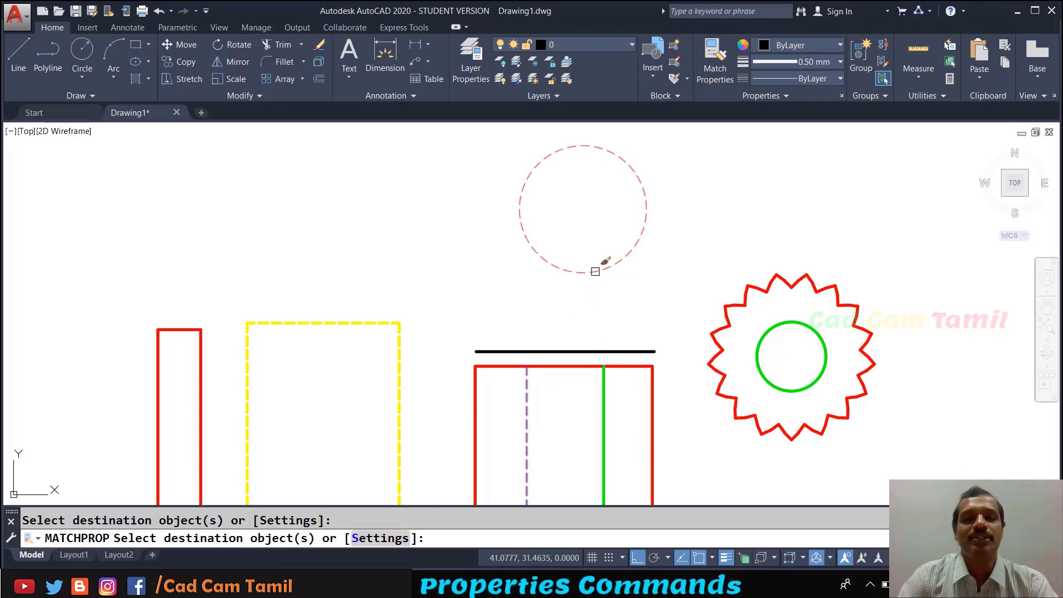
{"action": "left_click", "coordinate": [344, 323]}
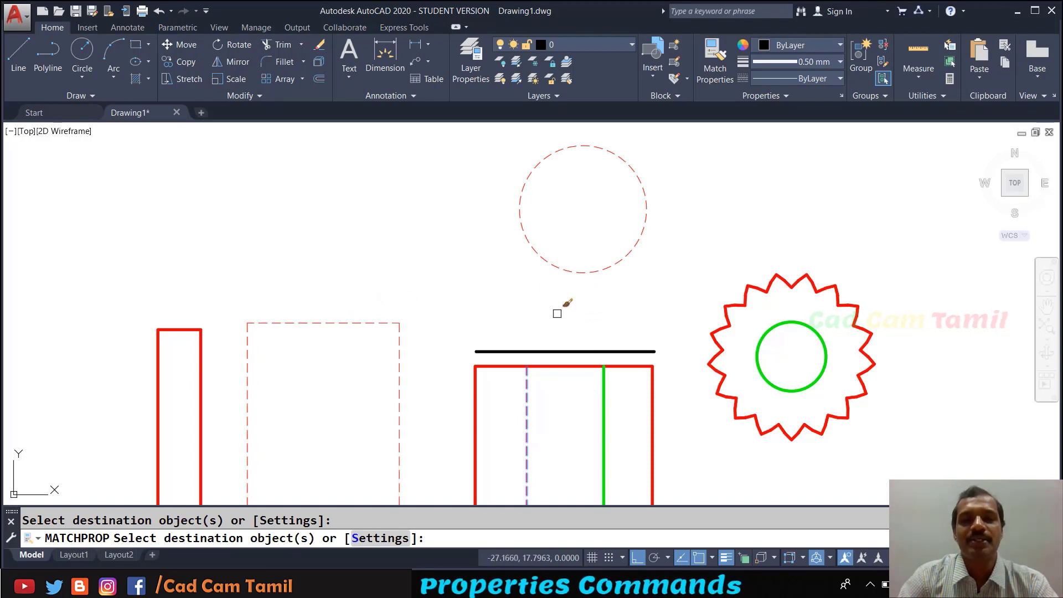
{"action": "left_click", "coordinate": [733, 310]}
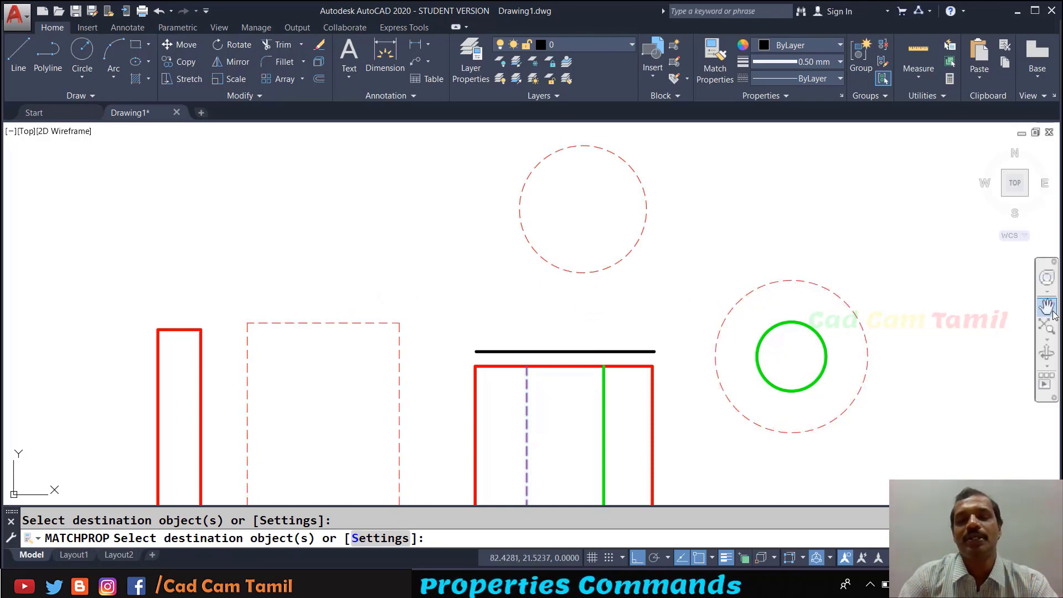
{"action": "key", "text": "Escape"}
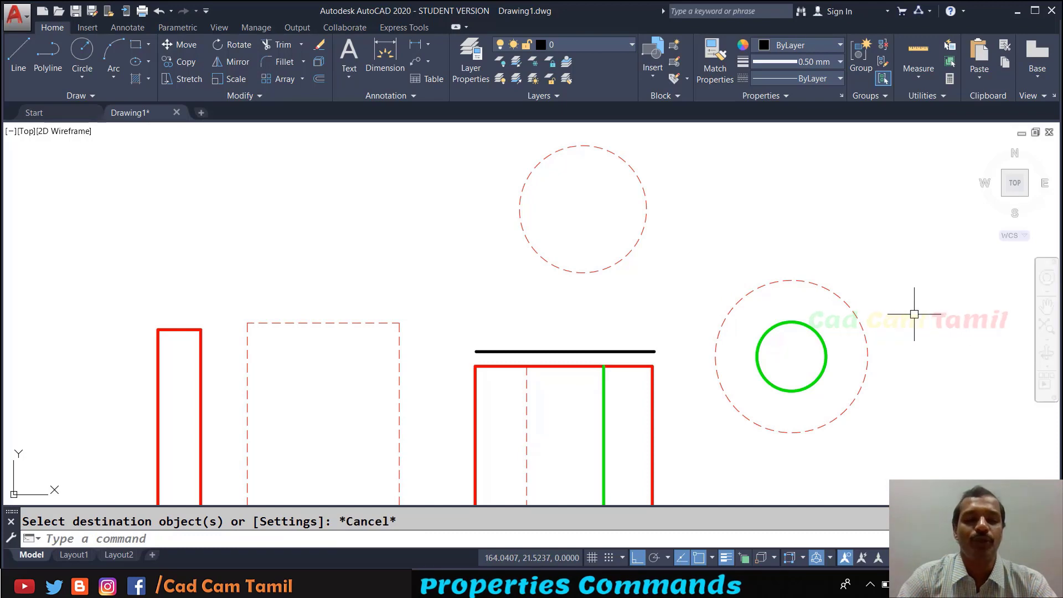
{"action": "key", "text": "Escape"}
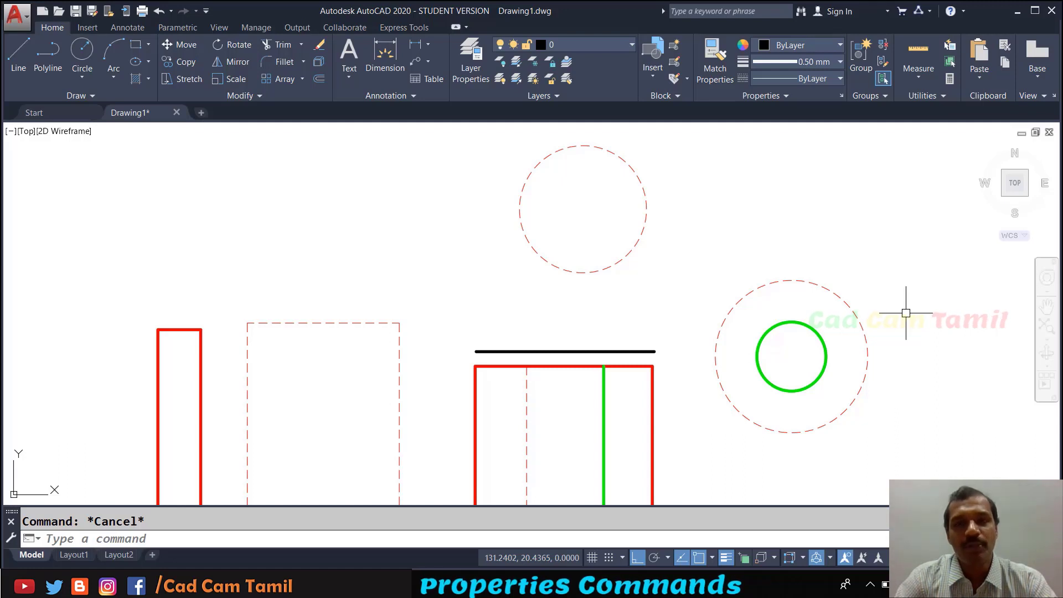
{"action": "type", "text": "ATCHPRO"}
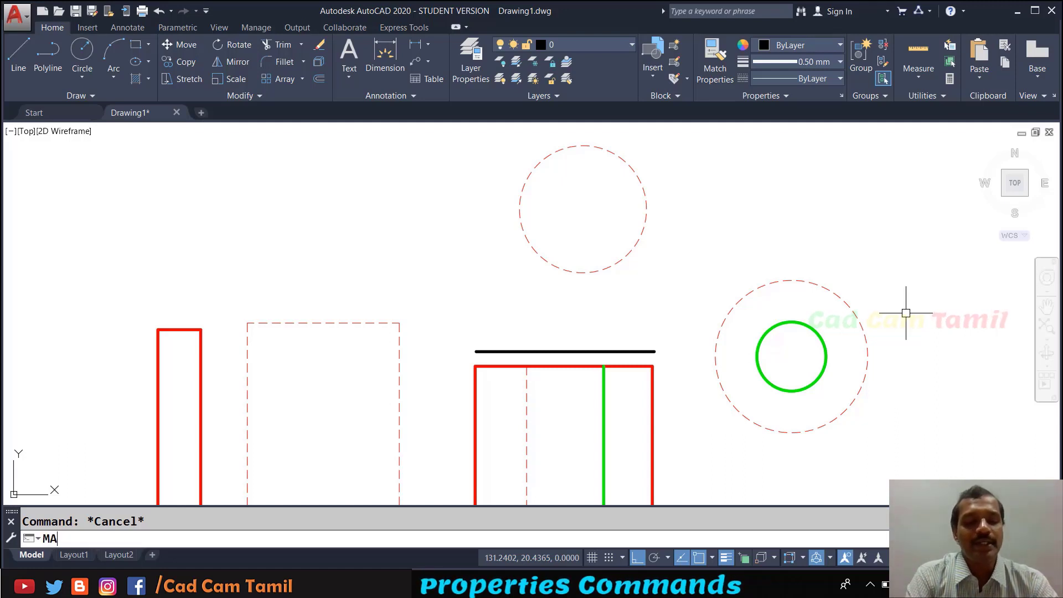
{"action": "type", "text": "P"}
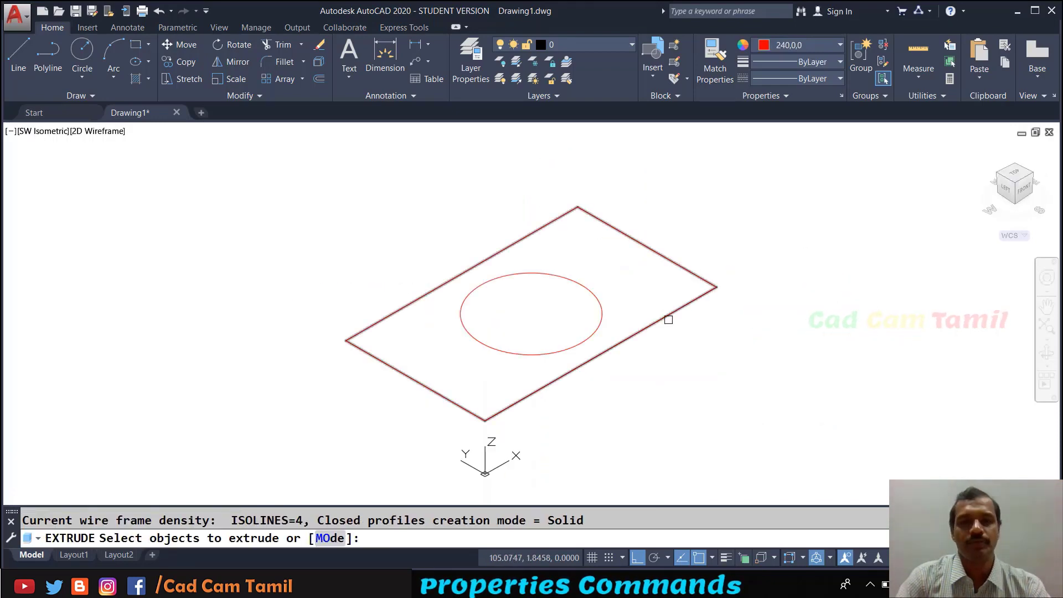
Extrude the rectangle and the circle inside it to a height of 10.
{"action": "left_click", "coordinate": [668, 316]}
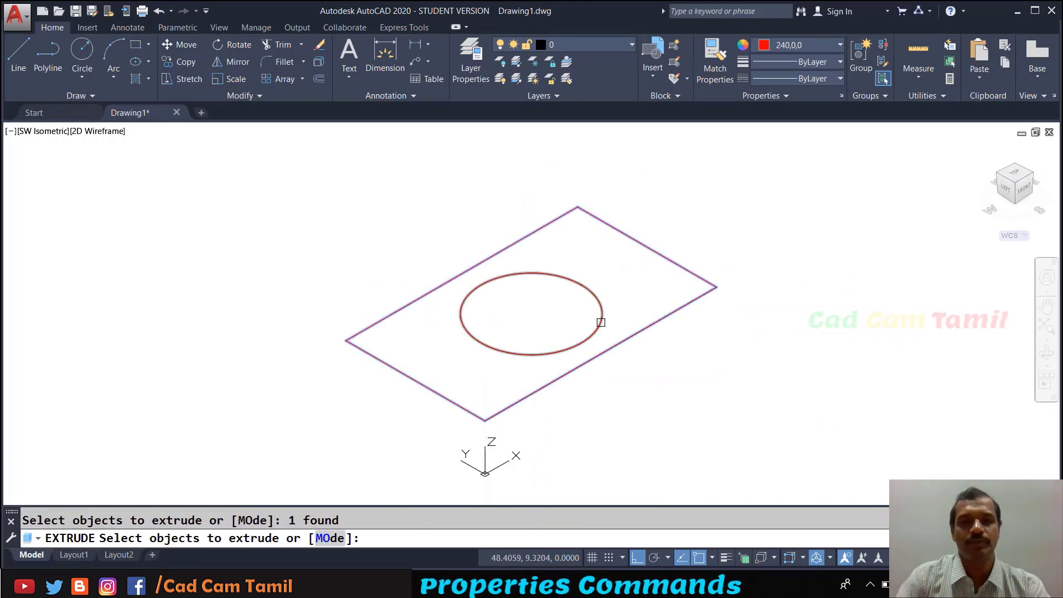
{"action": "left_click", "coordinate": [600, 322]}
{"action": "key", "text": "Return"}
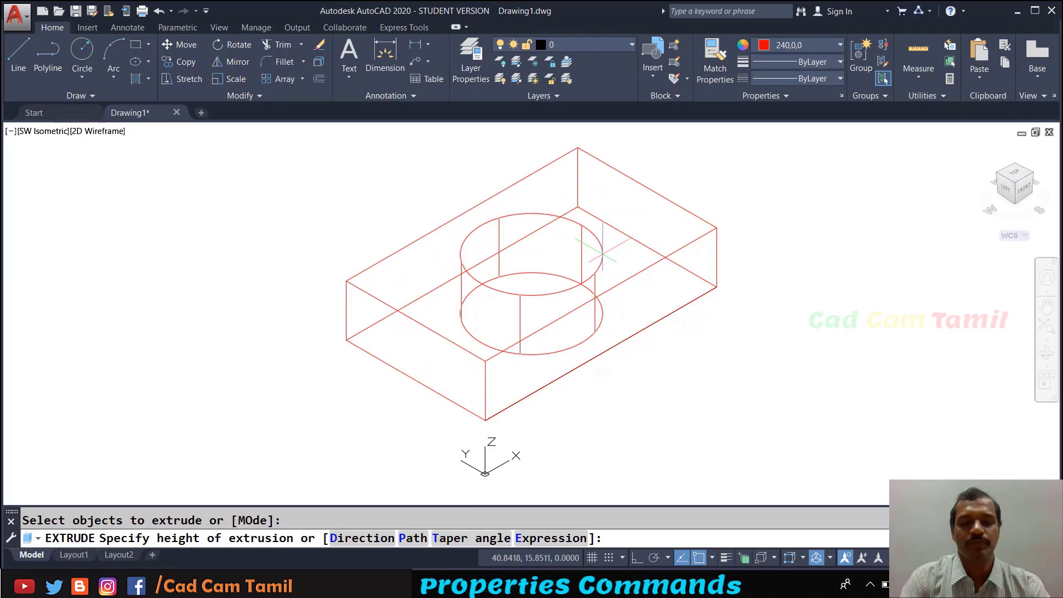
{"action": "key", "text": "Return"}
Subtract the extruded cylinder from the rectangular block to cut a through hole.
{"action": "type", "text": "z"}
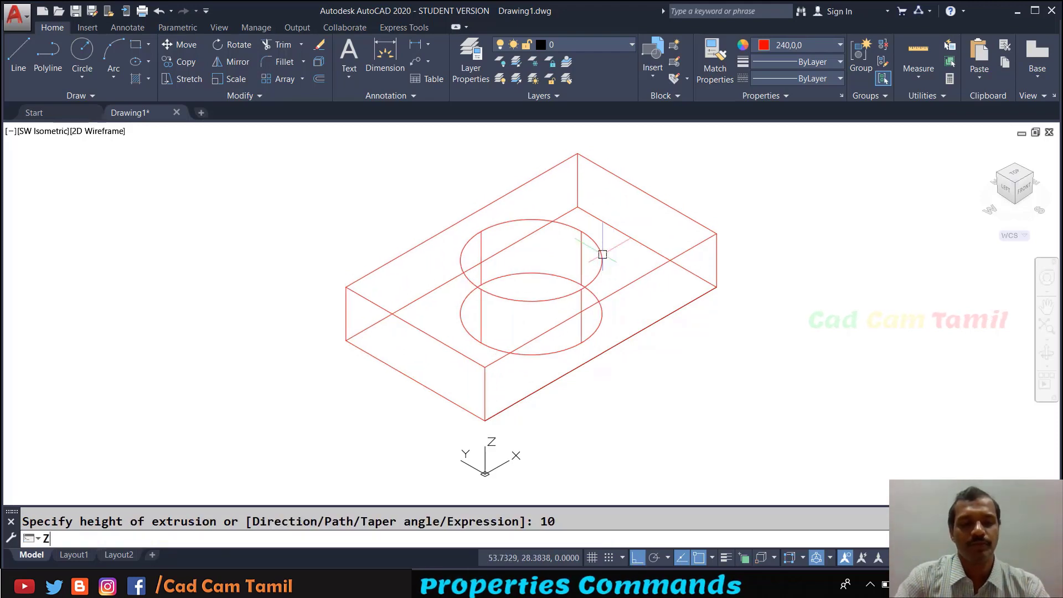
{"action": "key", "text": "Return"}
{"action": "type", "text": "e"}
{"action": "key", "text": "Return"}
{"action": "type", "text": "SUBTARCT"}
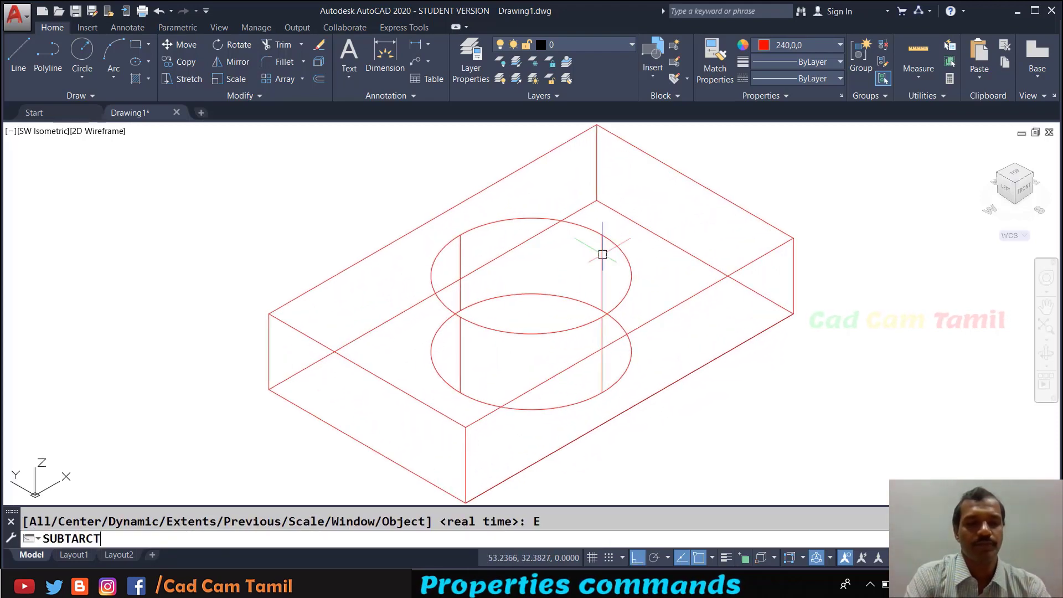
{"action": "key", "text": "Return"}
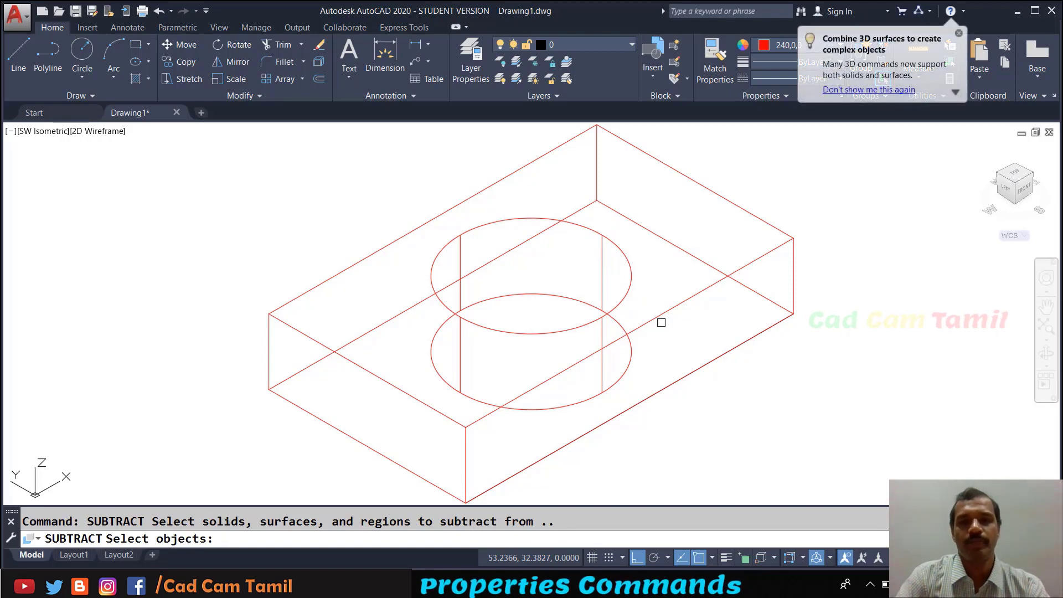
{"action": "left_click", "coordinate": [655, 317]}
{"action": "key", "text": "Return"}
{"action": "left_click", "coordinate": [624, 295]}
{"action": "key", "text": "Return"}
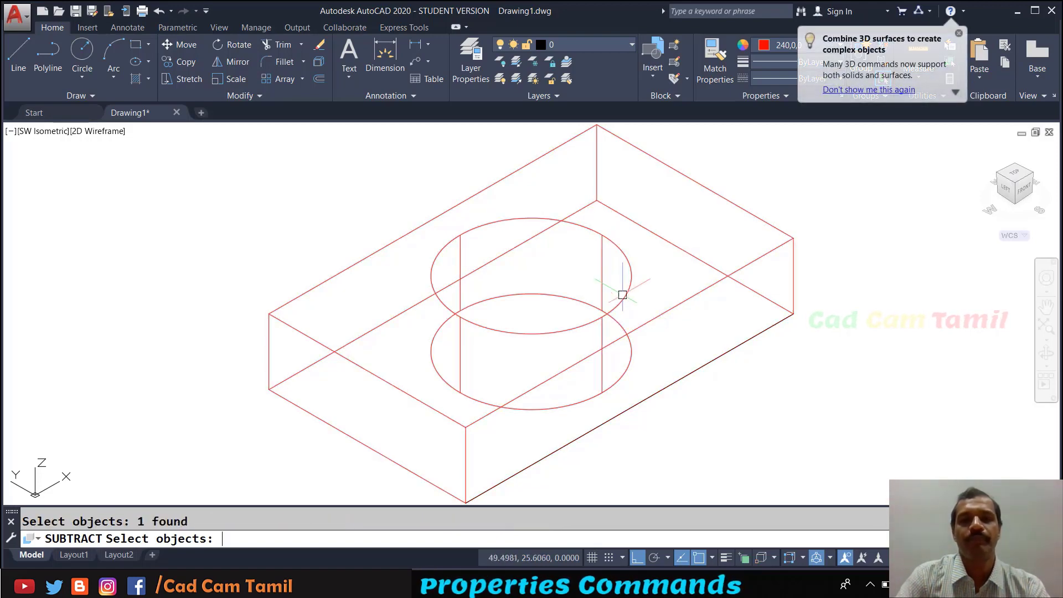
Run Hide to display the block with its hidden lines removed.
{"action": "type", "text": "HIDE"}
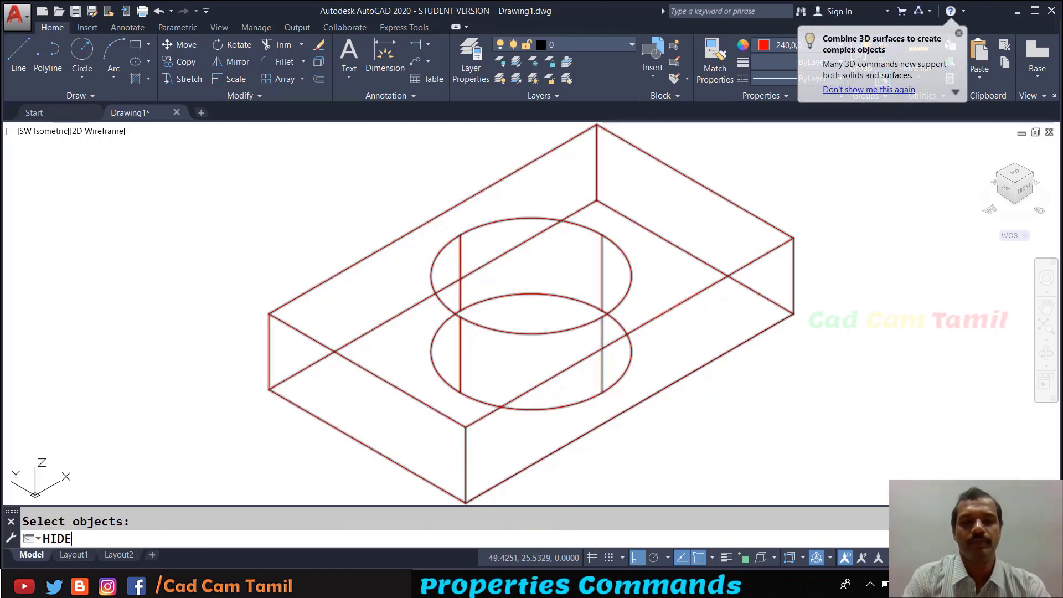
{"action": "key", "text": "Return"}
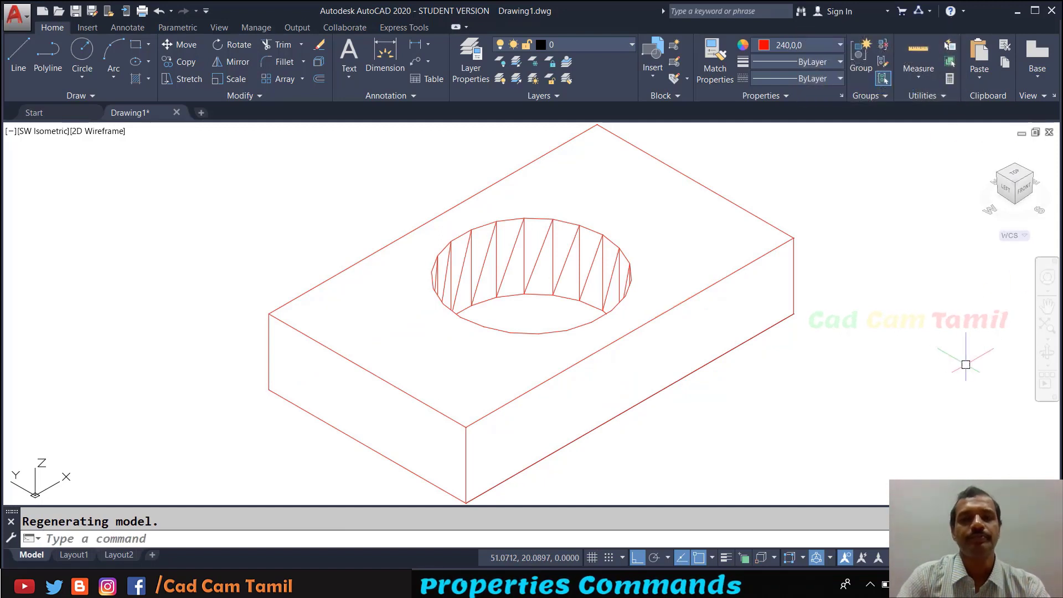
{"action": "key", "text": "Escape"}
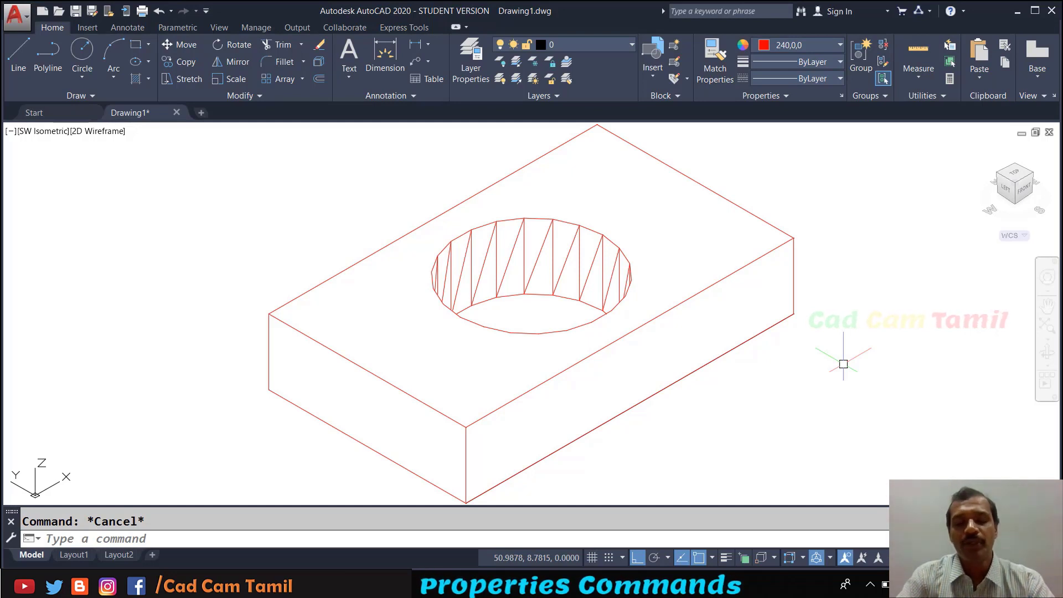
Run MASSPROP on the block with the hole to list its mass properties.
{"action": "type", "text": "MASS"}
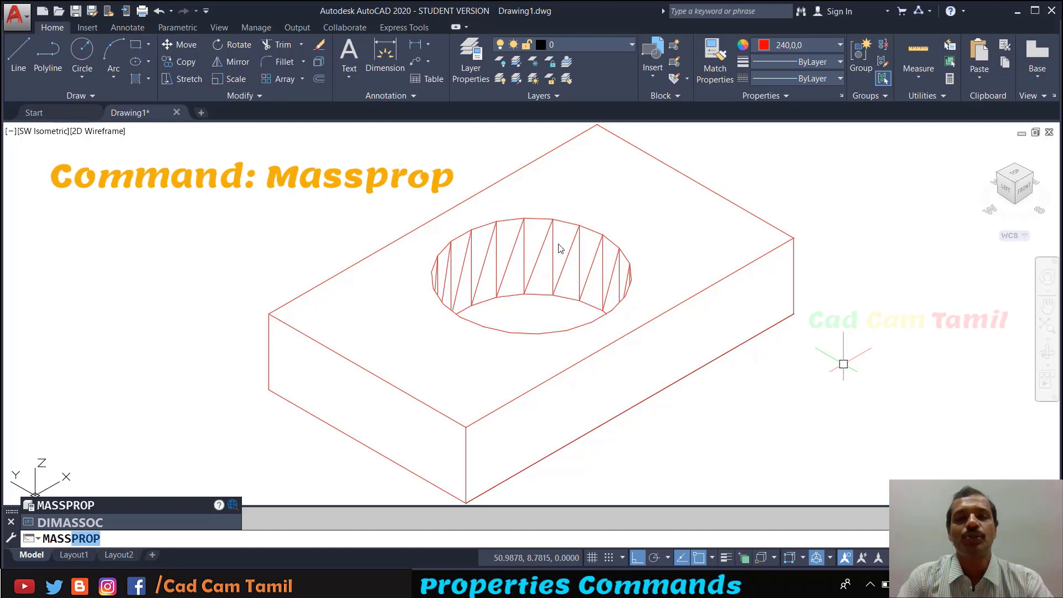
{"action": "key", "text": "Escape"}
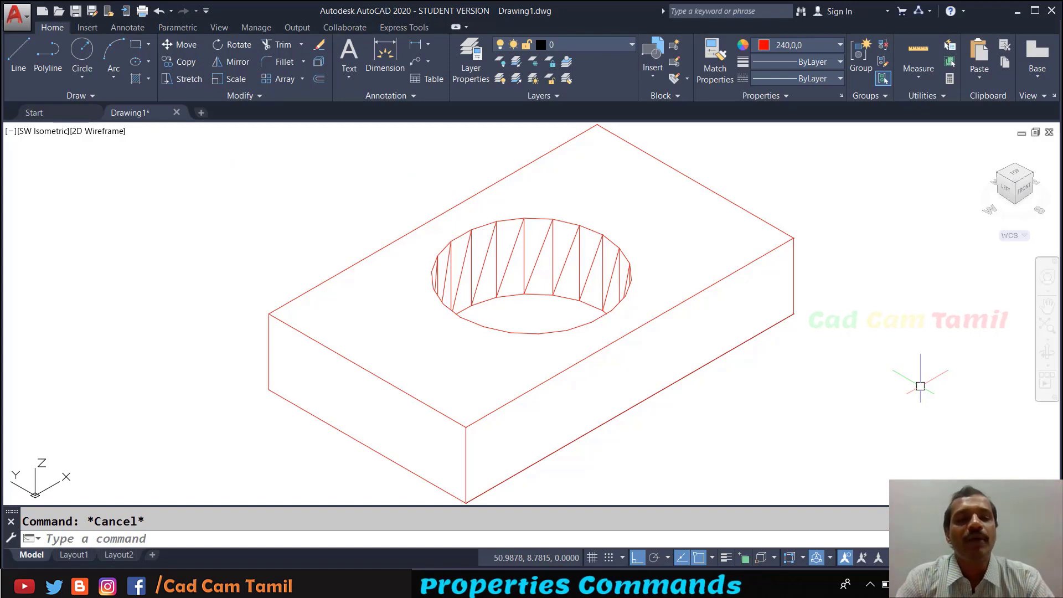
{"action": "type", "text": "MASSPROP"}
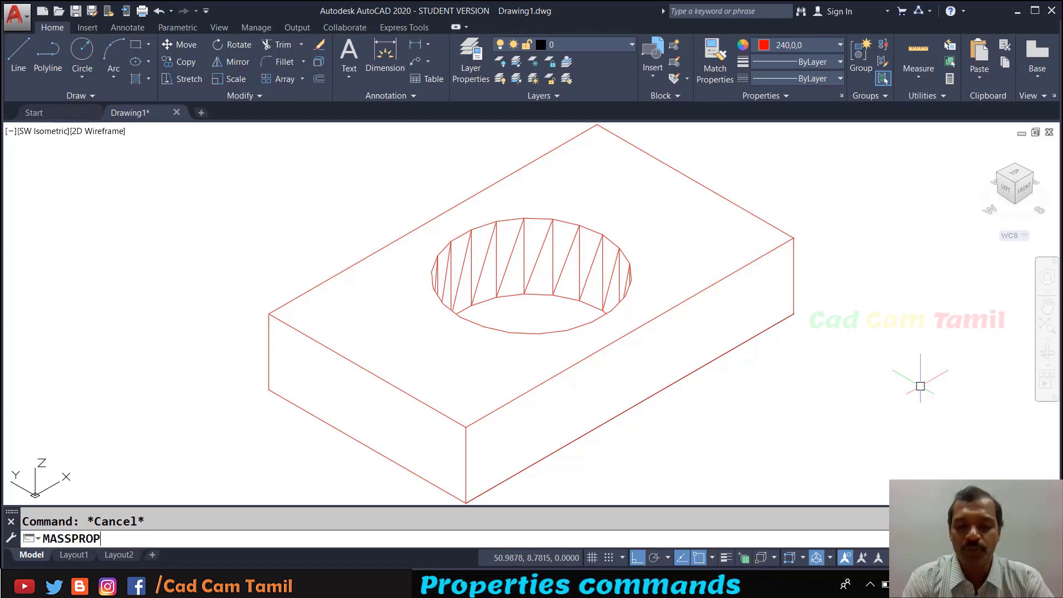
{"action": "key", "text": "Return"}
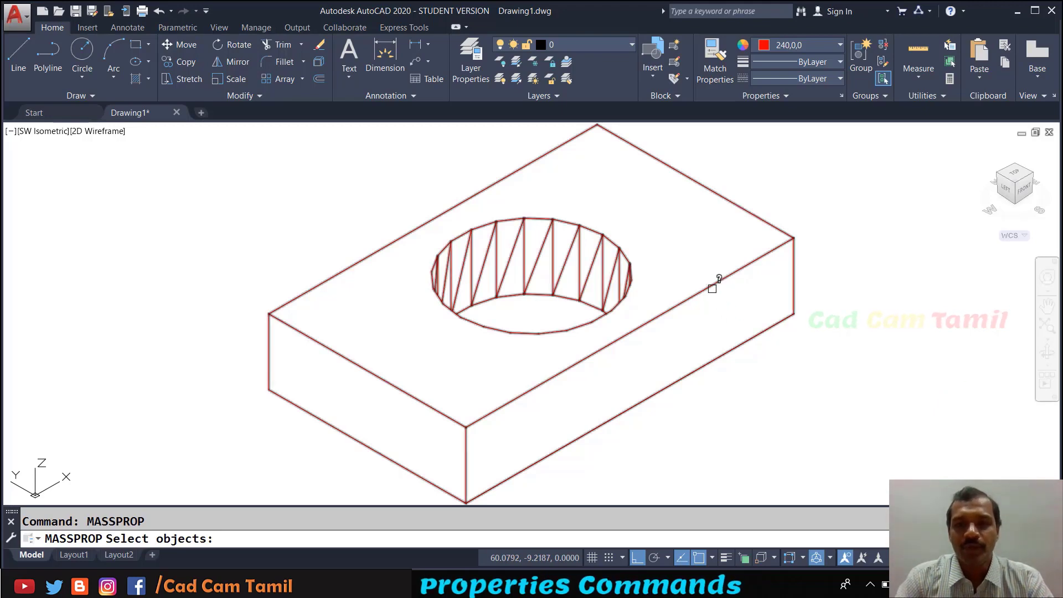
{"action": "left_click", "coordinate": [712, 281]}
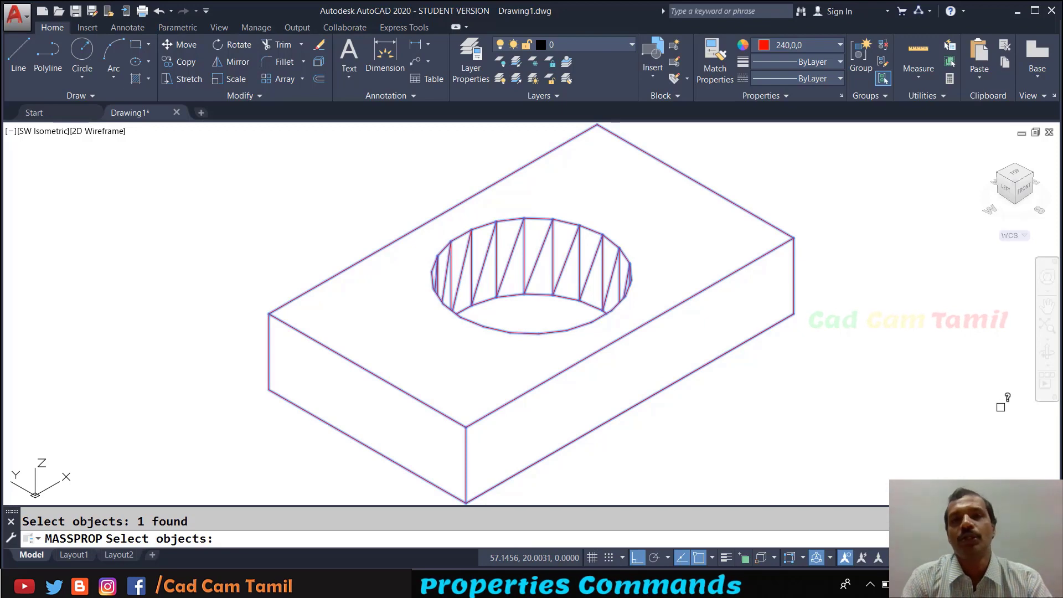
{"action": "key", "text": "Return"}
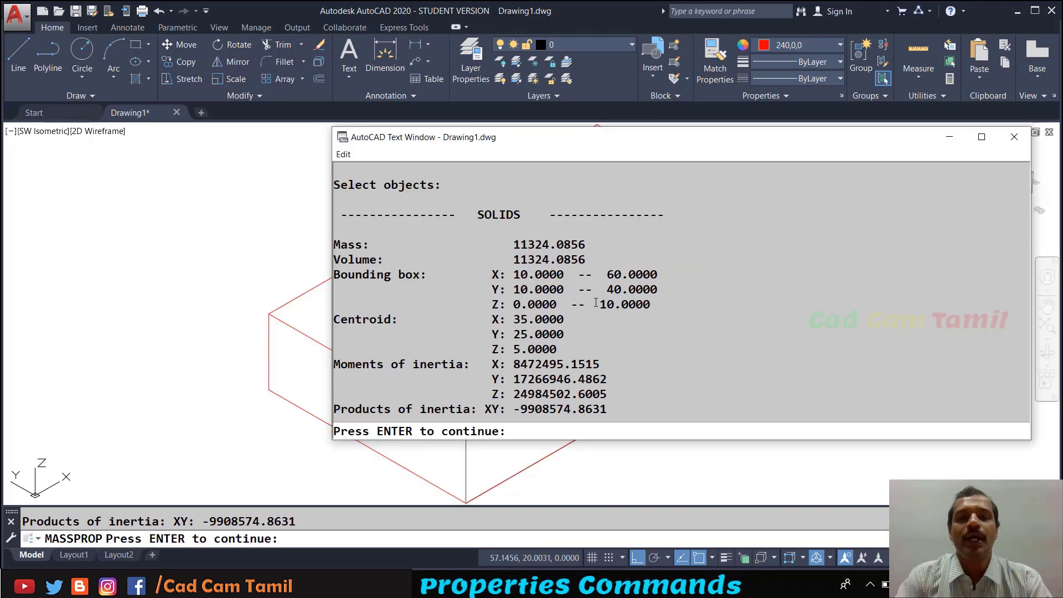
Examine the mass and volume values in the mass properties report, then leave it without writing the analysis to a file.
{"action": "left_click_drag", "start_coordinate": [513, 243], "coordinate": [594, 253]}
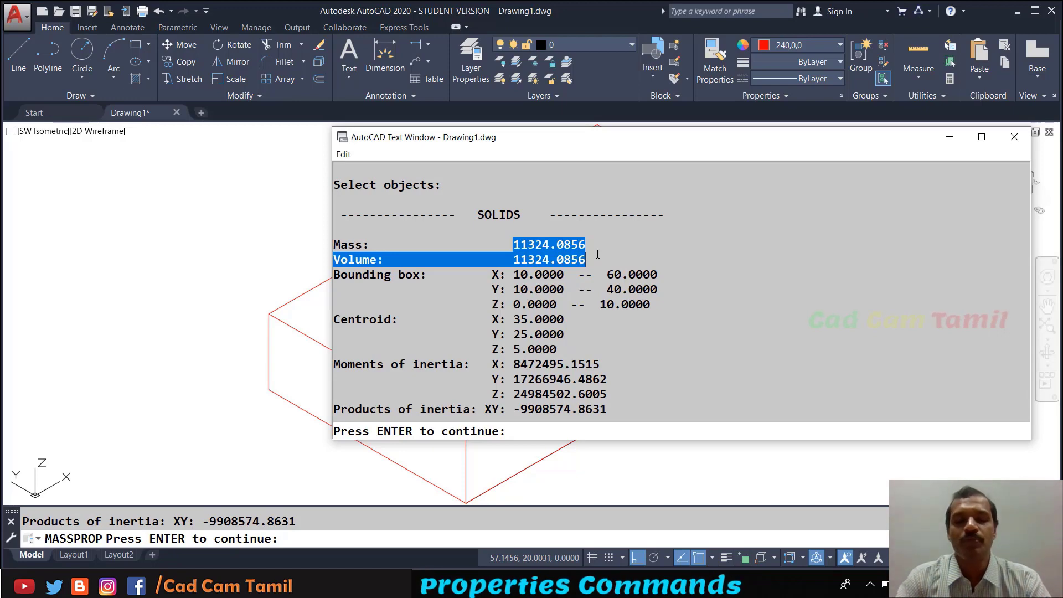
{"action": "left_click", "coordinate": [591, 244]}
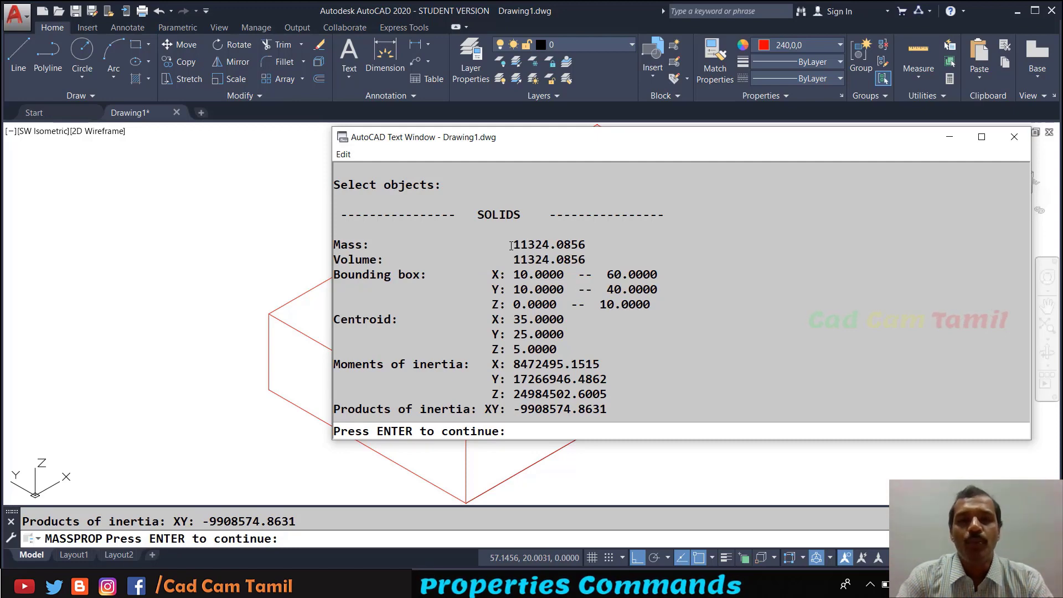
{"action": "left_click_drag", "start_coordinate": [512, 245], "coordinate": [588, 246]}
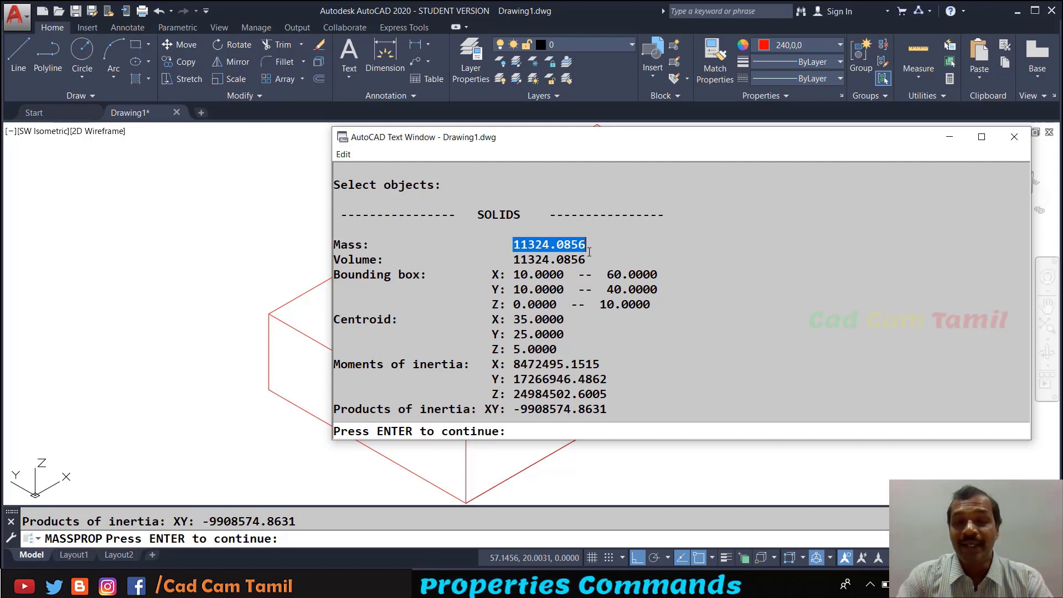
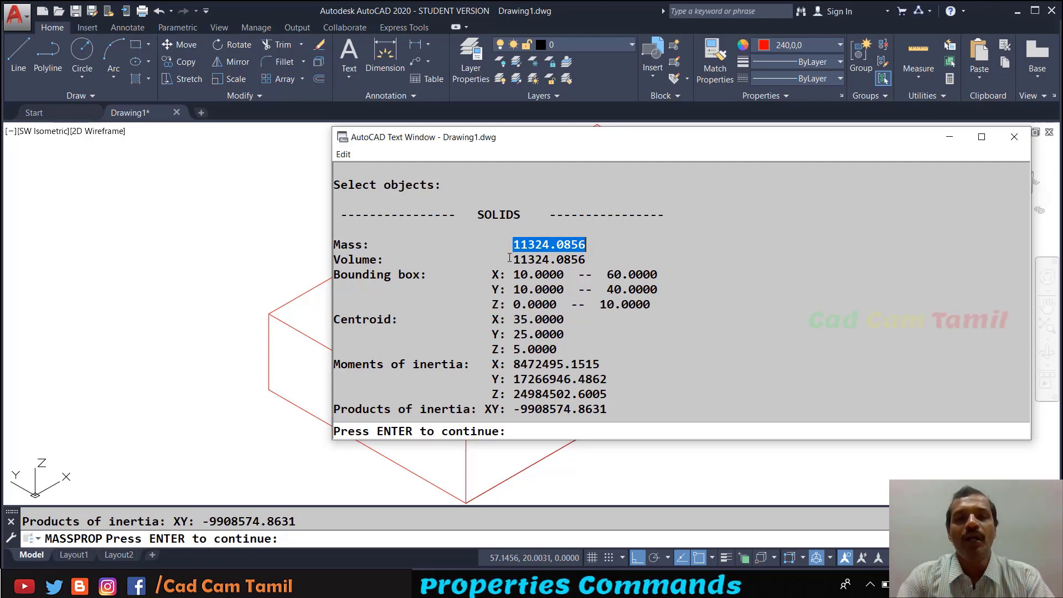
{"action": "left_click", "coordinate": [507, 260]}
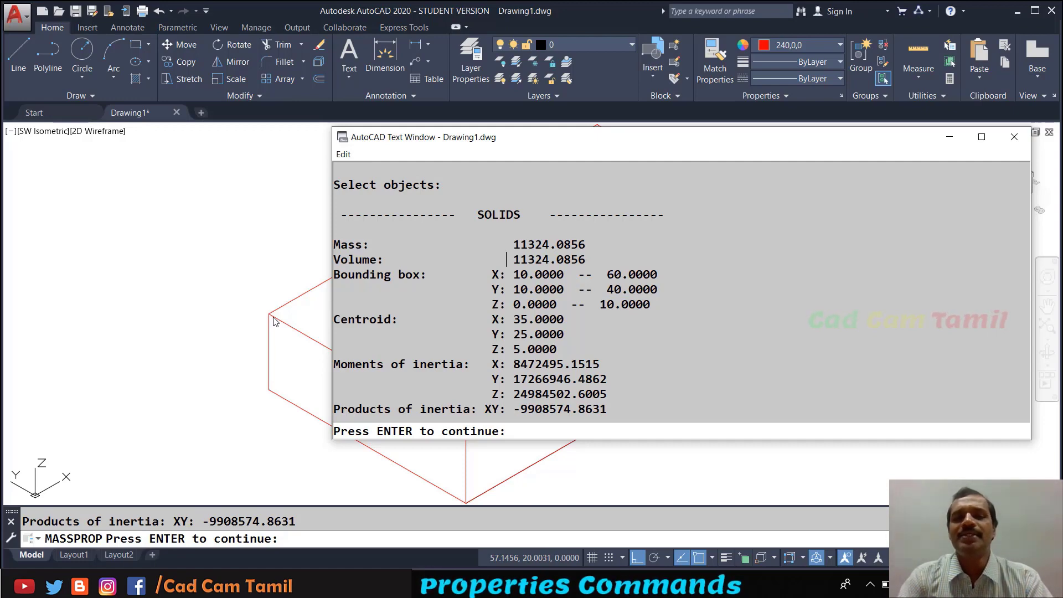
{"action": "key", "text": "Return"}
{"action": "key", "text": "Escape"}
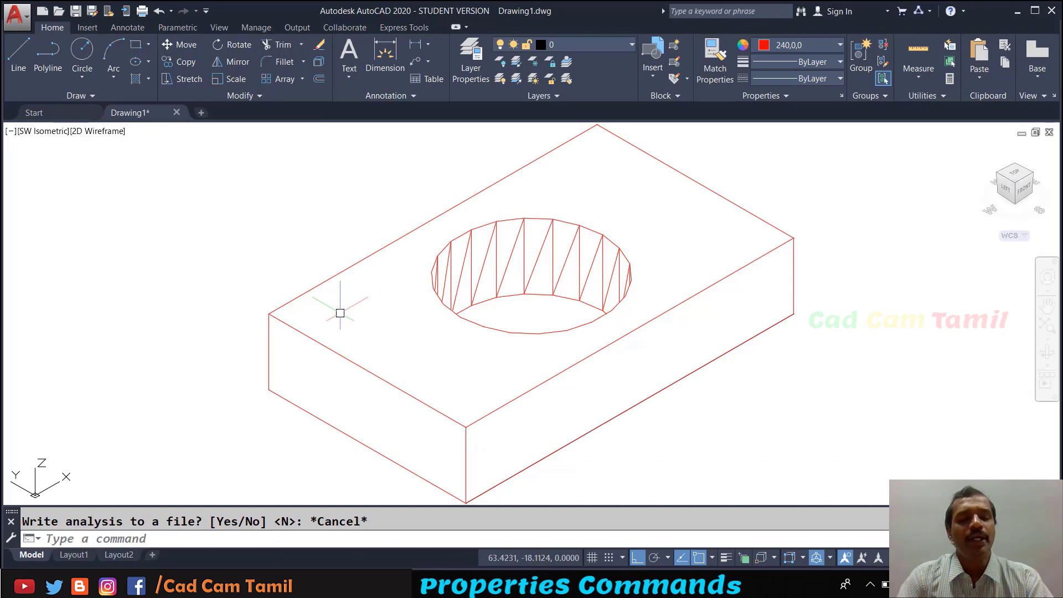
Erase the block with the hole and the leftover line beneath it to clear the drawing.
{"action": "left_click", "coordinate": [595, 331]}
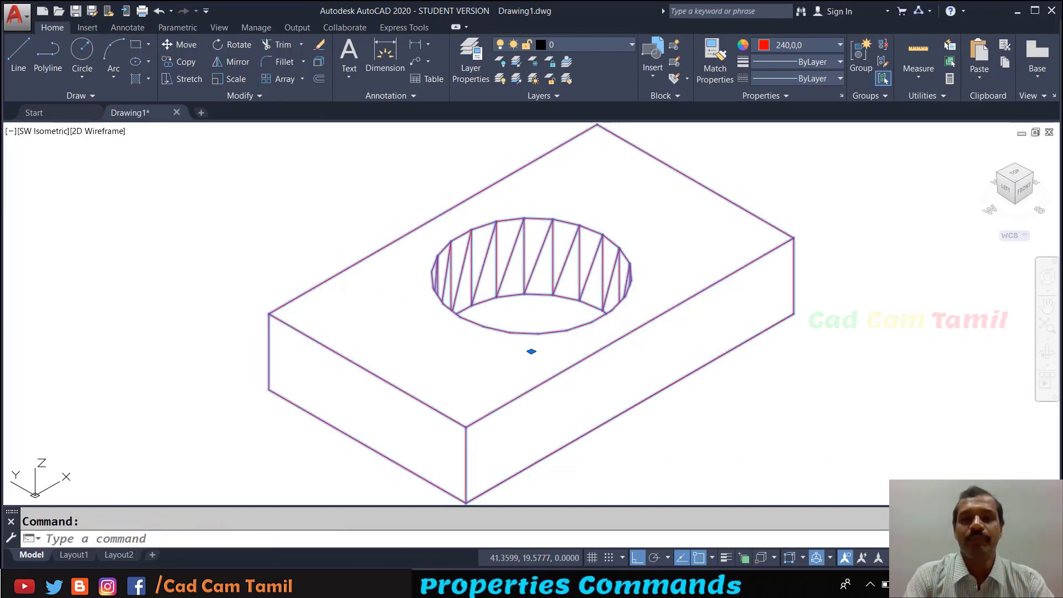
{"action": "key", "text": "Delete"}
{"action": "left_click", "coordinate": [702, 387]}
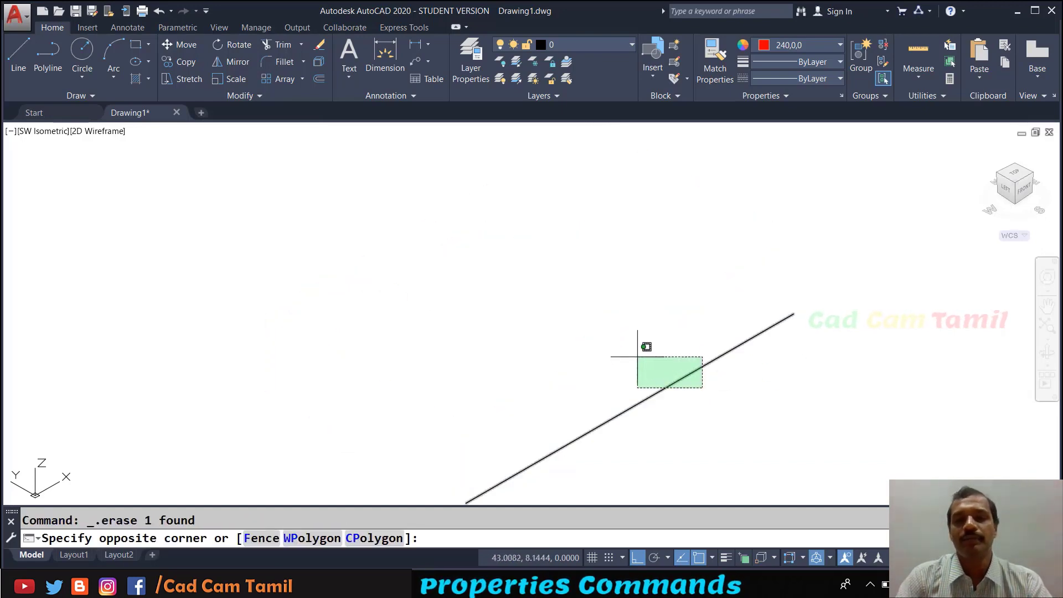
{"action": "left_click", "coordinate": [637, 356]}
{"action": "key", "text": "Delete"}
Draw a large wavy closed outline with Spline, Ortho off, about 67 by 67 units, ending at its start point.
{"action": "type", "text": "SPLINE"}
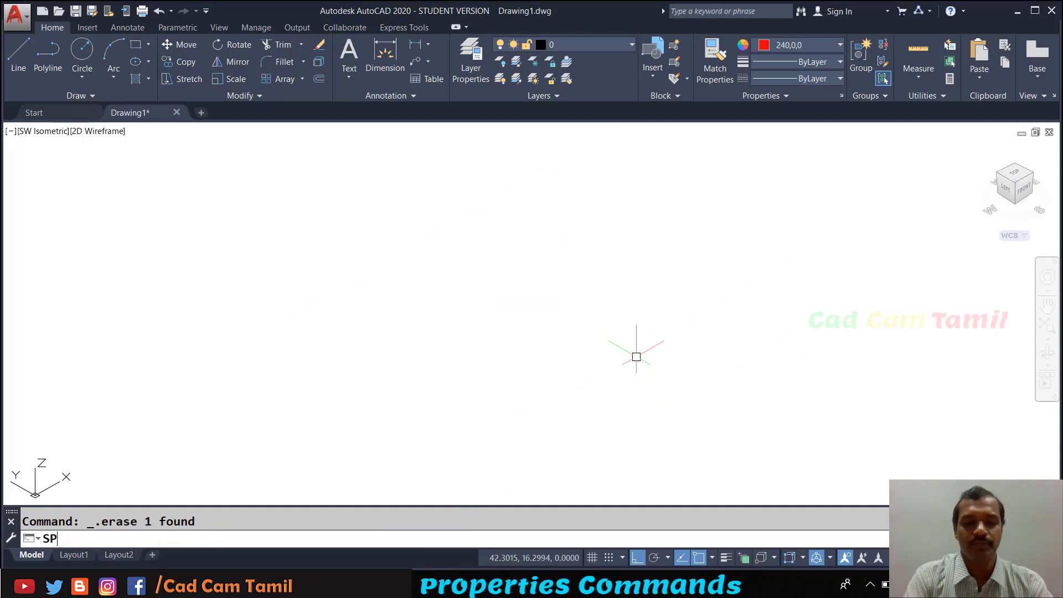
{"action": "key", "text": "Return"}
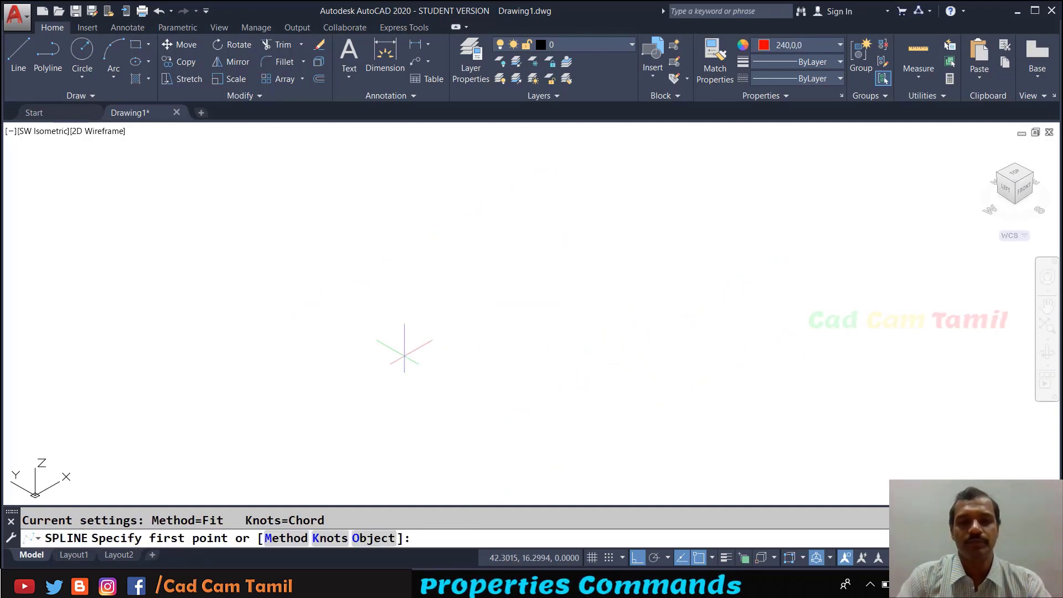
{"action": "left_click", "coordinate": [408, 409]}
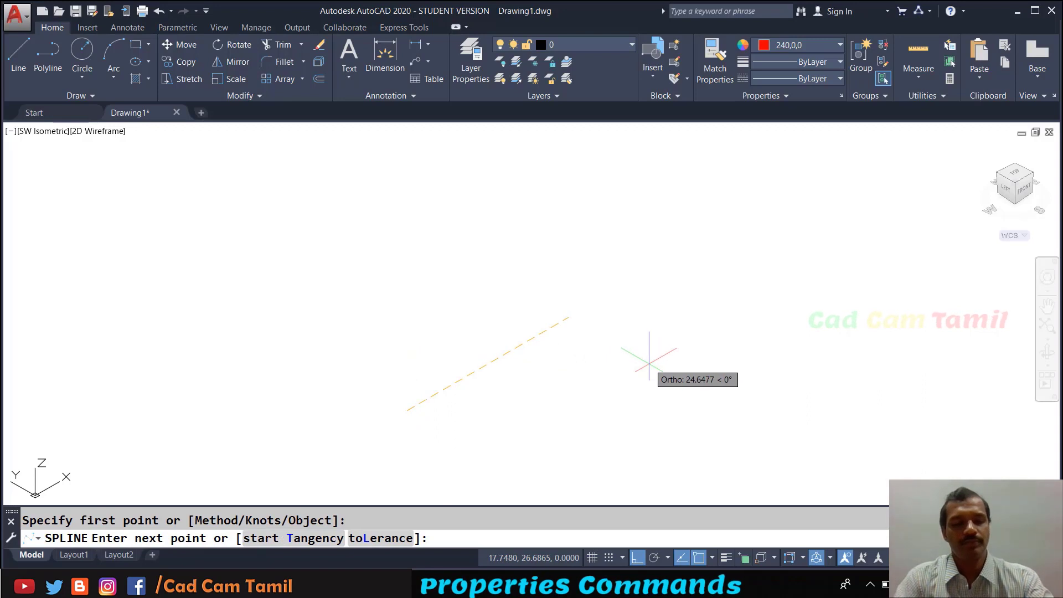
{"action": "key", "text": "F8"}
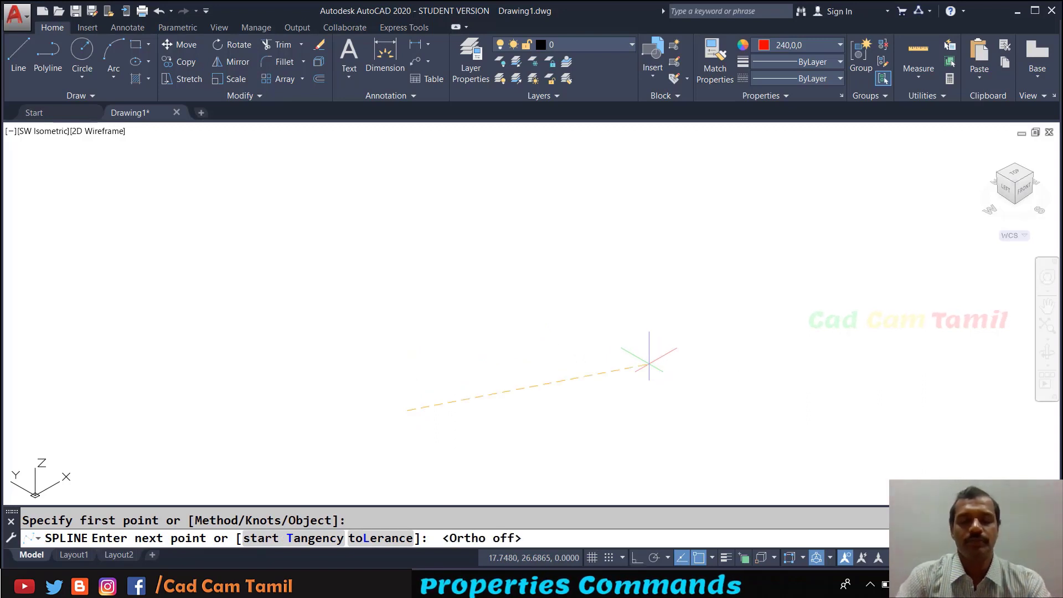
{"action": "left_click", "coordinate": [678, 387]}
{"action": "left_click", "coordinate": [673, 323]}
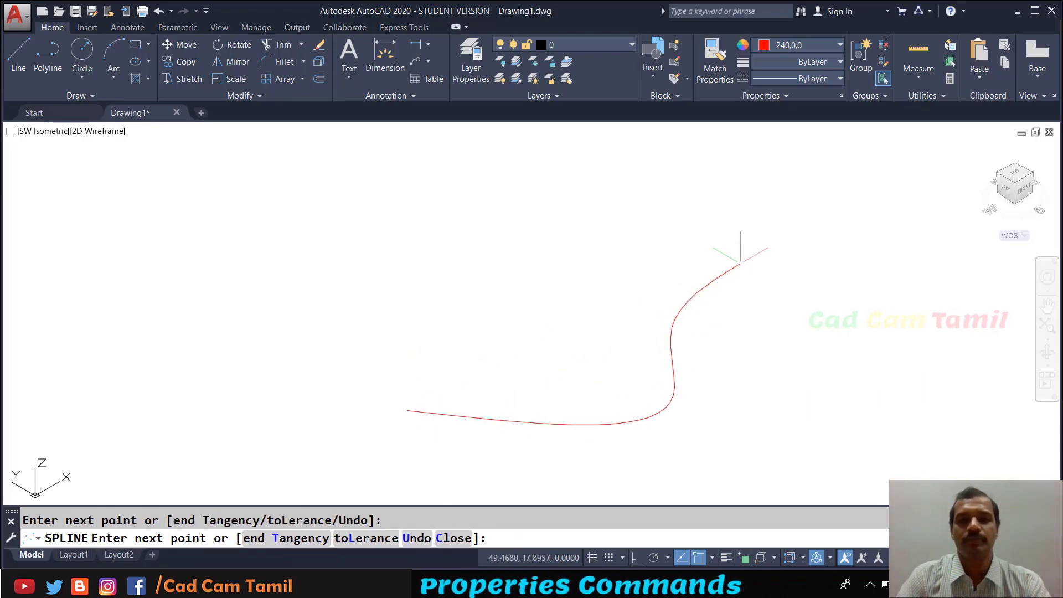
{"action": "left_click", "coordinate": [740, 261]}
{"action": "left_click", "coordinate": [533, 225]}
{"action": "left_click", "coordinate": [433, 266]}
{"action": "left_click", "coordinate": [365, 208]}
{"action": "left_click", "coordinate": [195, 267]}
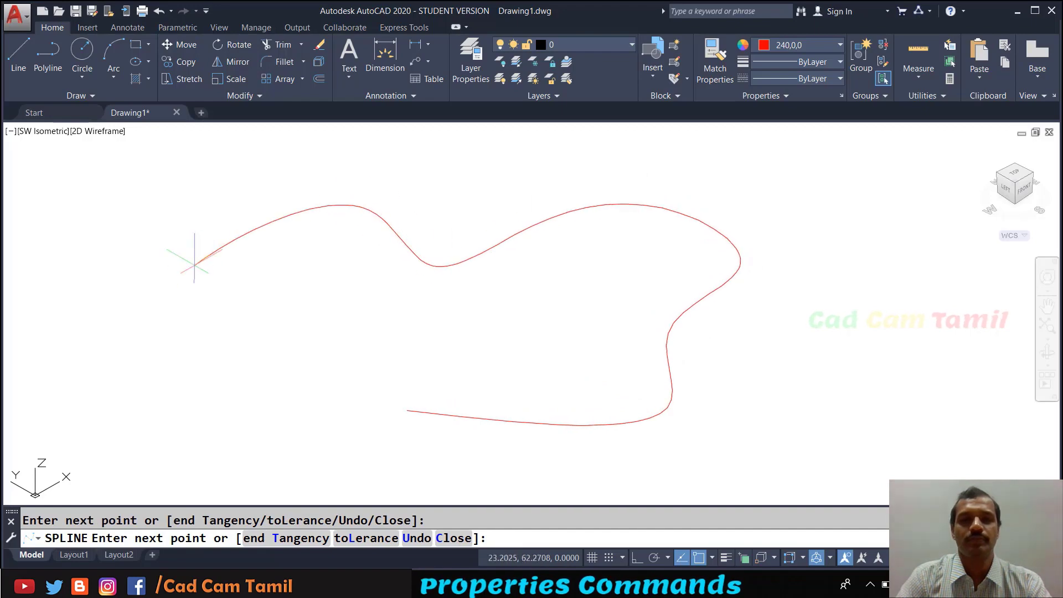
{"action": "left_click", "coordinate": [187, 340]}
{"action": "left_click", "coordinate": [247, 413]}
{"action": "left_click", "coordinate": [350, 350]}
{"action": "left_click", "coordinate": [408, 365]}
{"action": "left_click", "coordinate": [406, 410]}
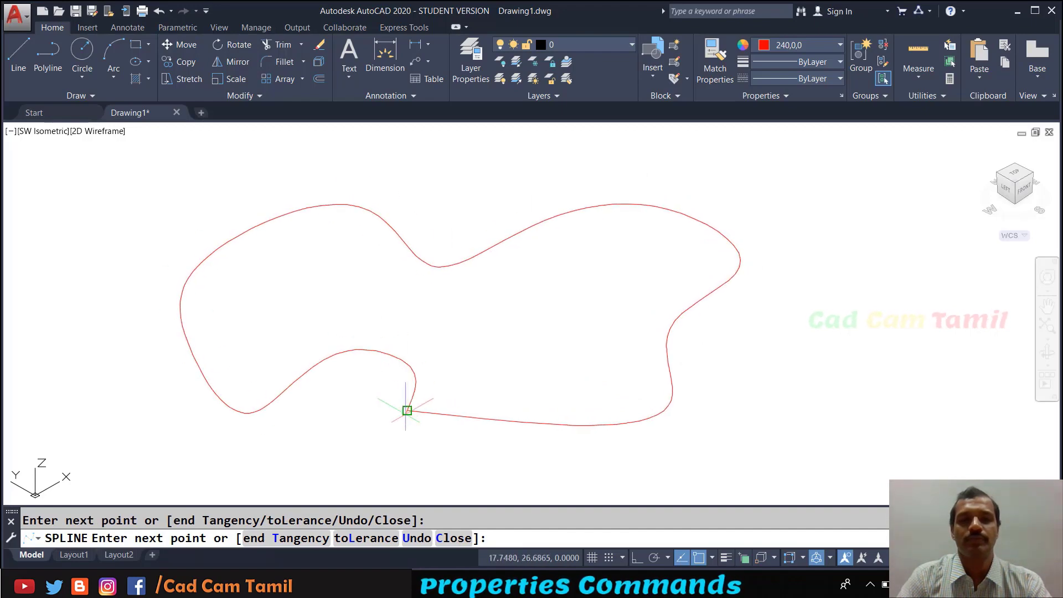
{"action": "key", "text": "Return"}
Draw a small closed freeform spline with an inward notch inside the right half of the outline.
{"action": "key", "text": "Return"}
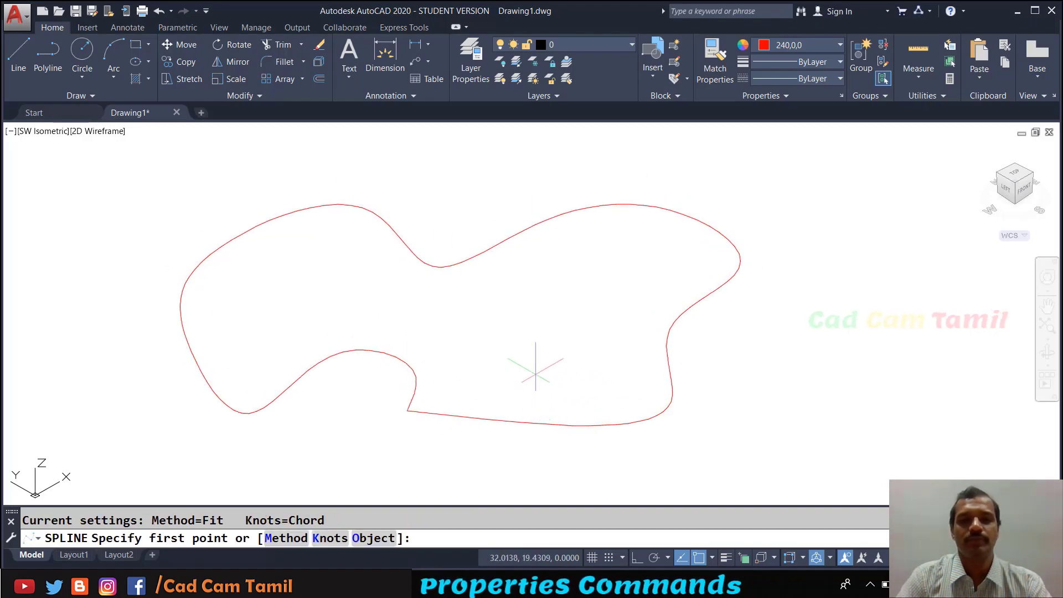
{"action": "left_click", "coordinate": [537, 374]}
{"action": "left_click", "coordinate": [604, 323]}
{"action": "left_click", "coordinate": [575, 284]}
{"action": "left_click", "coordinate": [481, 307]}
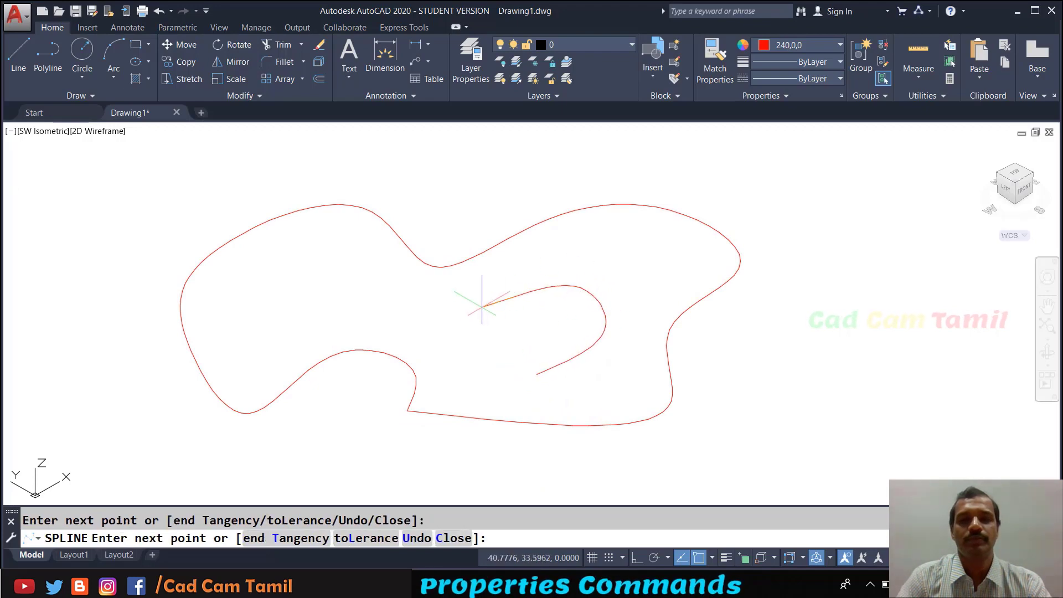
{"action": "left_click", "coordinate": [470, 347]}
{"action": "left_click", "coordinate": [542, 317]}
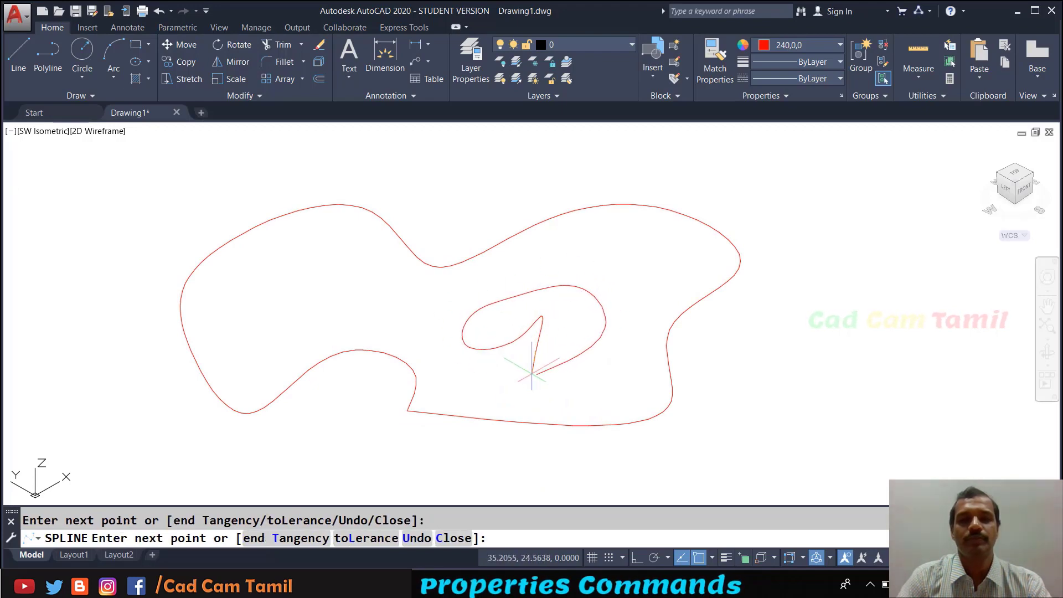
{"action": "left_click", "coordinate": [536, 374]}
{"action": "key", "text": "Return"}
Draw another small closed freeform spline inside the left half of the outline.
{"action": "key", "text": "Return"}
{"action": "left_click", "coordinate": [267, 330]}
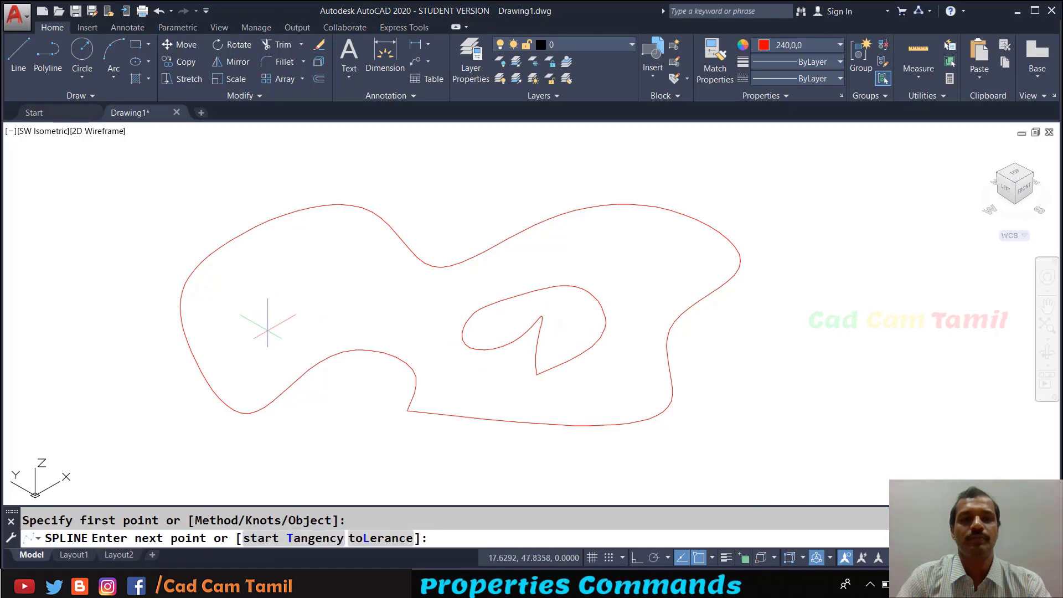
{"action": "left_click", "coordinate": [265, 280]}
{"action": "left_click", "coordinate": [328, 259]}
{"action": "left_click", "coordinate": [368, 279]}
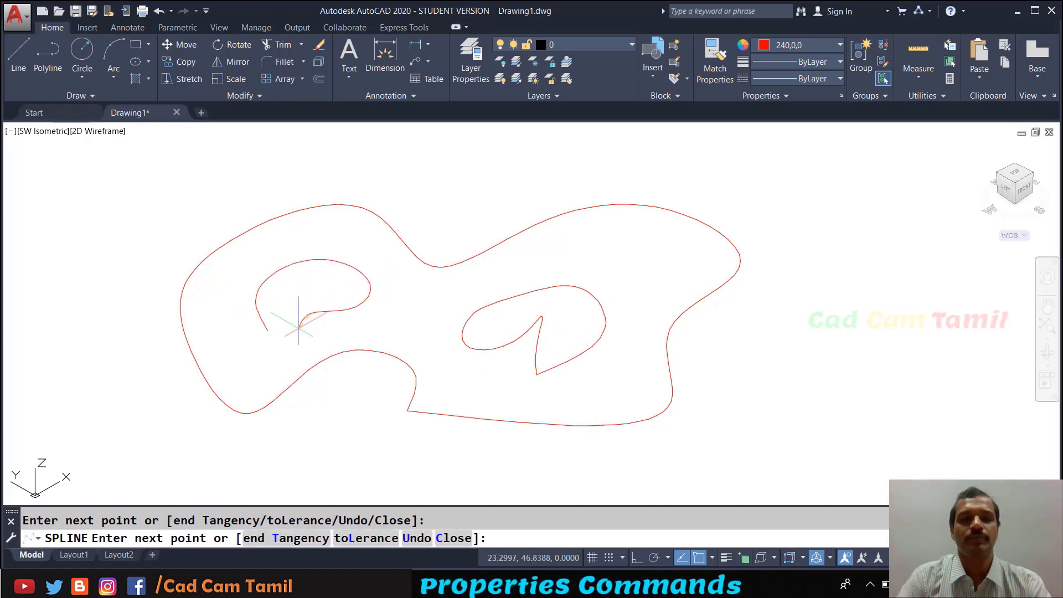
{"action": "left_click", "coordinate": [267, 330]}
{"action": "key", "text": "Return"}
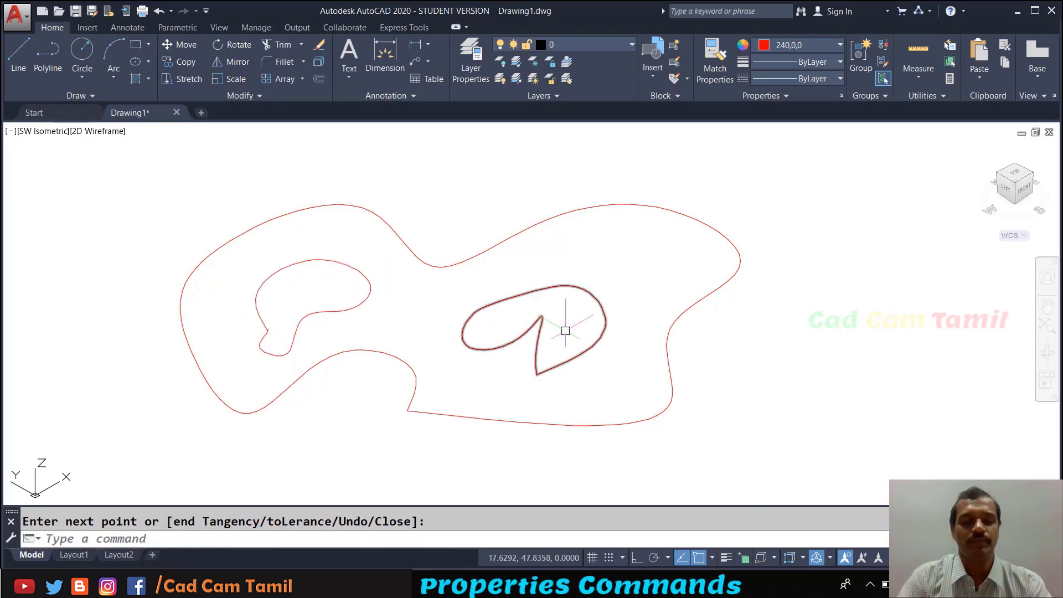
Run Region on all objects in the drawing to convert the closed splines.
{"action": "type", "text": "RE"}
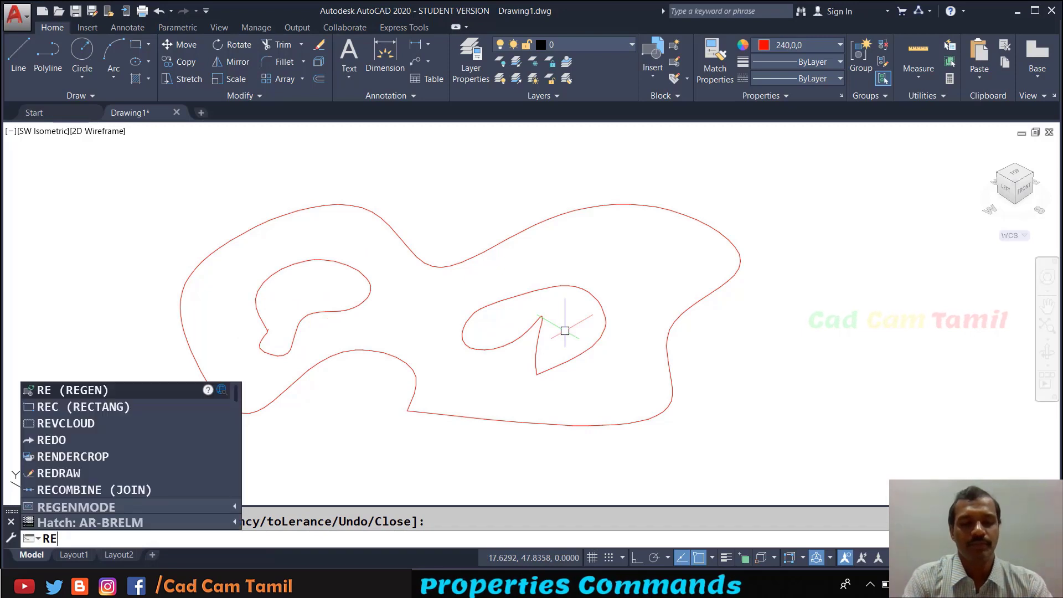
{"action": "type", "text": "GION"}
{"action": "key", "text": "Return"}
{"action": "type", "text": "AL"}
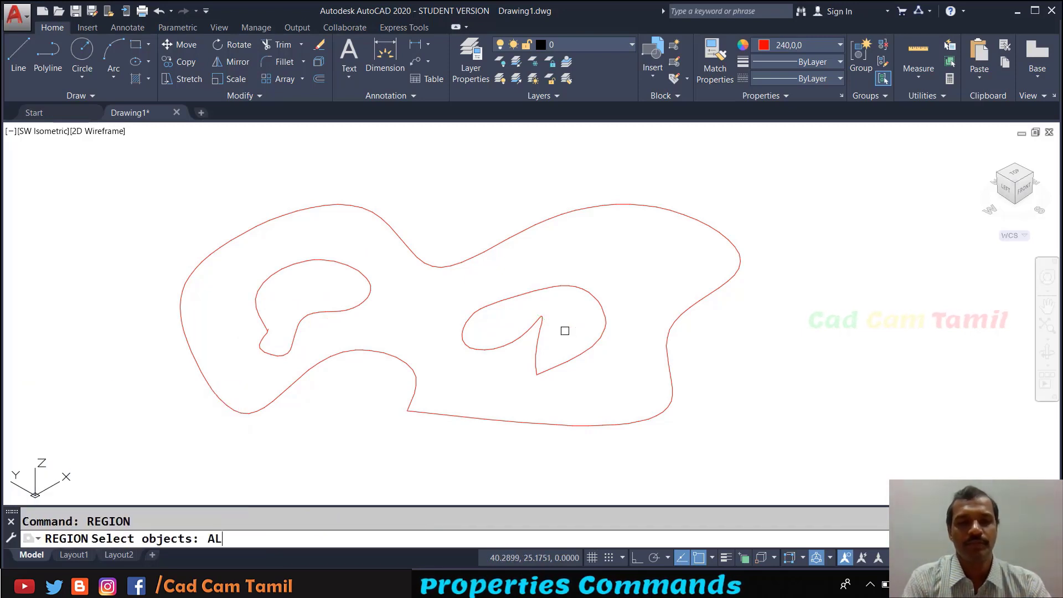
{"action": "key", "text": "Return"}
{"action": "key", "text": "Return"}
Extrude the outer outline and both inner shapes to a height of 10 units.
{"action": "type", "text": "EXT"}
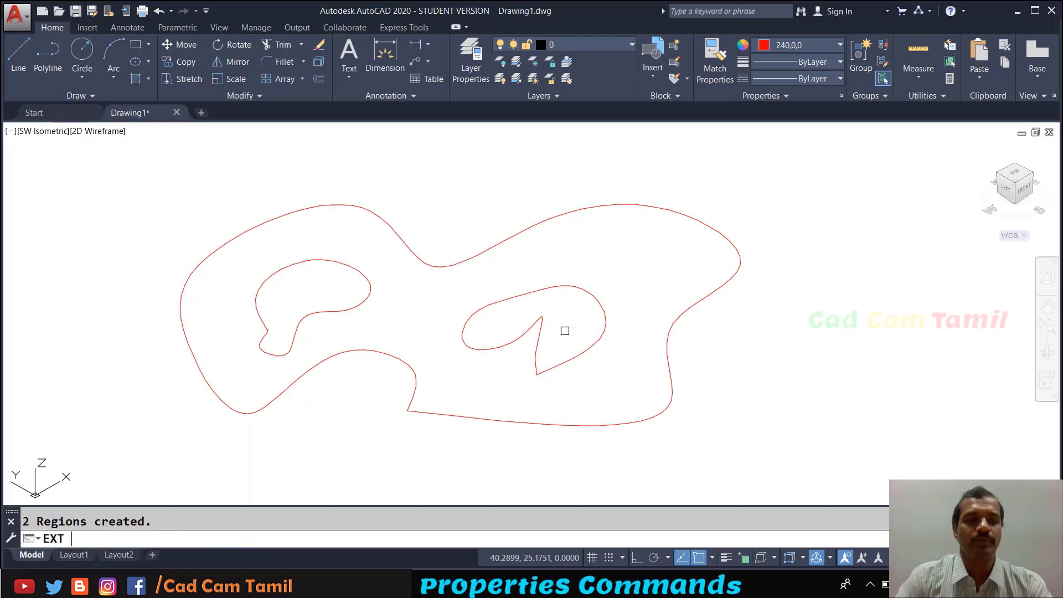
{"action": "key", "text": "Return"}
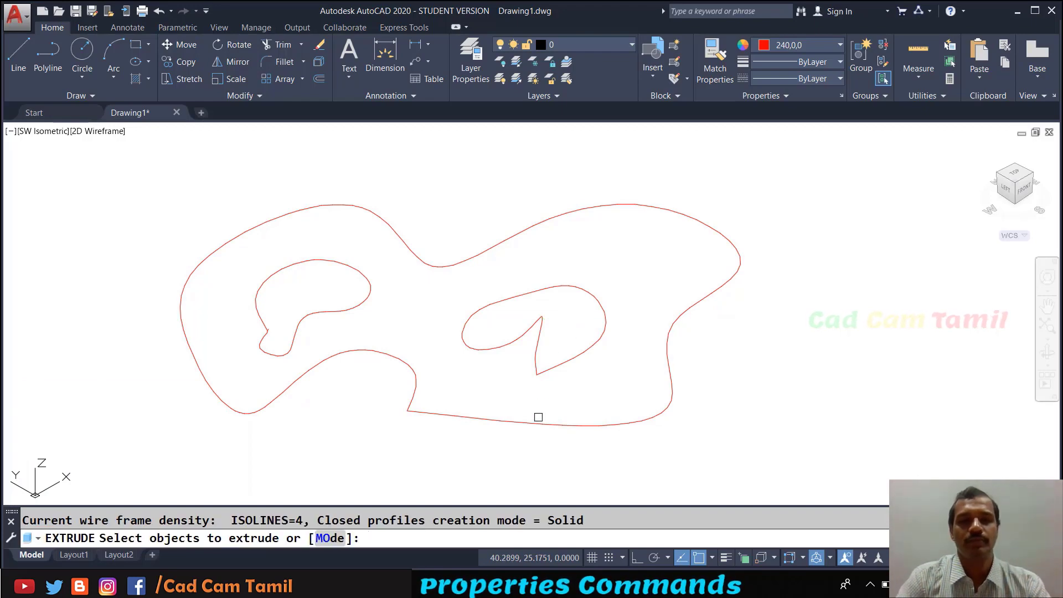
{"action": "left_click", "coordinate": [536, 421]}
{"action": "left_click", "coordinate": [543, 370]}
{"action": "left_click", "coordinate": [327, 312]}
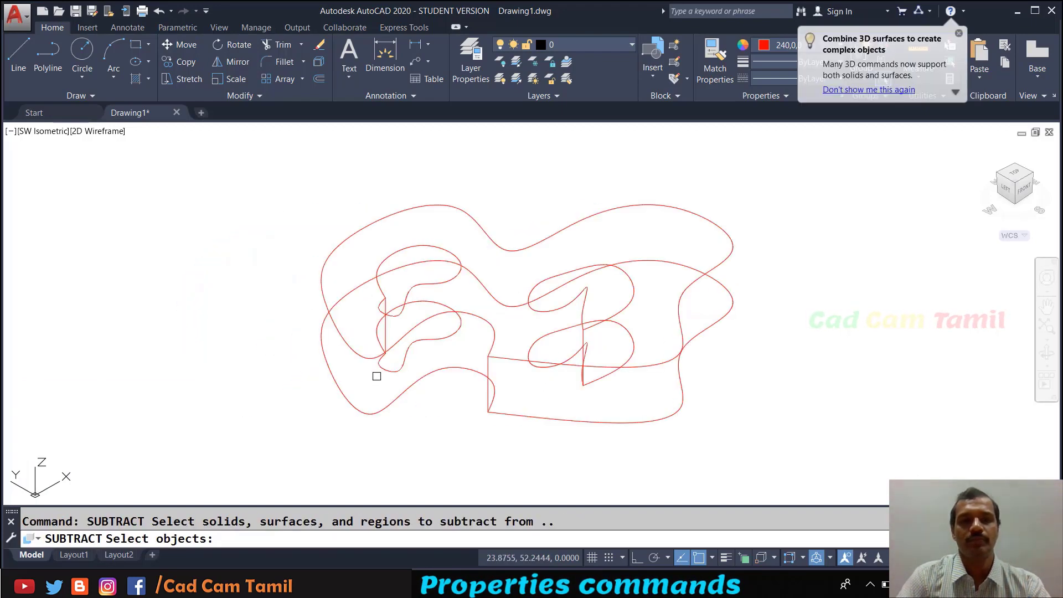
Subtract the two inner extruded shapes from the large outer solid to cut freeform holes.
{"action": "left_click", "coordinate": [491, 334]}
{"action": "key", "text": "Return"}
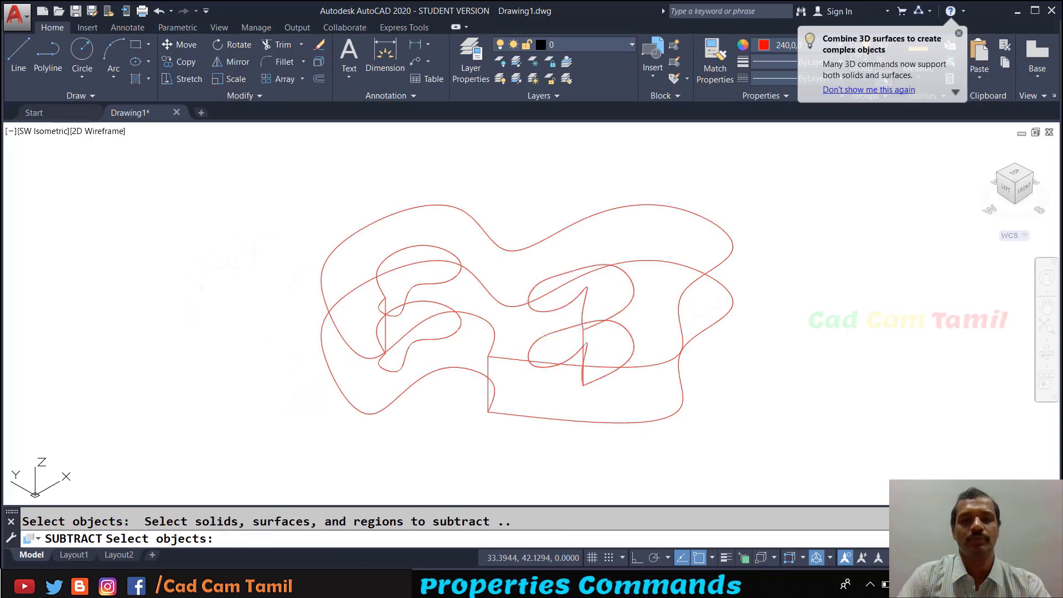
{"action": "left_click", "coordinate": [533, 334]}
{"action": "left_click", "coordinate": [400, 252]}
{"action": "key", "text": "Return"}
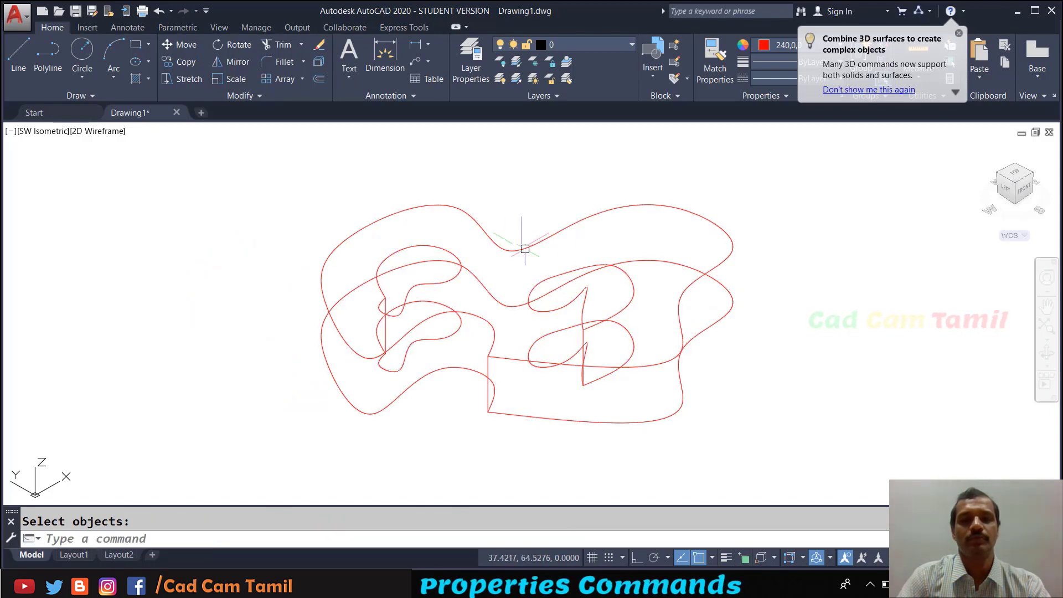
Run Hide to display the freeform solid with its hidden lines removed.
{"action": "type", "text": "HIC"}
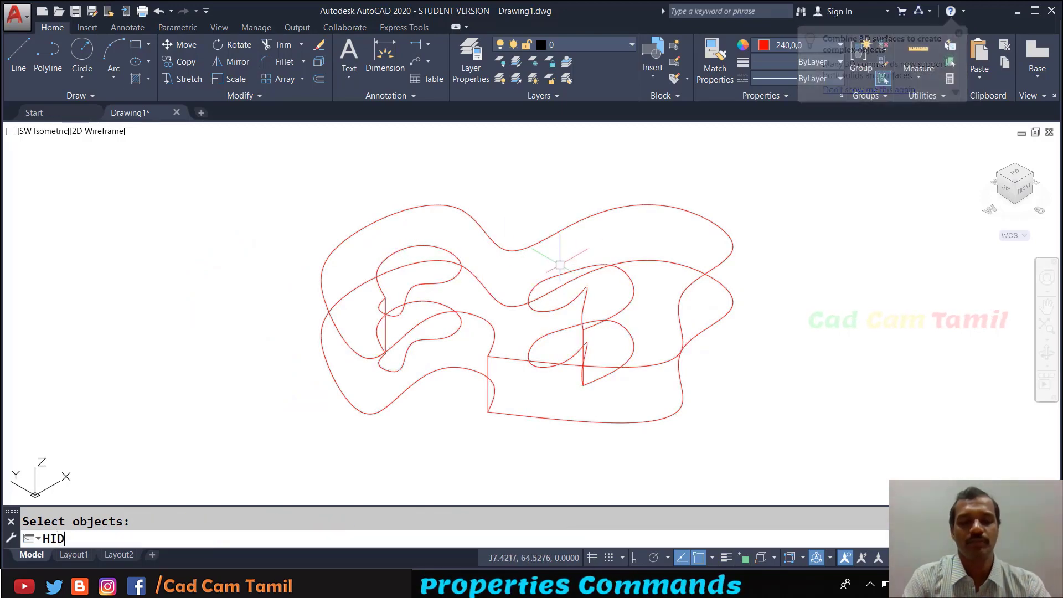
{"action": "type", "text": "E"}
{"action": "key", "text": "Return"}
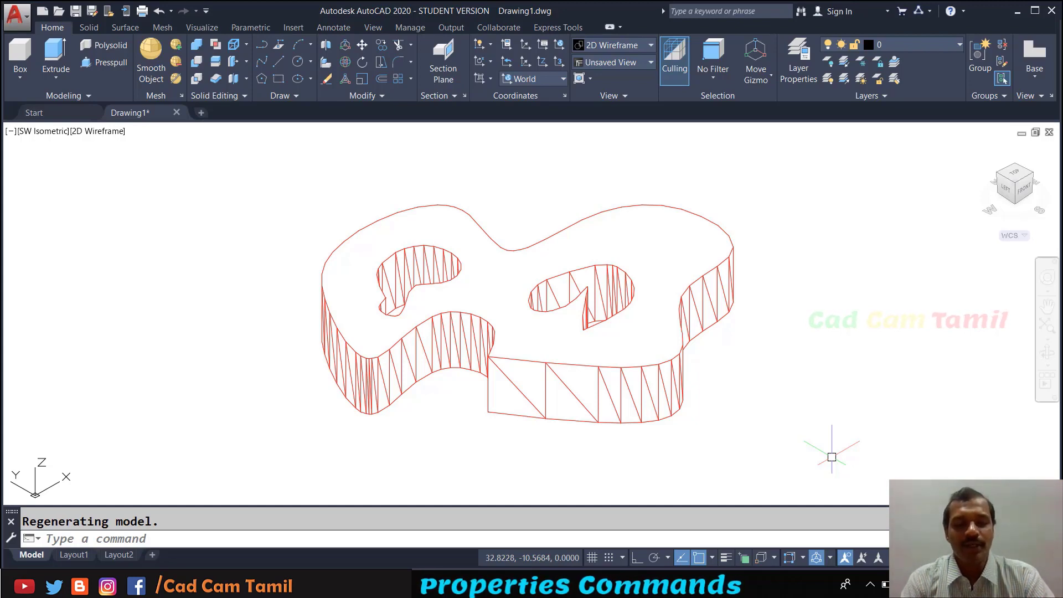
Run MASSPROP on the freeform solid with the two holes to list its mass properties.
{"action": "type", "text": "MASSPROP"}
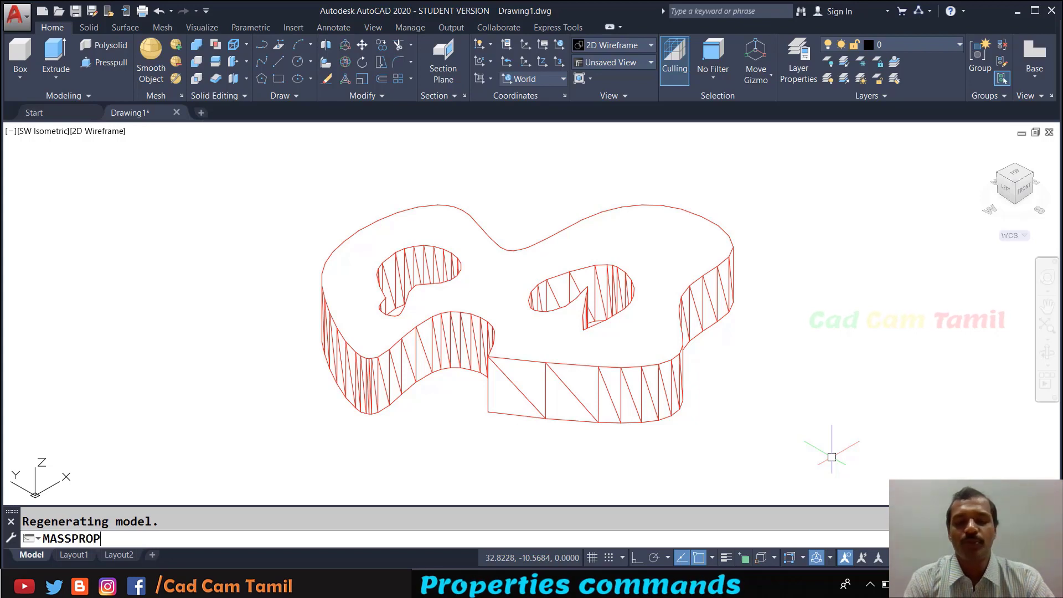
{"action": "key", "text": "Return"}
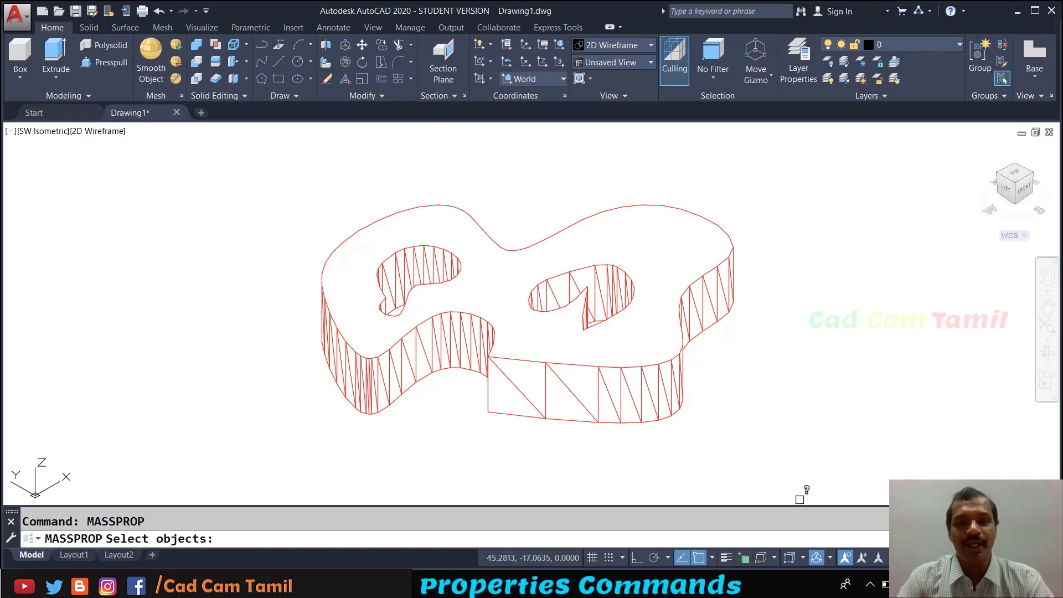
{"action": "left_click", "coordinate": [721, 263]}
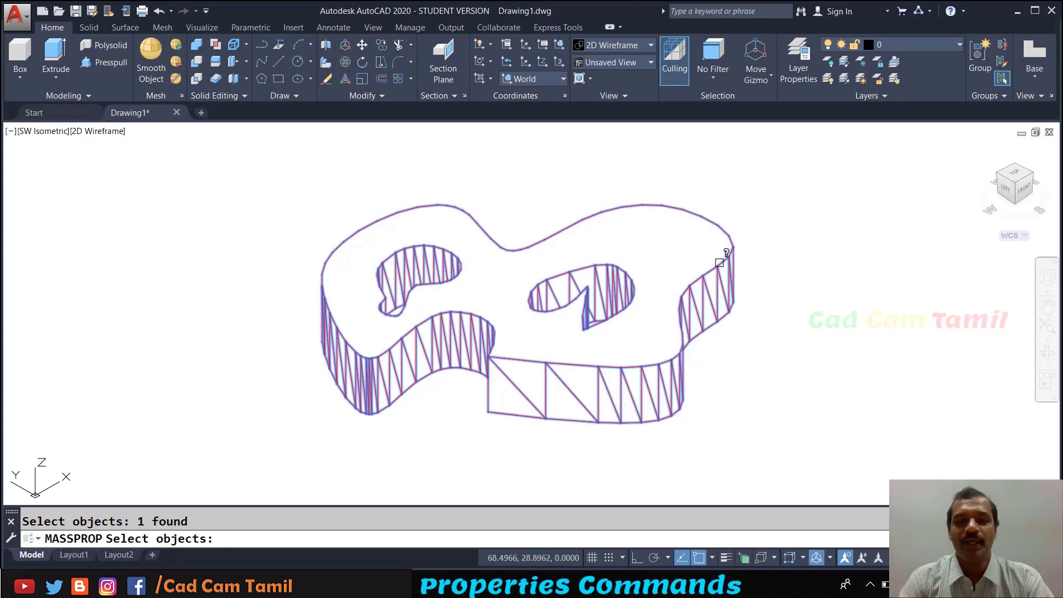
{"action": "key", "text": "Return"}
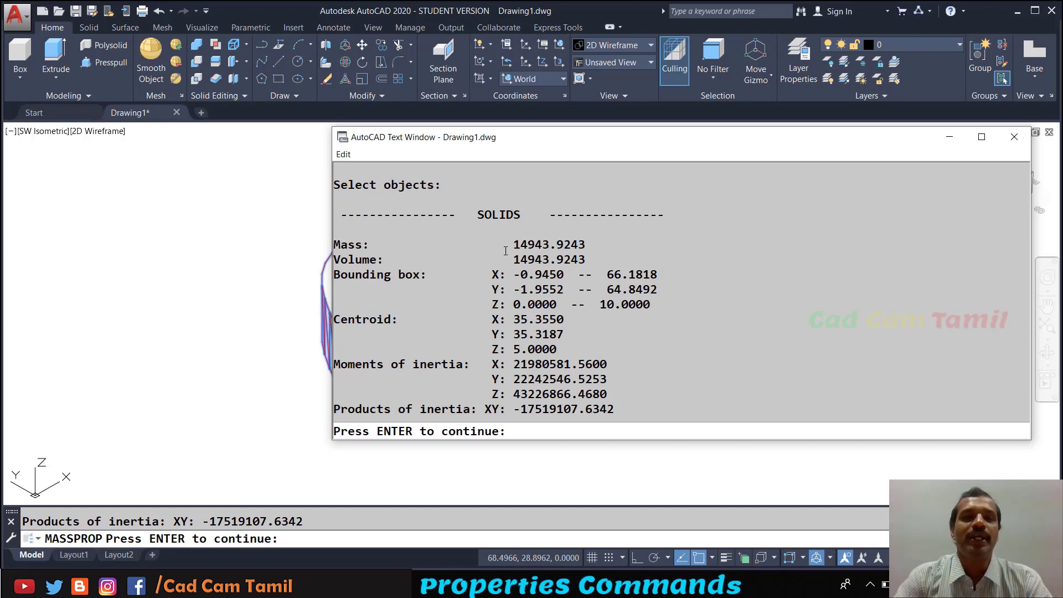
Examine the mass, volume, bounding box, centroid and inertia values in the report, and continue to its remaining entries.
{"action": "left_click_drag", "start_coordinate": [514, 245], "coordinate": [591, 256]}
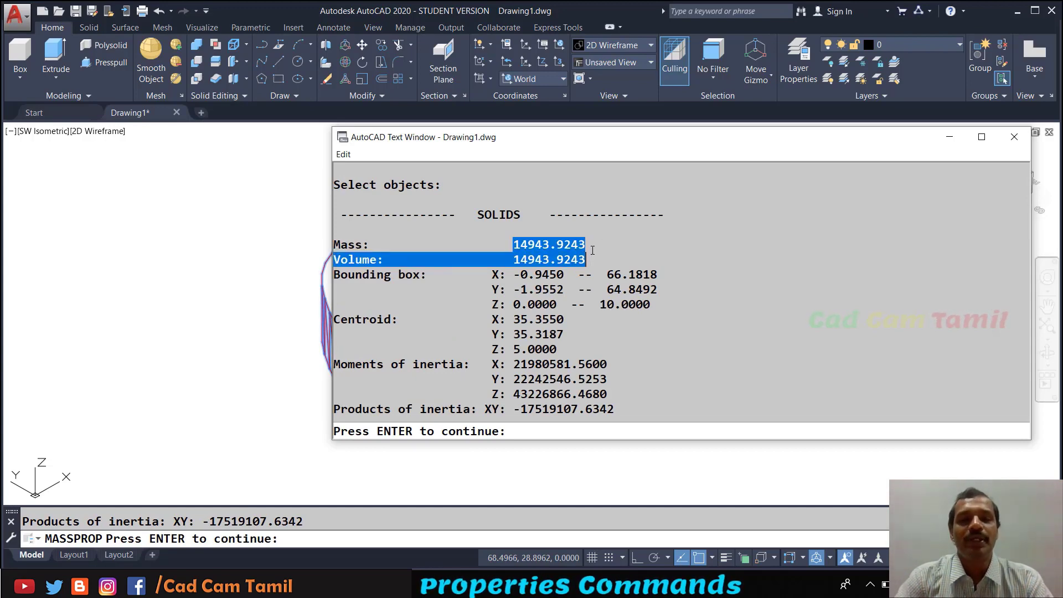
{"action": "left_click", "coordinate": [589, 245]}
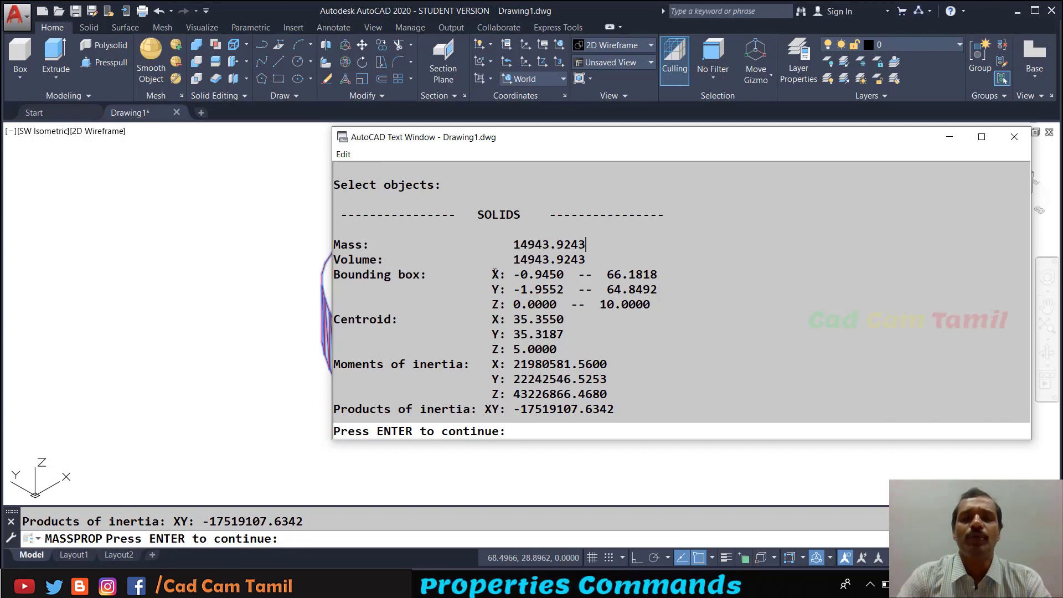
{"action": "left_click_drag", "start_coordinate": [492, 274], "coordinate": [644, 304]}
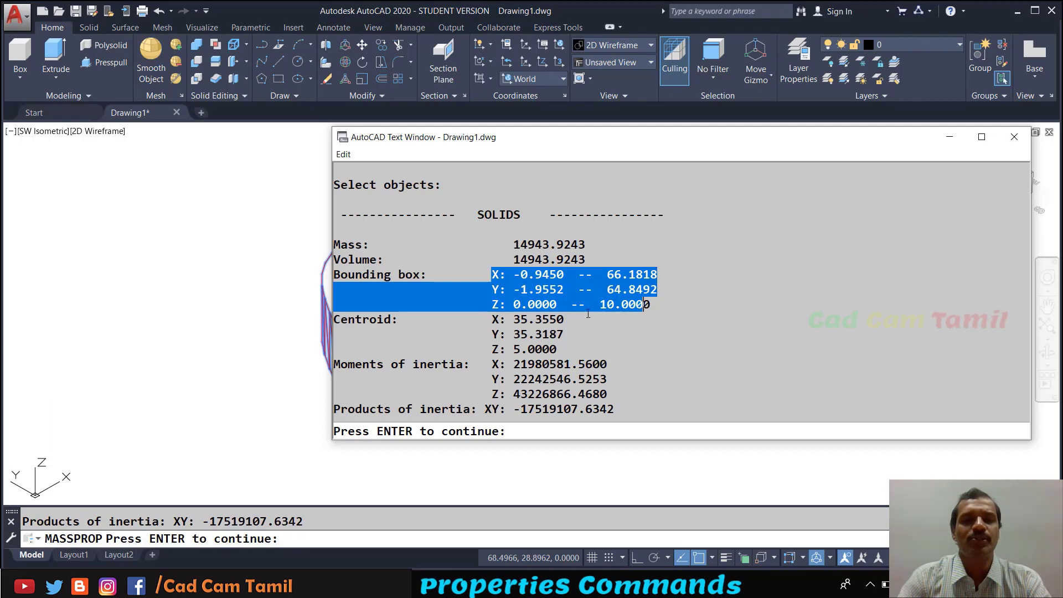
{"action": "left_click_drag", "start_coordinate": [405, 319], "coordinate": [564, 320]}
{"action": "left_click_drag", "start_coordinate": [469, 361], "coordinate": [333, 364]}
{"action": "left_click_drag", "start_coordinate": [477, 409], "coordinate": [332, 408]}
{"action": "key", "text": "Return"}
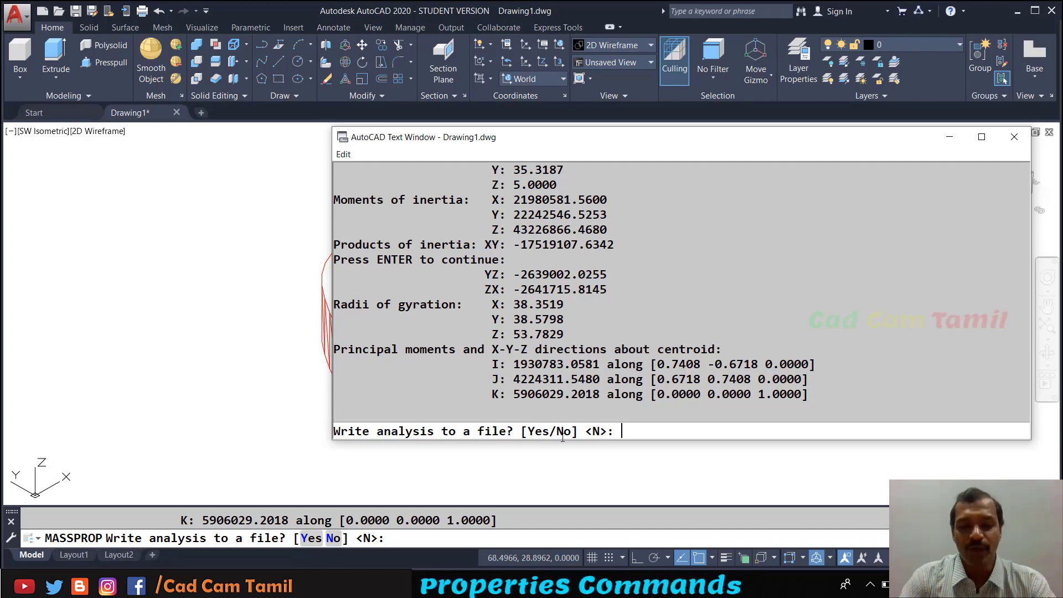
Write the MASSPROP analysis to a file named Drawing1.mpr in the Documents folder, with file type *.mpr.
{"action": "type", "text": "Y"}
{"action": "key", "text": "Return"}
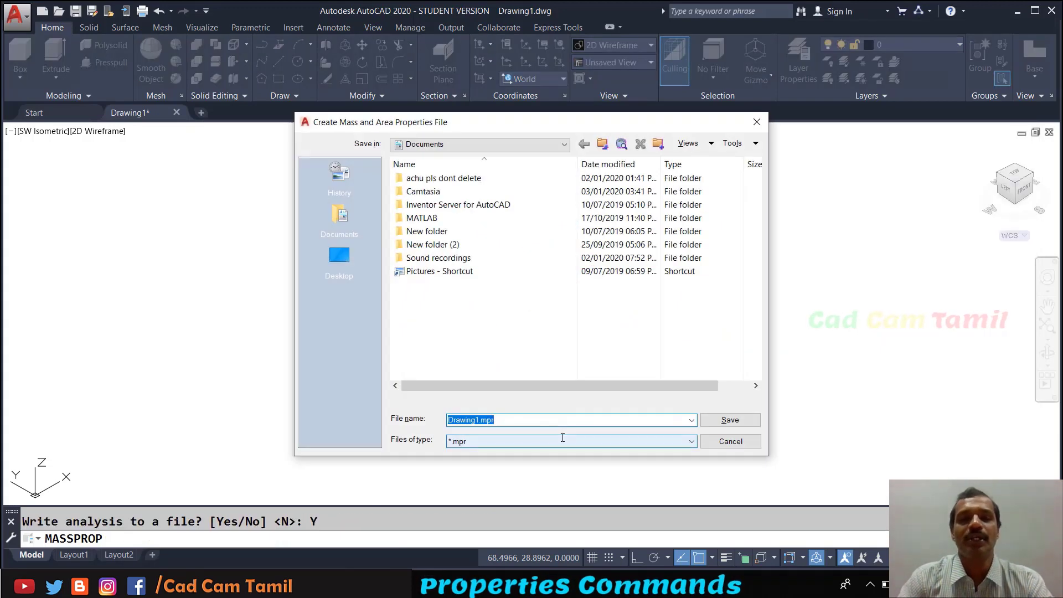
{"action": "left_click", "coordinate": [511, 441]}
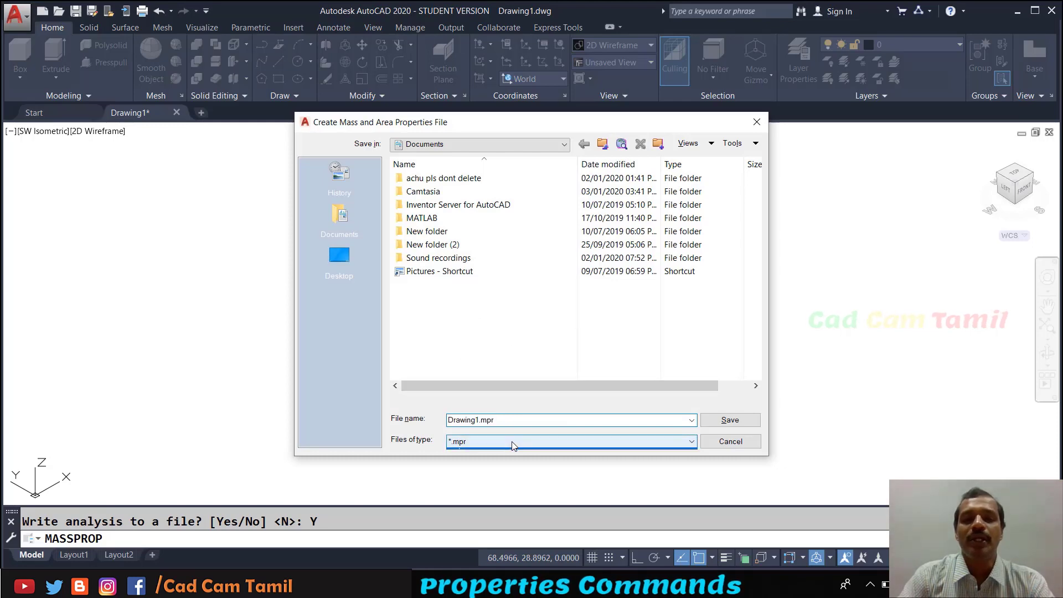
{"action": "left_click", "coordinate": [512, 441]}
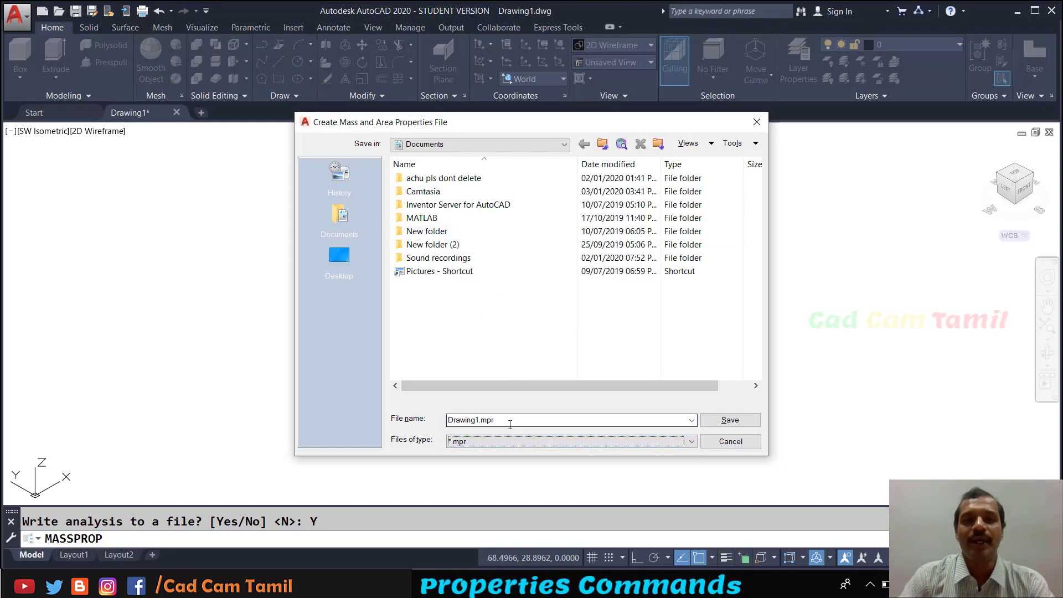
{"action": "double_click", "coordinate": [510, 420]}
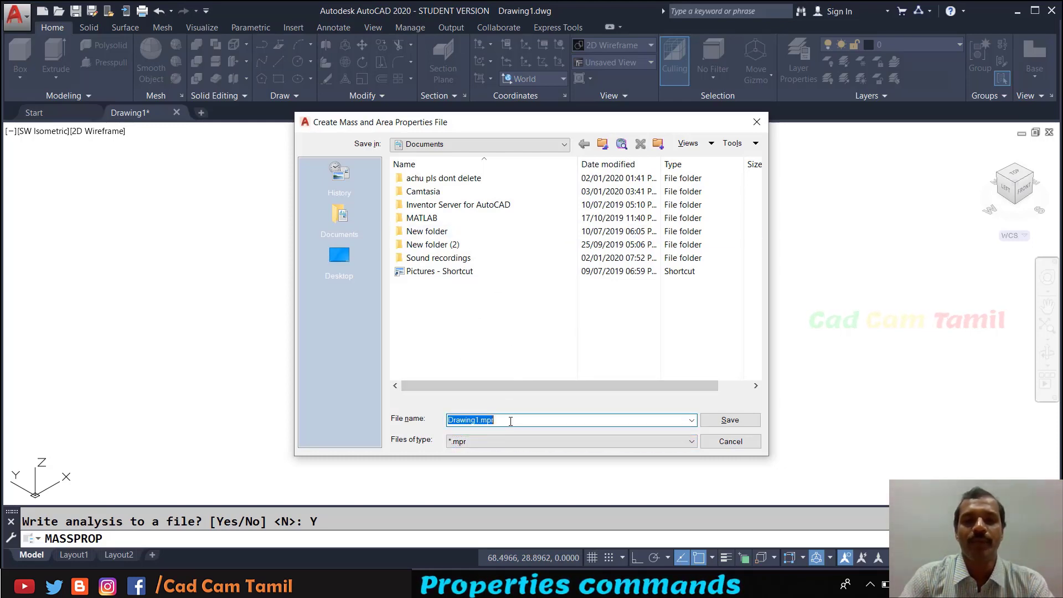
{"action": "left_click", "coordinate": [740, 421]}
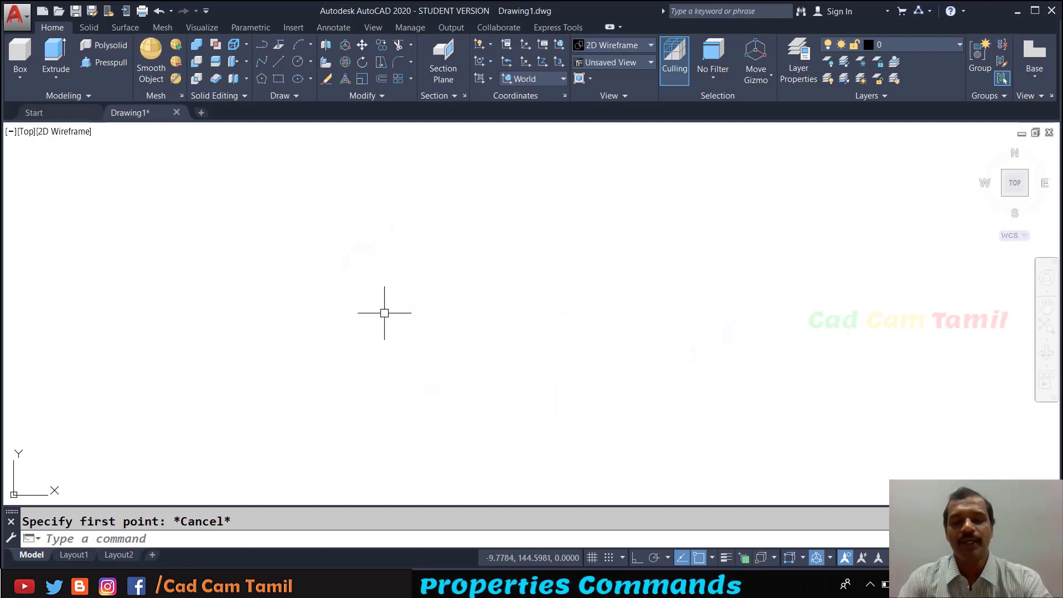
Draw a horizontal line 50 units long with Ortho turned on.
{"action": "type", "text": "l"}
{"action": "key", "text": "Return"}
{"action": "left_click", "coordinate": [422, 295]}
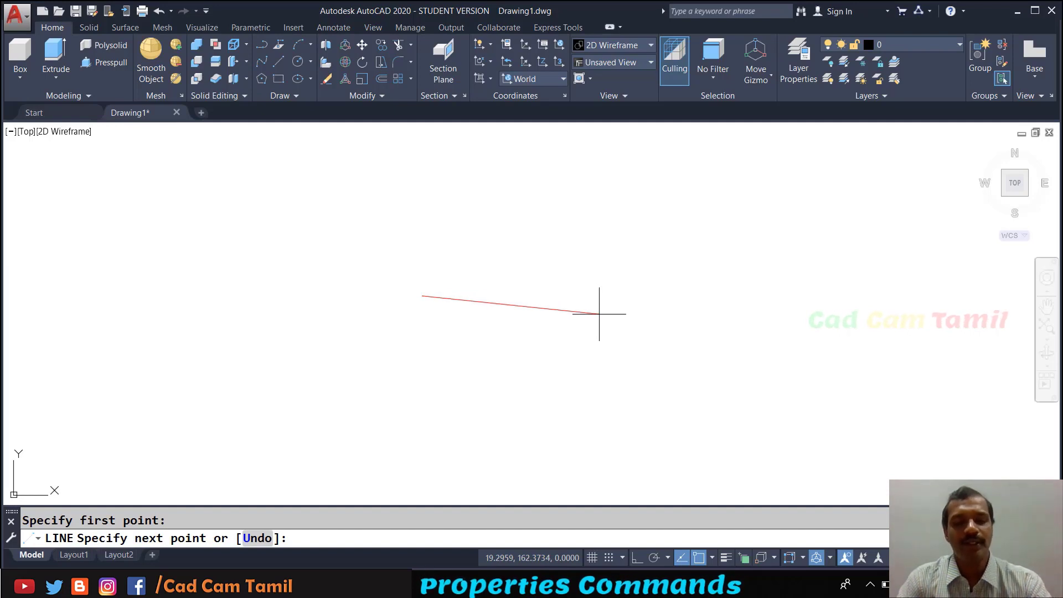
{"action": "key", "text": "F8"}
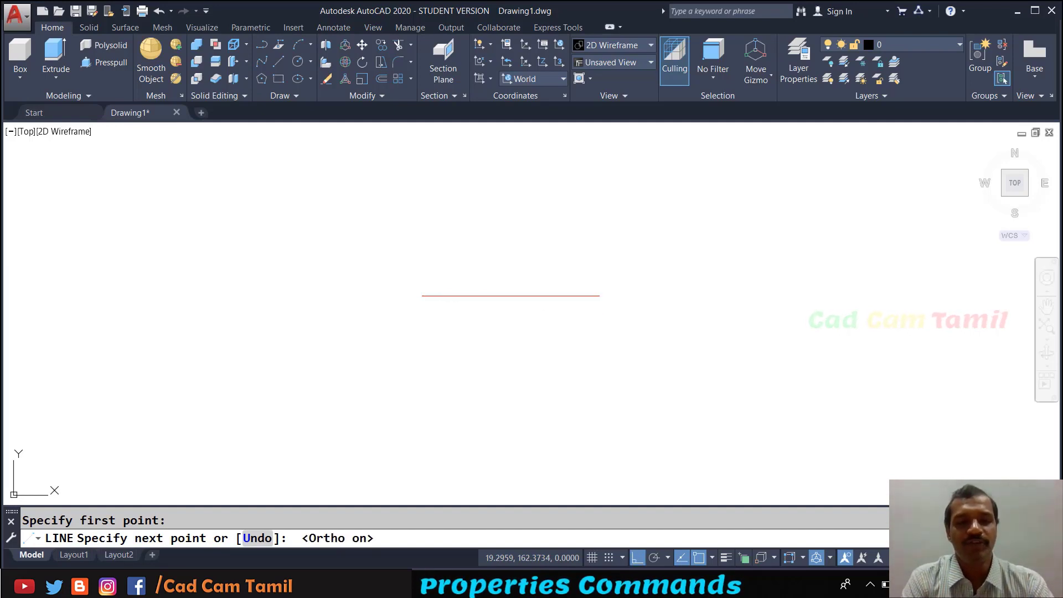
{"action": "type", "text": "50"}
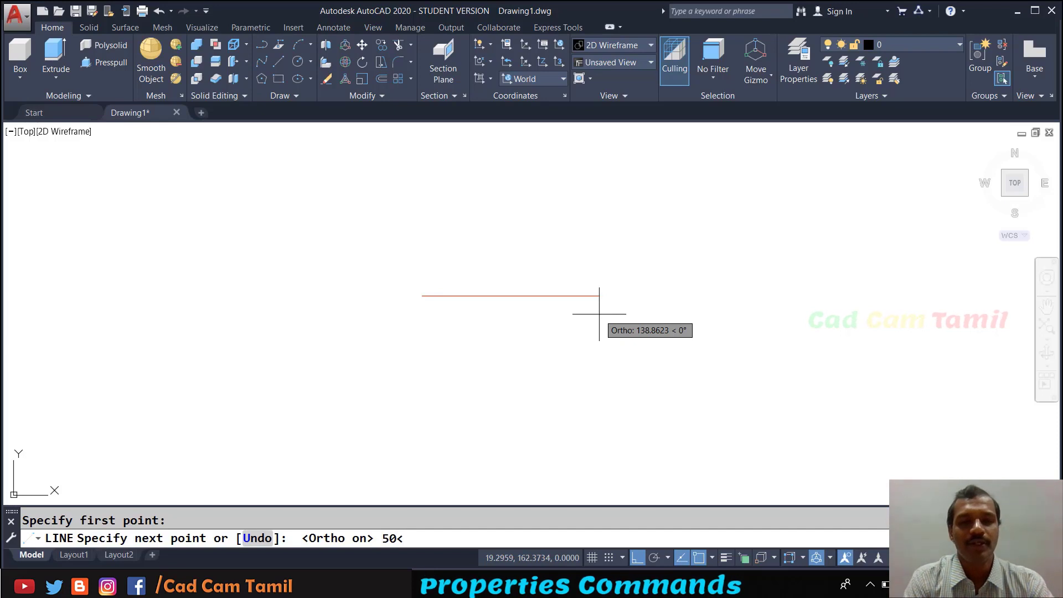
{"action": "key", "text": "Return"}
{"action": "key", "text": "Return"}
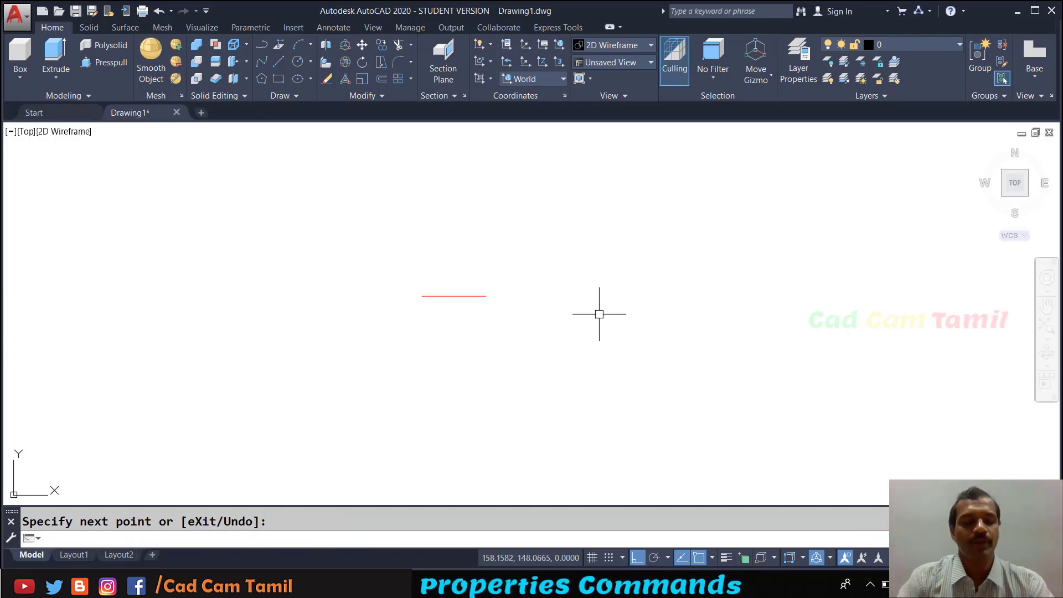
Draw a circle beyond the right end of the horizontal line, with its centre slightly above the line.
{"action": "type", "text": "z"}
{"action": "key", "text": "Return"}
{"action": "type", "text": "e"}
{"action": "key", "text": "Return"}
{"action": "scroll", "coordinate": [430, 316], "scroll_direction": "down", "scroll_amount": 5}
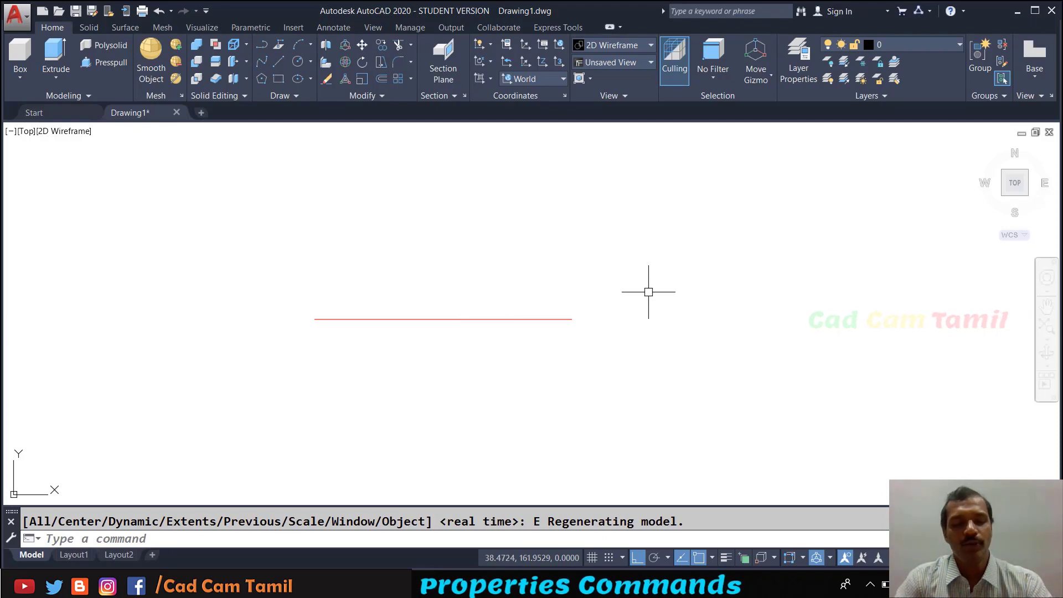
{"action": "type", "text": "c"}
{"action": "key", "text": "Return"}
{"action": "left_click", "coordinate": [714, 311]}
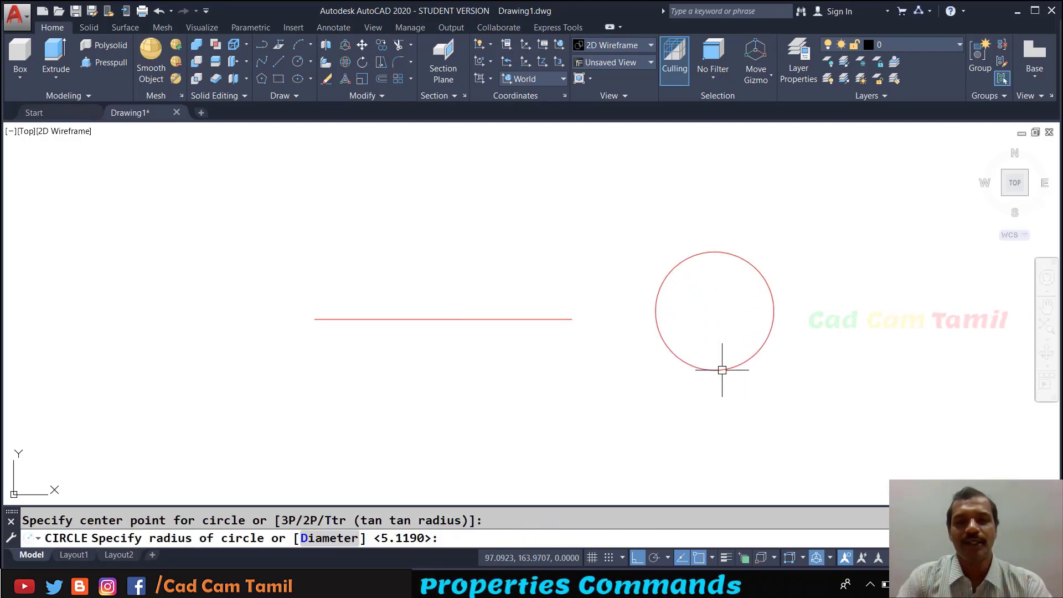
{"action": "left_click", "coordinate": [722, 370]}
Draw two connected lines from the circle's bottom quadrant to its centre and out to its right quadrant.
{"action": "type", "text": "l"}
{"action": "key", "text": "Return"}
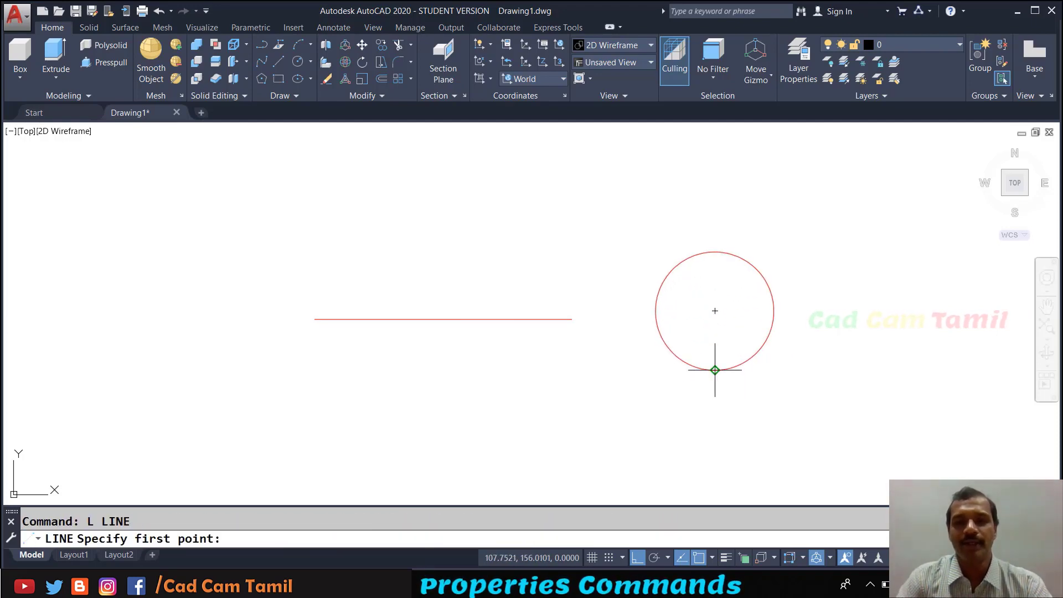
{"action": "left_click", "coordinate": [714, 370]}
{"action": "left_click", "coordinate": [714, 310]}
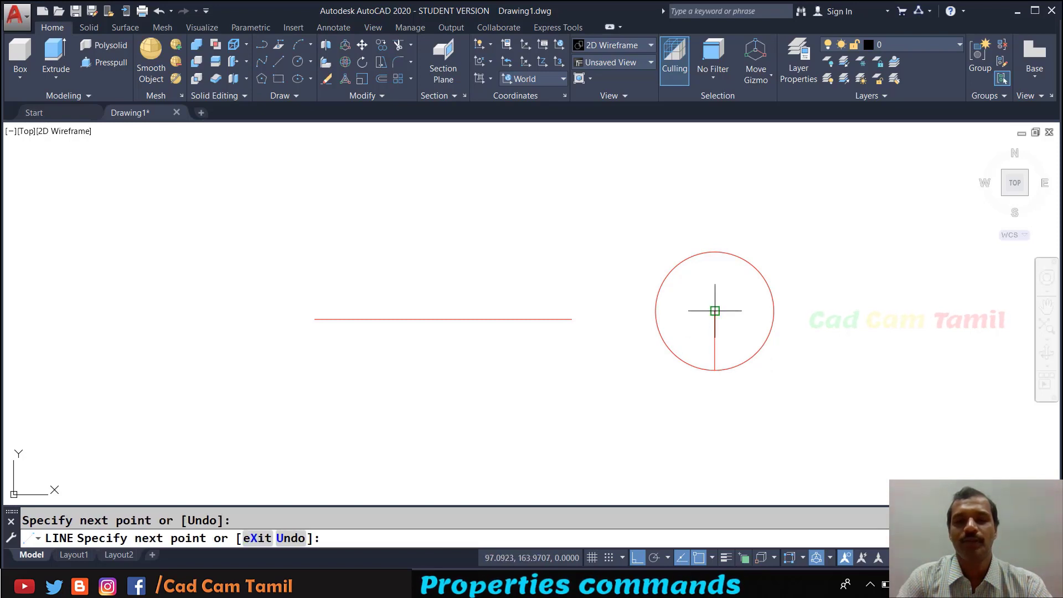
{"action": "left_click", "coordinate": [773, 310]}
{"action": "key", "text": "Return"}
Trim away the circle's lower-right quarter arc between the two radius lines.
{"action": "type", "text": "tr"}
{"action": "key", "text": "Return"}
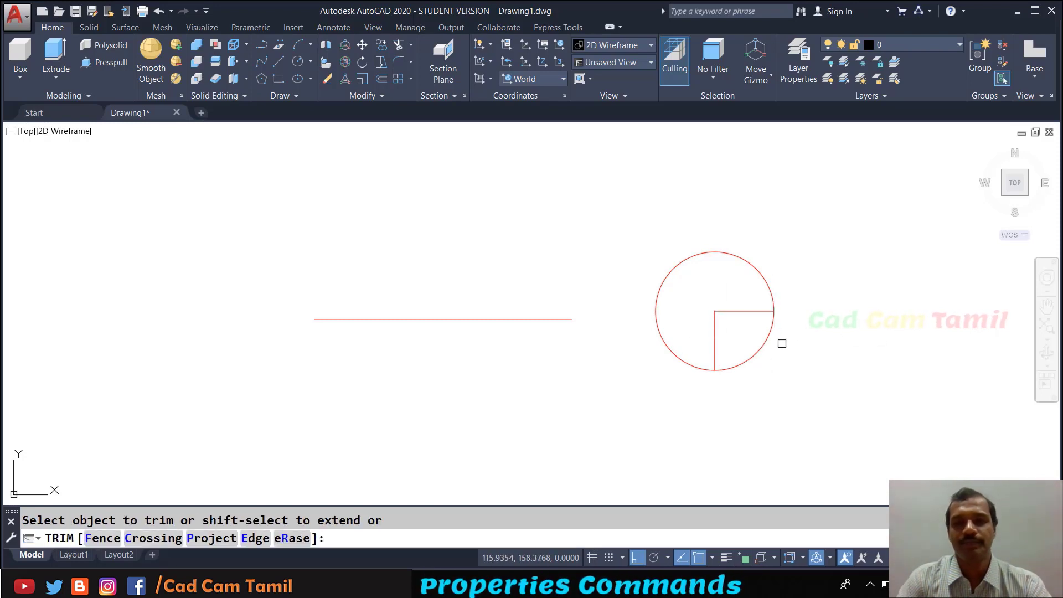
{"action": "left_click", "coordinate": [759, 349]}
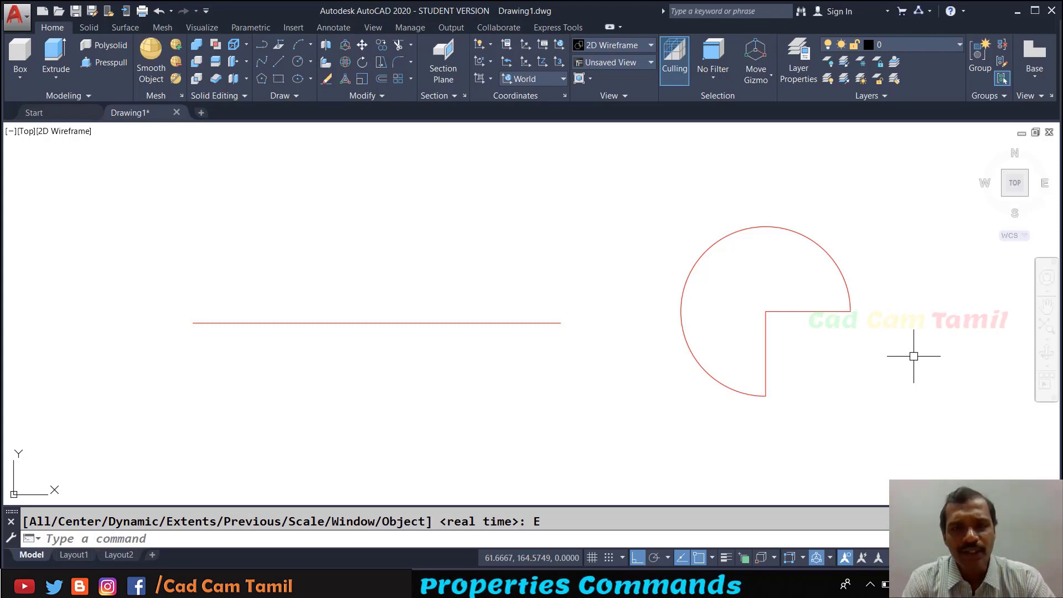
Run LENGTHEN and measure the current length of the horizontal line.
{"action": "type", "text": "L"}
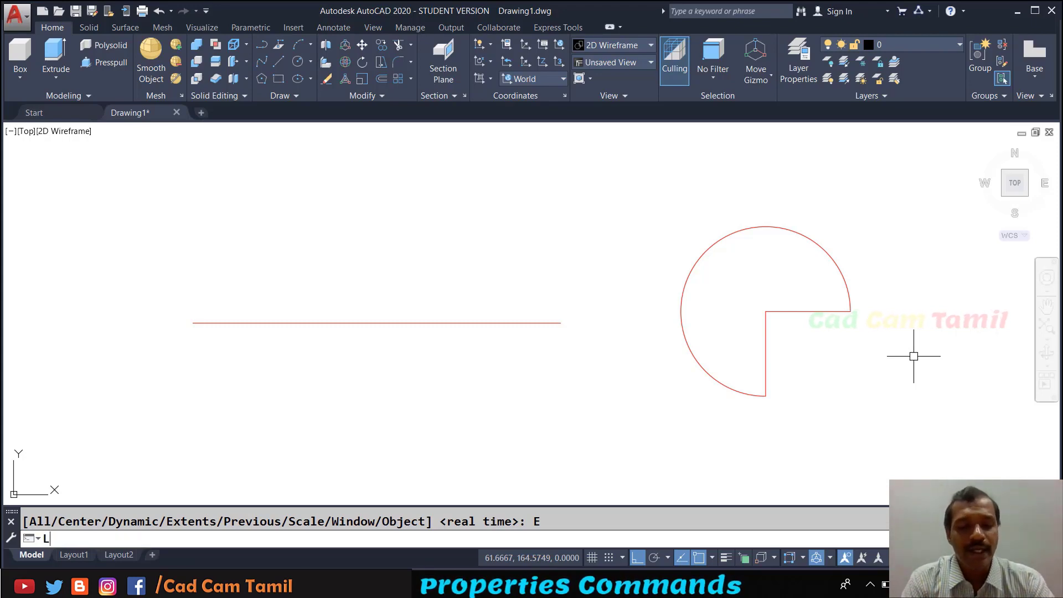
{"action": "type", "text": "ENGTHEN"}
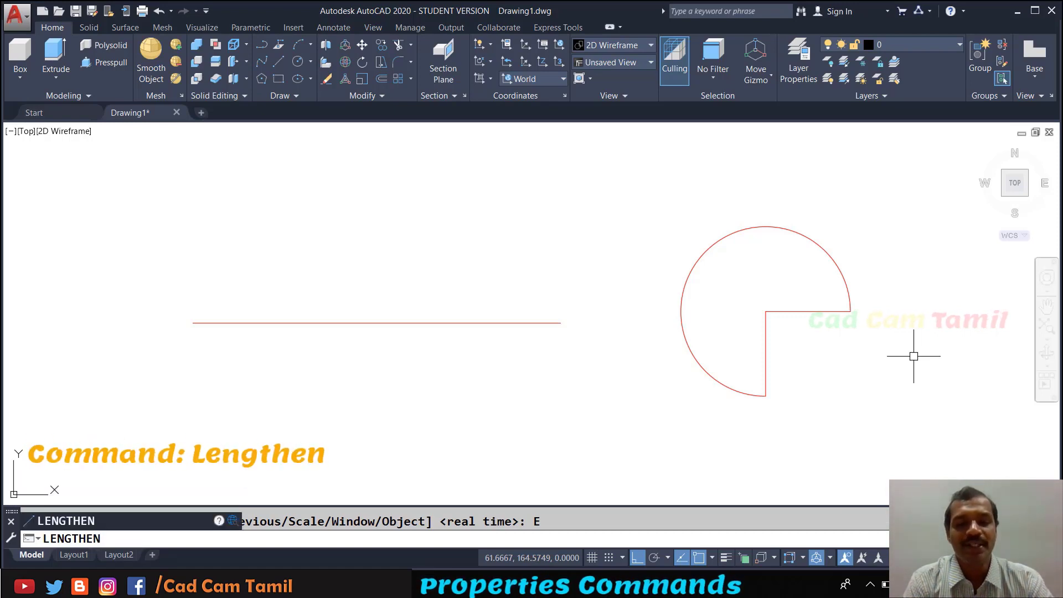
{"action": "key", "text": "Return"}
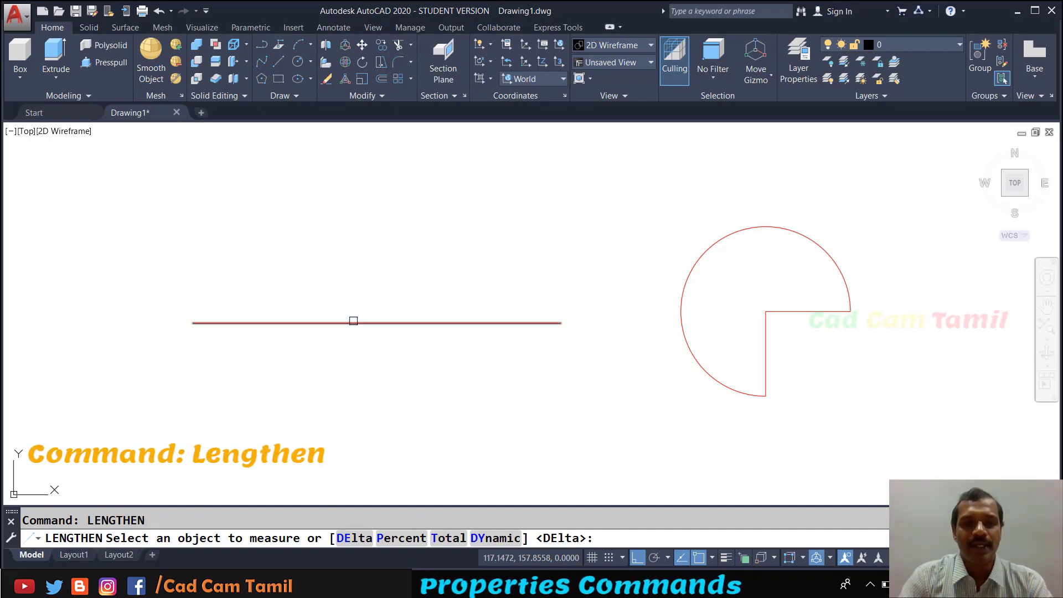
{"action": "left_click", "coordinate": [363, 322]}
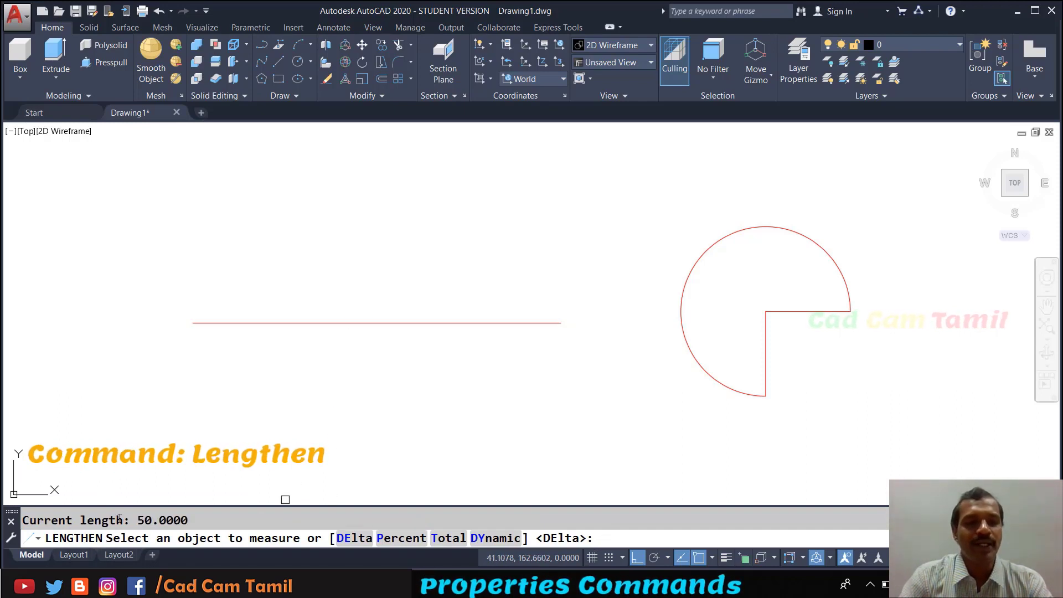
{"action": "left_click_drag", "start_coordinate": [141, 520], "coordinate": [177, 518]}
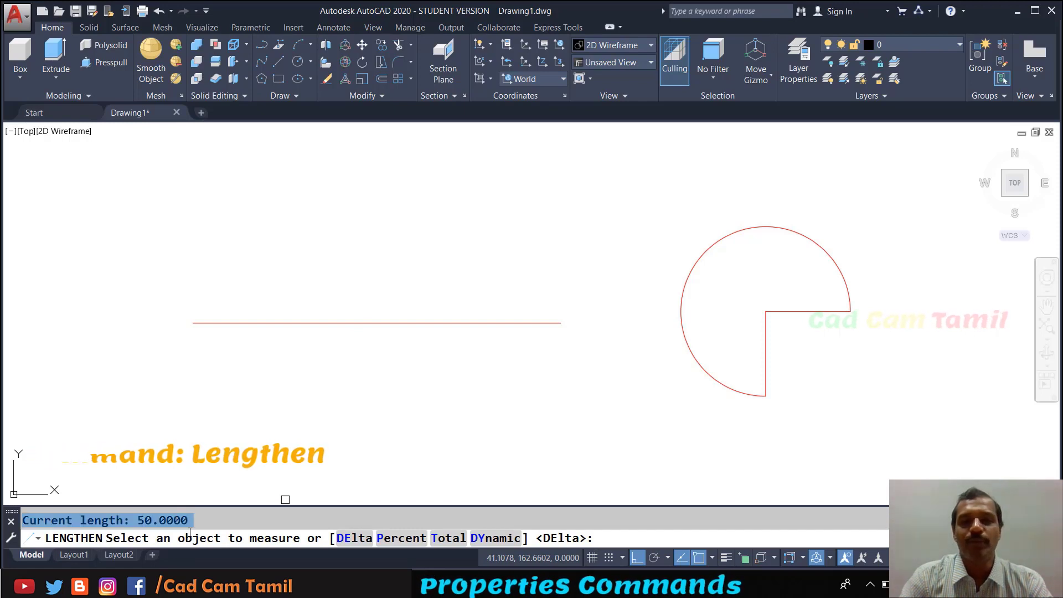
Lengthen the horizontal line at its right end by a delta of 5 units.
{"action": "left_click", "coordinate": [347, 540]}
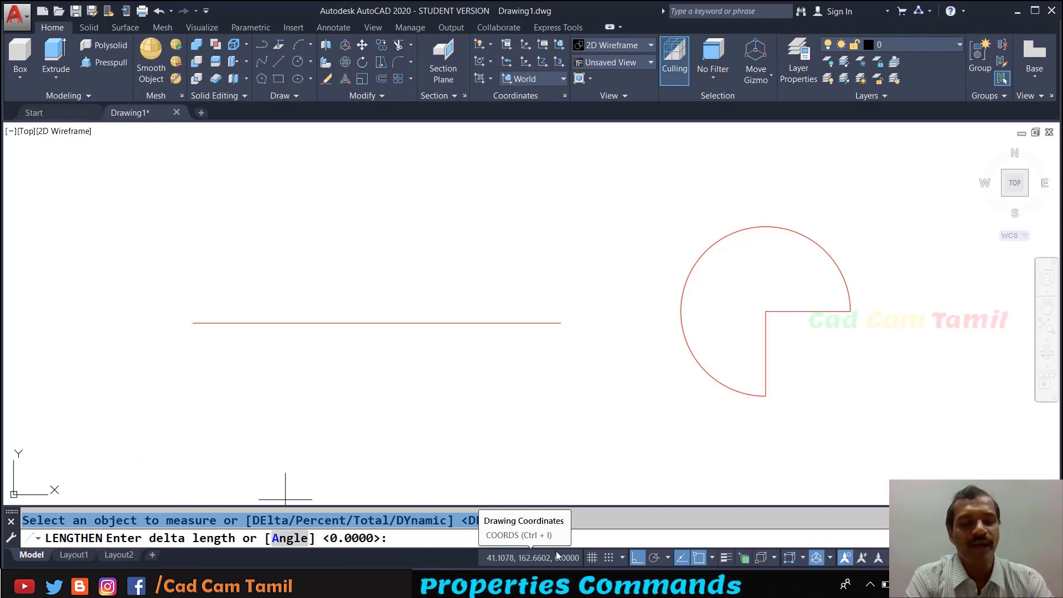
{"action": "type", "text": "5"}
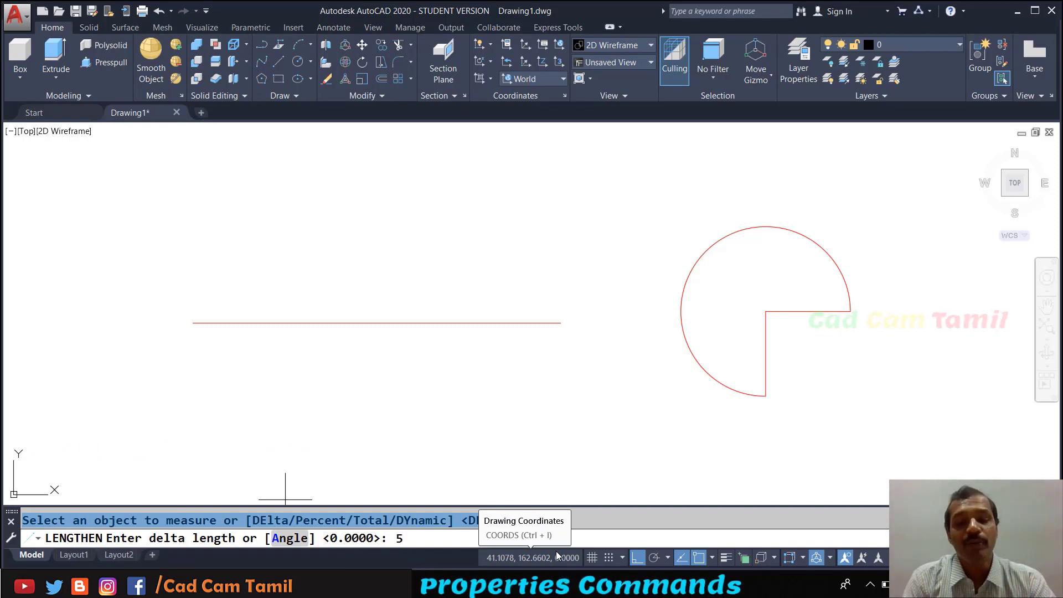
{"action": "key", "text": "Return"}
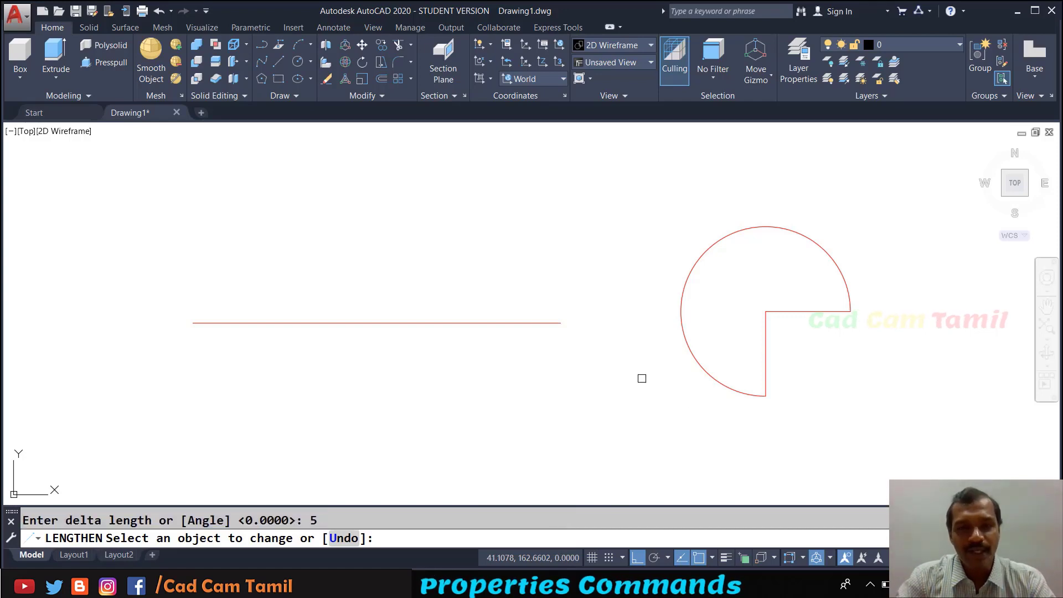
{"action": "left_click", "coordinate": [549, 324]}
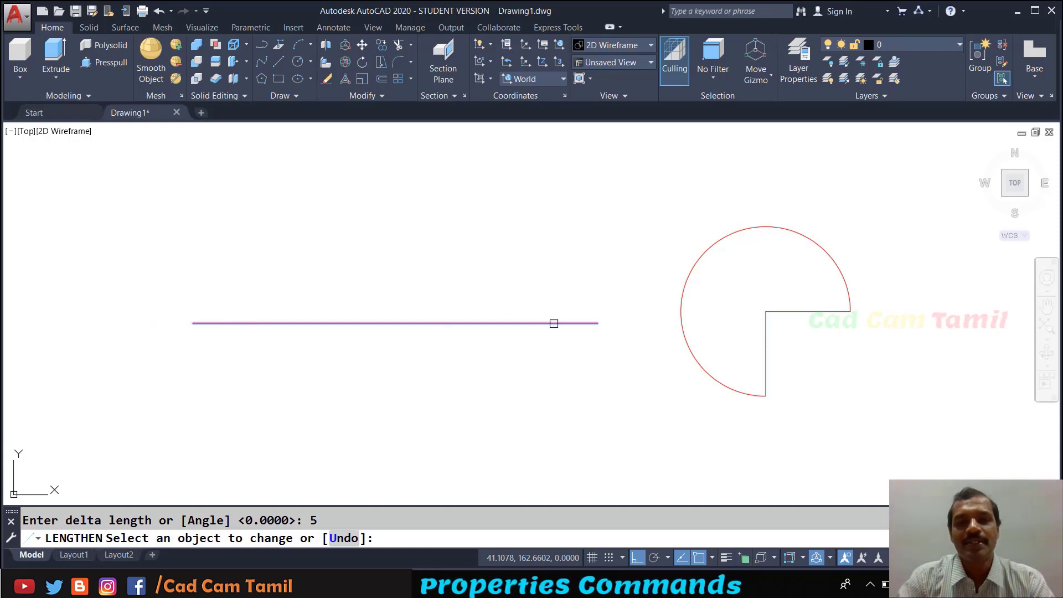
{"action": "left_click", "coordinate": [553, 323]}
{"action": "key", "text": "Return"}
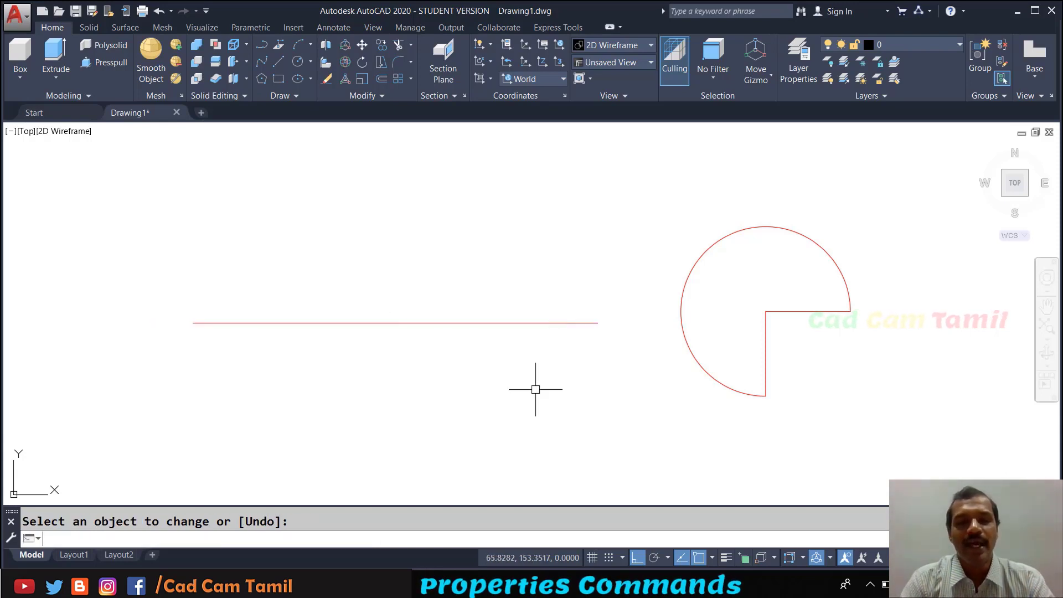
Repeat Lengthen and measure the length of the extended horizontal line.
{"action": "key", "text": "Return"}
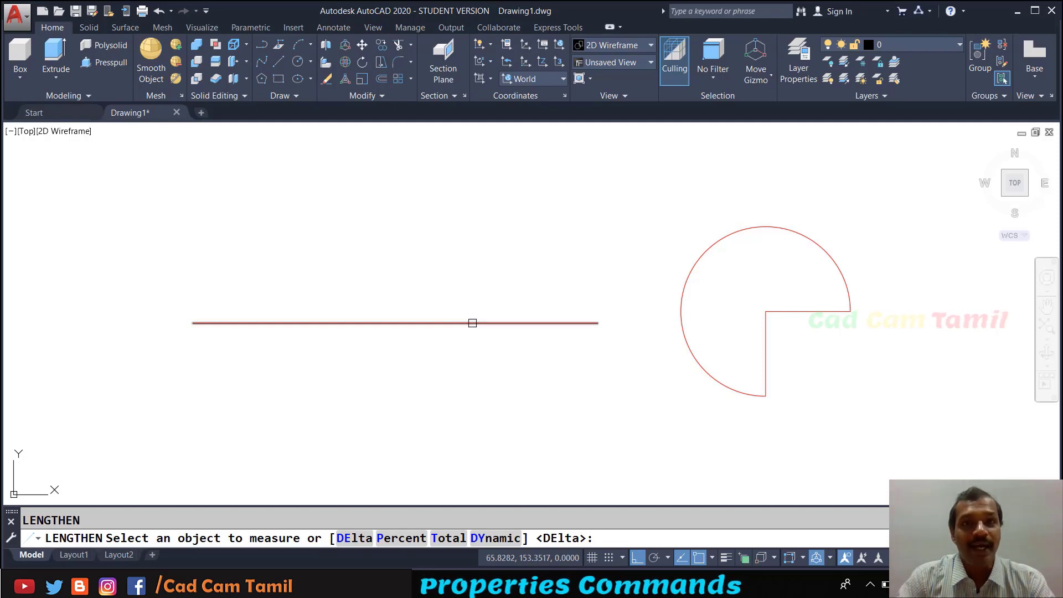
{"action": "left_click", "coordinate": [472, 323]}
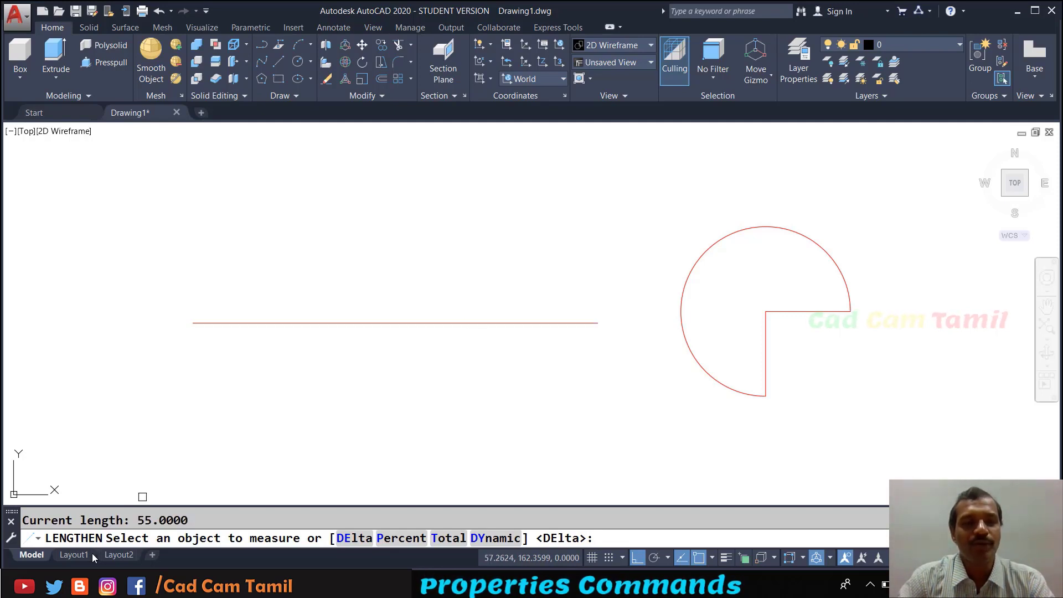
{"action": "left_click_drag", "start_coordinate": [137, 521], "coordinate": [189, 519]}
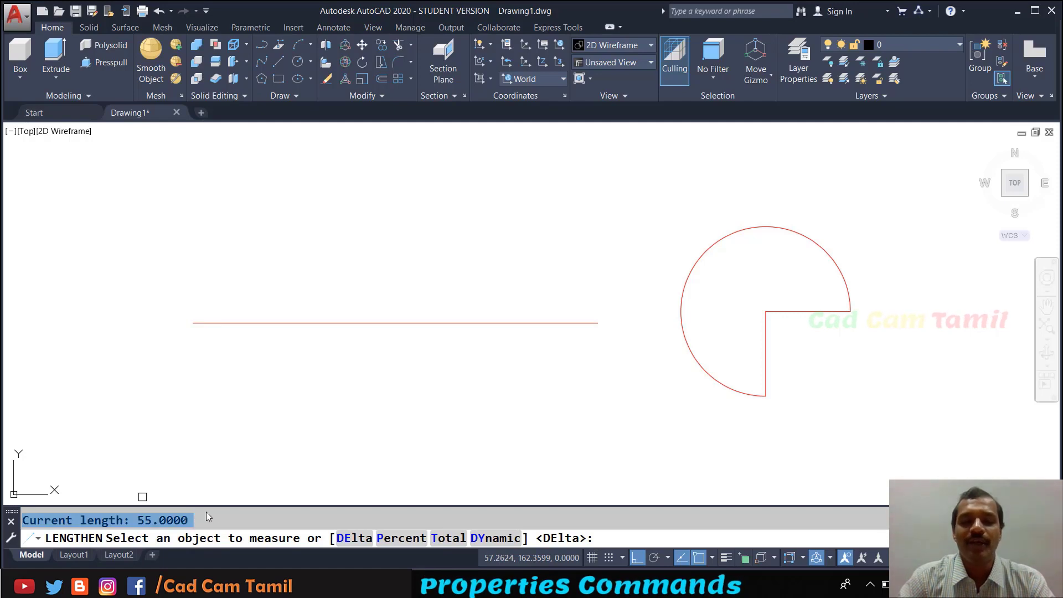
Shorten the horizontal line at its left end with a Lengthen delta of -5 units.
{"action": "left_click", "coordinate": [352, 537]}
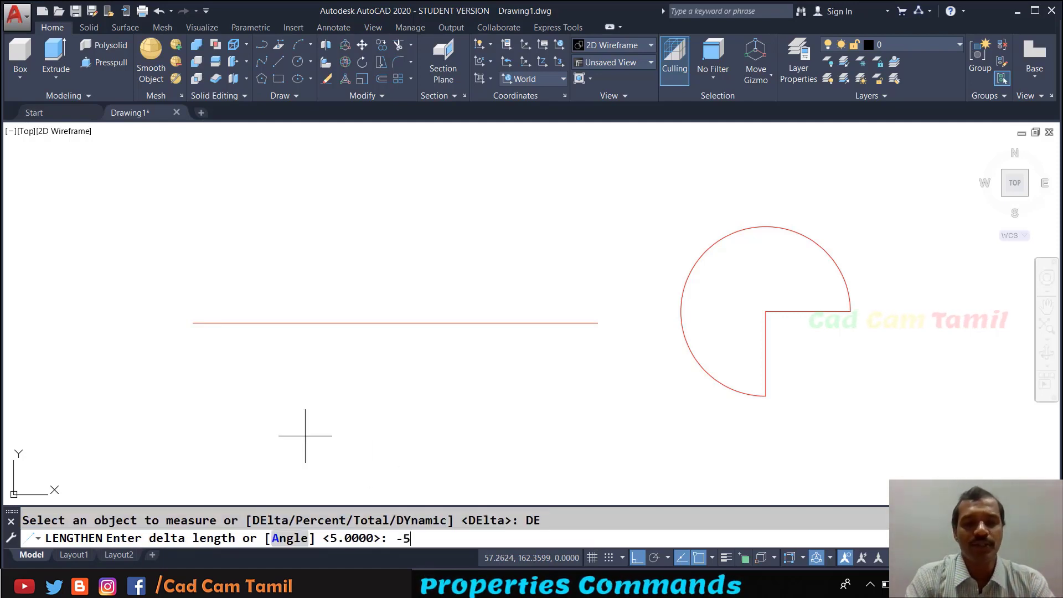
{"action": "key", "text": "Return"}
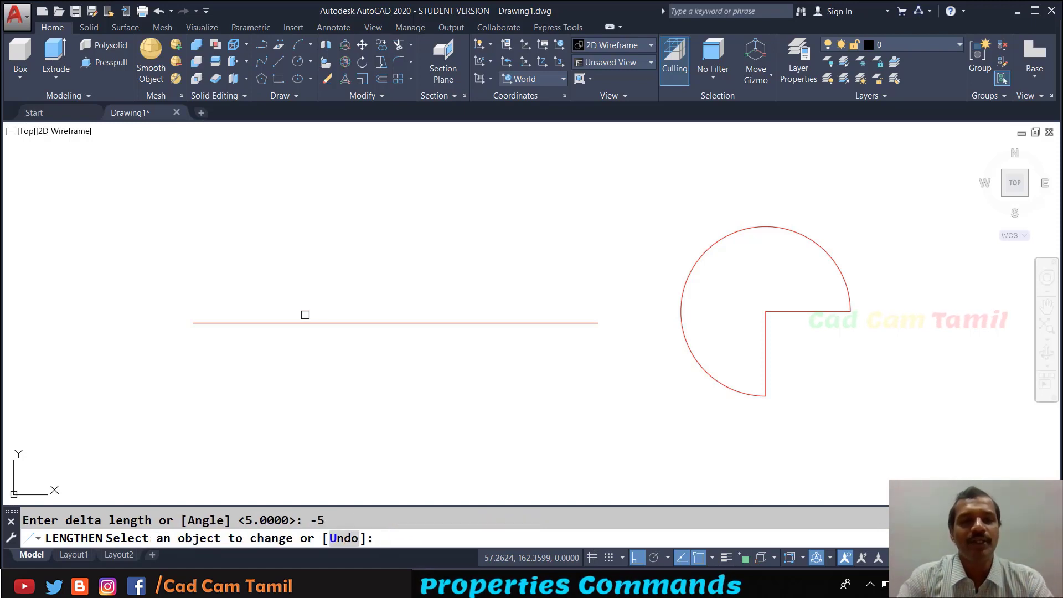
{"action": "left_click", "coordinate": [280, 324]}
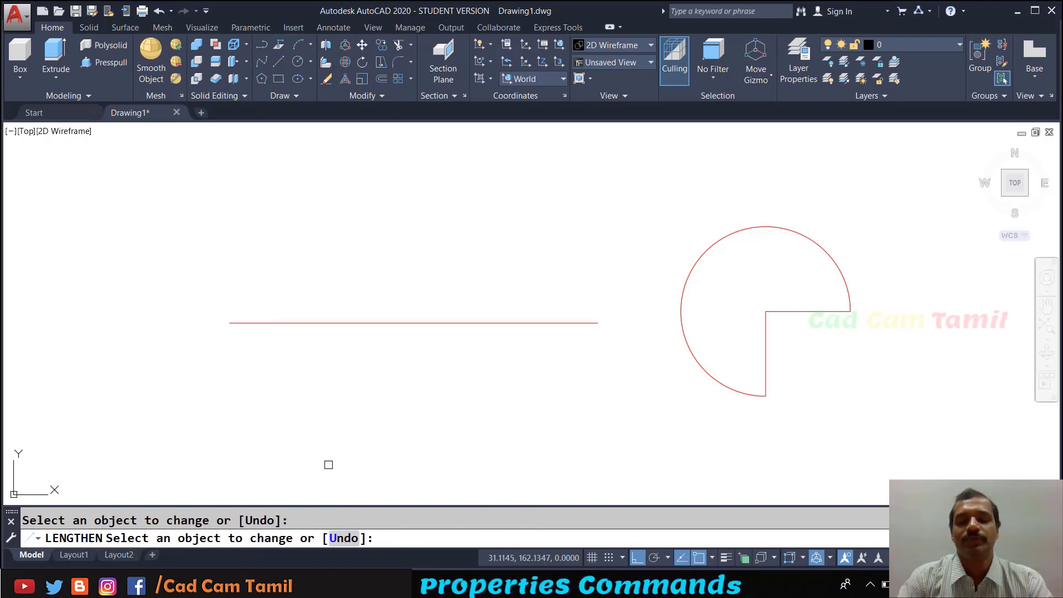
{"action": "key", "text": "Return"}
Repeat Lengthen and measure the shortened horizontal line's length.
{"action": "key", "text": "Return"}
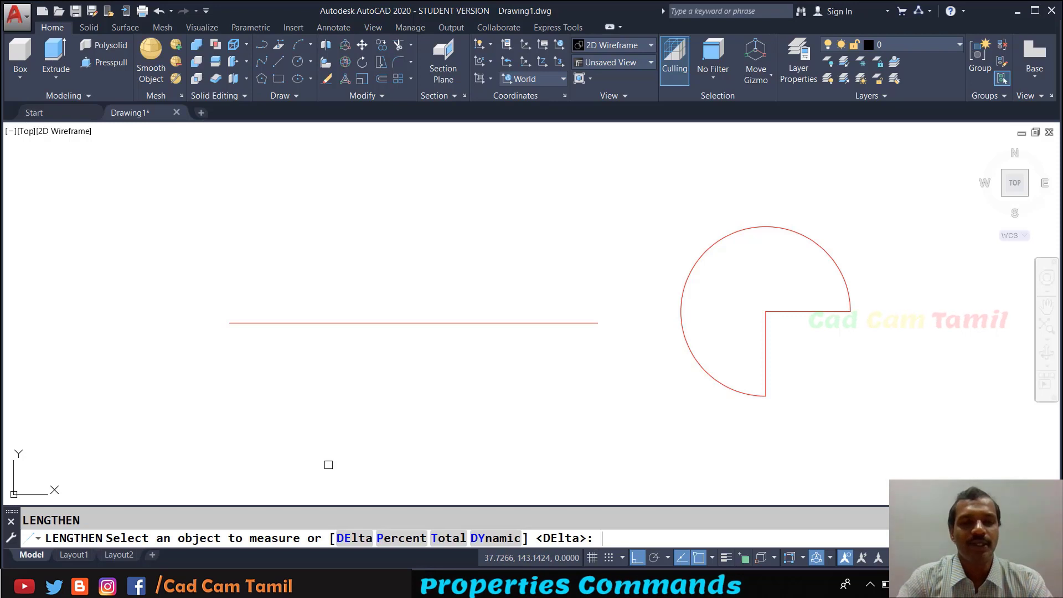
{"action": "left_click", "coordinate": [352, 323]}
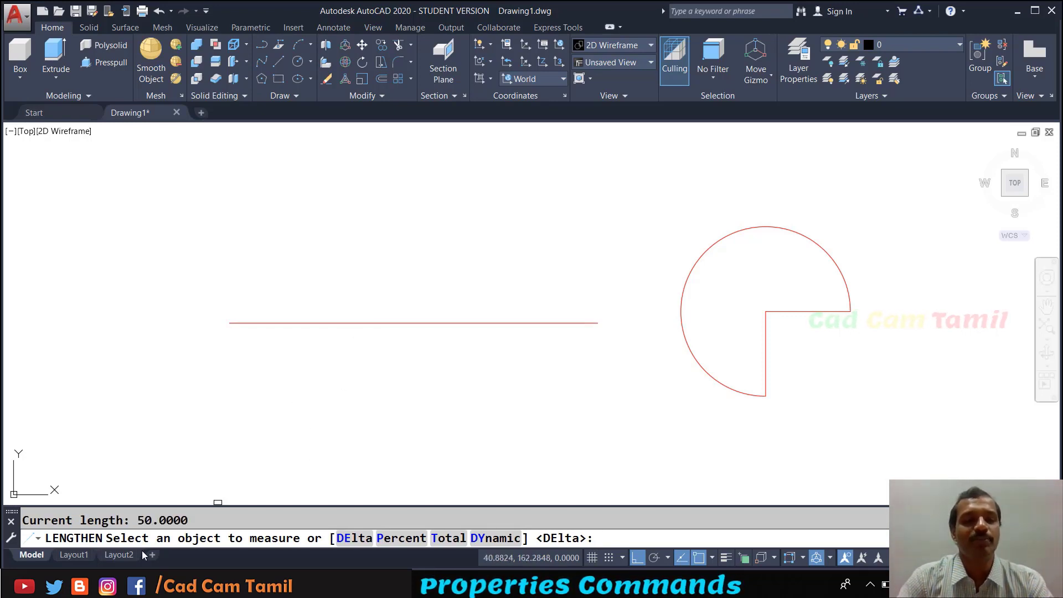
{"action": "triple_click", "coordinate": [136, 520]}
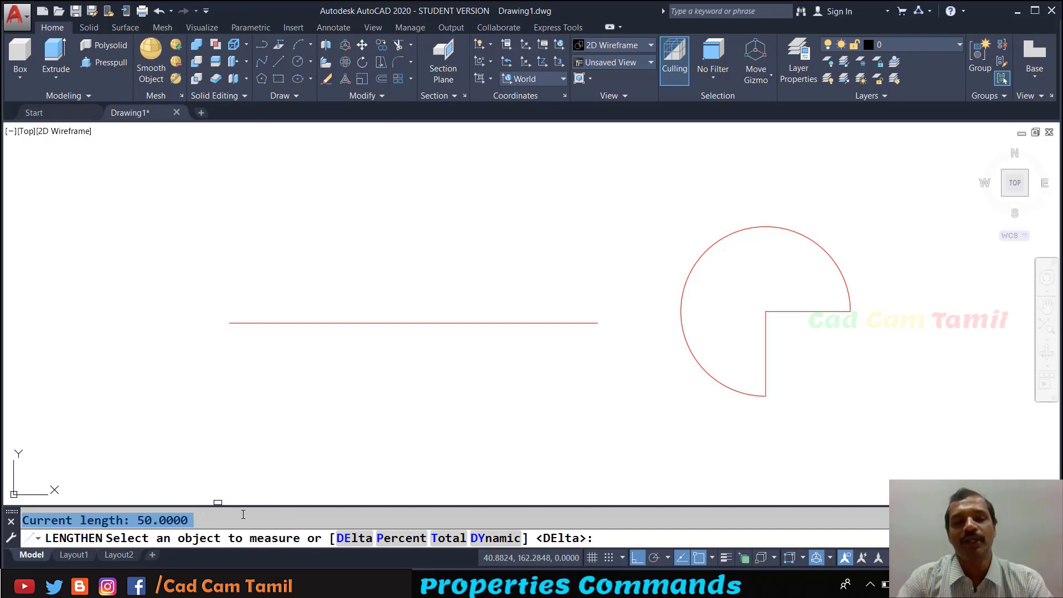
Lengthen the arc at its lower end by a delta angle of 10 degrees.
{"action": "left_click", "coordinate": [348, 538]}
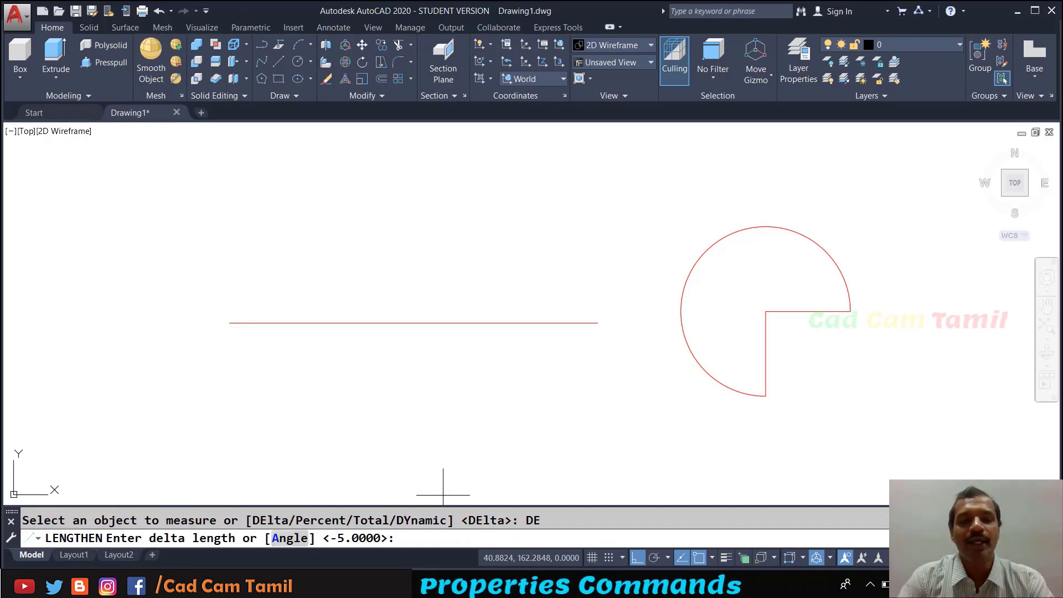
{"action": "left_click", "coordinate": [281, 539]}
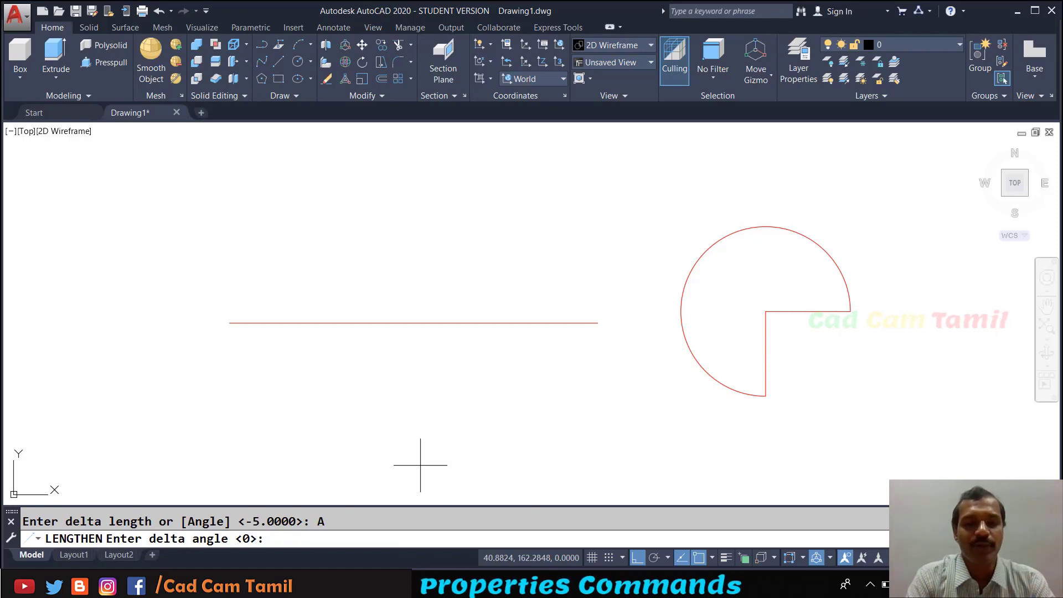
{"action": "type", "text": "10"}
{"action": "key", "text": "Return"}
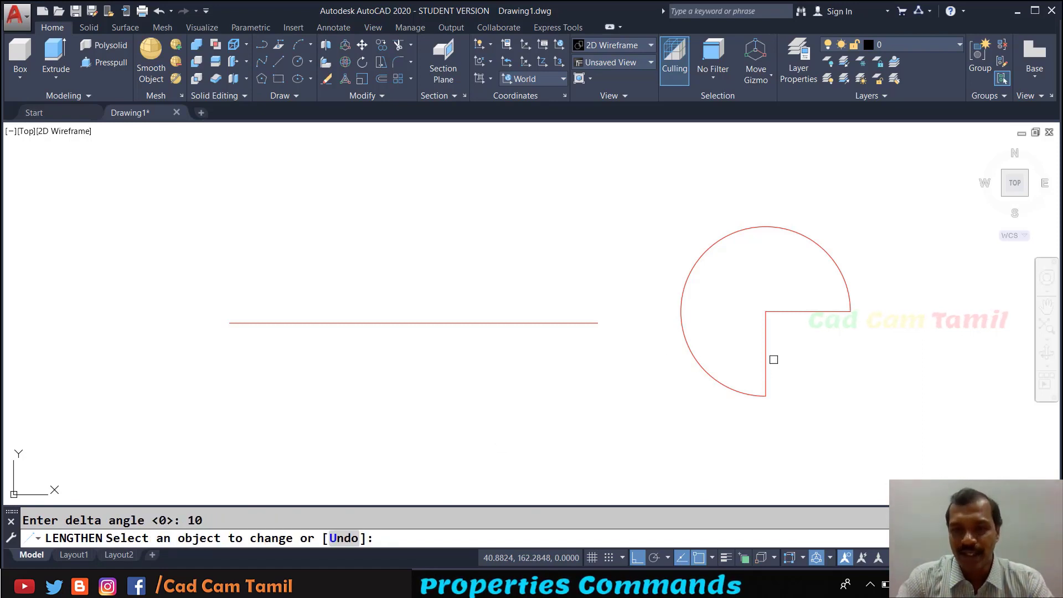
{"action": "left_click", "coordinate": [769, 379]}
{"action": "left_click", "coordinate": [756, 394]}
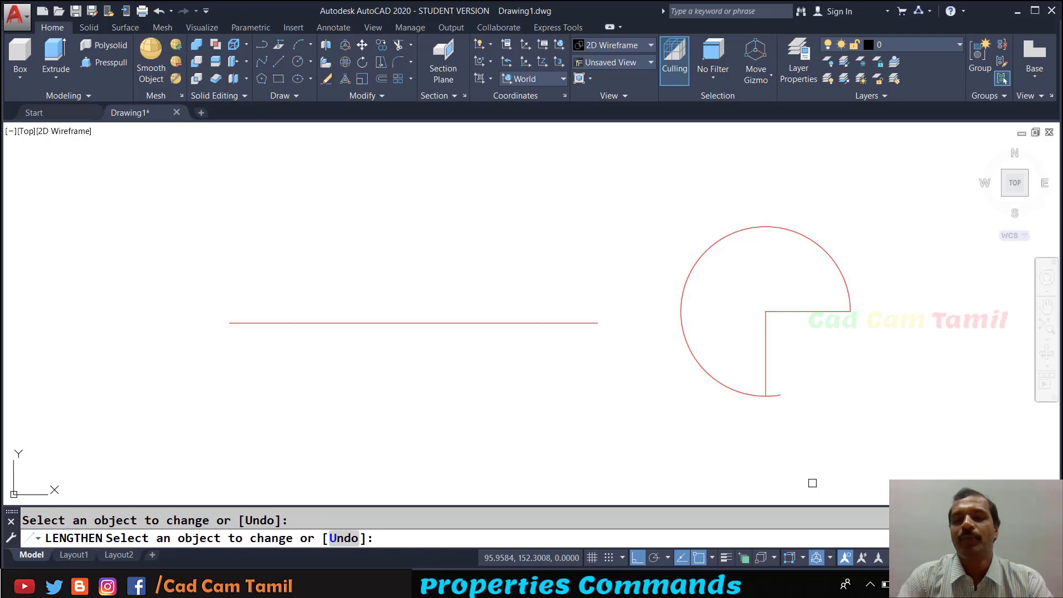
{"action": "key", "text": "Return"}
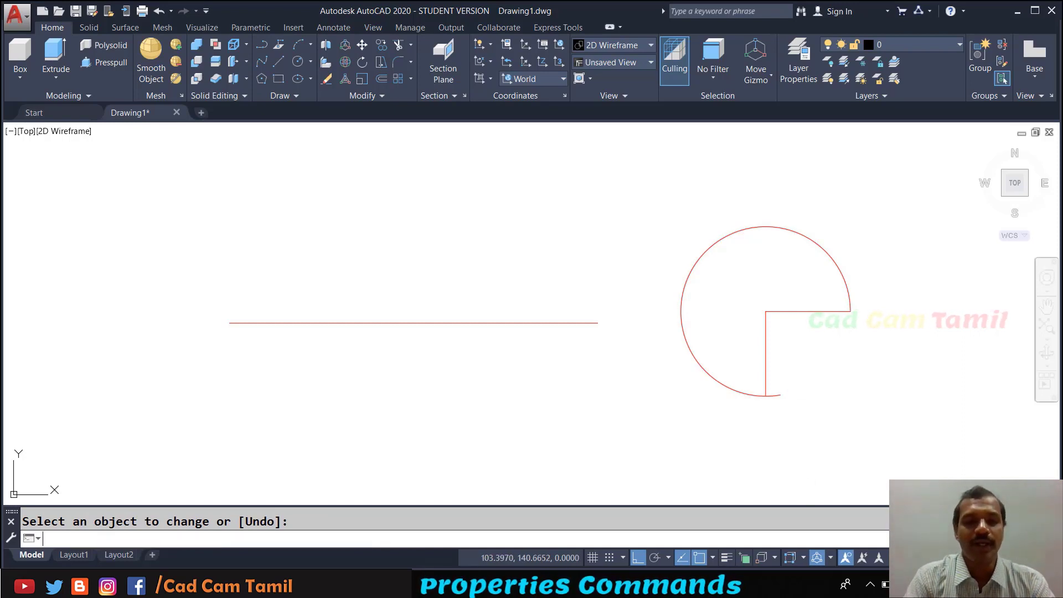
Repeat Lengthen and measure the extended arc's length and included angle.
{"action": "key", "text": "Return"}
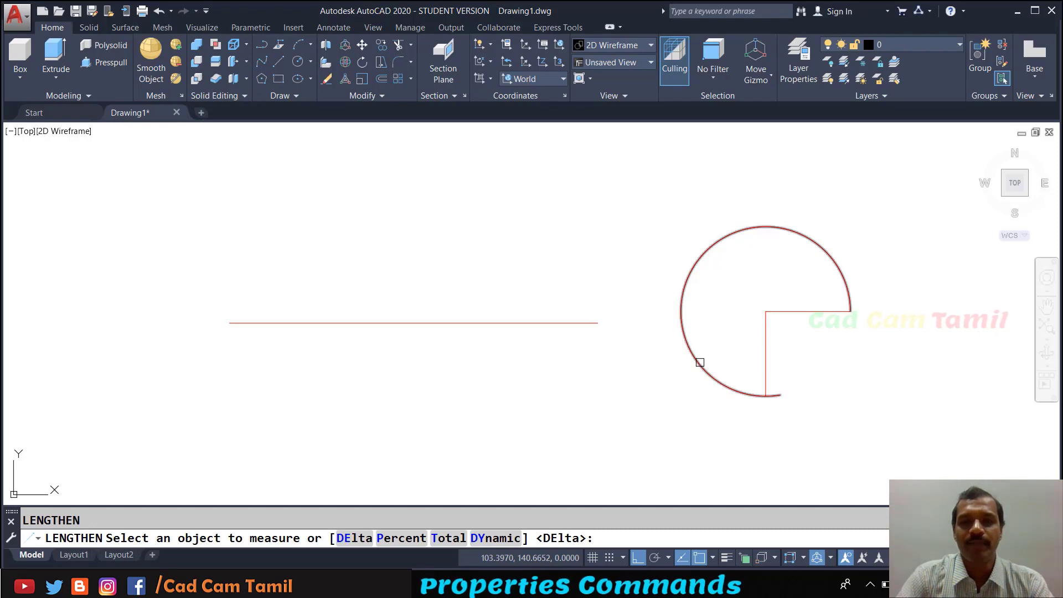
{"action": "left_click", "coordinate": [699, 360]}
{"action": "left_click", "coordinate": [319, 520]}
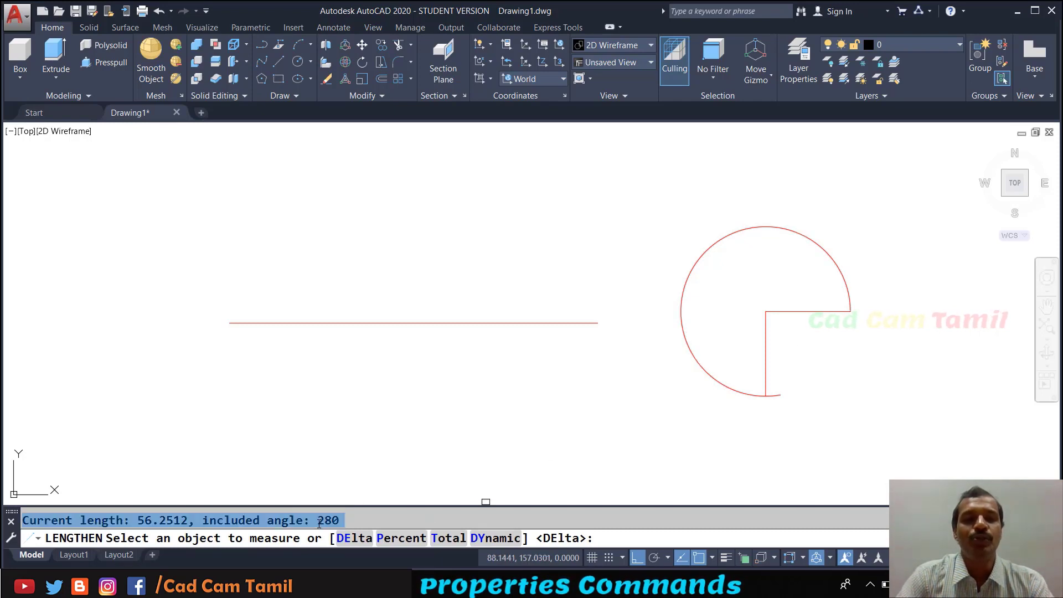
{"action": "left_click", "coordinate": [332, 520]}
{"action": "double_click", "coordinate": [328, 520]}
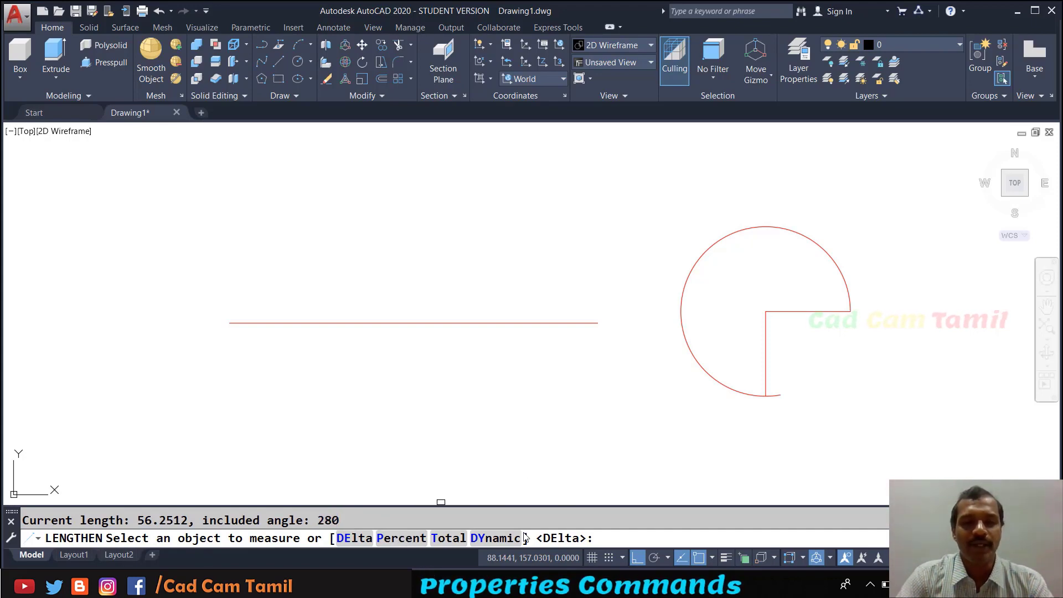
{"action": "key", "text": "Escape"}
Lengthen the horizontal line at its left end to 150 percent, measuring its length before and after the change.
{"action": "type", "text": "len"}
{"action": "key", "text": "Return"}
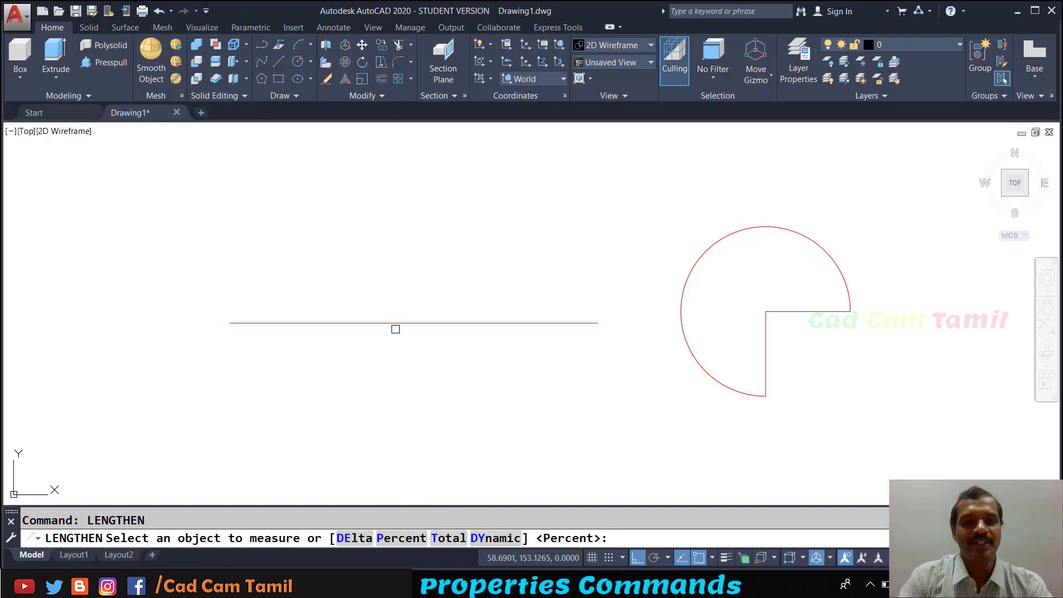
{"action": "left_click", "coordinate": [394, 321]}
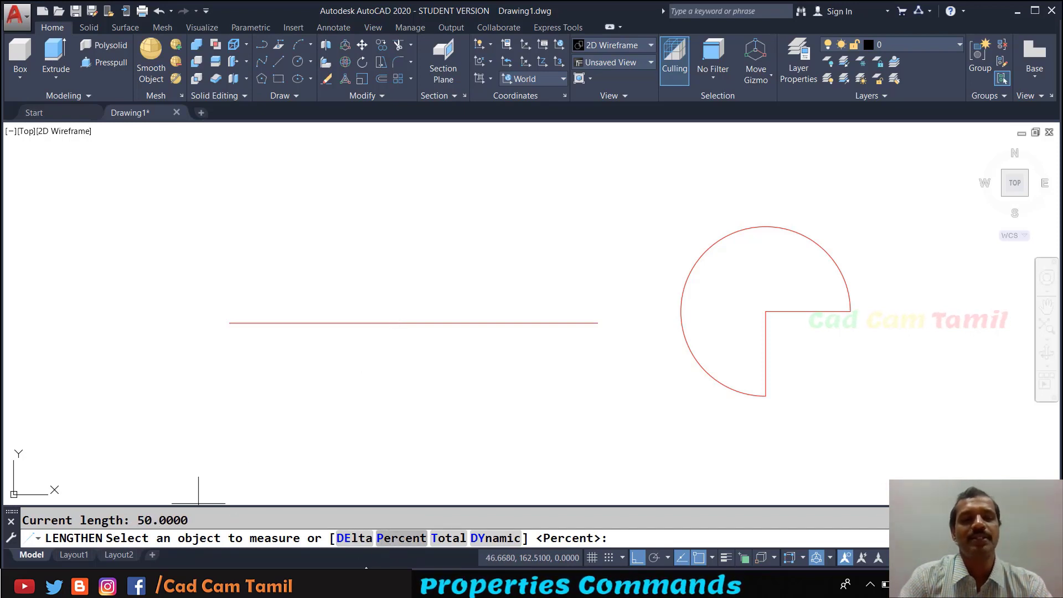
{"action": "left_click", "coordinate": [401, 538]}
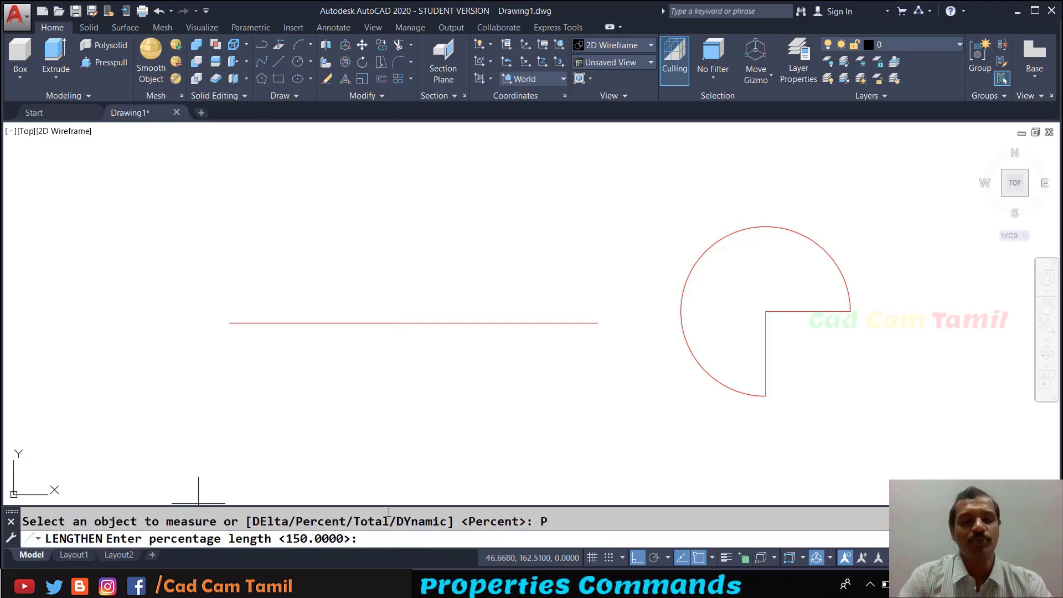
{"action": "type", "text": "10"}
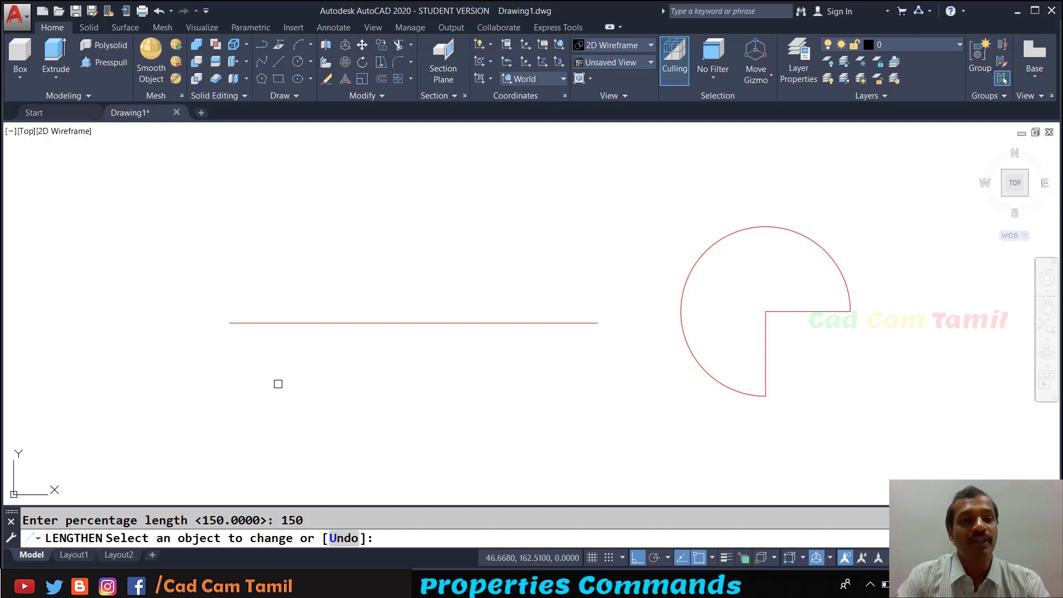
{"action": "left_click", "coordinate": [275, 323]}
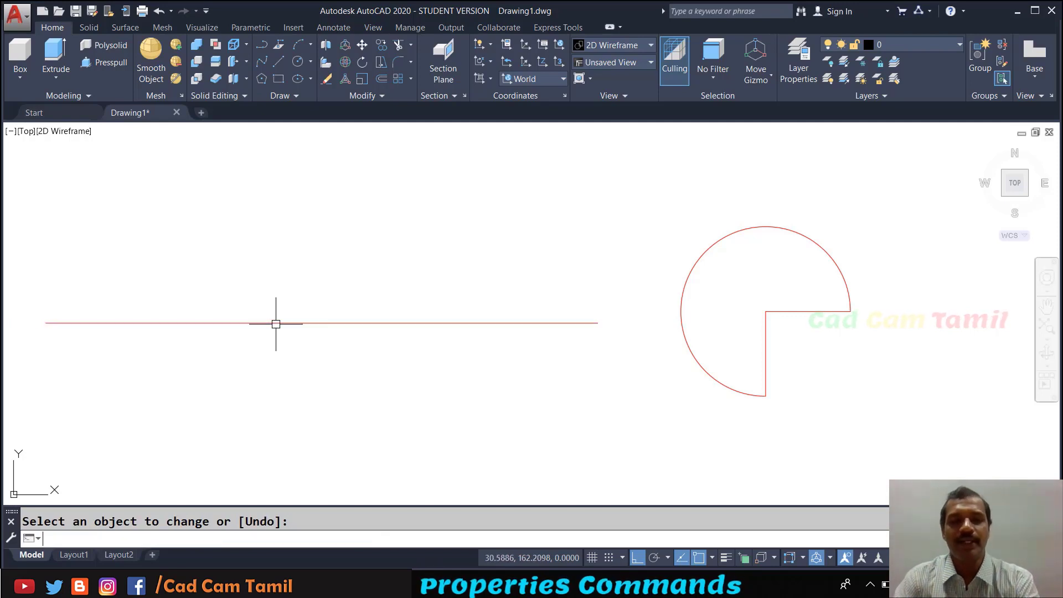
{"action": "key", "text": "Return"}
{"action": "key", "text": "Return"}
{"action": "left_click", "coordinate": [275, 323]}
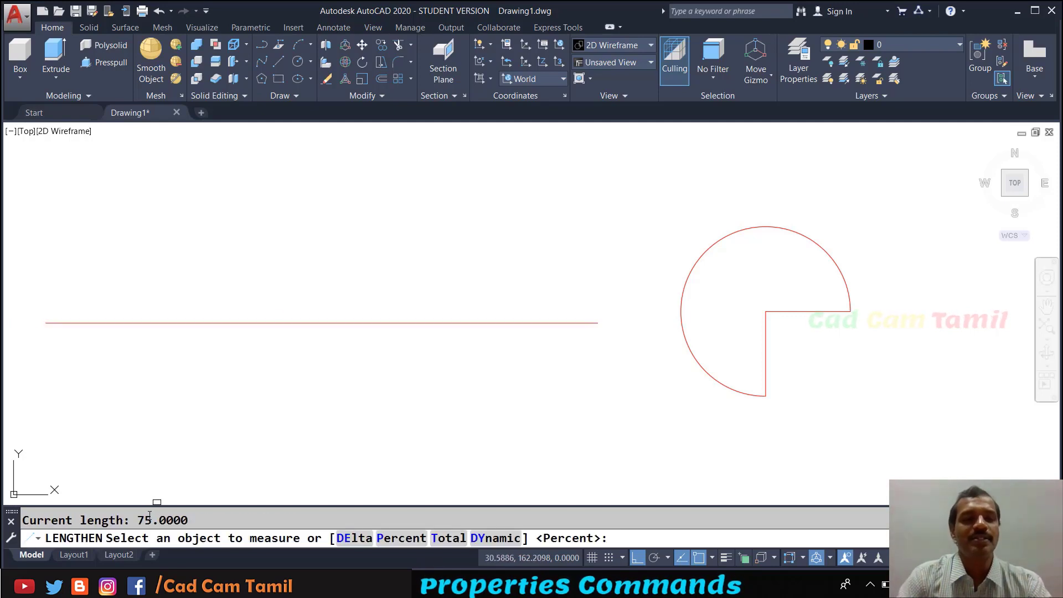
Shorten the horizontal line at its left end to 50 percent of its length with Lengthen.
{"action": "left_click", "coordinate": [384, 542]}
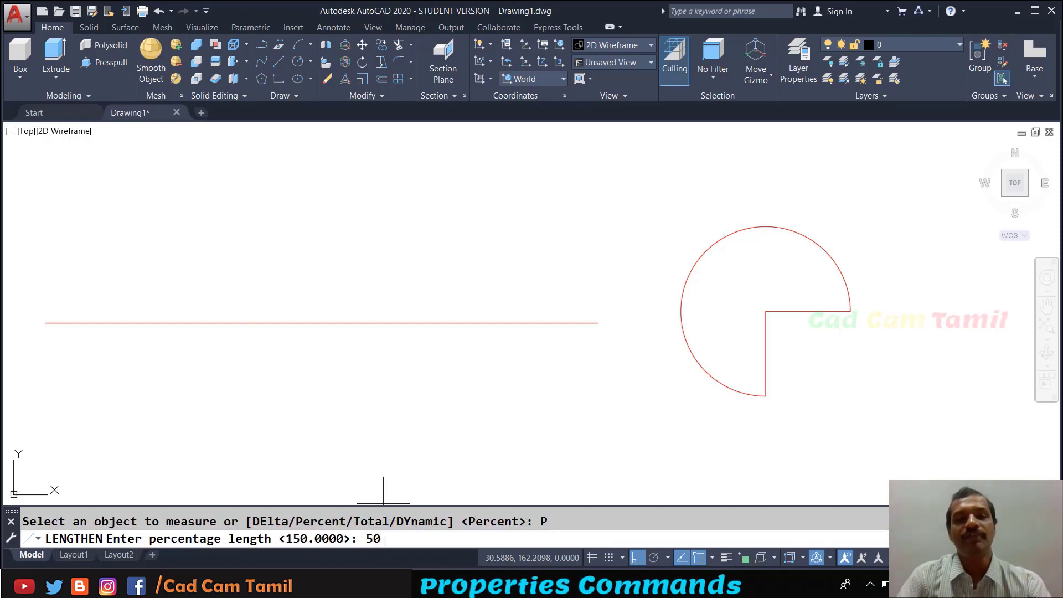
{"action": "key", "text": "Return"}
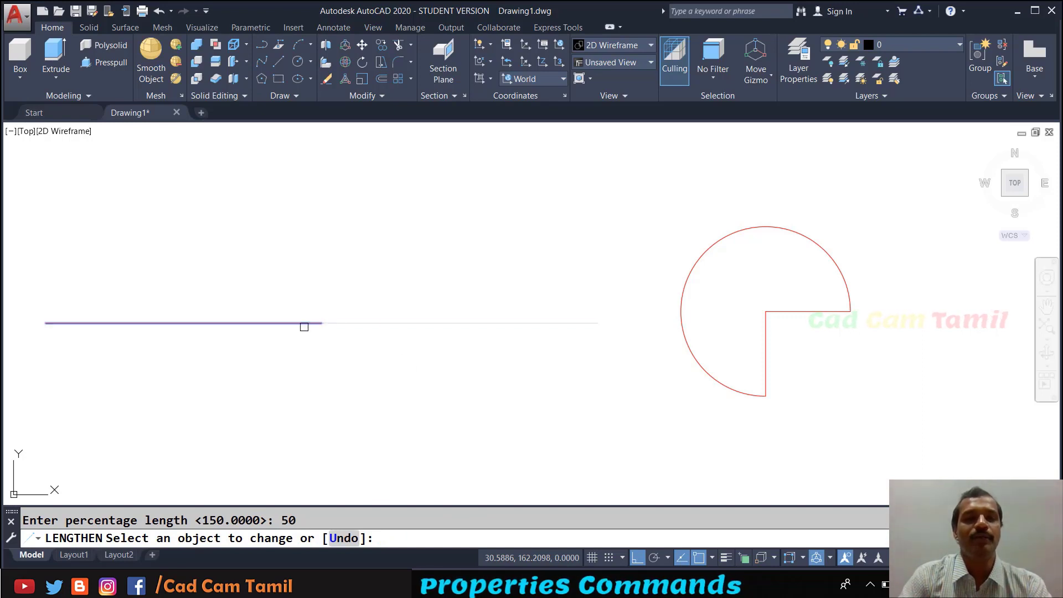
{"action": "left_click", "coordinate": [308, 324]}
{"action": "key", "text": "Return"}
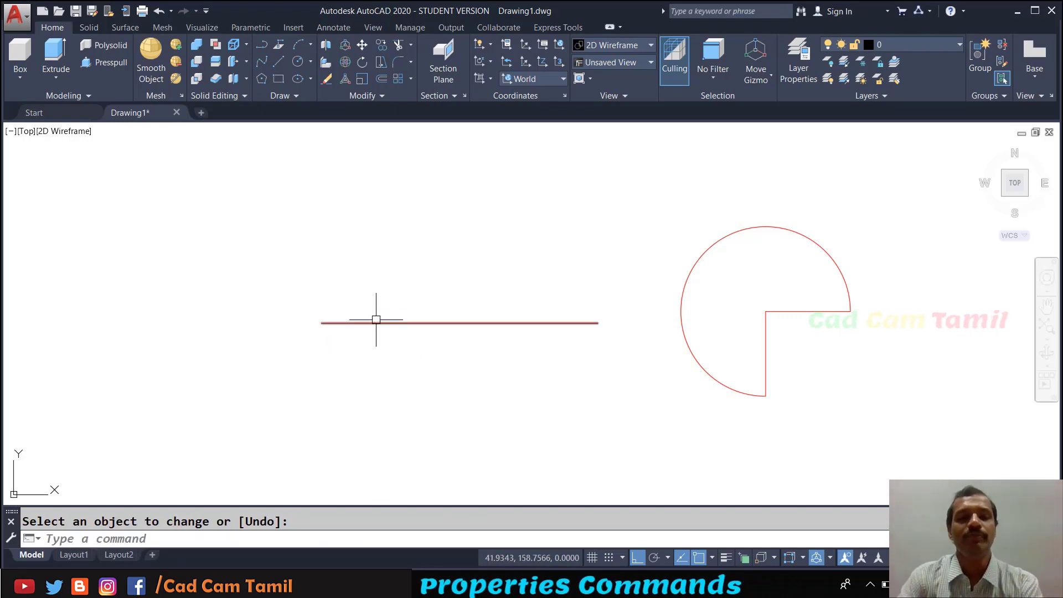
Measure the halved horizontal line with Lengthen and read its current length in the text window.
{"action": "key", "text": "Return"}
{"action": "key", "text": "Return"}
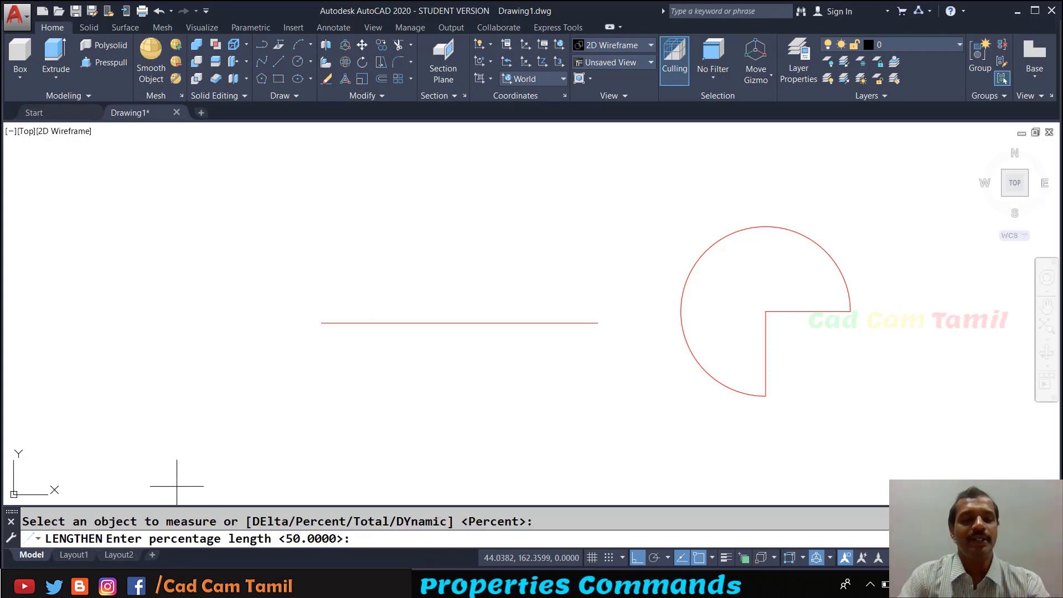
{"action": "key", "text": "F2"}
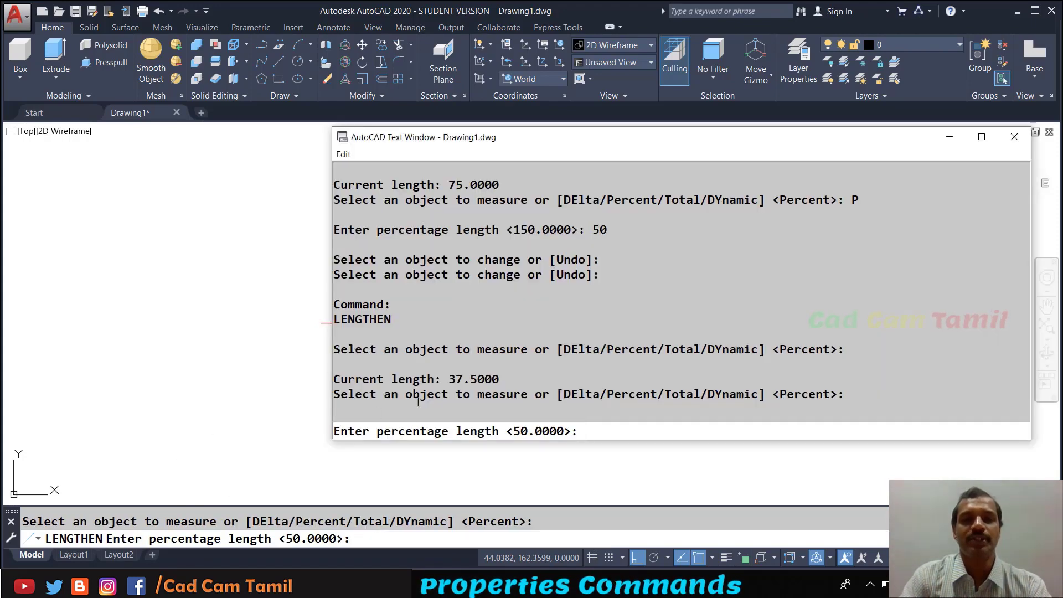
{"action": "left_click_drag", "start_coordinate": [450, 379], "coordinate": [510, 379]}
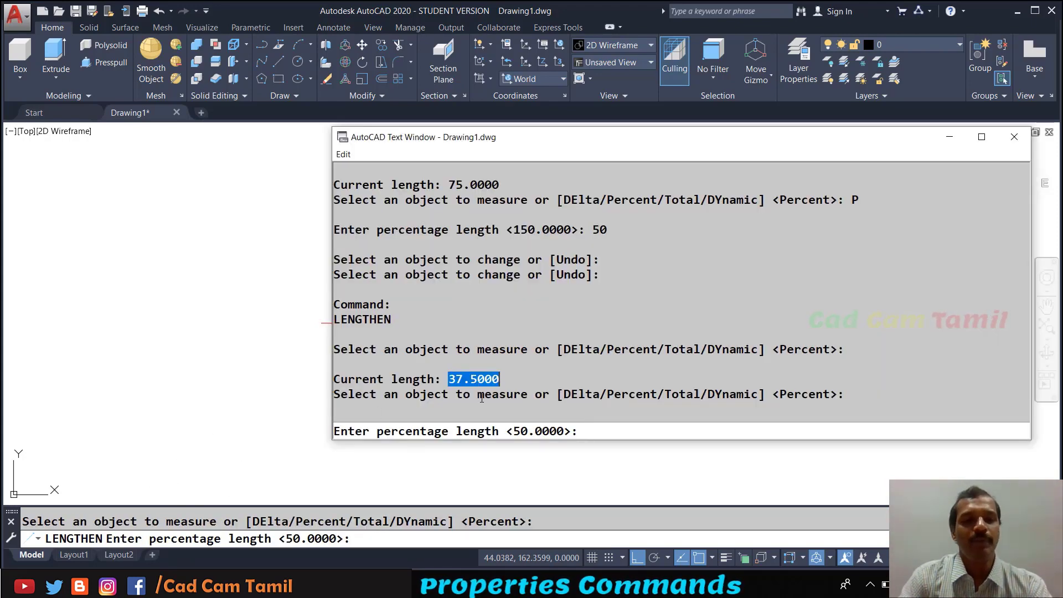
{"action": "key", "text": "F2"}
{"action": "key", "text": "Return"}
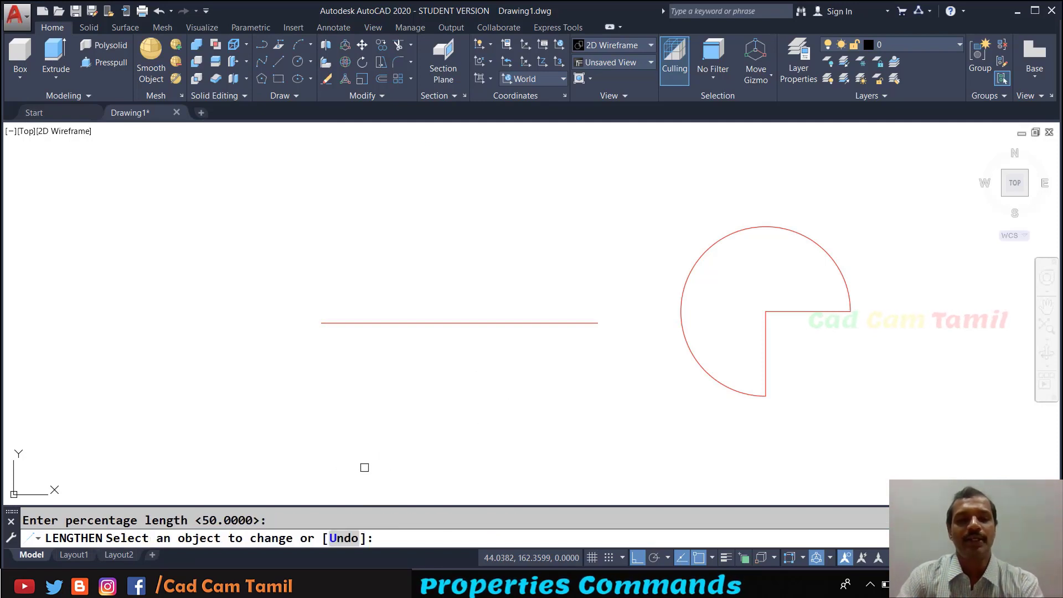
{"action": "key", "text": "Return"}
Lengthen the horizontal line at its left end to 125 percent and measure its new length.
{"action": "key", "text": "Return"}
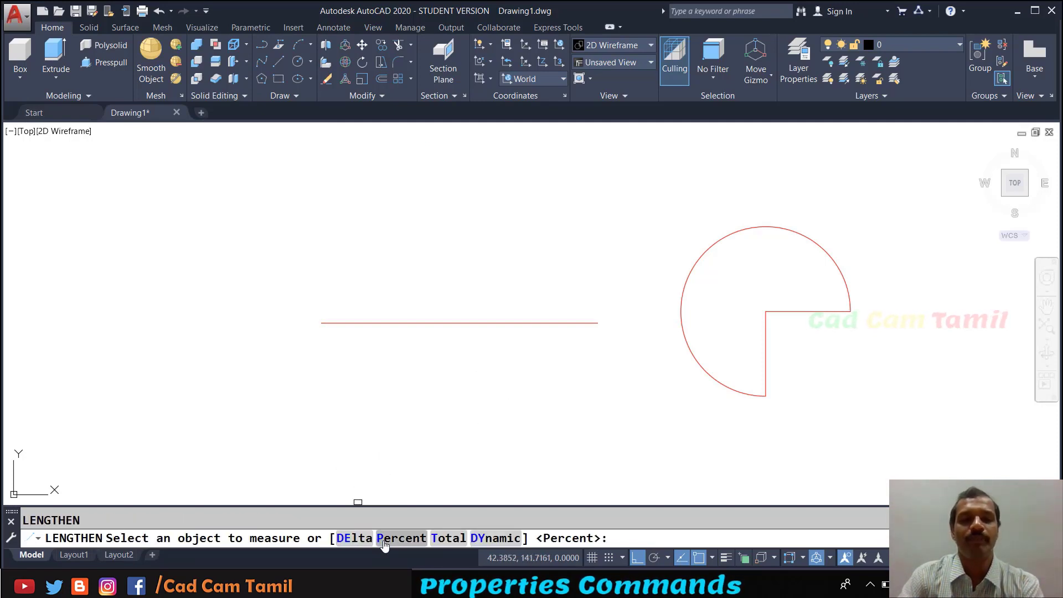
{"action": "left_click", "coordinate": [384, 539]}
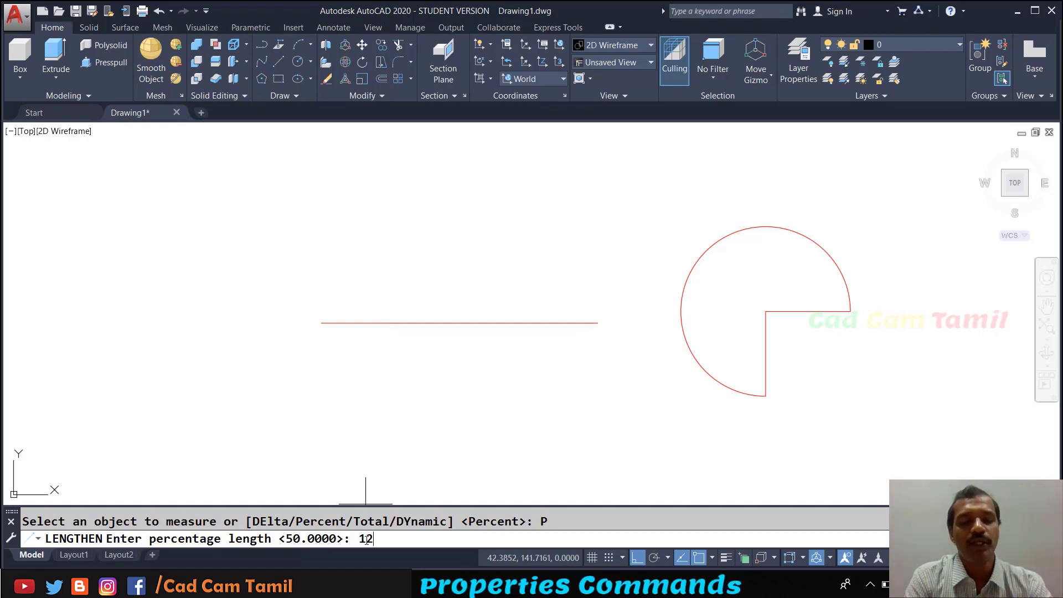
{"action": "key", "text": "Return"}
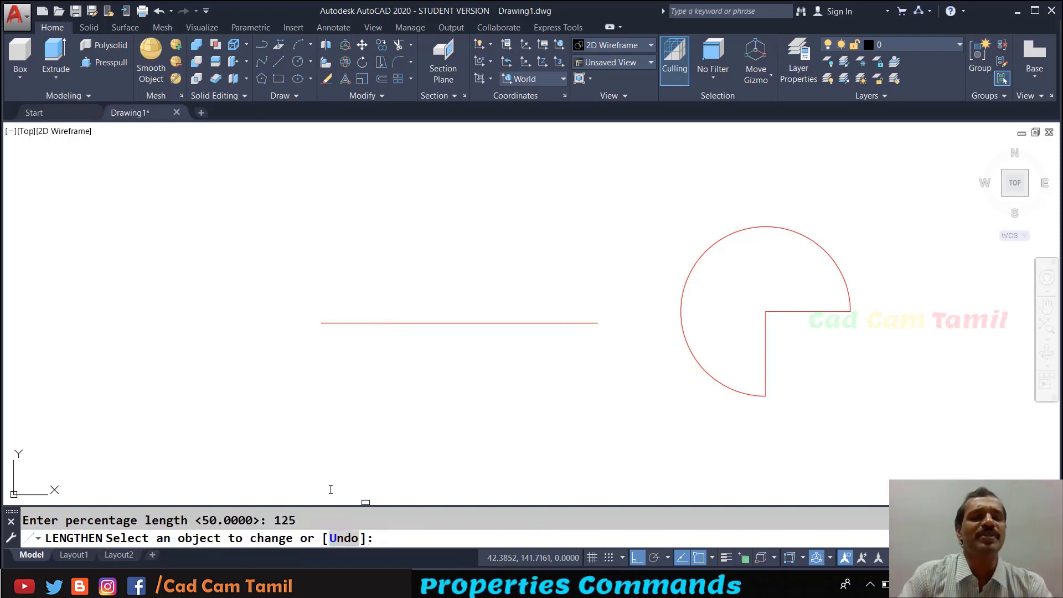
{"action": "left_click", "coordinate": [349, 323]}
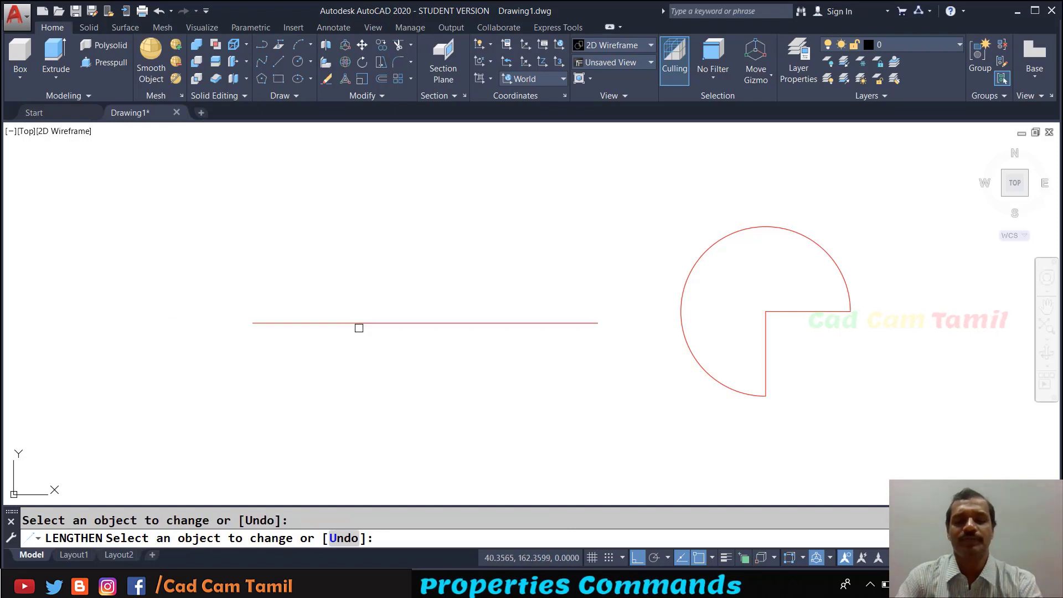
{"action": "key", "text": "Return"}
{"action": "key", "text": "Return"}
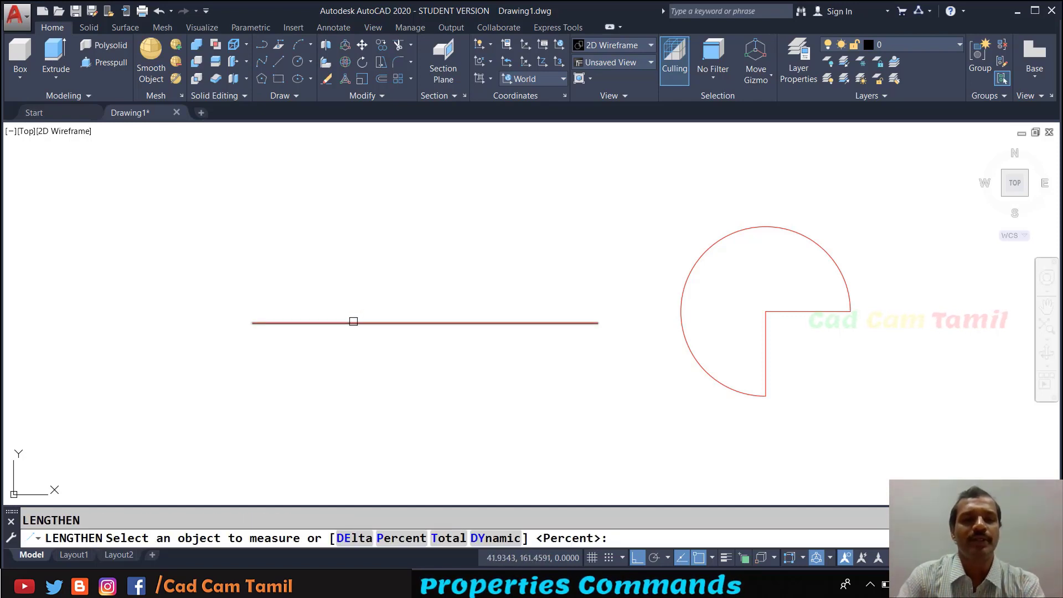
{"action": "left_click", "coordinate": [353, 321]}
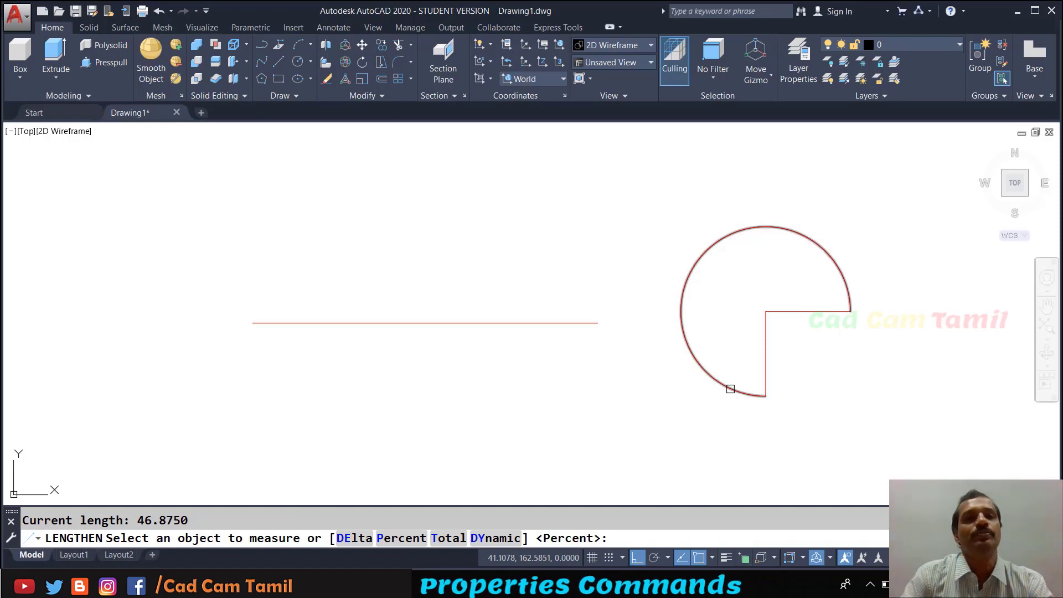
Apply a Lengthen percentage of 100 to the arc near its lower end and restart the command.
{"action": "left_click", "coordinate": [401, 537]}
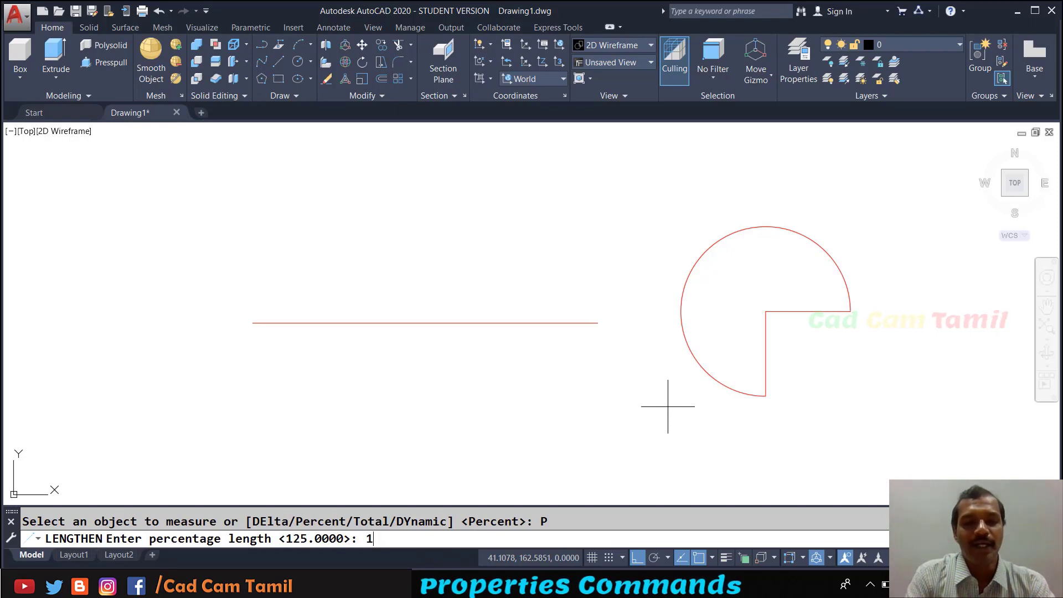
{"action": "type", "text": "100"}
{"action": "key", "text": "Return"}
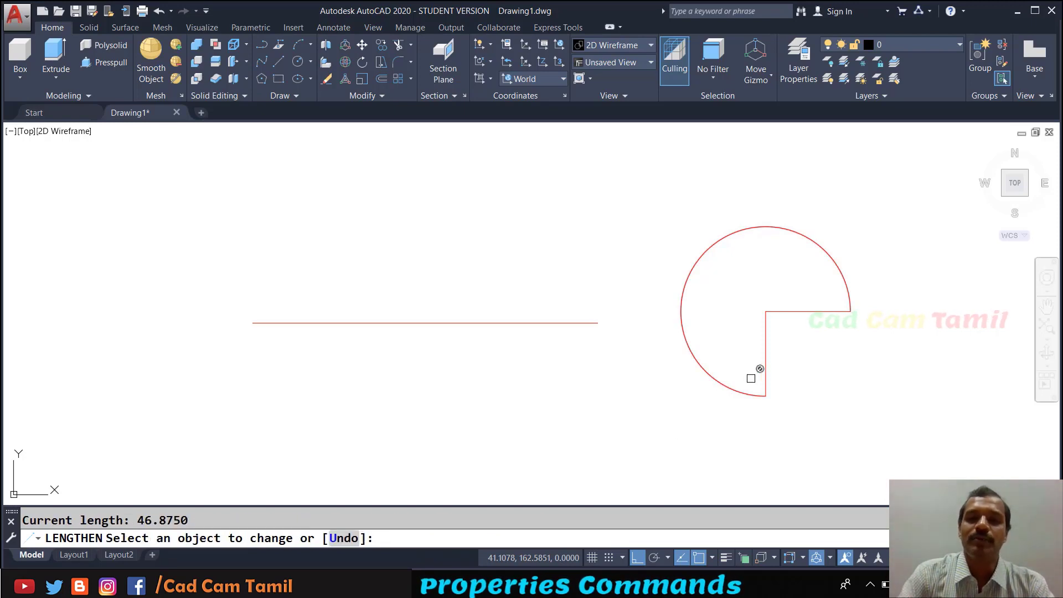
{"action": "left_click", "coordinate": [730, 389]}
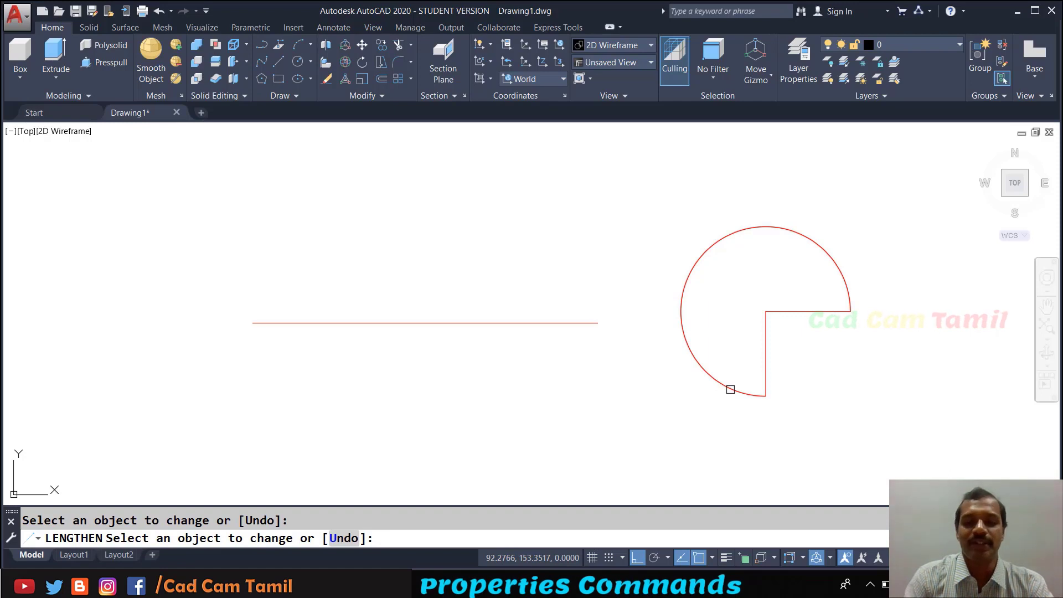
{"action": "key", "text": "Return"}
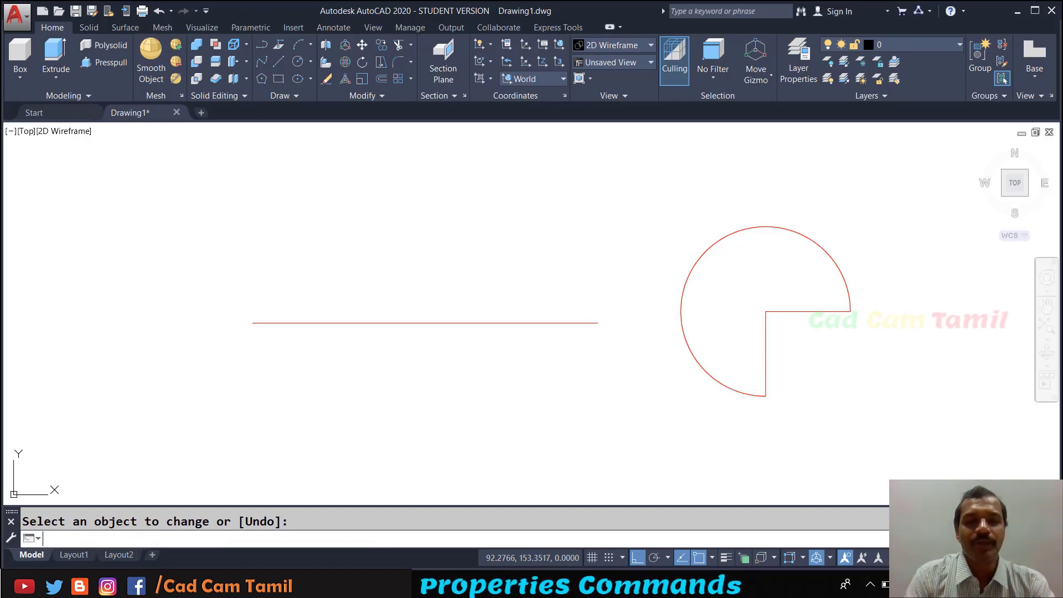
{"action": "key", "text": "Return"}
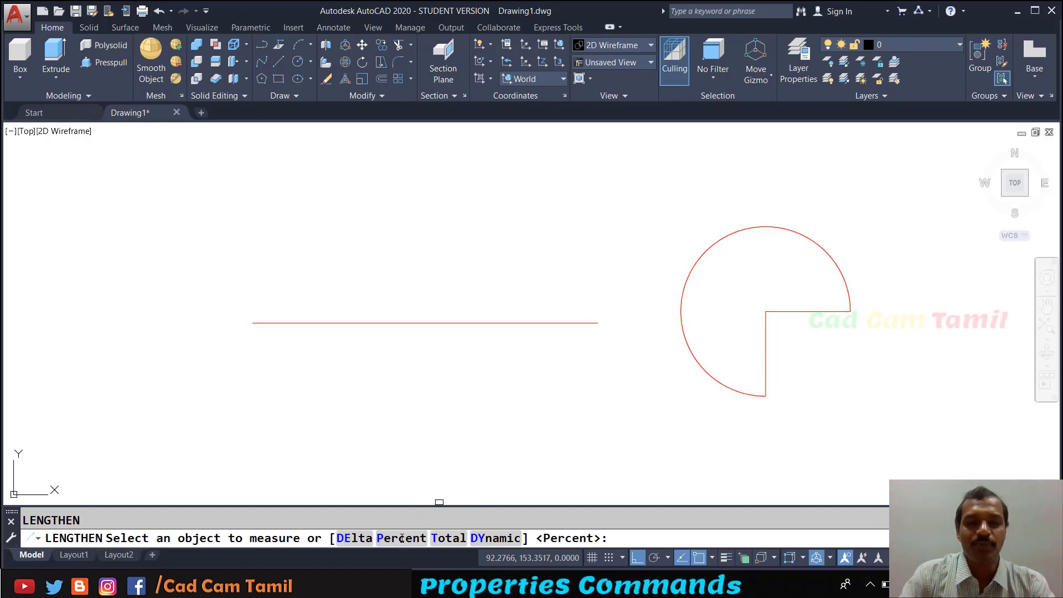
Shorten the arc from its lower end to 50 percent of its length with Lengthen.
{"action": "left_click", "coordinate": [401, 538]}
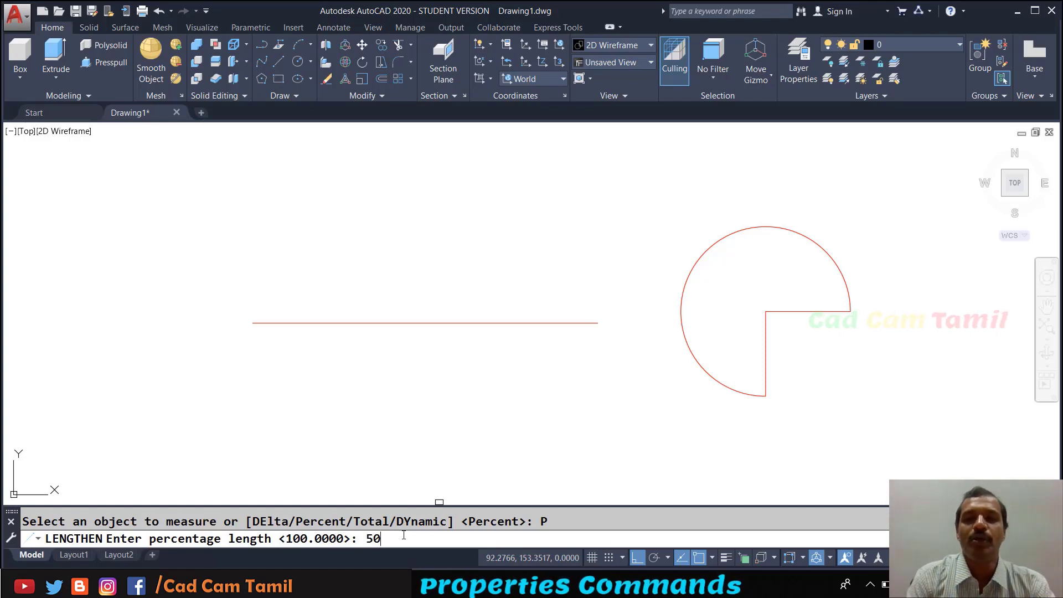
{"action": "key", "text": "Return"}
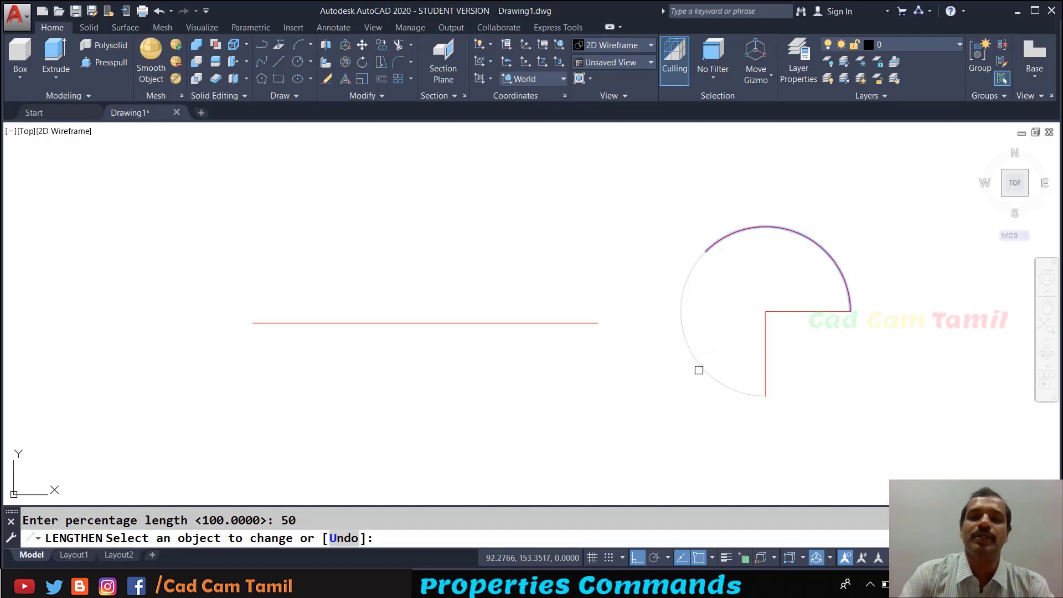
{"action": "left_click", "coordinate": [700, 369]}
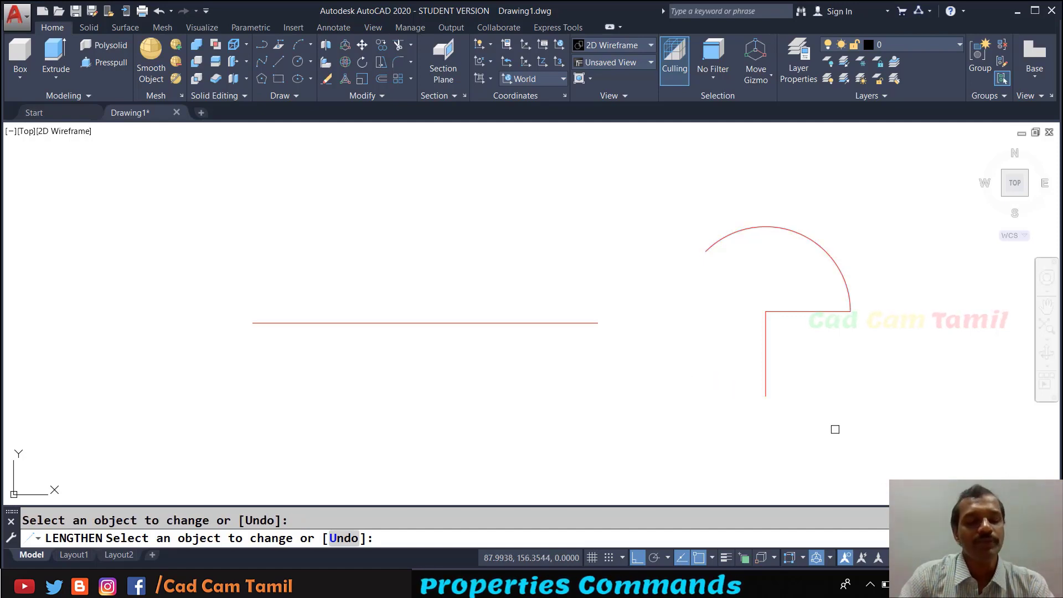
{"action": "key", "text": "Escape"}
Measure the horizontal line's current length with Lengthen.
{"action": "key", "text": "Return"}
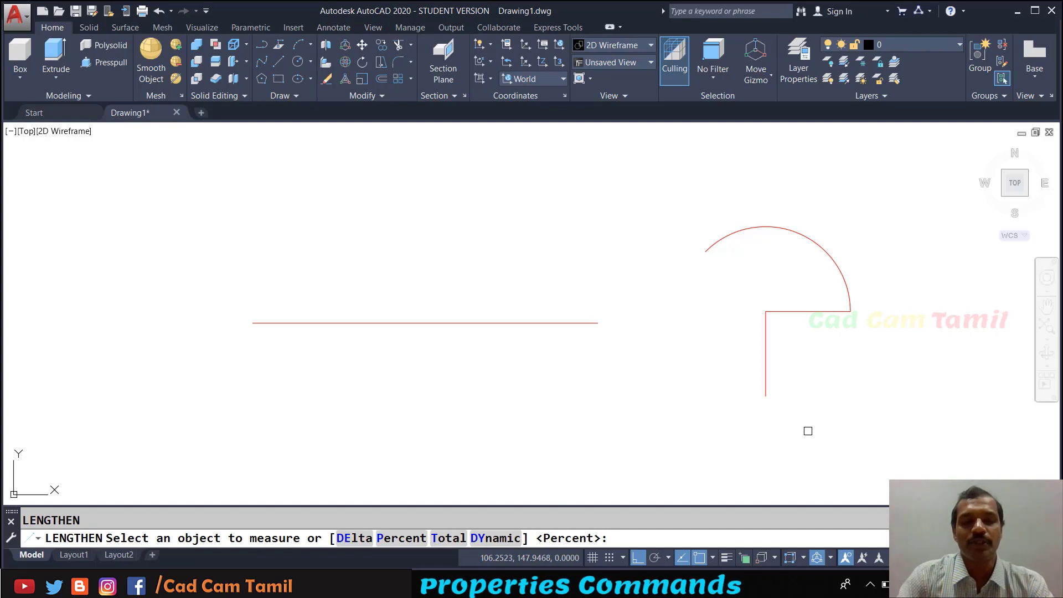
{"action": "left_click", "coordinate": [453, 541]}
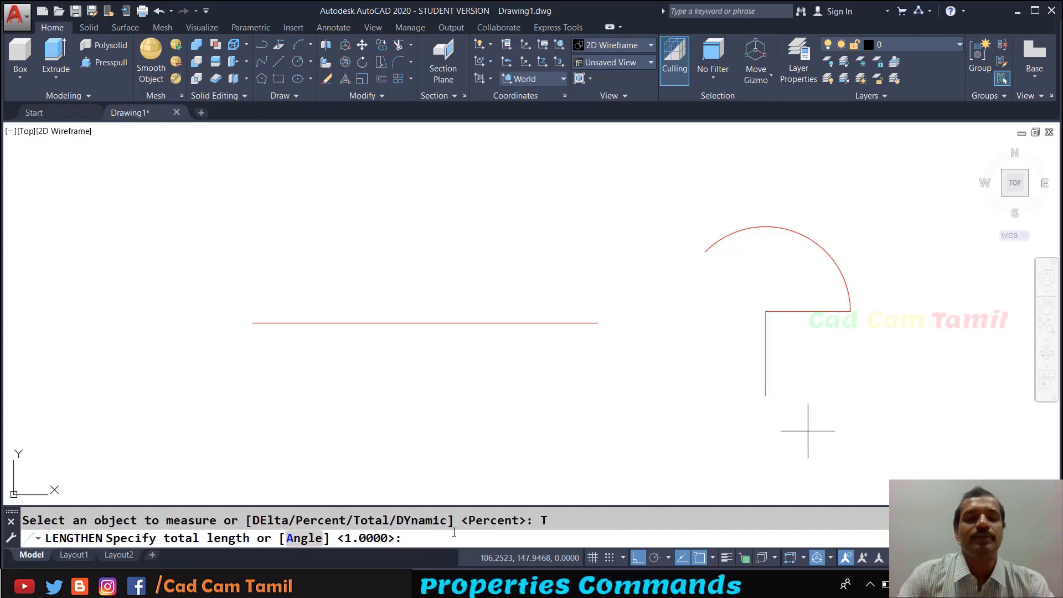
{"action": "key", "text": "Escape"}
{"action": "key", "text": "Return"}
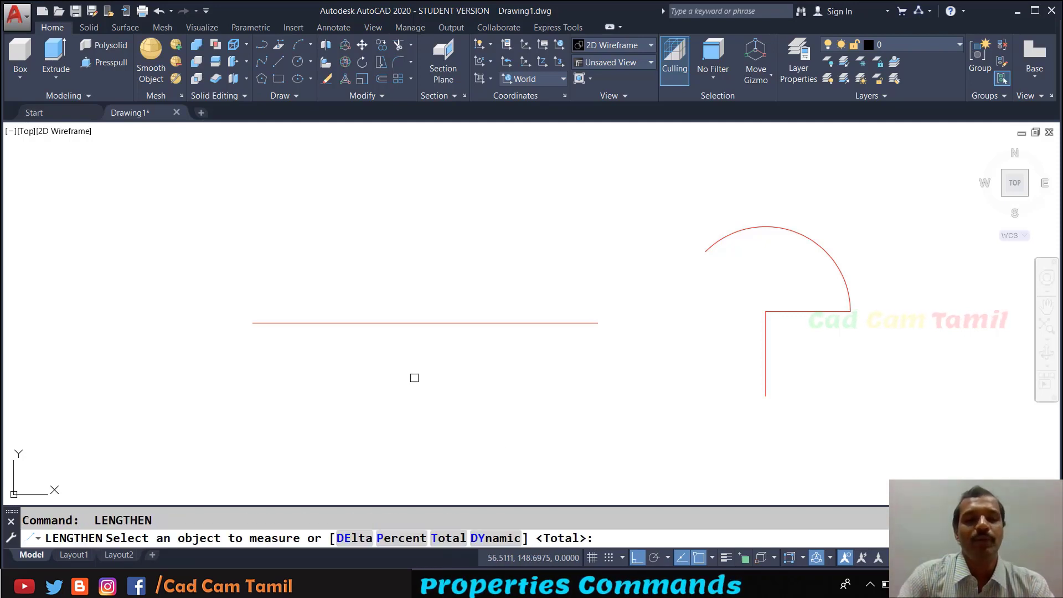
{"action": "left_click", "coordinate": [395, 324]}
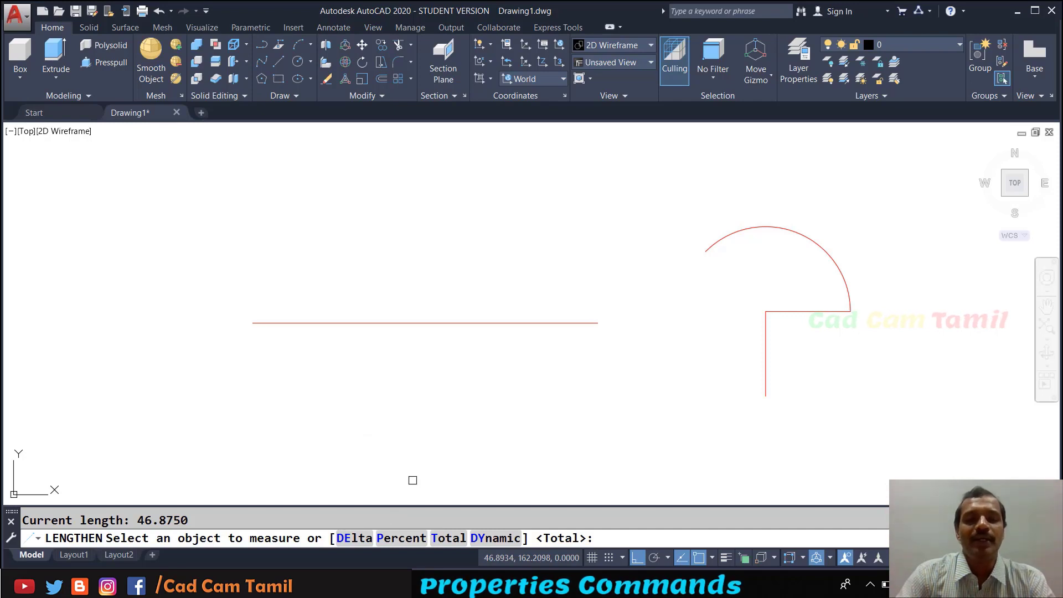
Set the horizontal line's total length to 50 by changing its left end, and measure the result.
{"action": "left_click", "coordinate": [438, 538]}
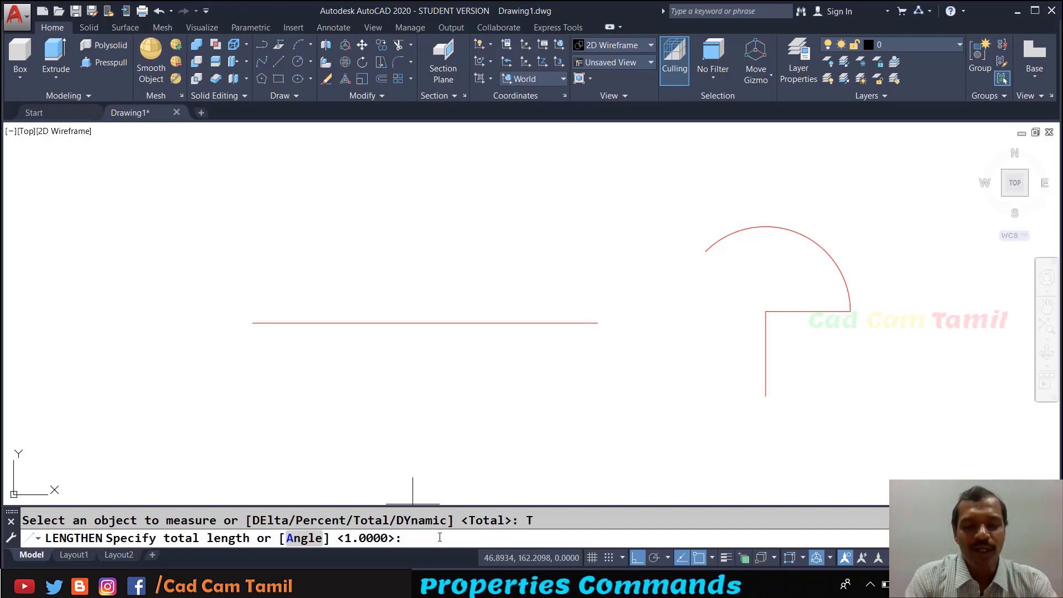
{"action": "key", "text": "Return"}
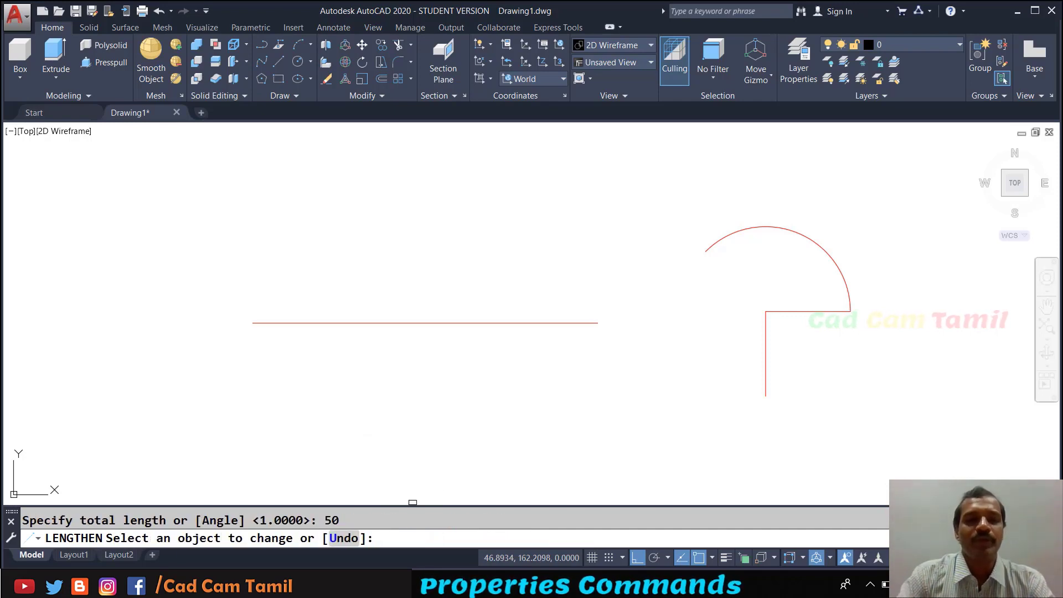
{"action": "left_click", "coordinate": [356, 323]}
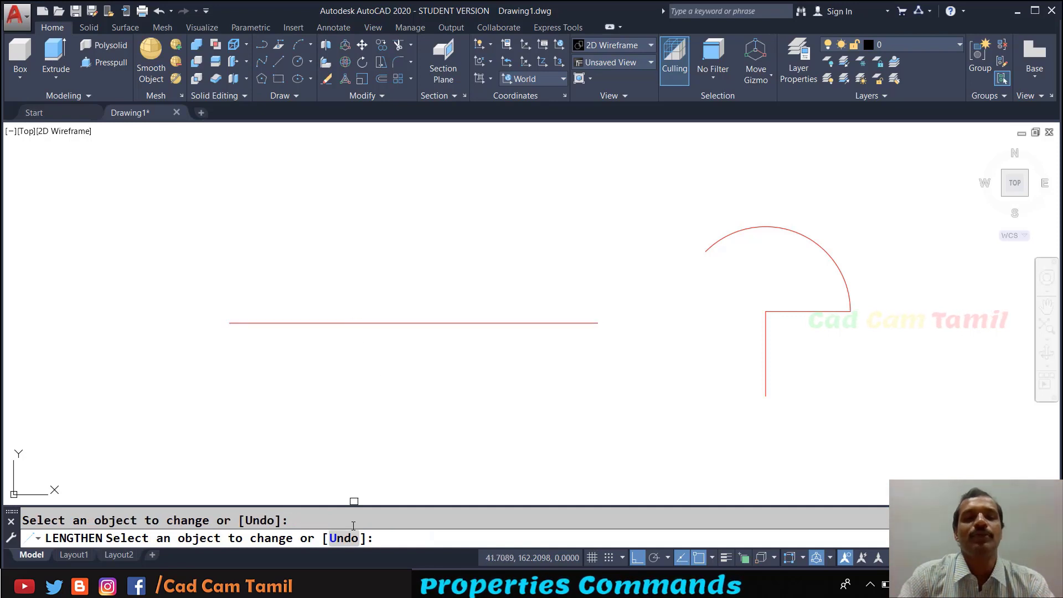
{"action": "key", "text": "Return"}
{"action": "key", "text": "Return"}
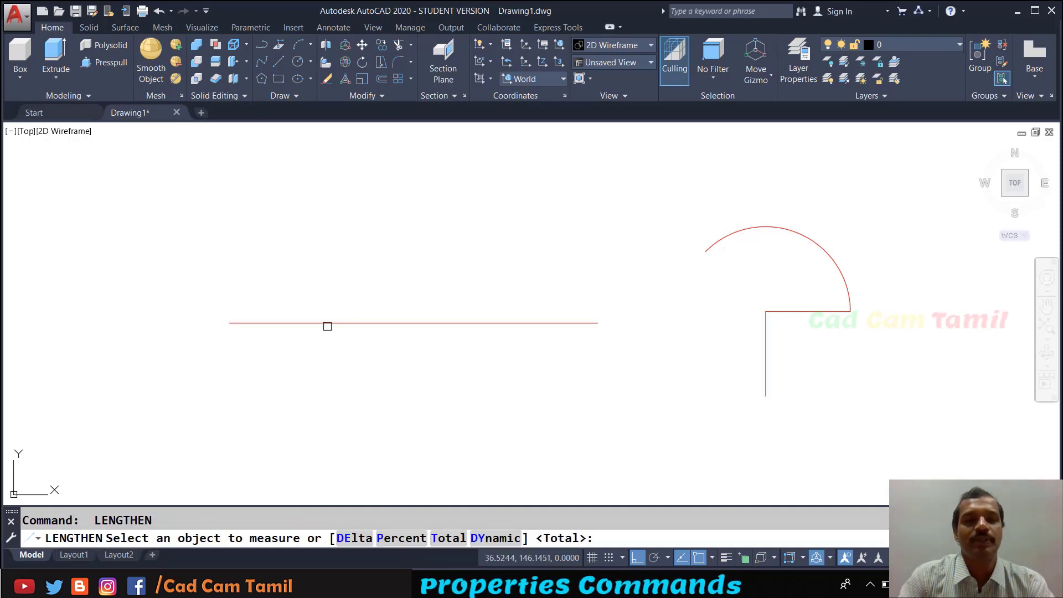
{"action": "left_click", "coordinate": [327, 326]}
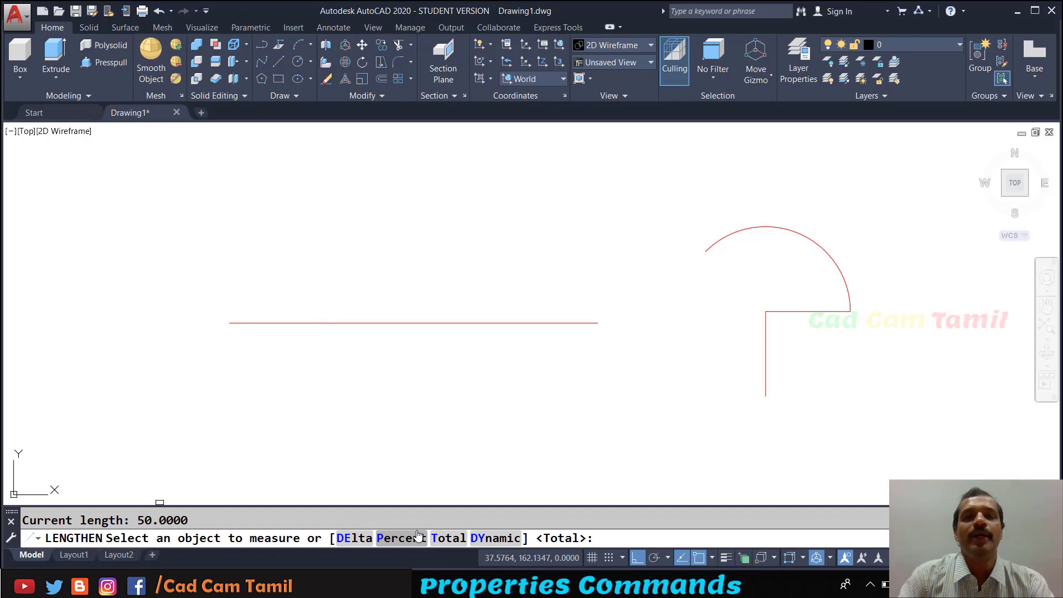
Shorten the horizontal line at its left end to a total length of 10 and measure it again.
{"action": "type", "text": "T"}
{"action": "key", "text": "Return"}
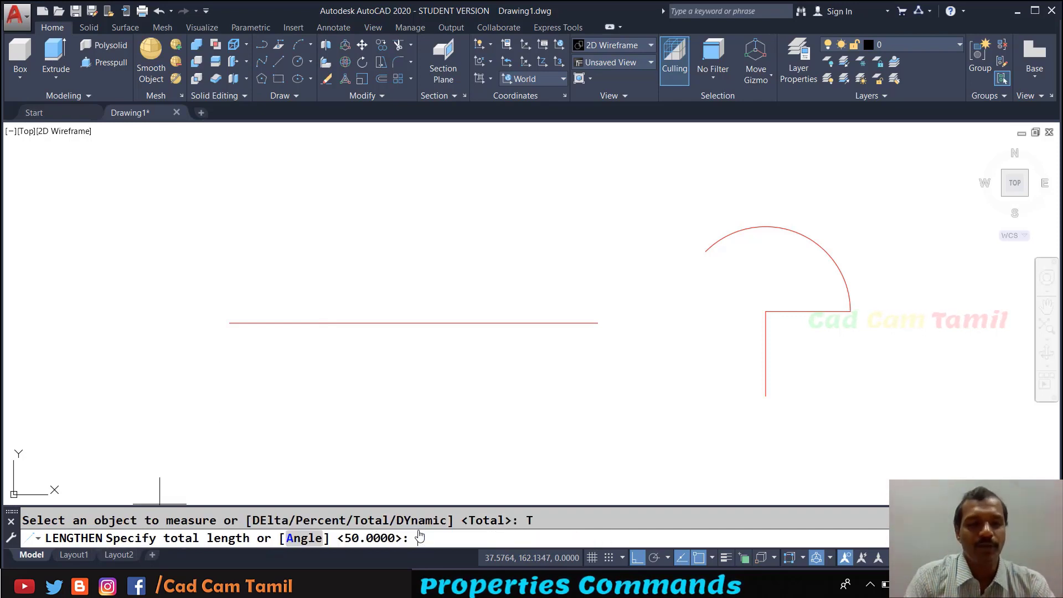
{"action": "key", "text": "Return"}
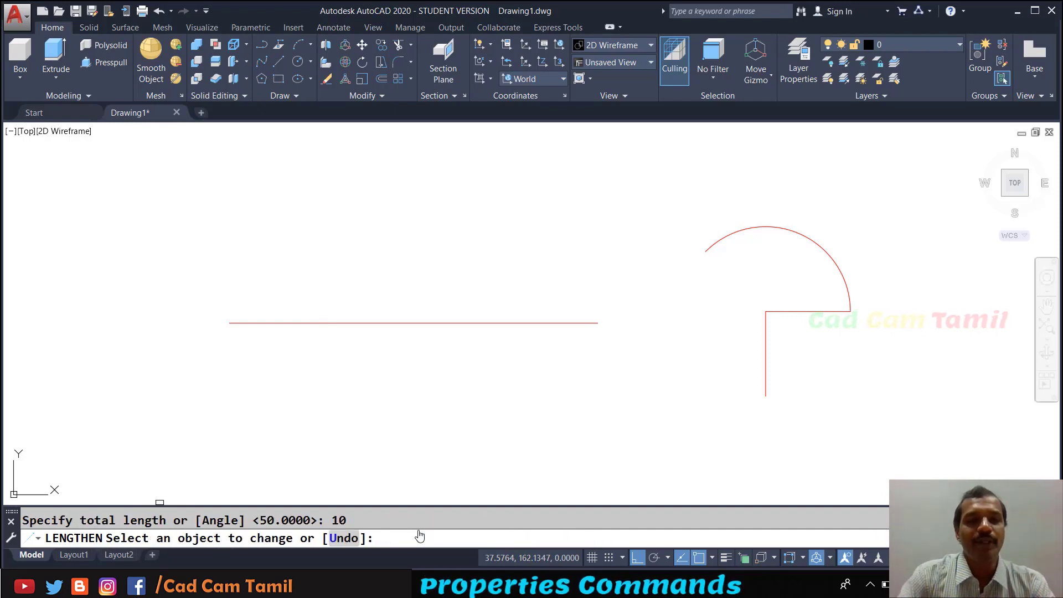
{"action": "left_click", "coordinate": [395, 324]}
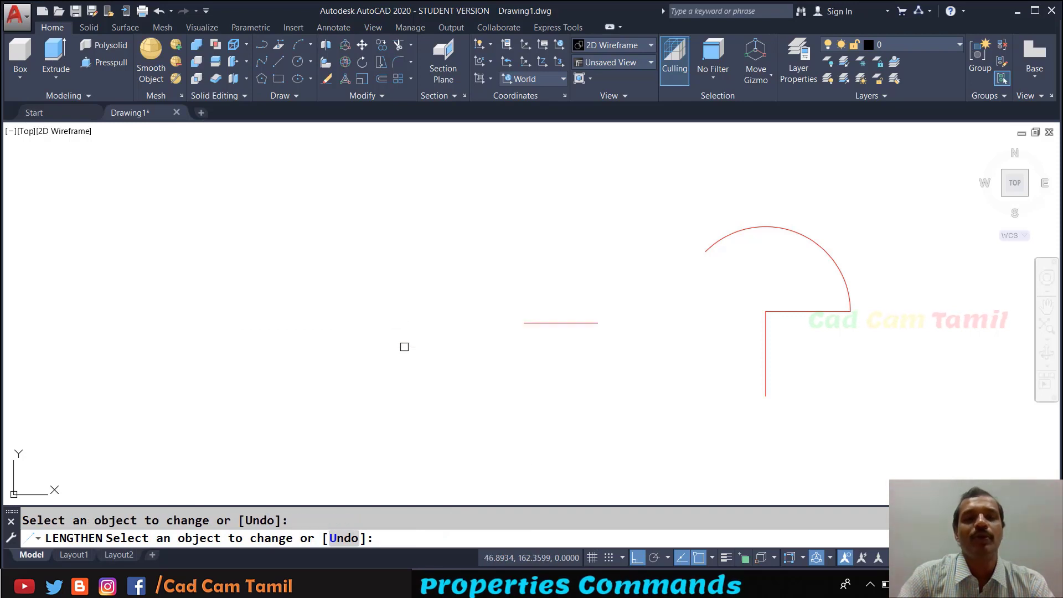
{"action": "key", "text": "Return"}
{"action": "key", "text": "Return"}
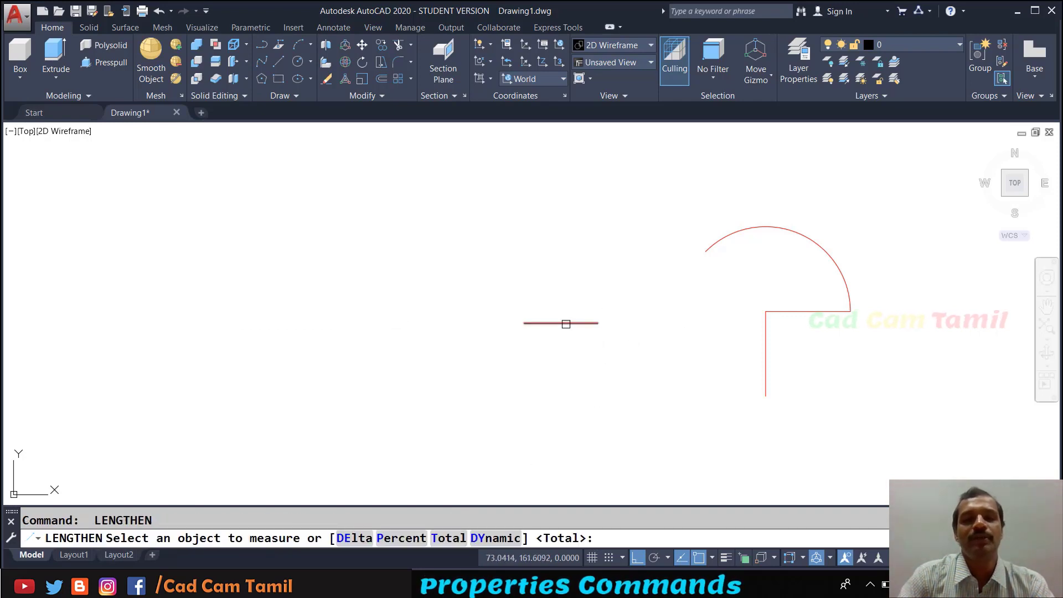
{"action": "left_click", "coordinate": [564, 323]}
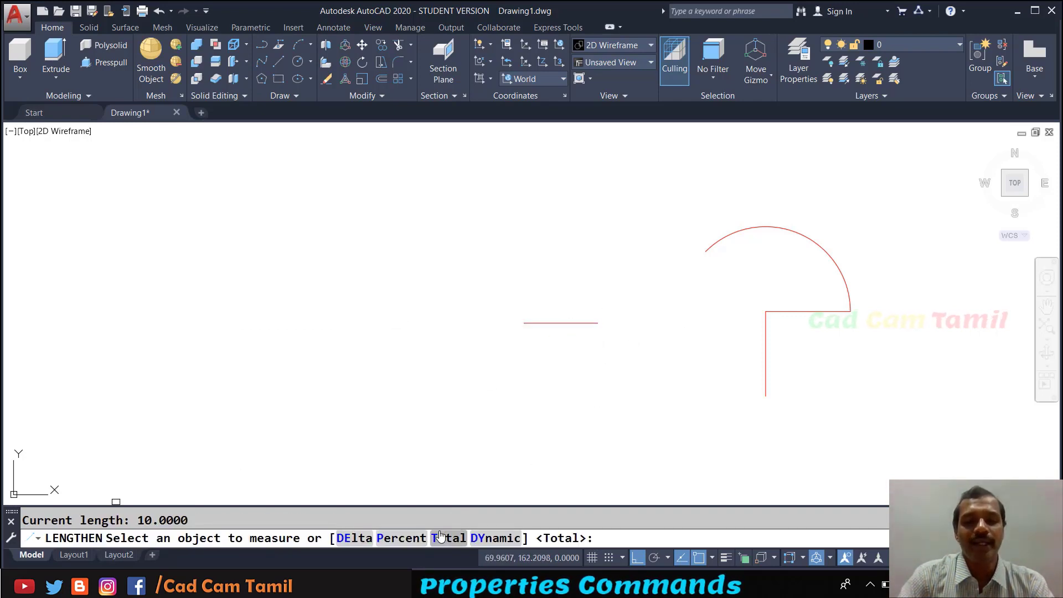
Extend the arc at its upper-left end to a total angle of 180 degrees with Lengthen's Total option.
{"action": "left_click", "coordinate": [443, 537]}
{"action": "type", "text": "A"}
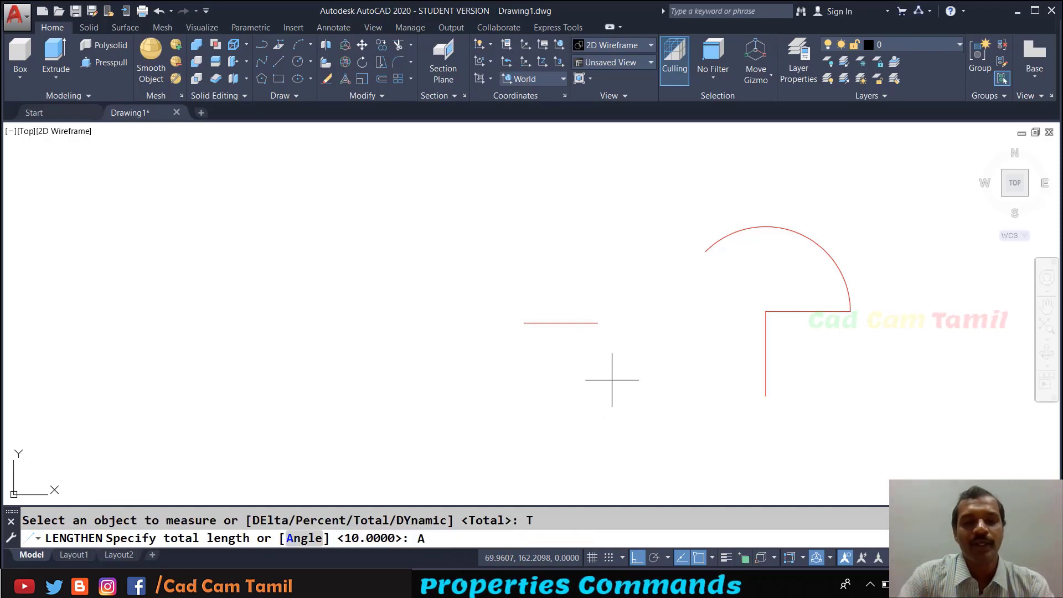
{"action": "key", "text": "Return"}
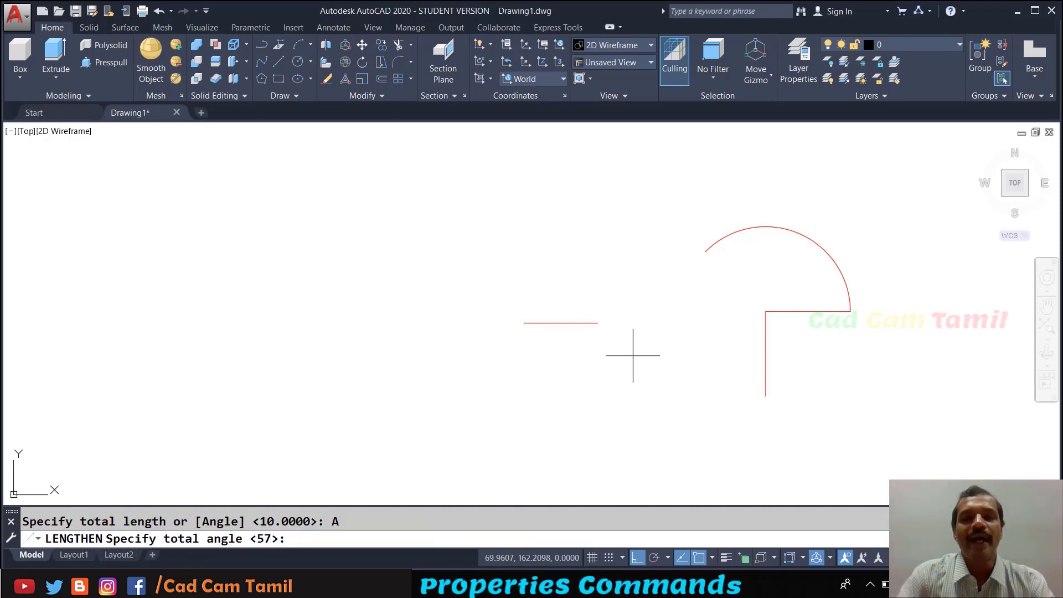
{"action": "type", "text": "180"}
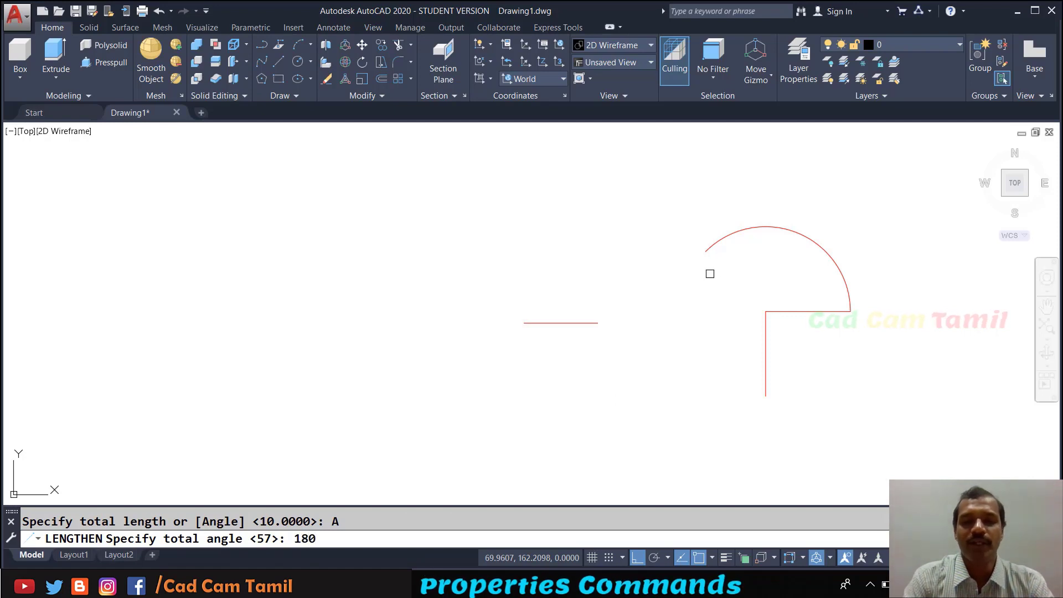
{"action": "key", "text": "Return"}
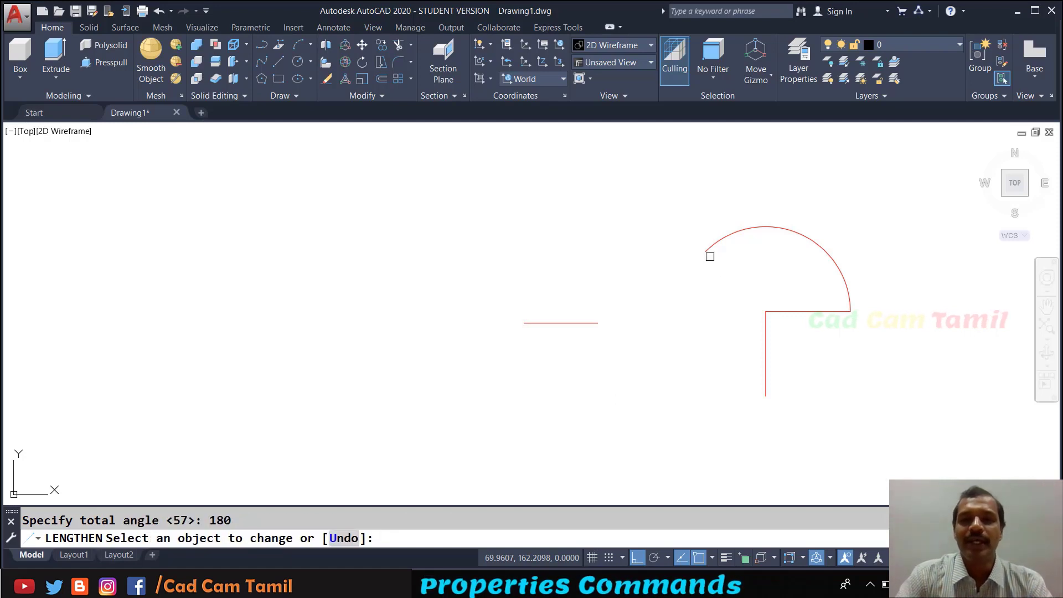
{"action": "left_click", "coordinate": [710, 246]}
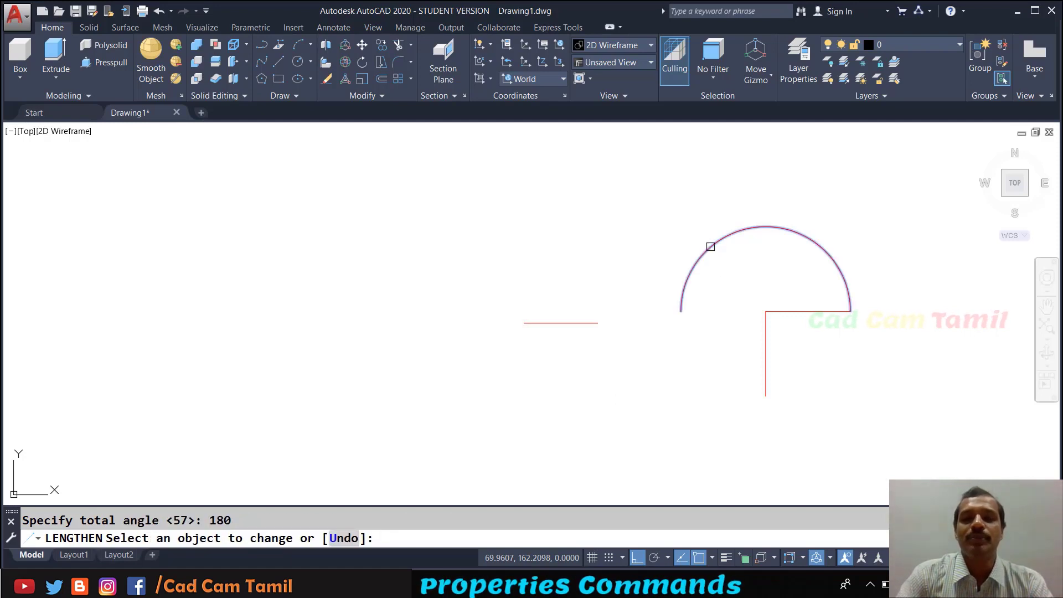
{"action": "left_click", "coordinate": [710, 247]}
{"action": "key", "text": "Return"}
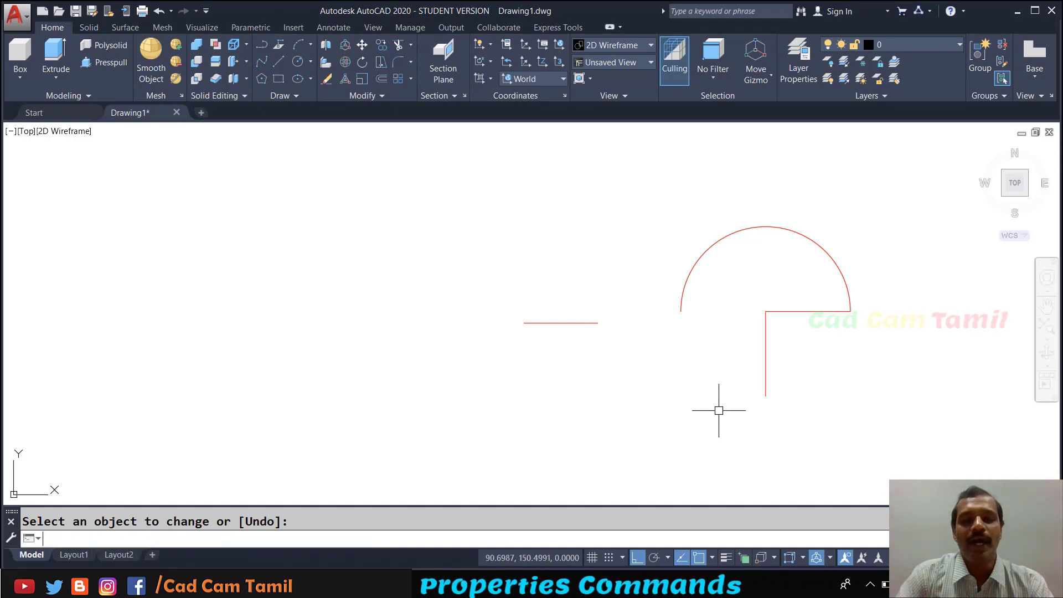
Reduce the arc from its left end to a total angle of 45 degrees.
{"action": "key", "text": "Return"}
{"action": "left_click", "coordinate": [448, 537]}
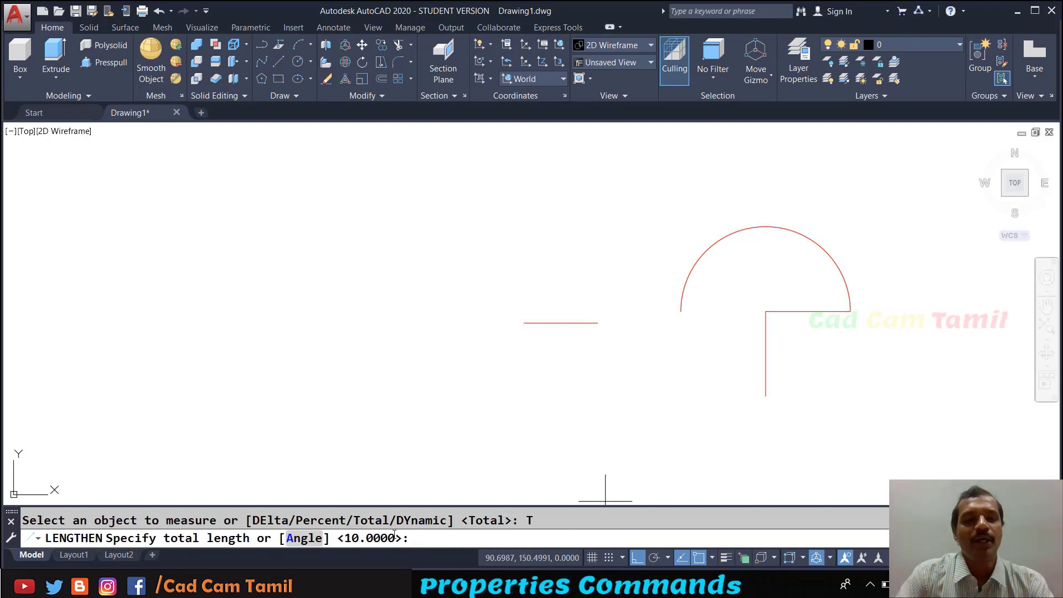
{"action": "left_click", "coordinate": [311, 541]}
{"action": "type", "text": "45"}
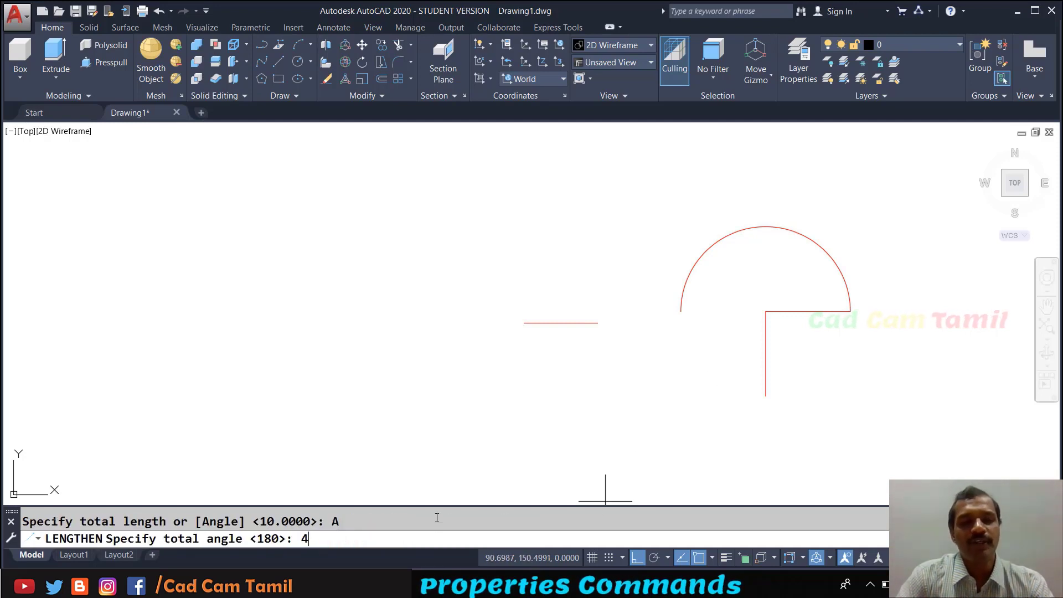
{"action": "key", "text": "Return"}
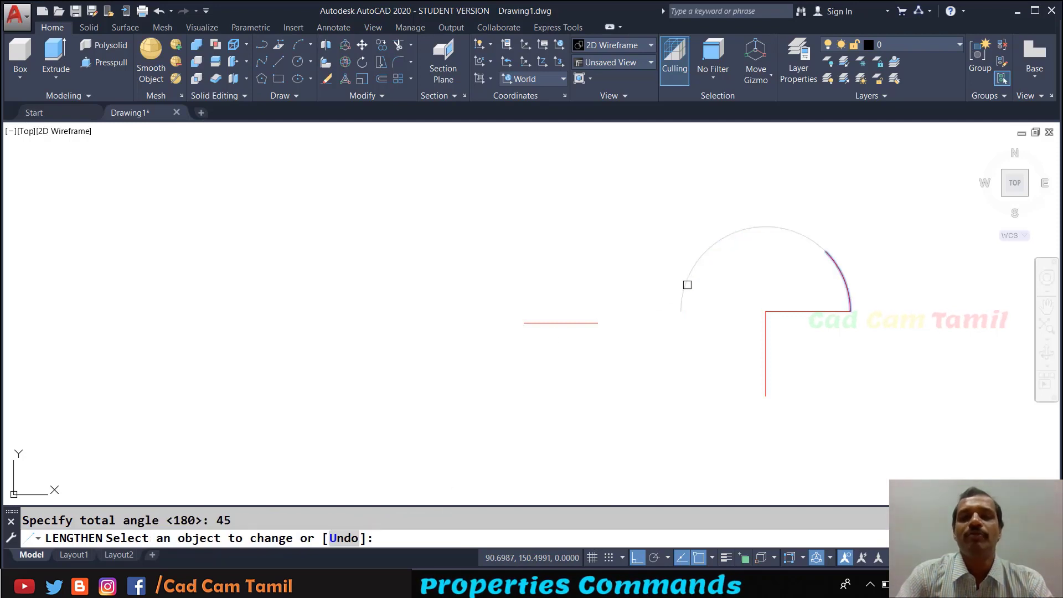
{"action": "left_click", "coordinate": [687, 283]}
{"action": "key", "text": "Return"}
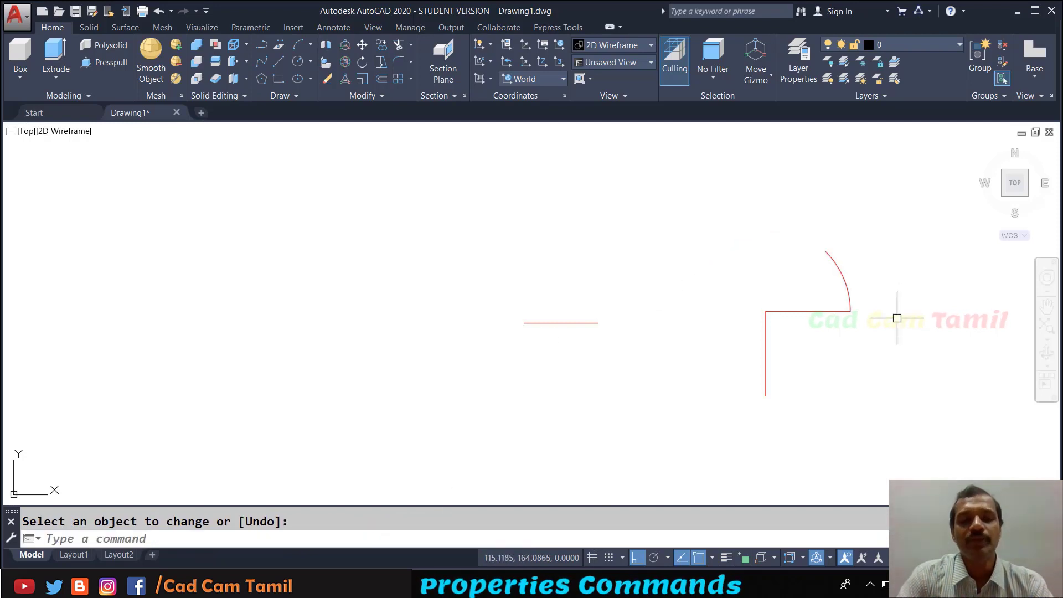
With Lengthen's Dynamic option, extend the horizontal line's left end far left, and pull its right end back to leave about 11 units.
{"action": "key", "text": "Return"}
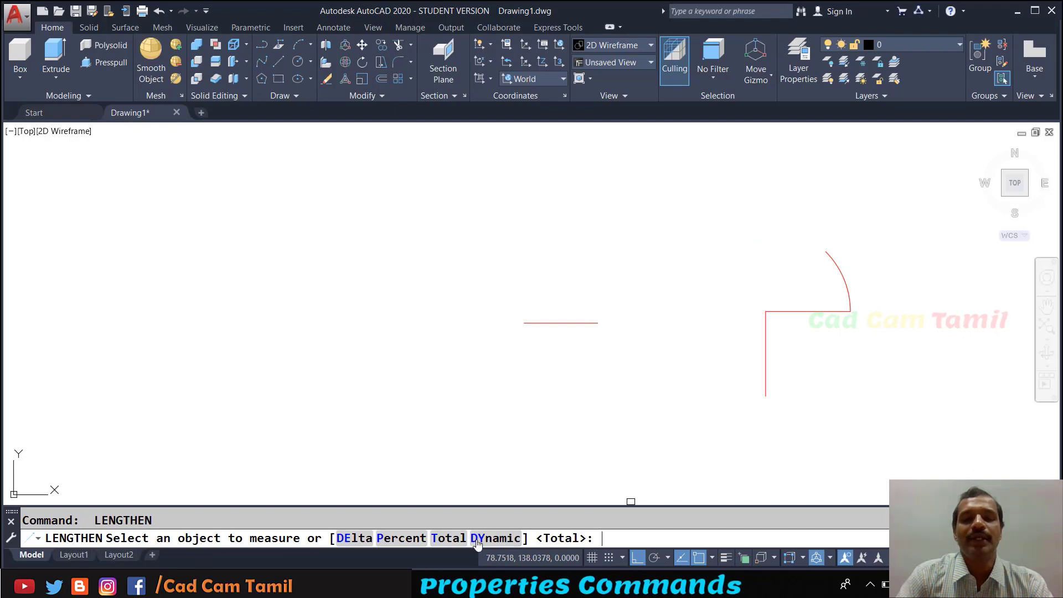
{"action": "left_click", "coordinate": [498, 538]}
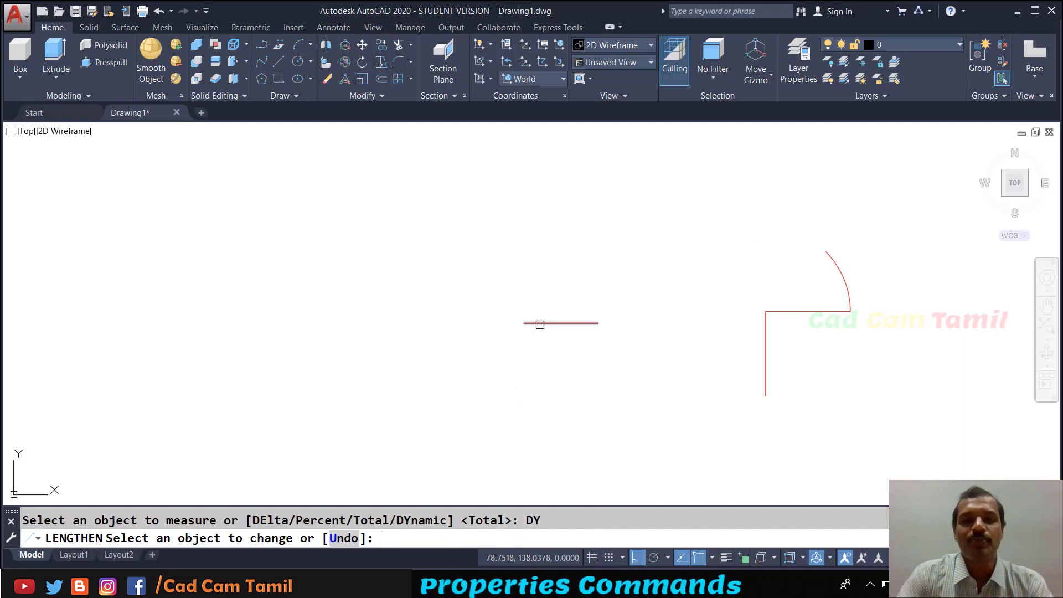
{"action": "left_click", "coordinate": [541, 323]}
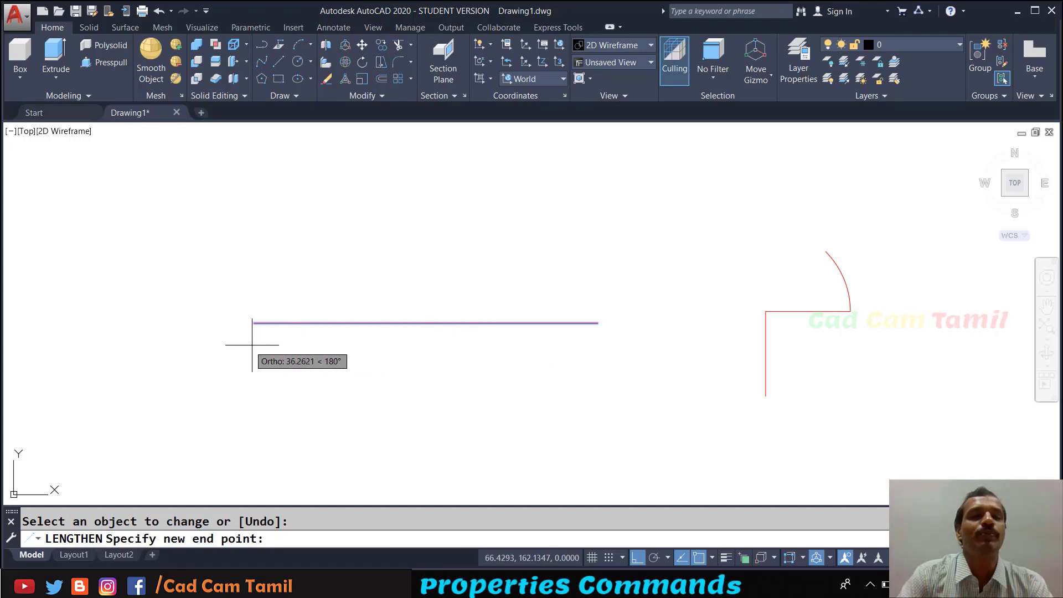
{"action": "left_click", "coordinate": [83, 346]}
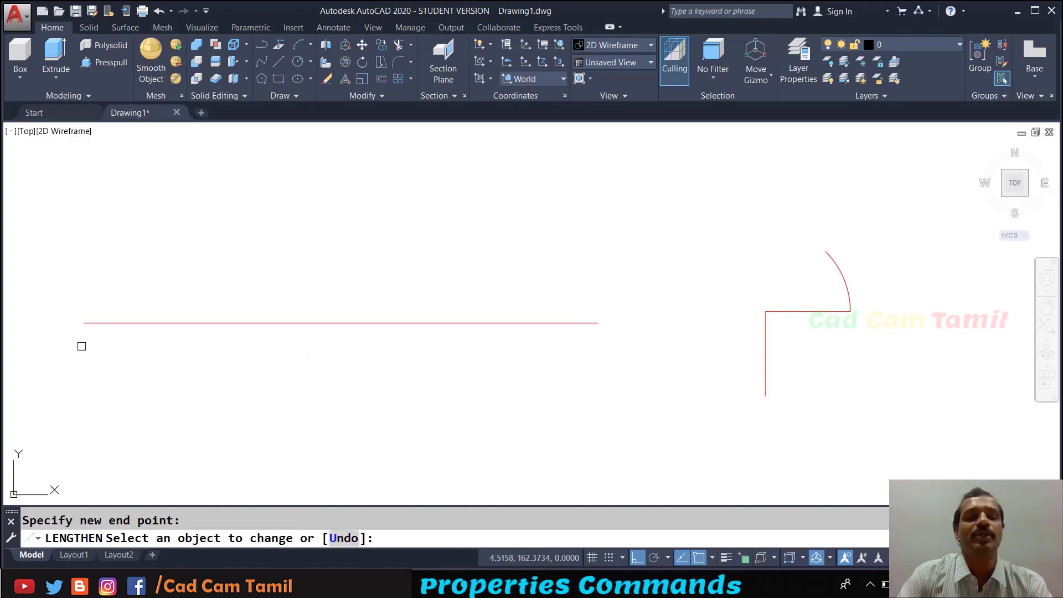
{"action": "left_click", "coordinate": [590, 323]}
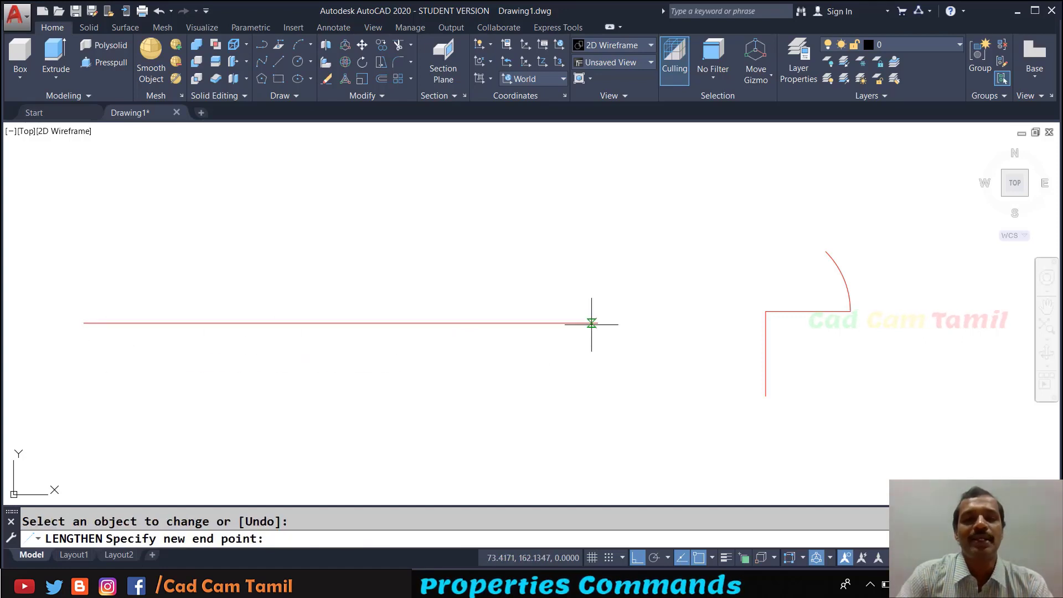
{"action": "left_click", "coordinate": [164, 340]}
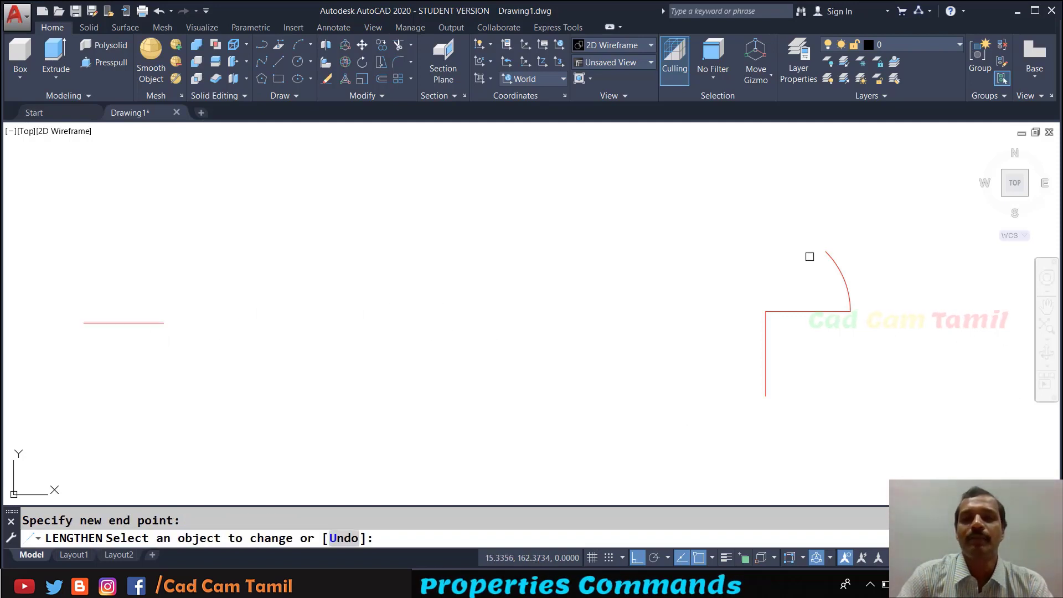
Dynamically extend the arc's upper end counterclockwise around its centre to just past the vertical line's lower end.
{"action": "left_click", "coordinate": [829, 255]}
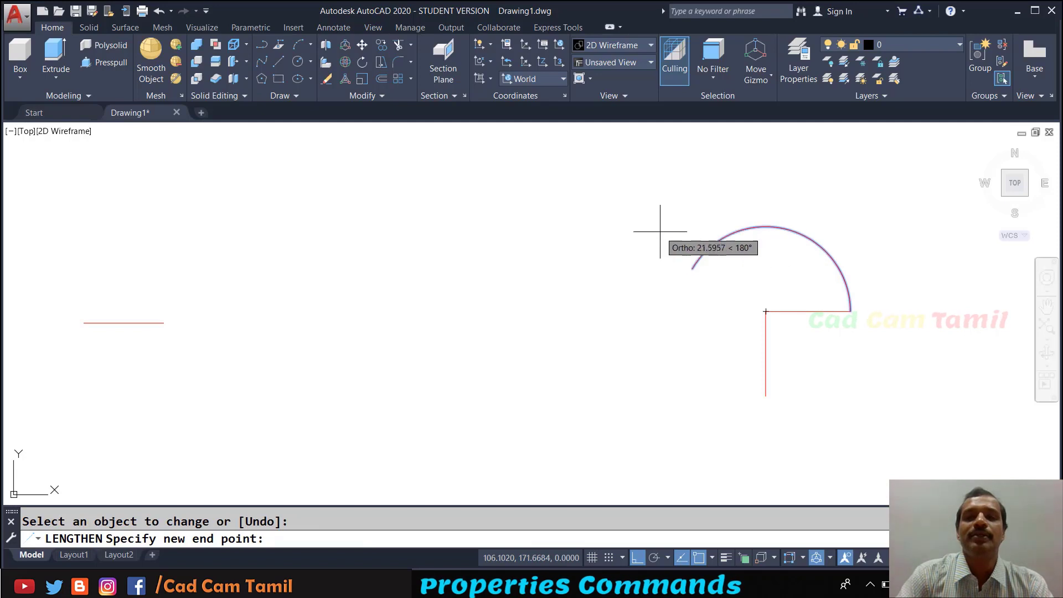
{"action": "left_click", "coordinate": [677, 406]}
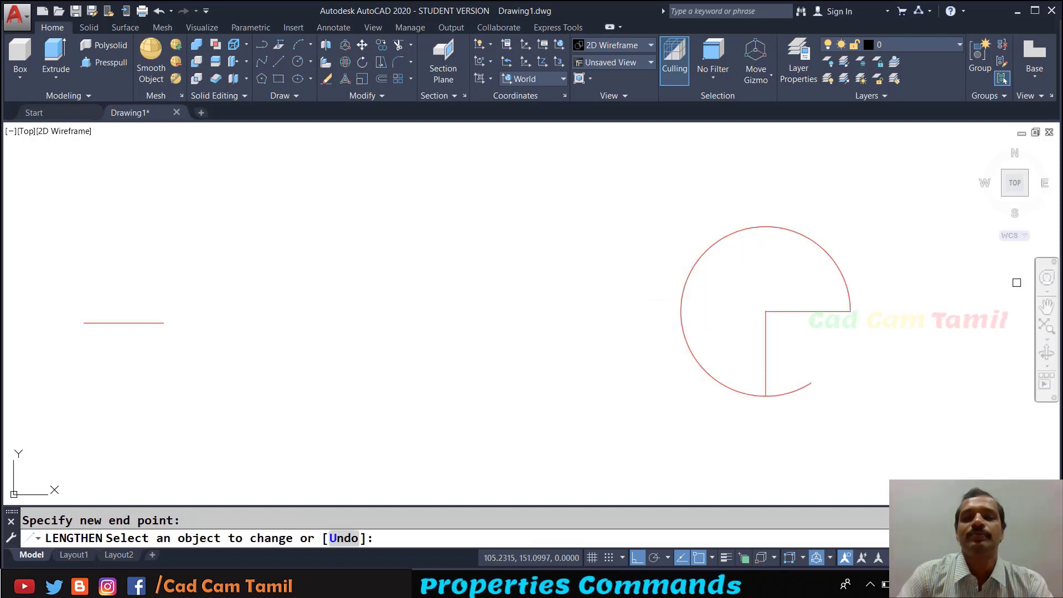
Dynamically extend the arc's right end clockwise below the horizontal line, and shorten its opposite end back to the arc's upper-left part.
{"action": "left_click", "coordinate": [849, 302]}
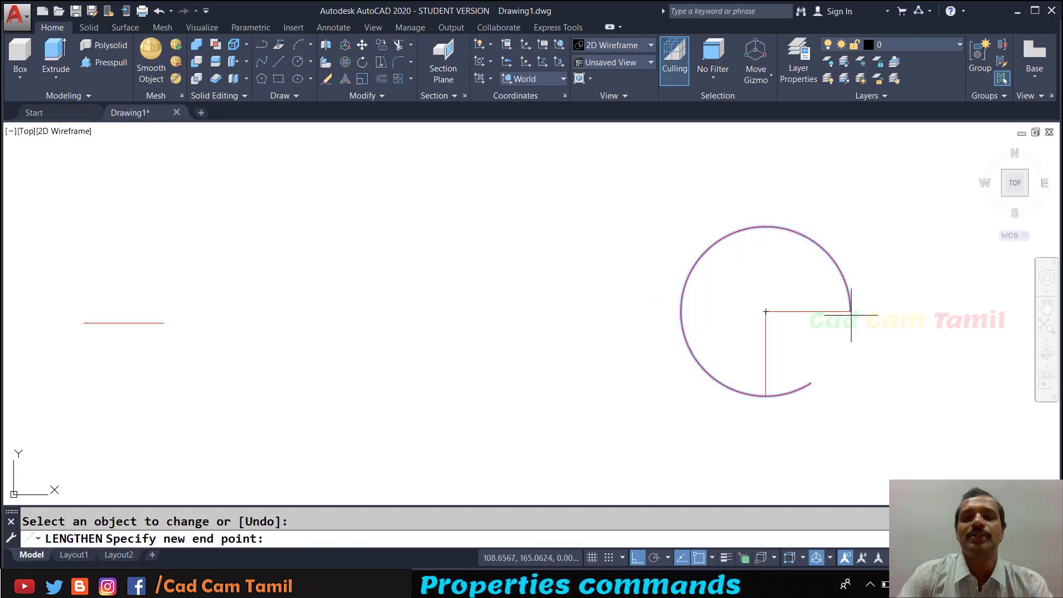
{"action": "left_click", "coordinate": [856, 360]}
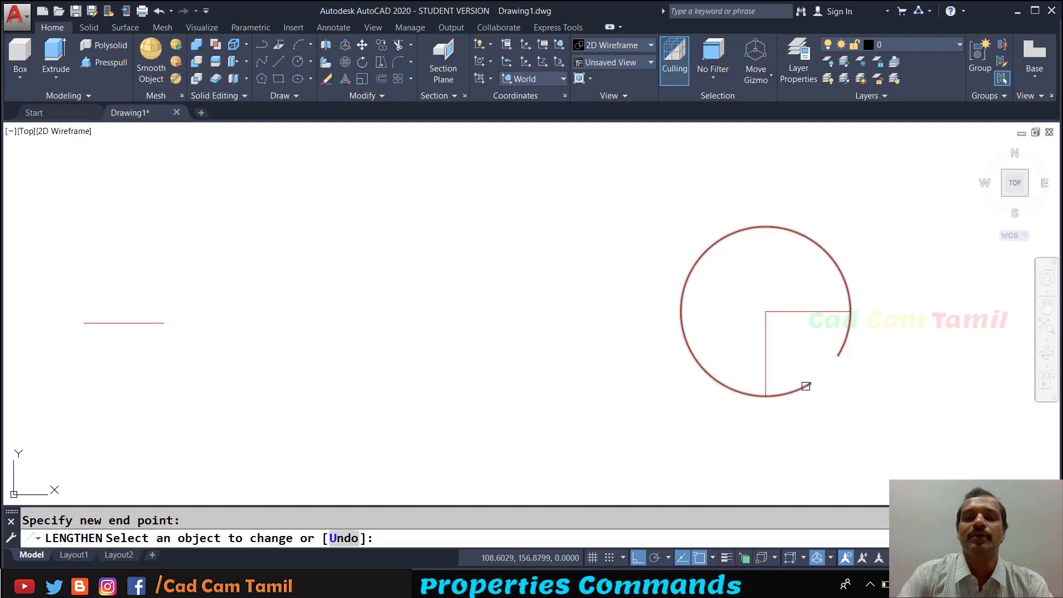
{"action": "left_click", "coordinate": [805, 385]}
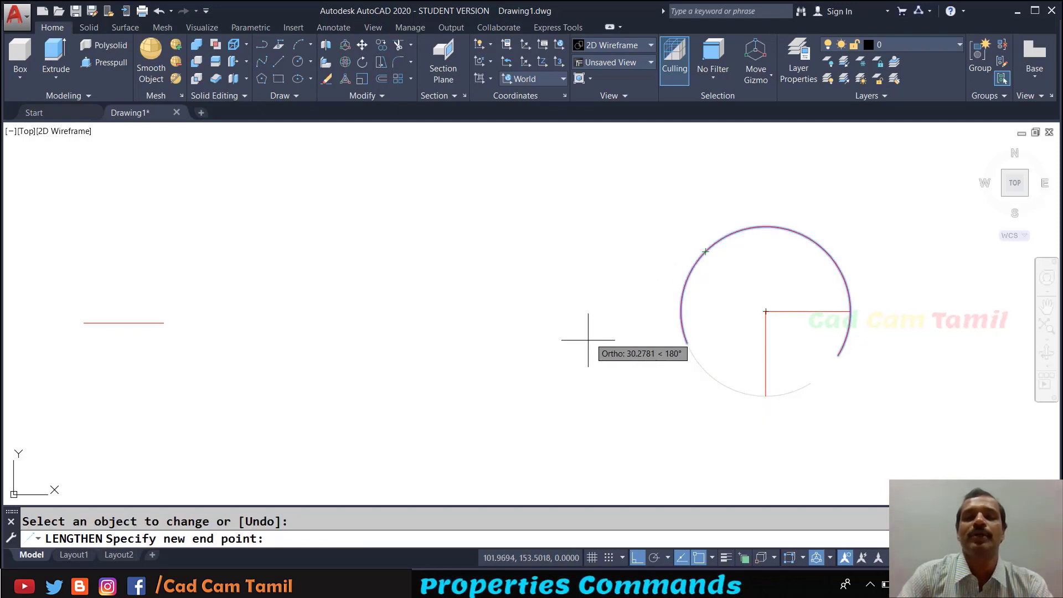
{"action": "left_click", "coordinate": [611, 302]}
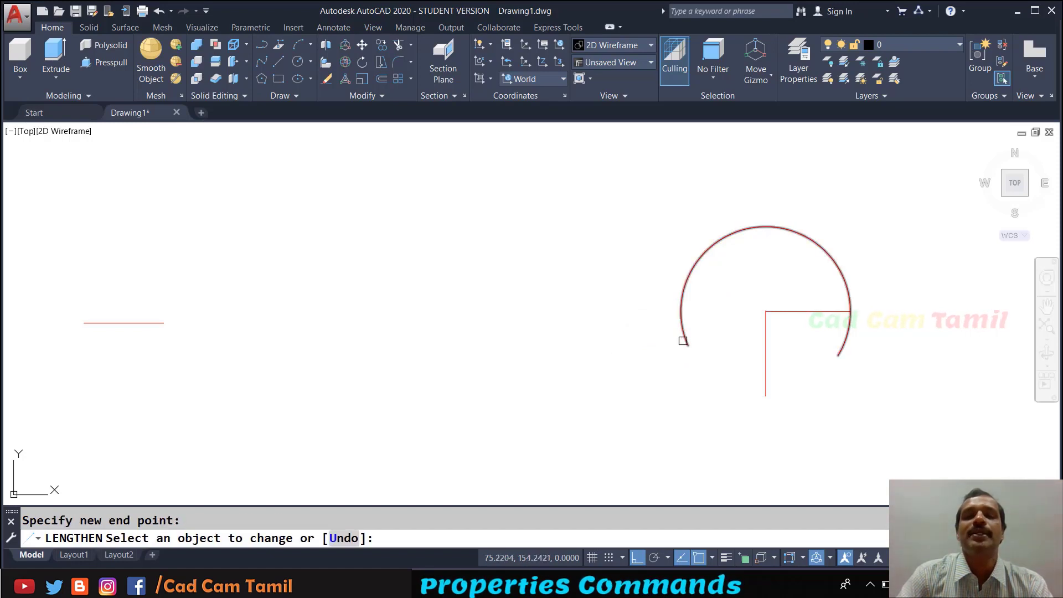
{"action": "left_click", "coordinate": [683, 341]}
{"action": "left_click", "coordinate": [704, 245]}
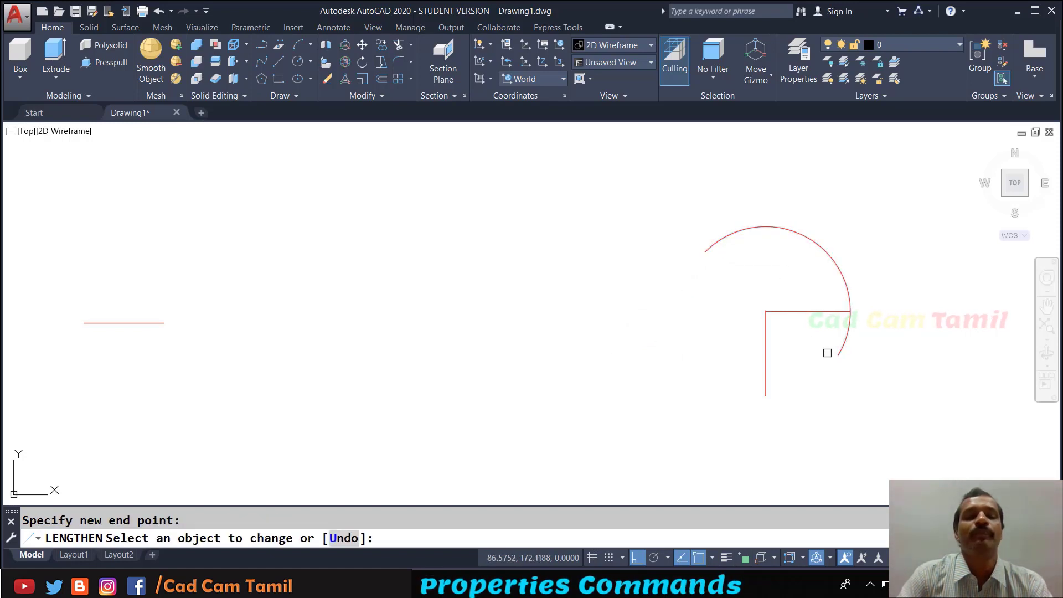
Finish the dynamic length changes and restart the Lengthen command.
{"action": "key", "text": "Return"}
{"action": "key", "text": "Return"}
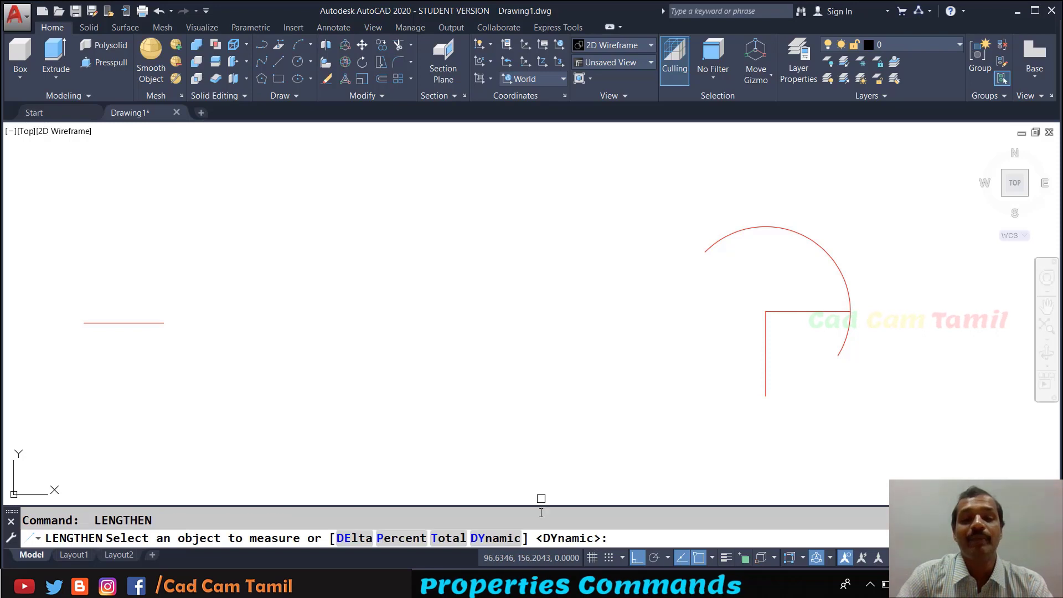